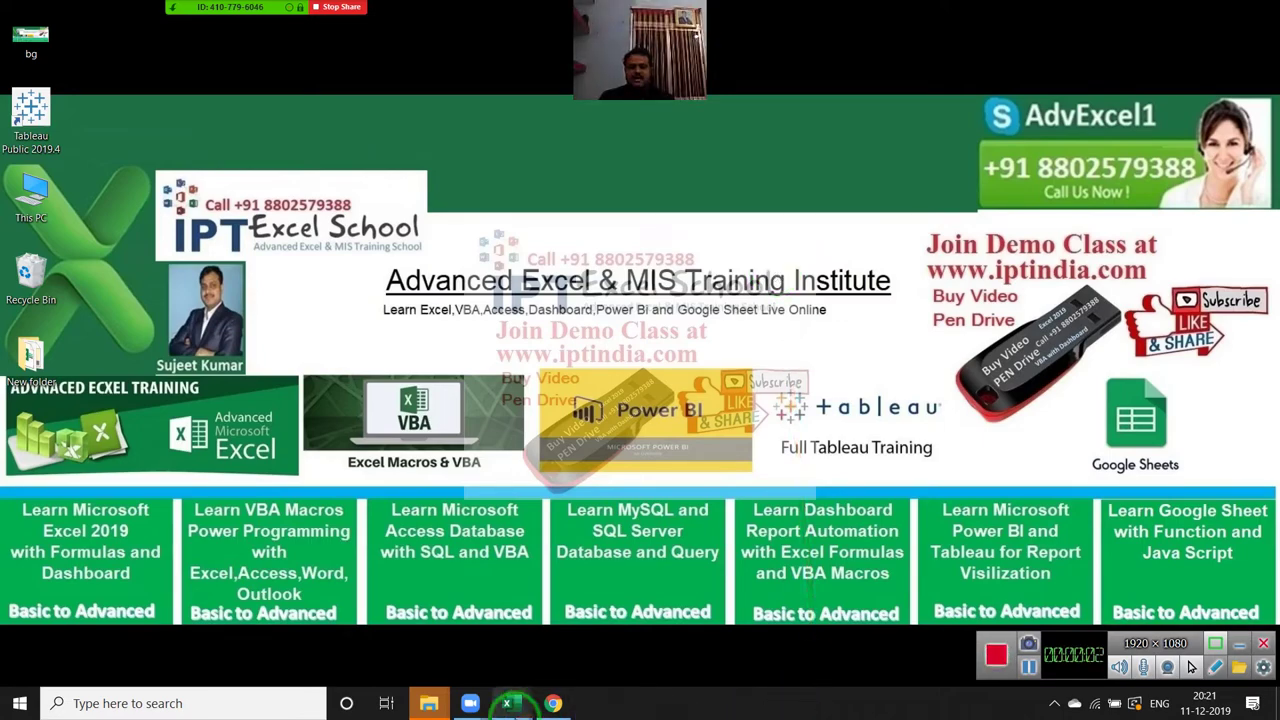
- Bring the DD sales workbook full-screen so its Data sheet is showing
{"action": "mouse_move", "coordinate": [507, 703]}
{"action": "left_click", "coordinate": [683, 655]}
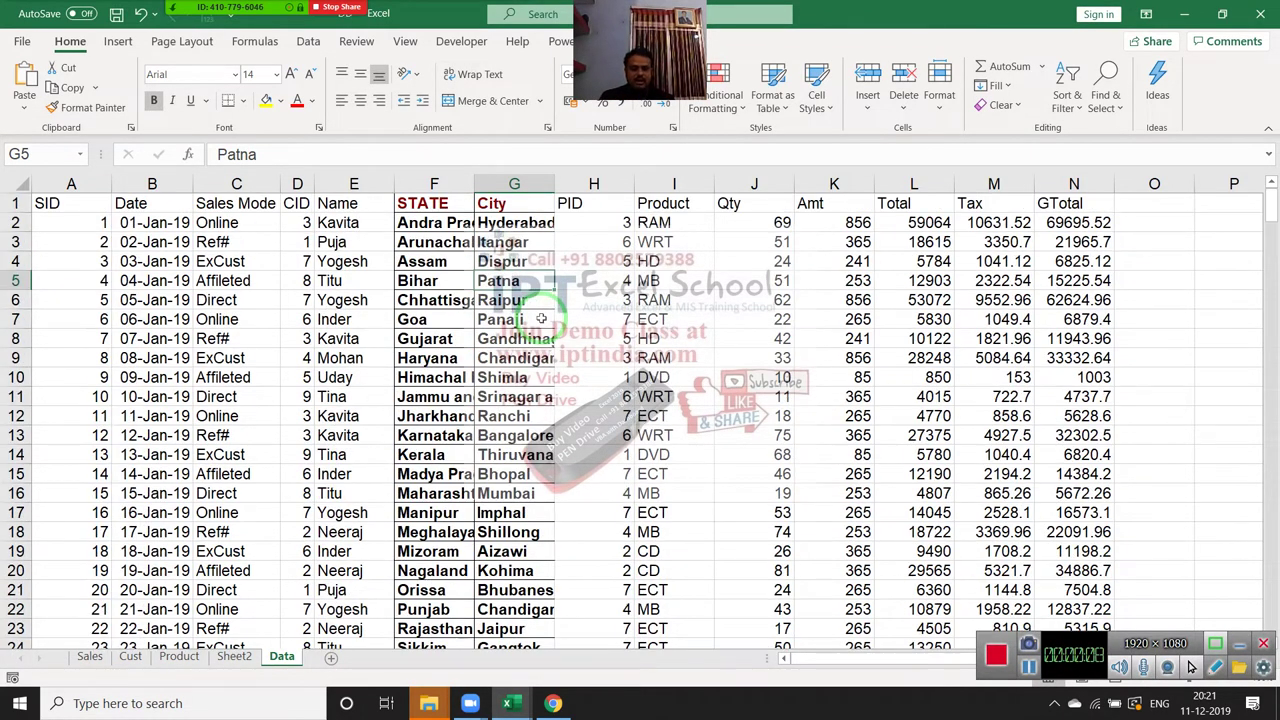
{"action": "left_click", "coordinate": [505, 203]}
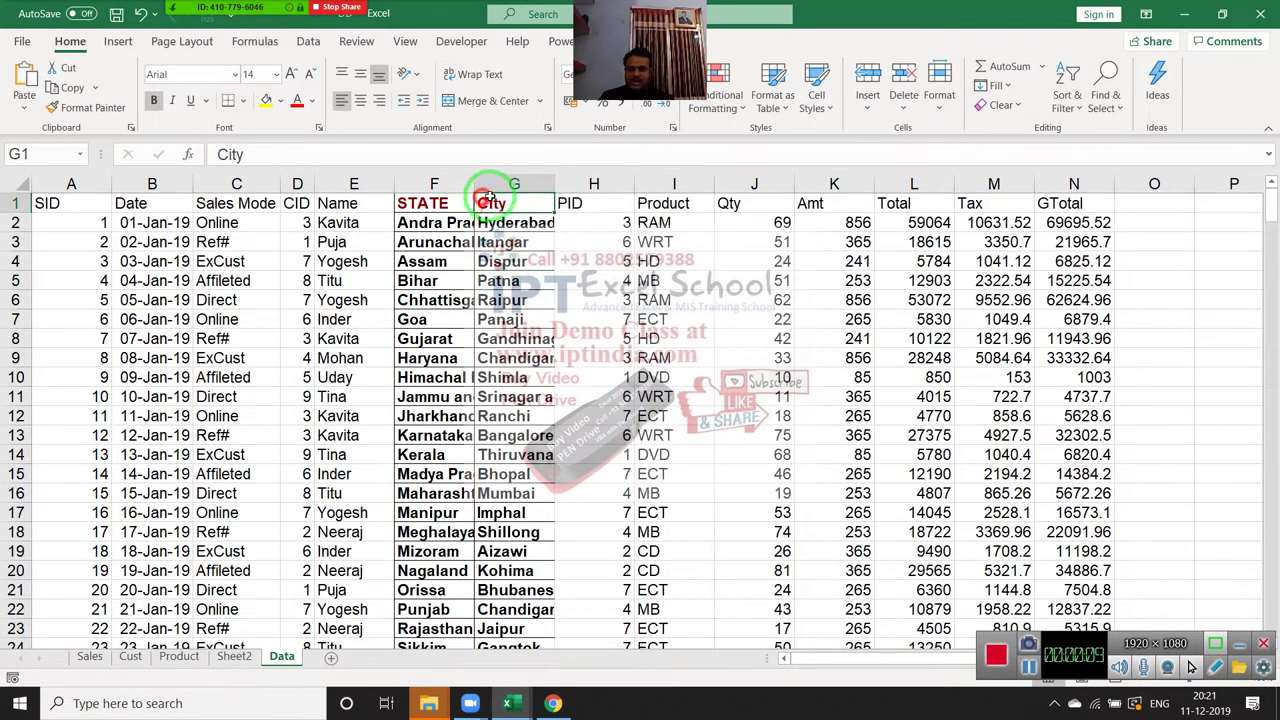
{"action": "left_click", "coordinate": [1077, 96]}
{"action": "left_click", "coordinate": [1092, 168]}
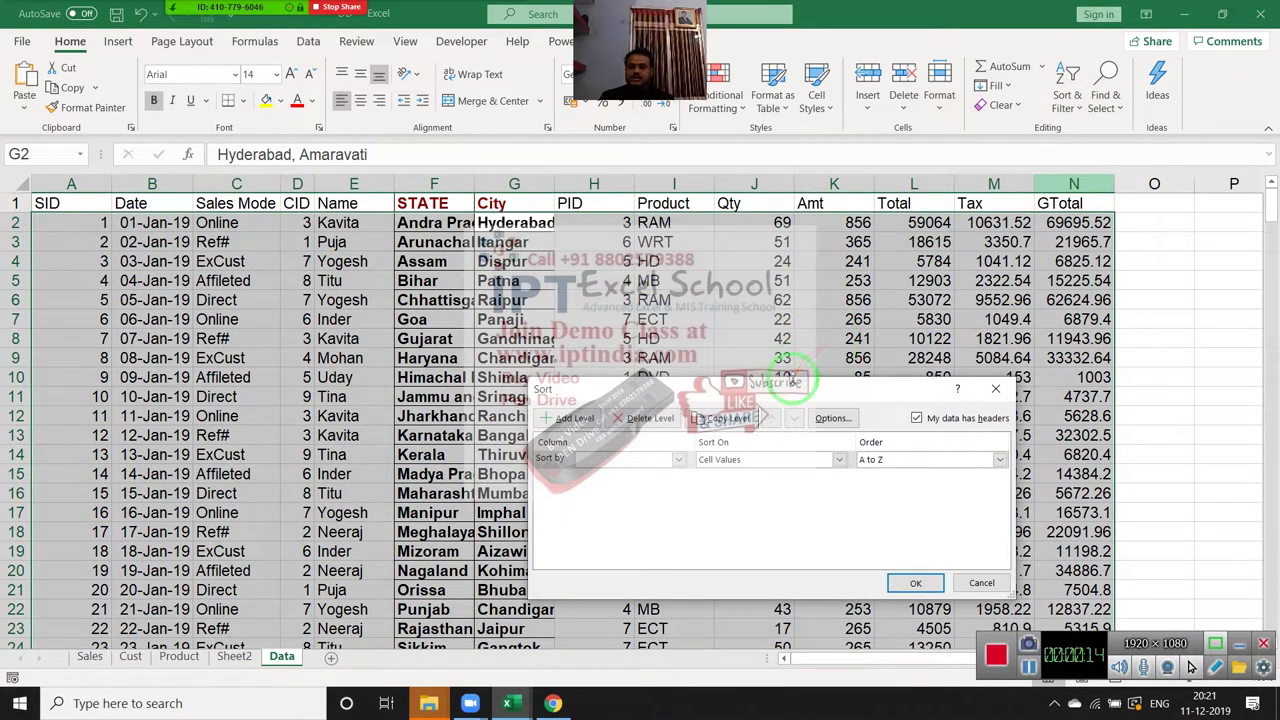
{"action": "left_click_drag", "start_coordinate": [795, 390], "coordinate": [850, 337]}
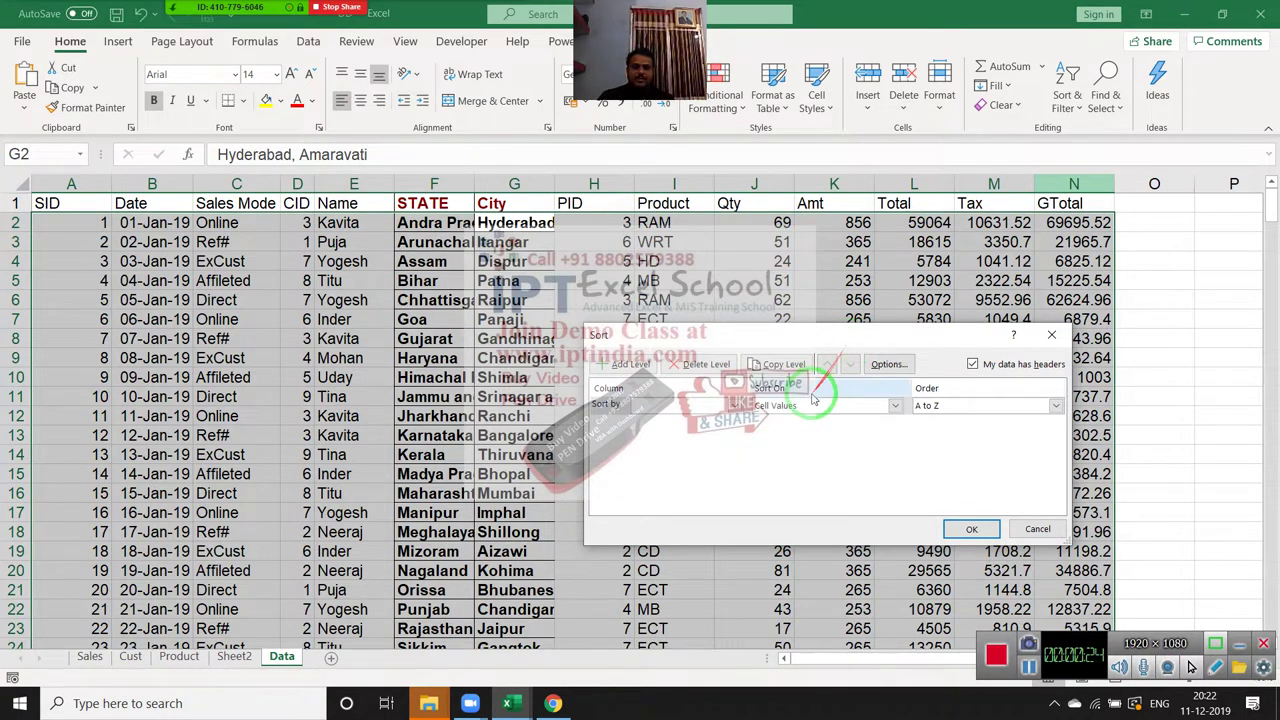
{"action": "left_click", "coordinate": [716, 405]}
{"action": "left_click", "coordinate": [716, 413]}
{"action": "left_click", "coordinate": [717, 410]}
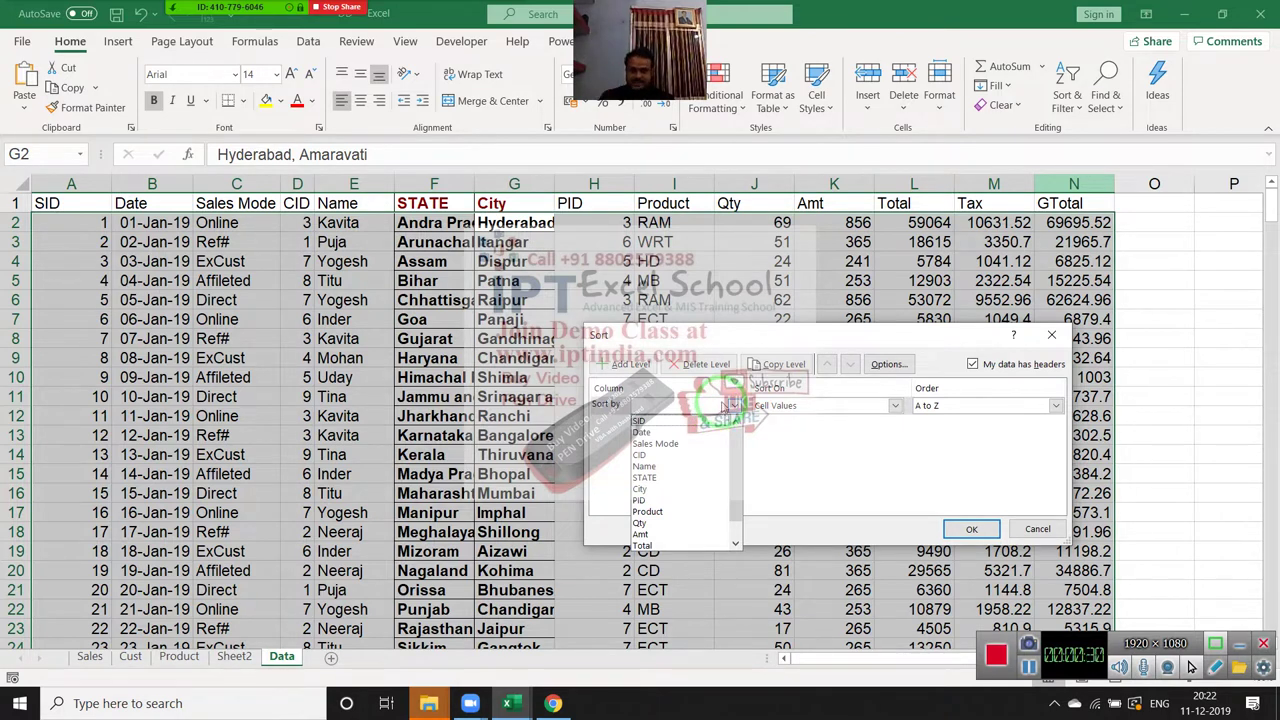
{"action": "left_click", "coordinate": [724, 405]}
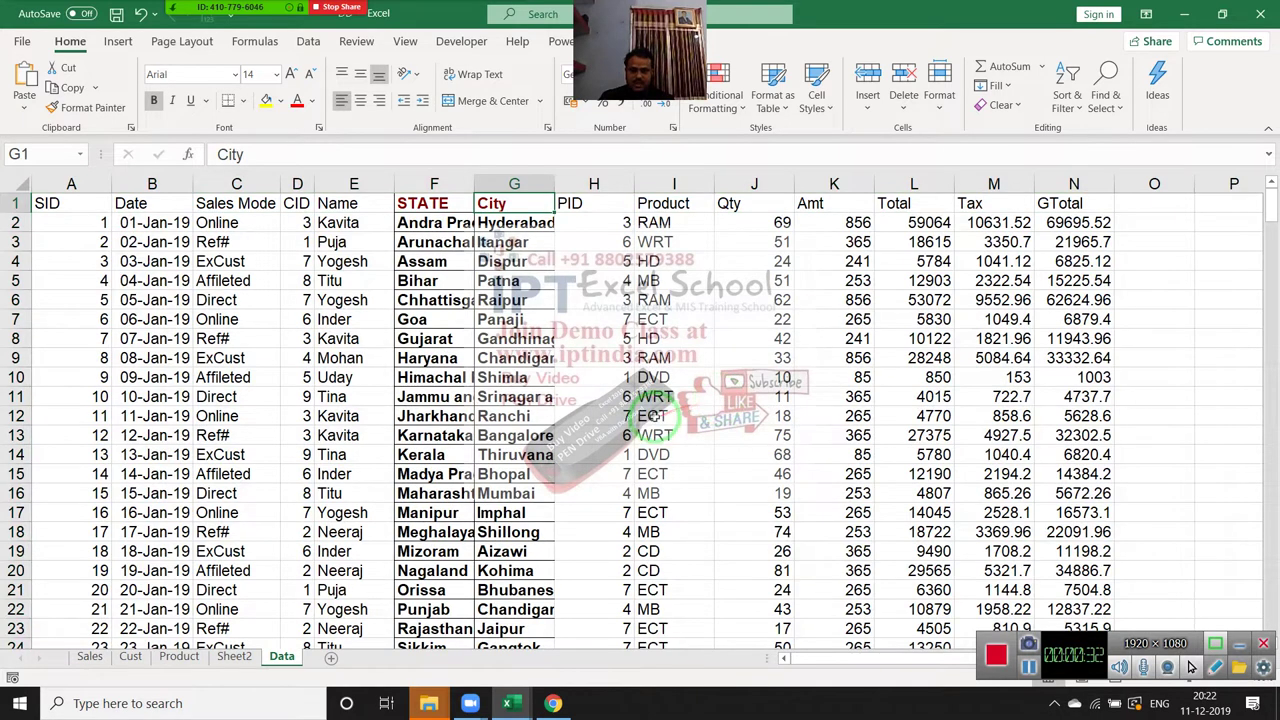
- Replace the Product entries in I10 (DVD) and I15 (ECT) with lowercase 'ram'
{"action": "left_click", "coordinate": [660, 377]}
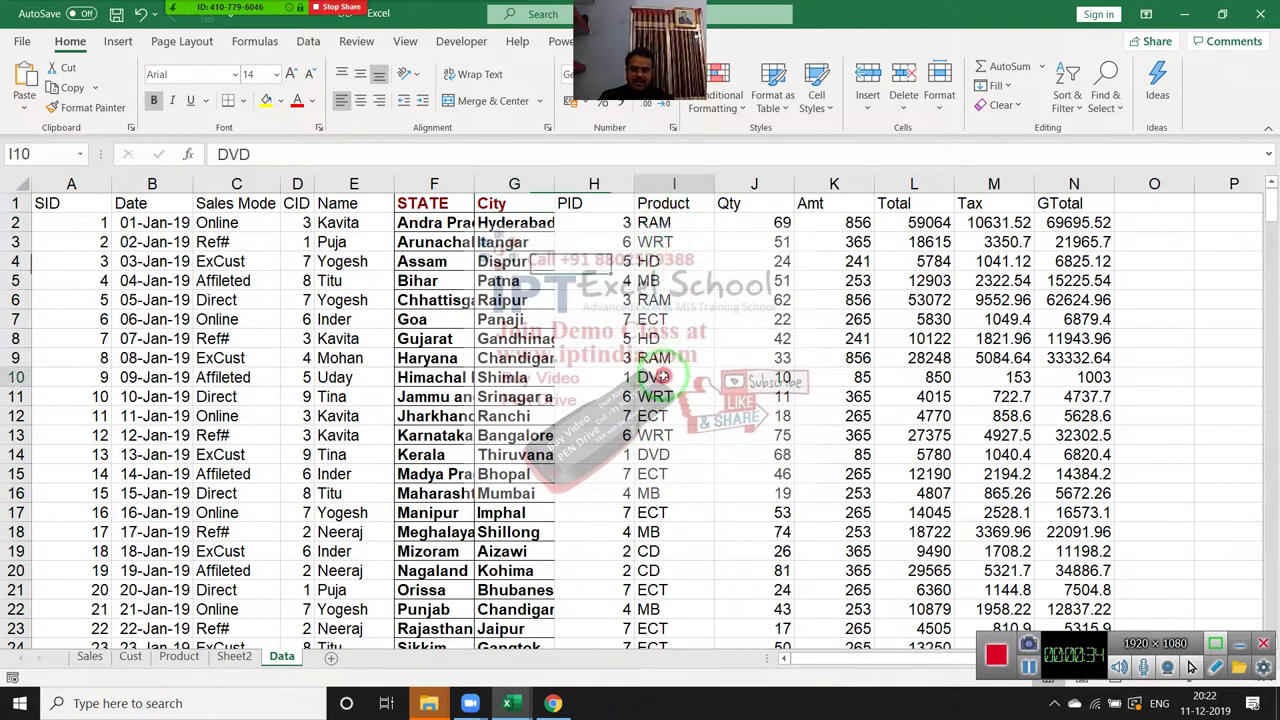
{"action": "type", "text": "raM"}
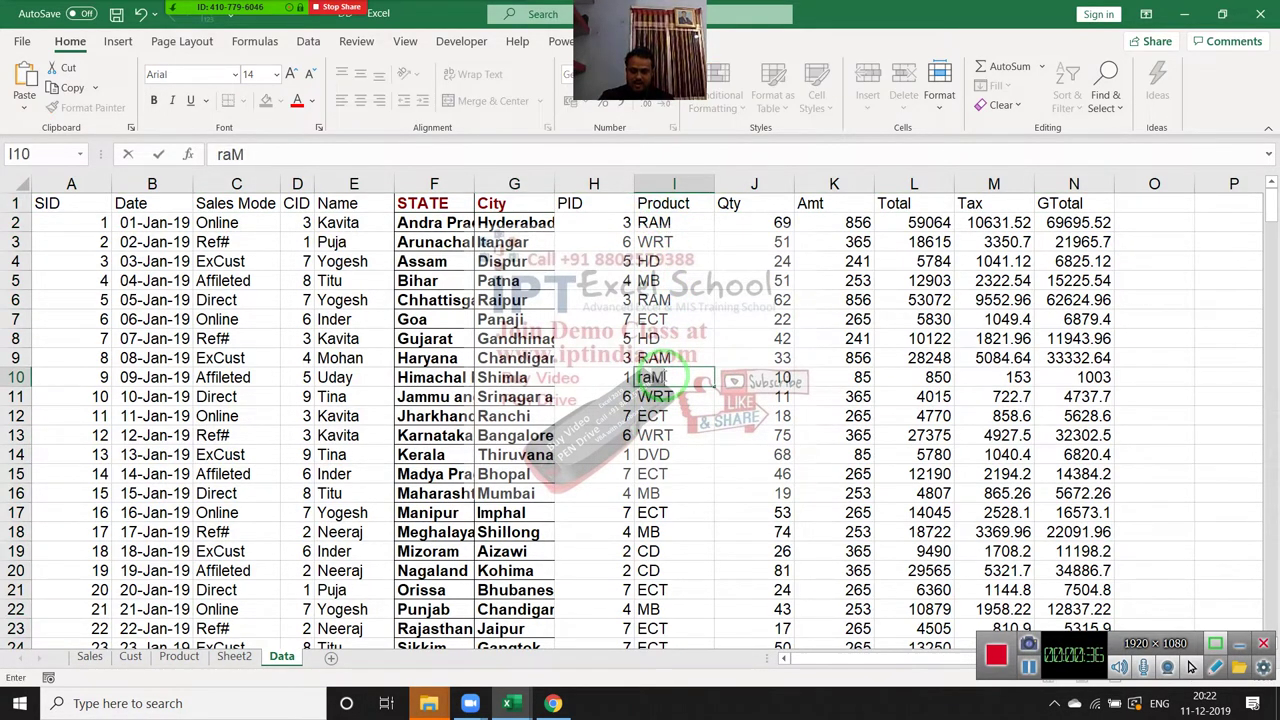
{"action": "key", "text": "Return"}
{"action": "left_click", "coordinate": [660, 377]}
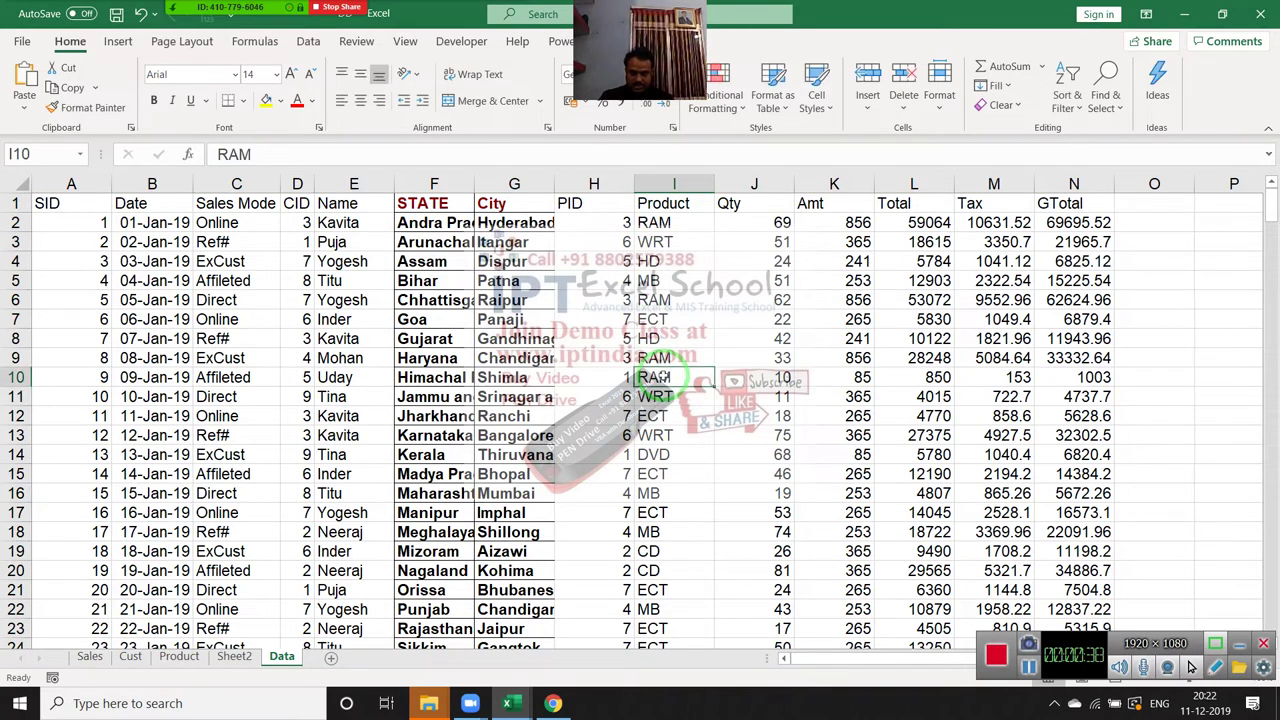
{"action": "type", "text": "ram"}
{"action": "key", "text": "Return"}
{"action": "key", "text": "Down"}
{"action": "key", "text": "Down"}
{"action": "key", "text": "Down"}
{"action": "key", "text": "Down"}
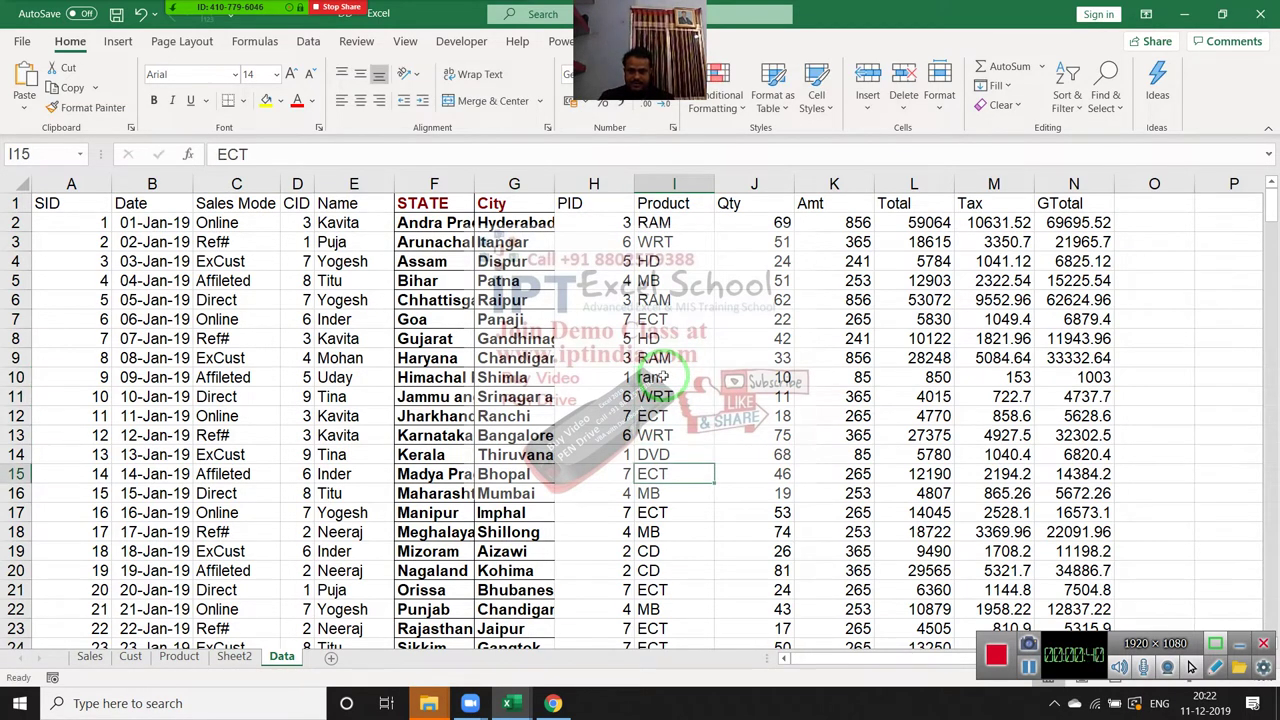
{"action": "type", "text": "ram"}
{"action": "key", "text": "Return"}
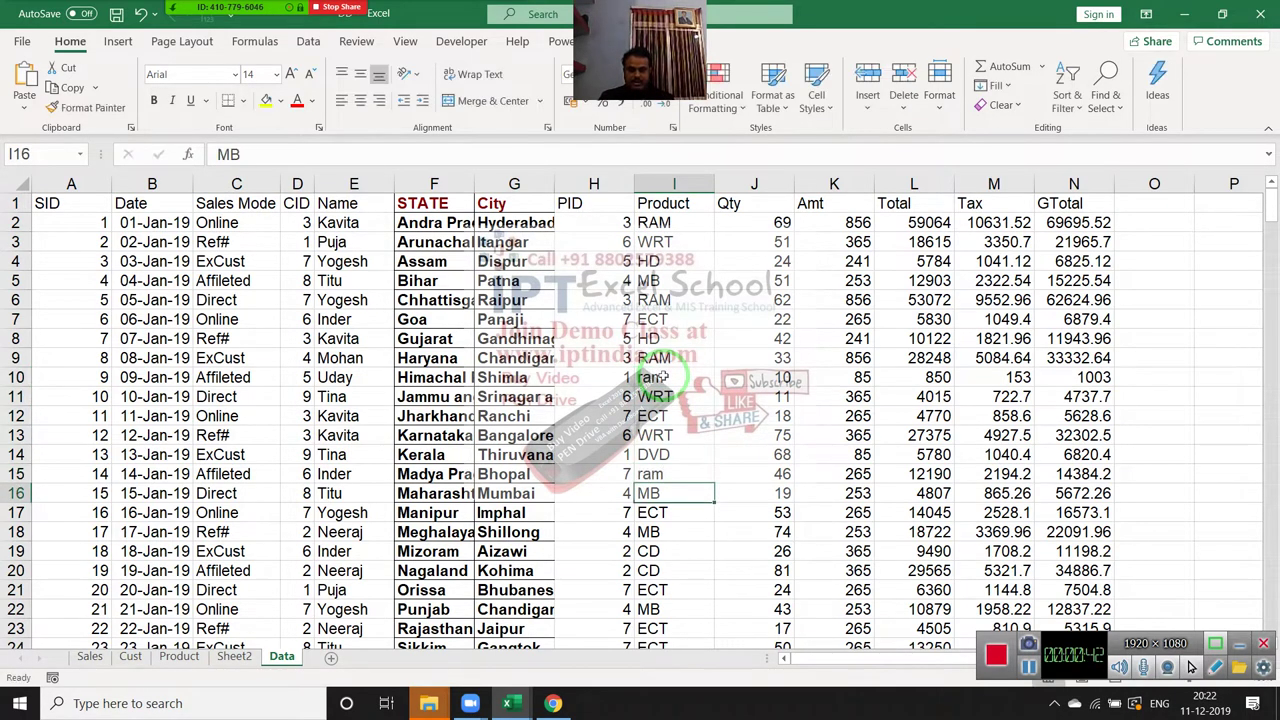
{"action": "key", "text": "ctrl+Up"}
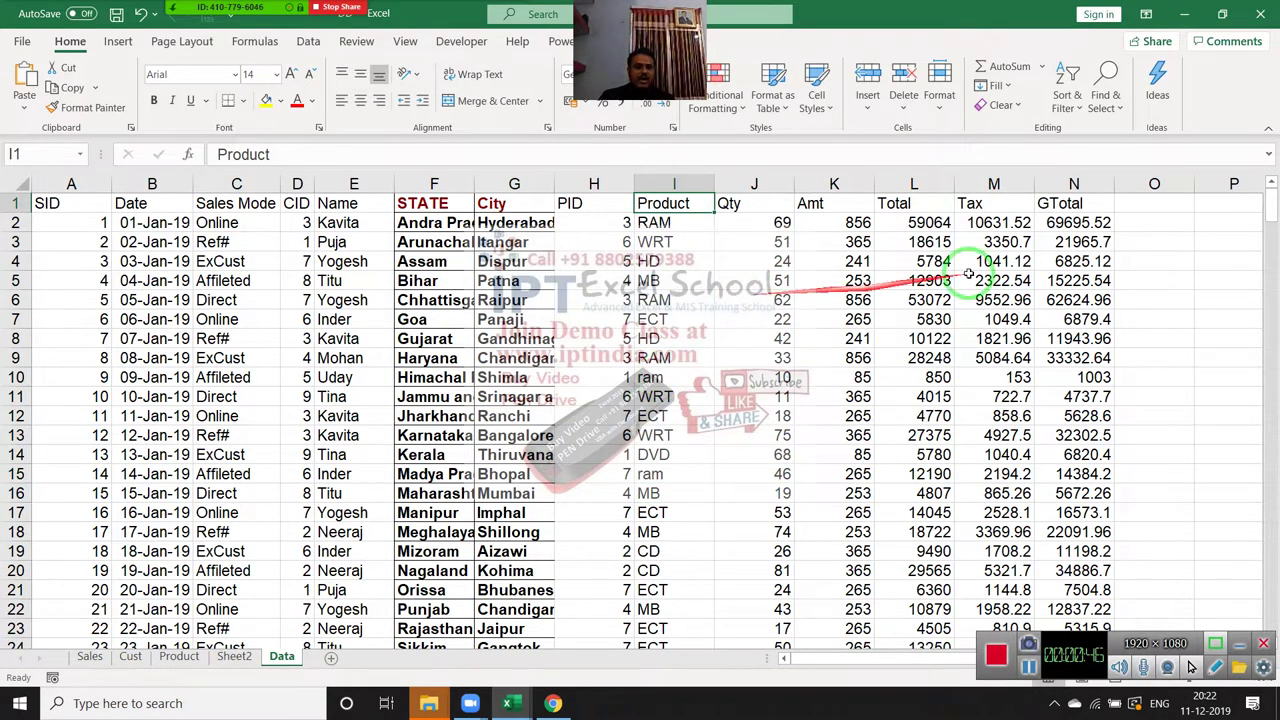
- Custom-sort the whole sales table by the Product column, A to Z
{"action": "left_click", "coordinate": [1060, 112]}
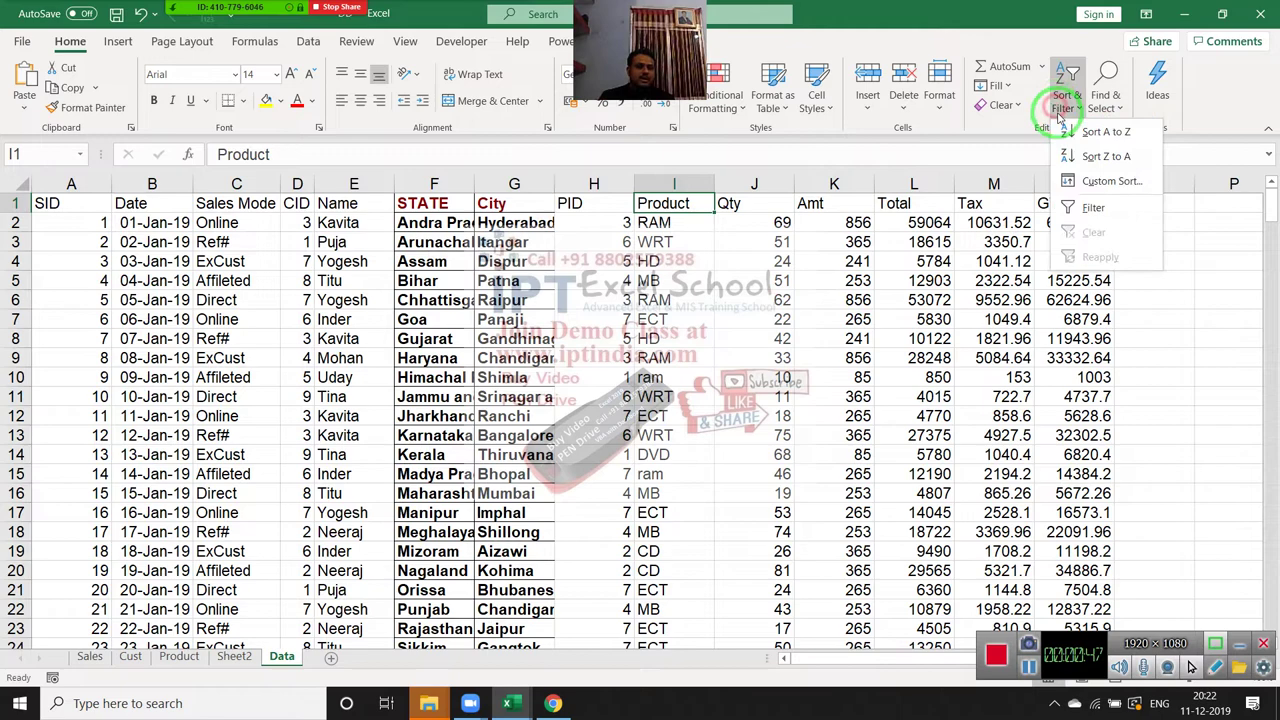
{"action": "left_click", "coordinate": [1108, 181]}
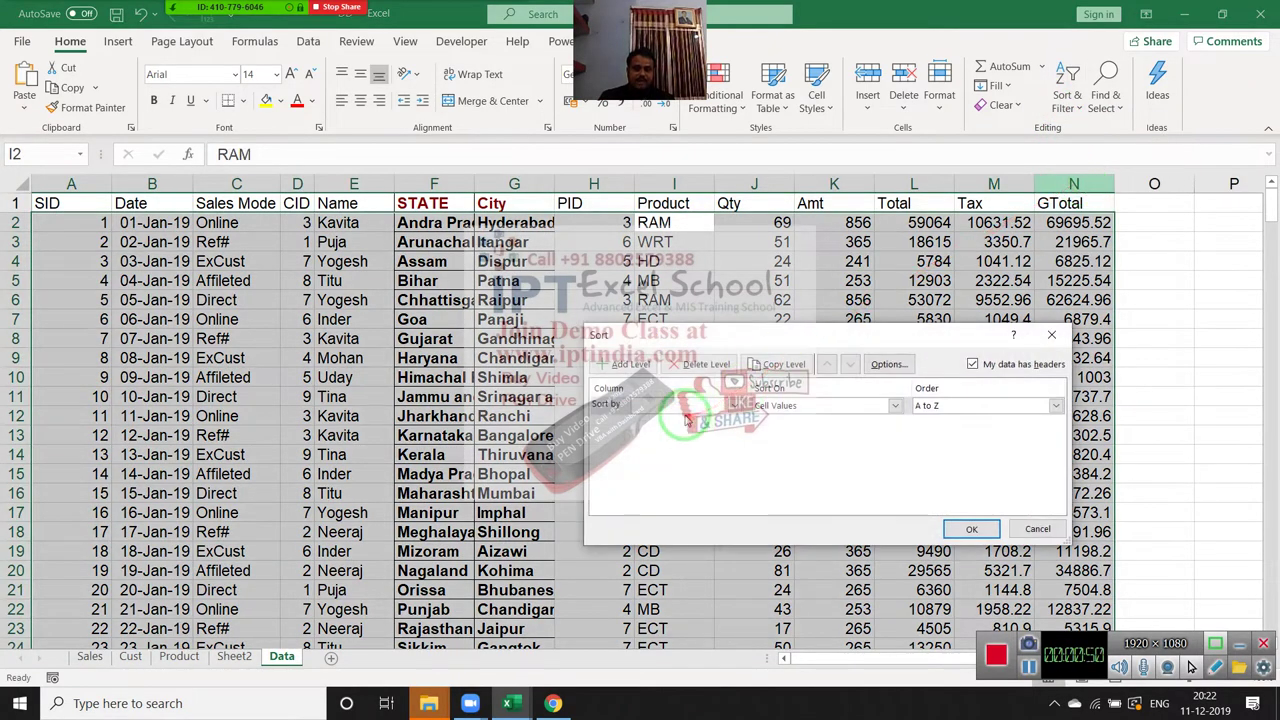
{"action": "left_click", "coordinate": [700, 405]}
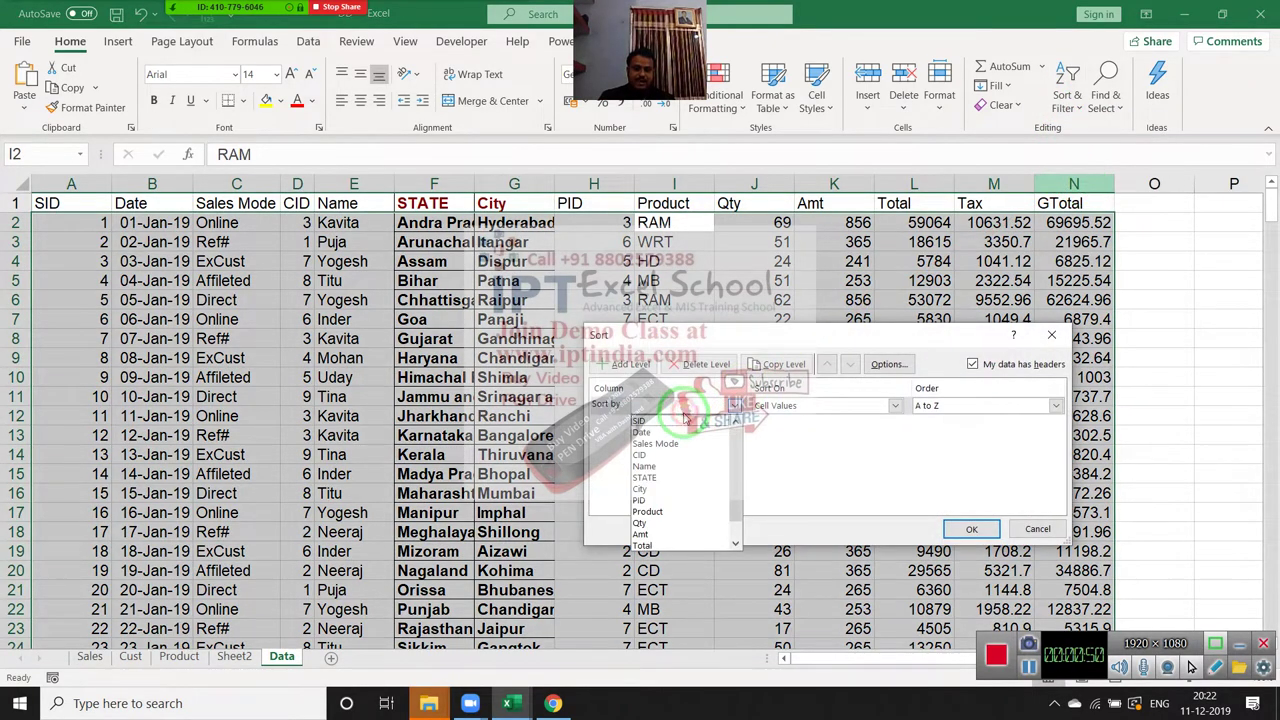
{"action": "left_click", "coordinate": [678, 511]}
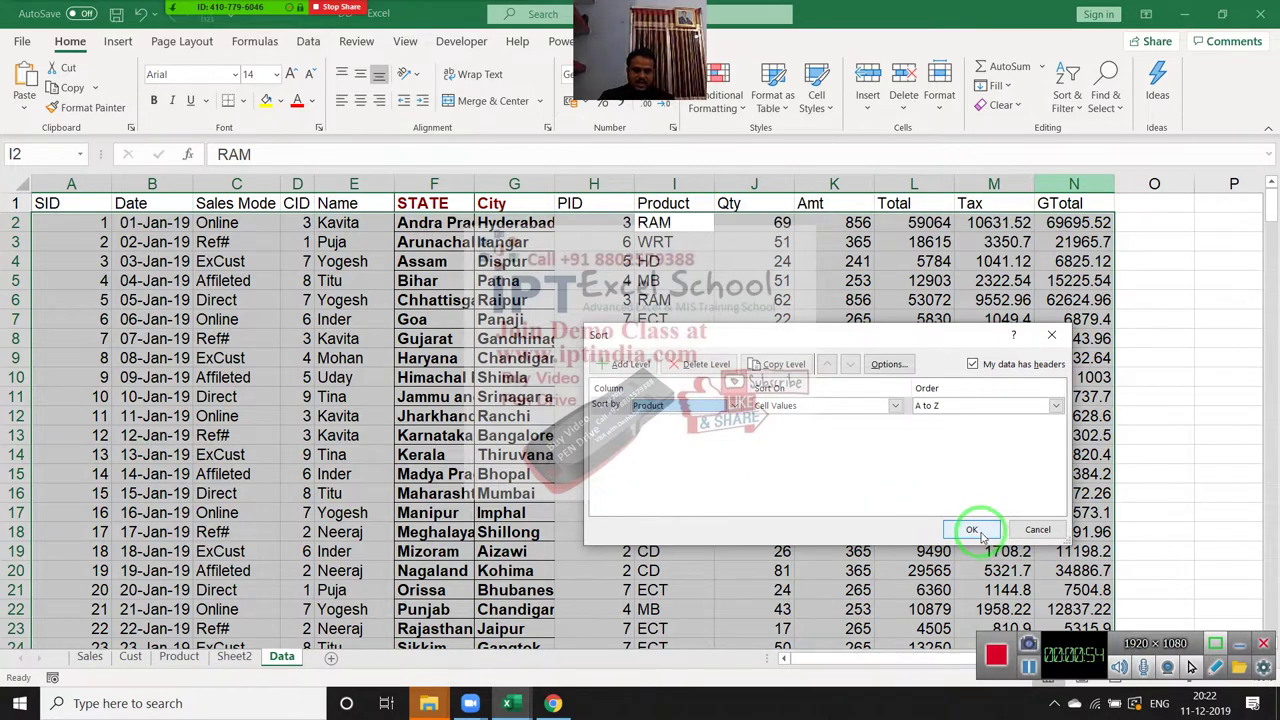
{"action": "scroll", "coordinate": [800, 410], "scroll_direction": "down", "scroll_amount": 3}
{"action": "scroll", "coordinate": [750, 398], "scroll_direction": "down", "scroll_amount": 12}
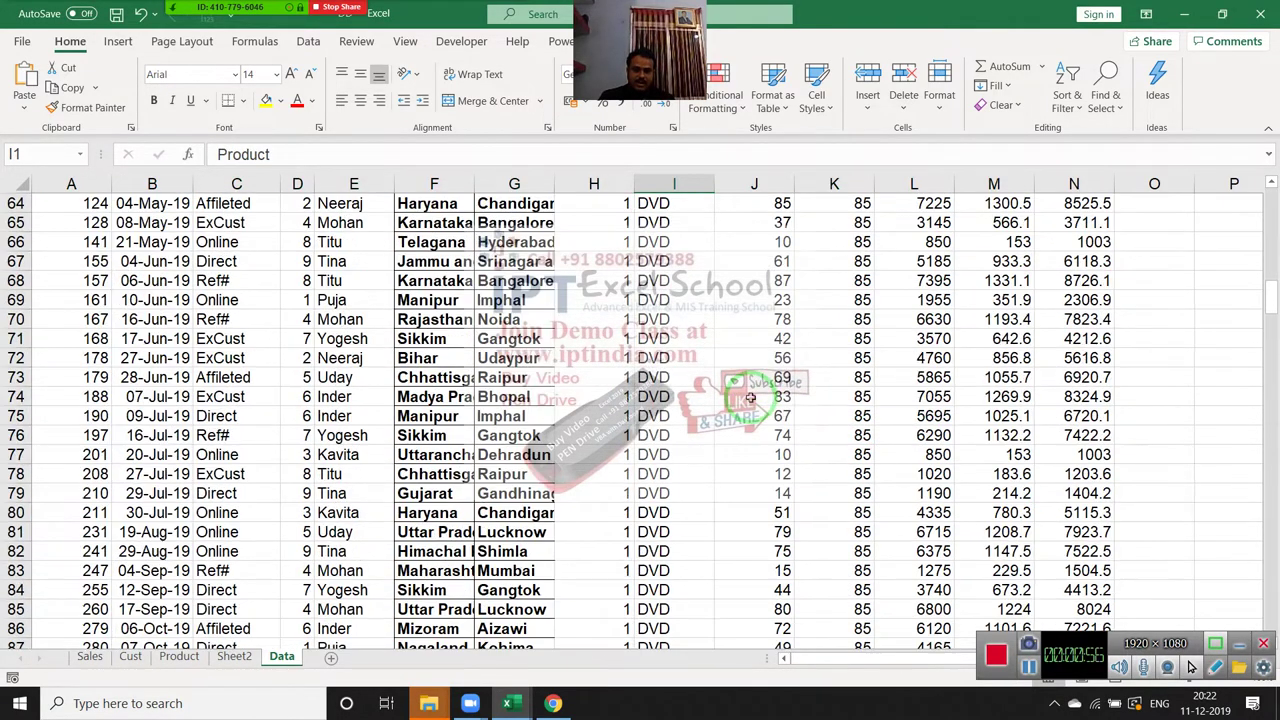
{"action": "key", "text": "ctrl+f"}
{"action": "type", "text": "ram"}
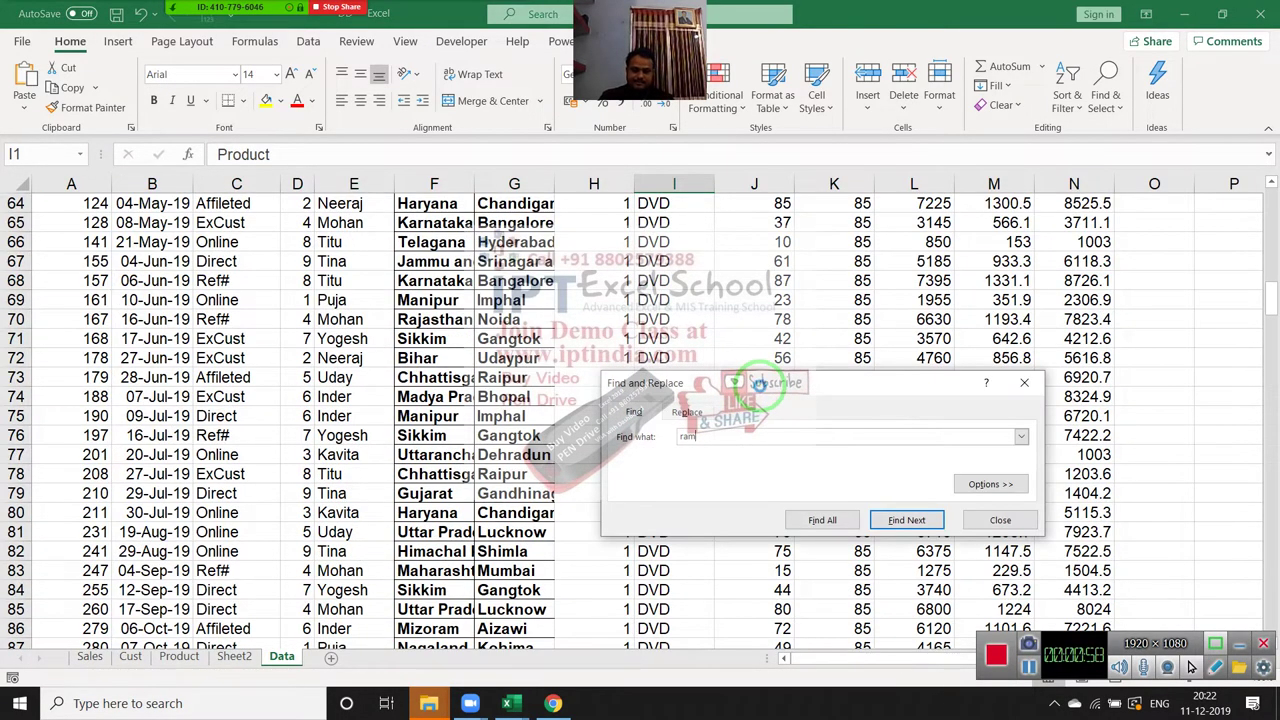
{"action": "key", "text": "Return"}
{"action": "key", "text": "Escape"}
{"action": "scroll", "coordinate": [768, 399], "scroll_direction": "down", "scroll_amount": 4}
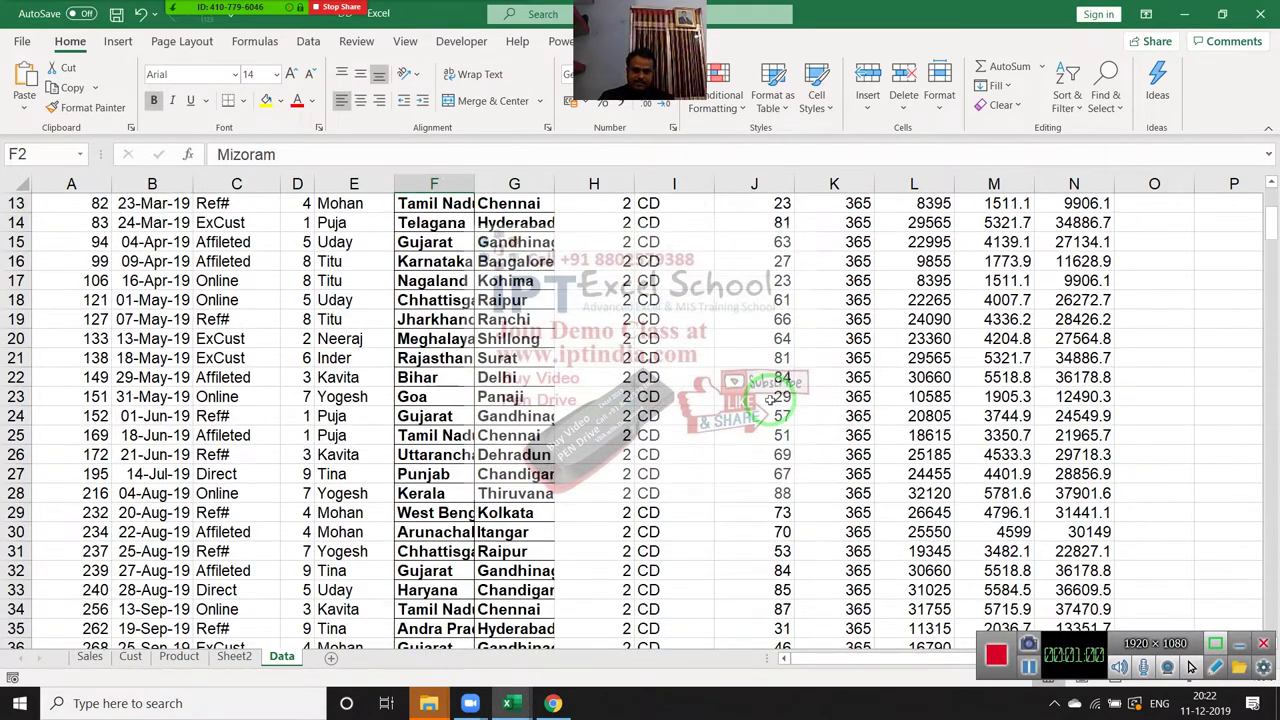
{"action": "scroll", "coordinate": [775, 398], "scroll_direction": "up", "scroll_amount": 4}
{"action": "scroll", "coordinate": [775, 398], "scroll_direction": "down", "scroll_amount": 5}
{"action": "scroll", "coordinate": [775, 398], "scroll_direction": "down", "scroll_amount": 7}
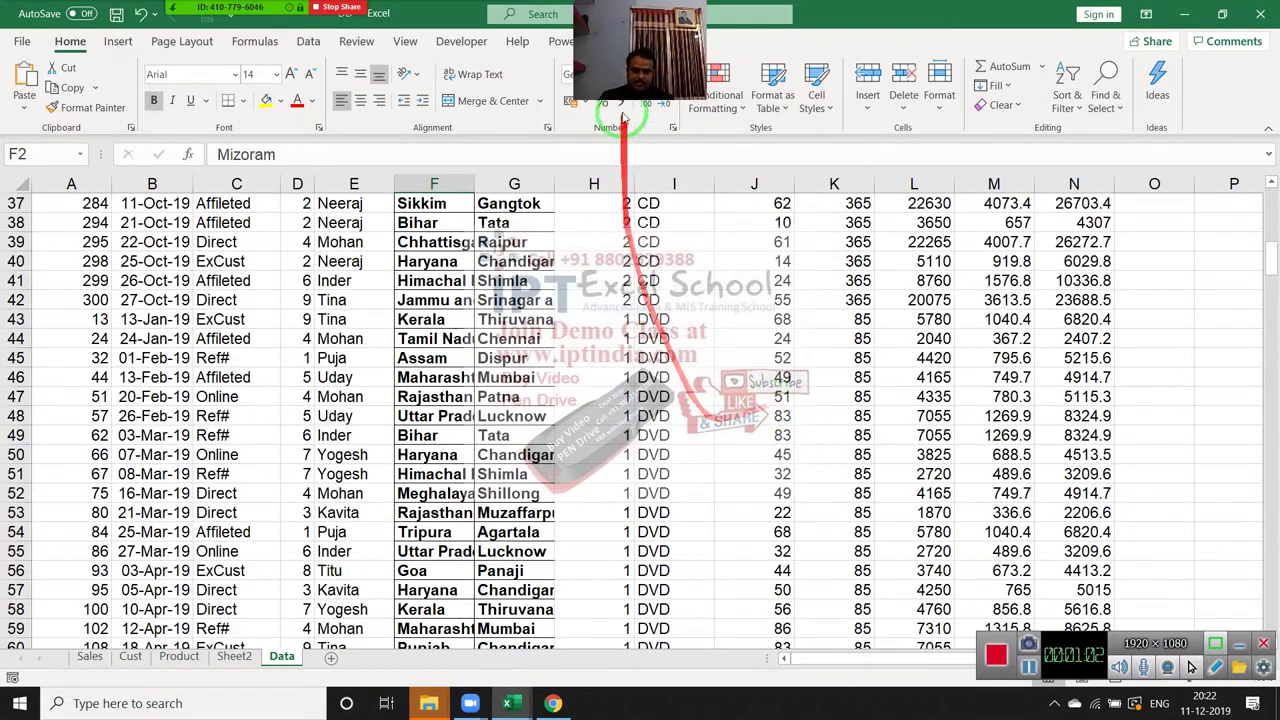
{"action": "left_click", "coordinate": [661, 183]}
{"action": "key", "text": "ctrl+f"}
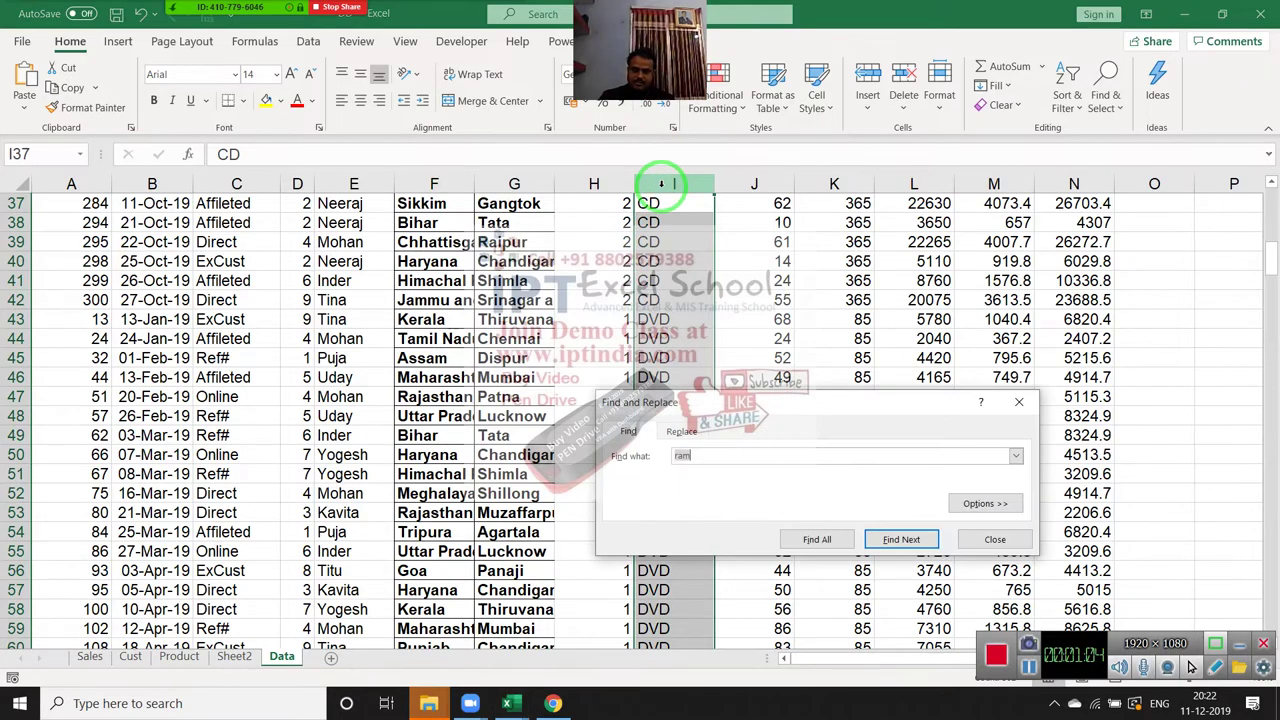
{"action": "key", "text": "Return"}
{"action": "key", "text": "Escape"}
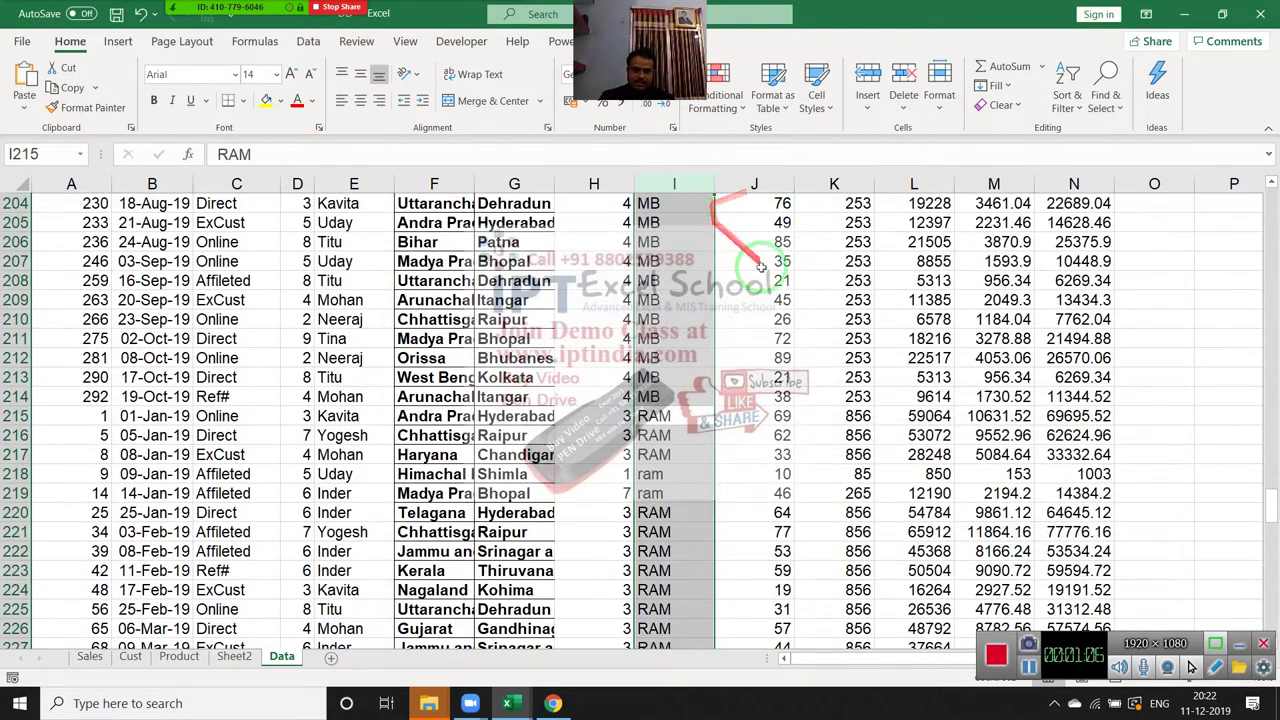
{"action": "scroll", "coordinate": [690, 460], "scroll_direction": "down", "scroll_amount": 1}
{"action": "scroll", "coordinate": [691, 466], "scroll_direction": "down", "scroll_amount": 1}
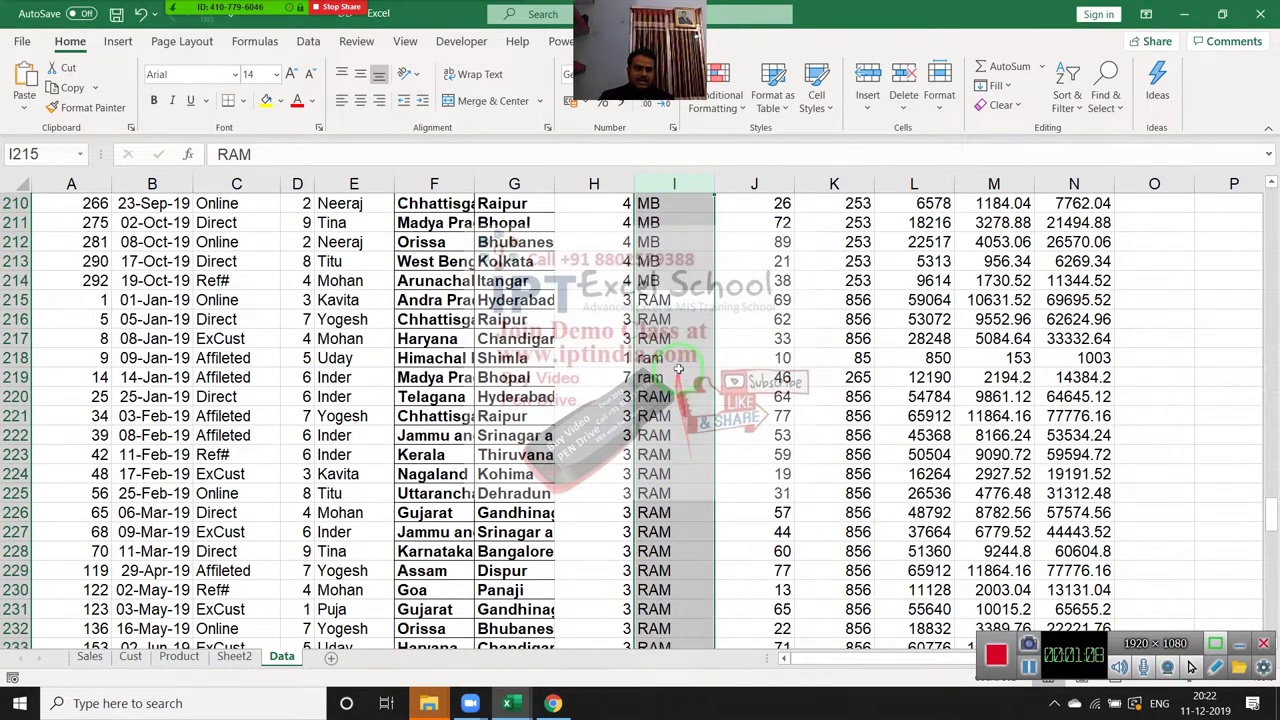
{"action": "left_click_drag", "start_coordinate": [665, 300], "coordinate": [663, 377]}
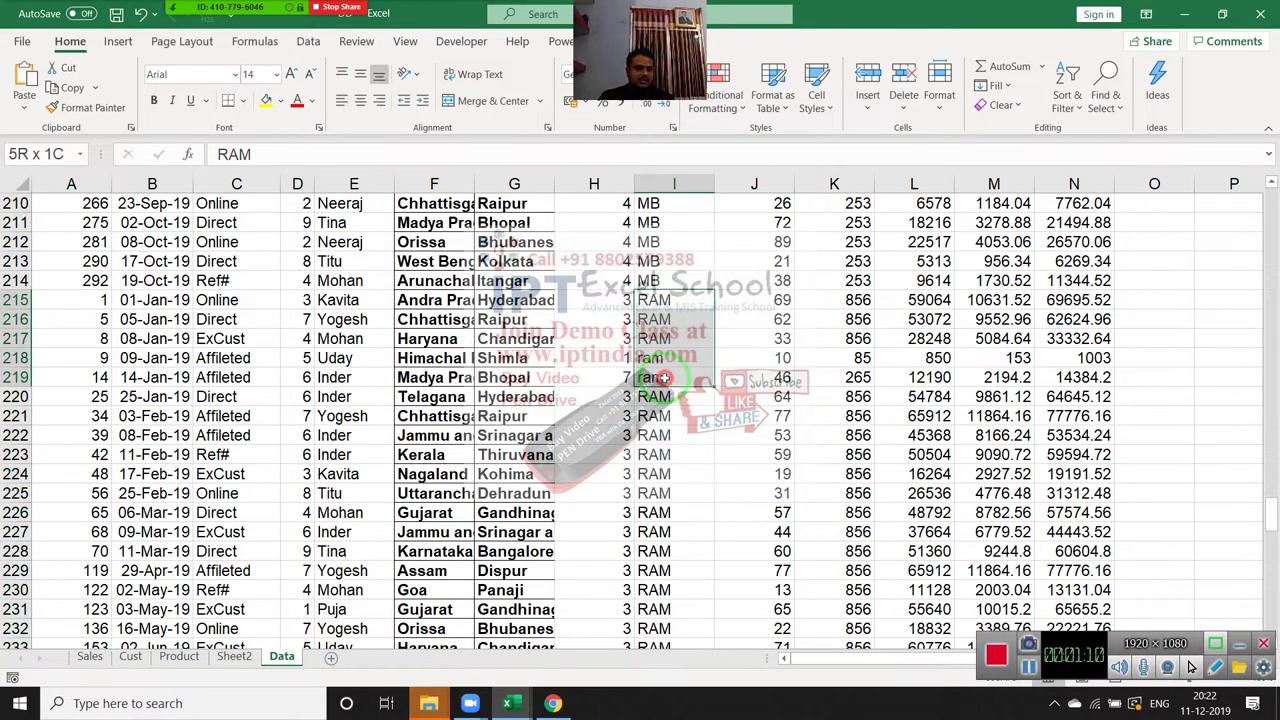
{"action": "key", "text": "ctrl+Up"}
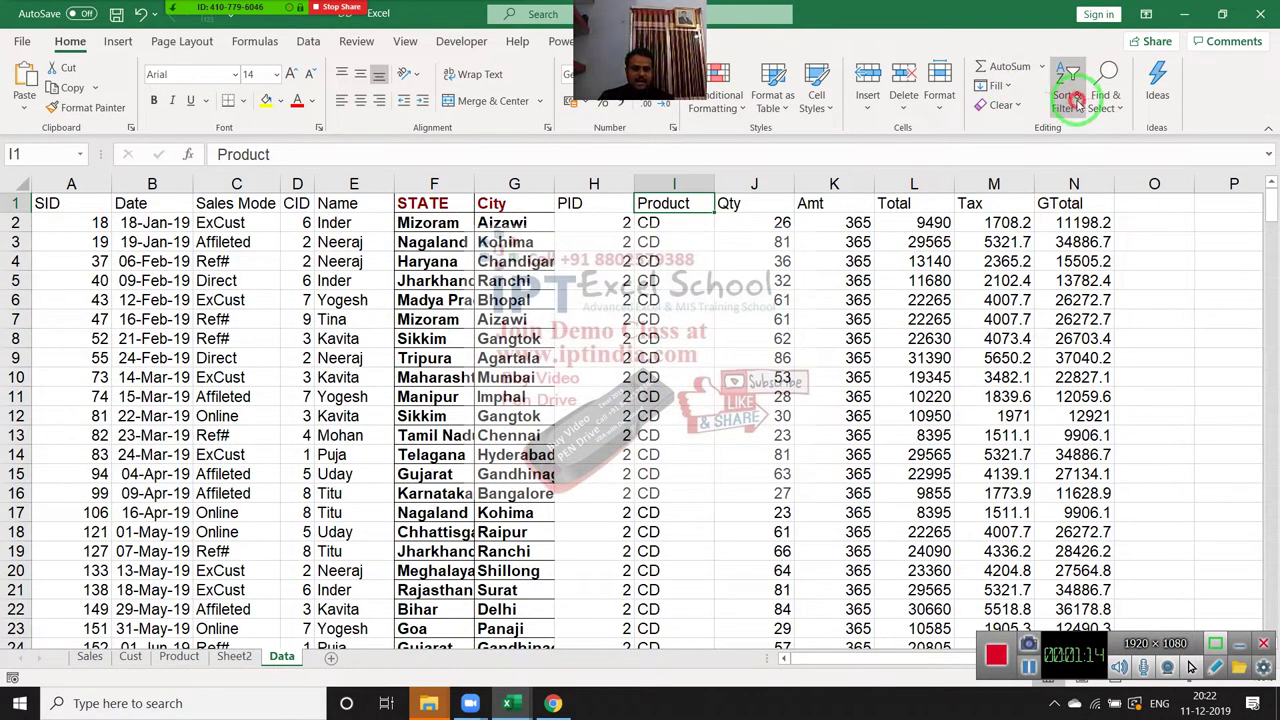
- Enable the Case sensitive sort option and re-sort the table by Product, A to Z
{"action": "left_click", "coordinate": [1068, 100]}
{"action": "left_click", "coordinate": [1105, 177]}
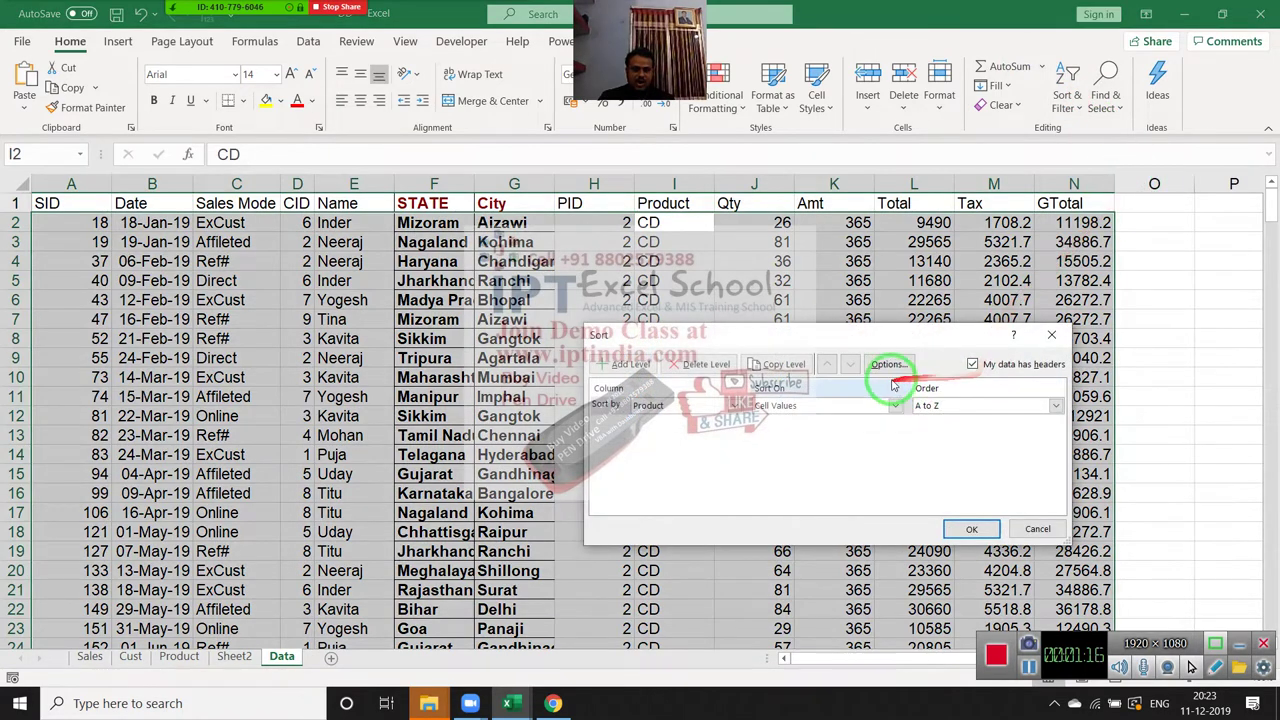
{"action": "left_click", "coordinate": [888, 364]}
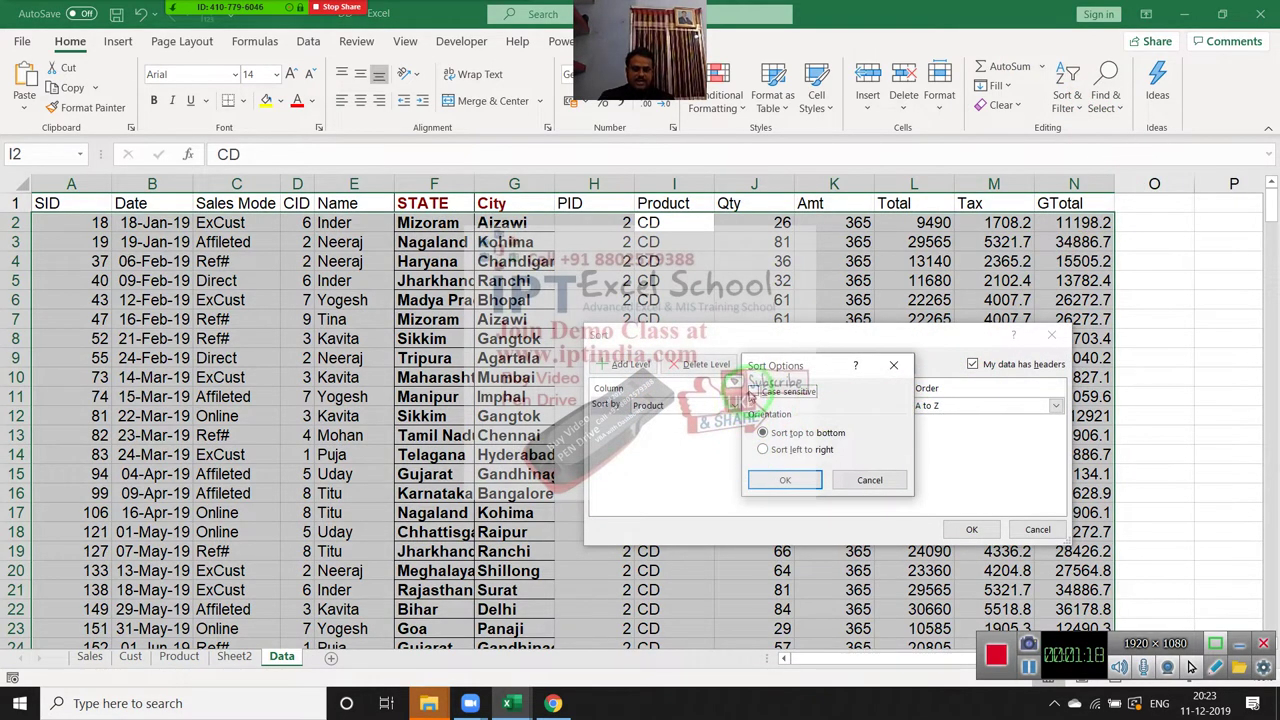
{"action": "left_click", "coordinate": [752, 391]}
{"action": "left_click", "coordinate": [773, 489]}
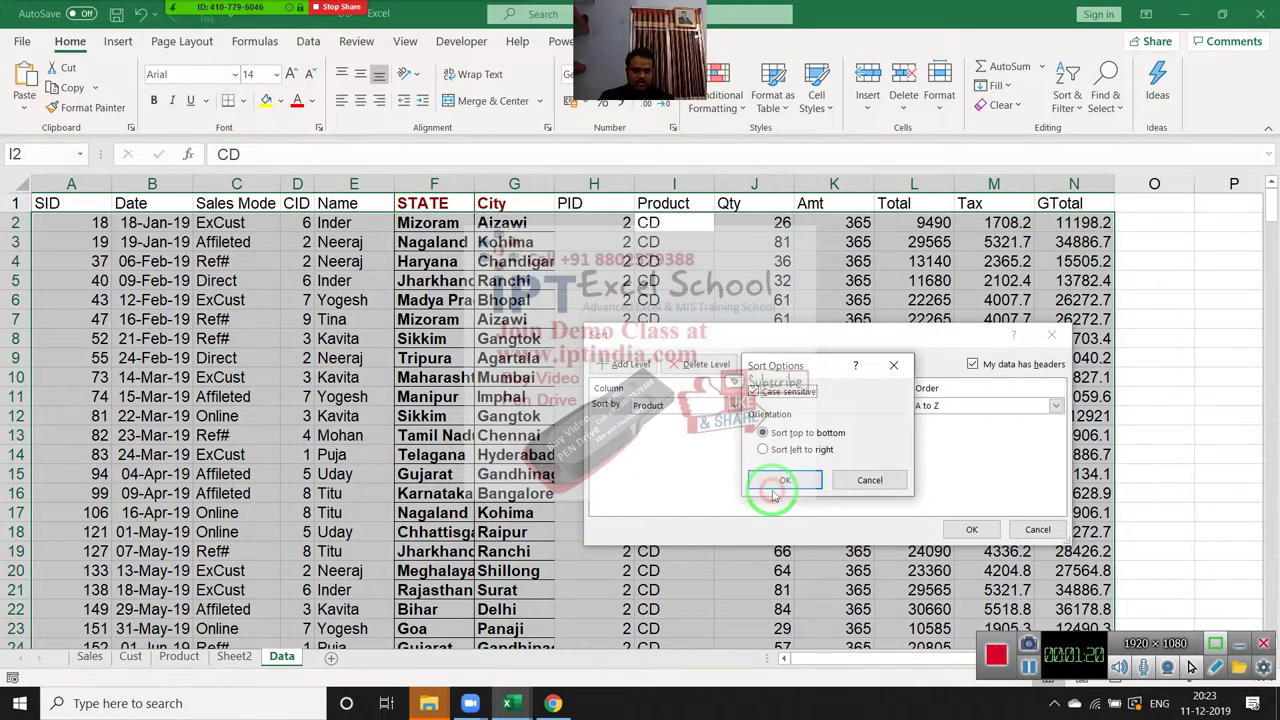
{"action": "left_click", "coordinate": [785, 490]}
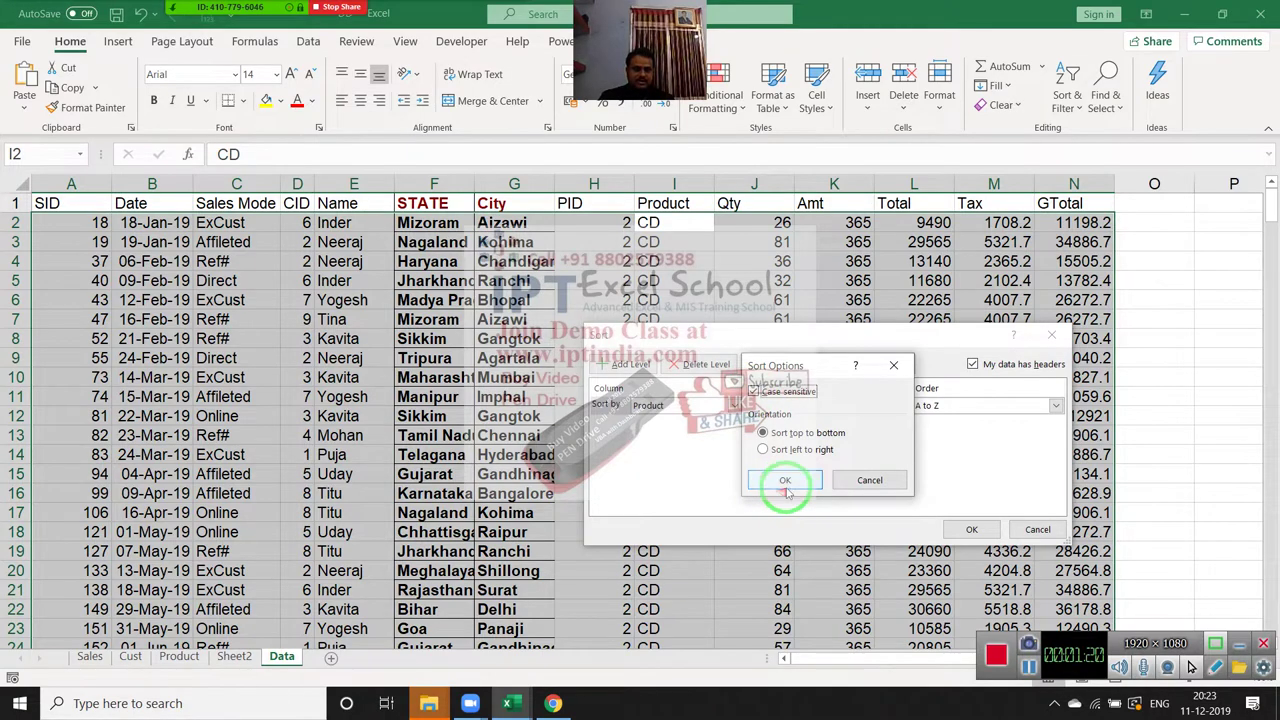
{"action": "left_click", "coordinate": [968, 527]}
{"action": "scroll", "coordinate": [960, 520], "scroll_direction": "down", "scroll_amount": 5}
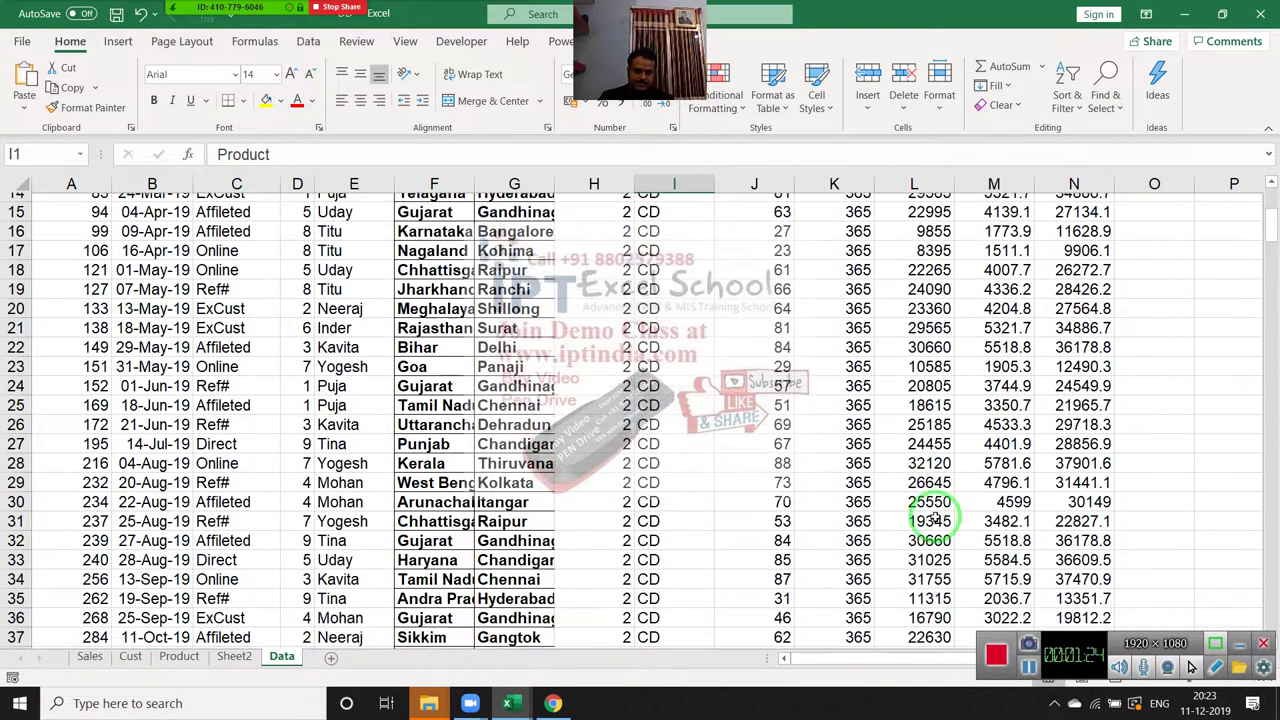
- Search Product column I for 'ram' and close the Find dialog
{"action": "left_click", "coordinate": [679, 184]}
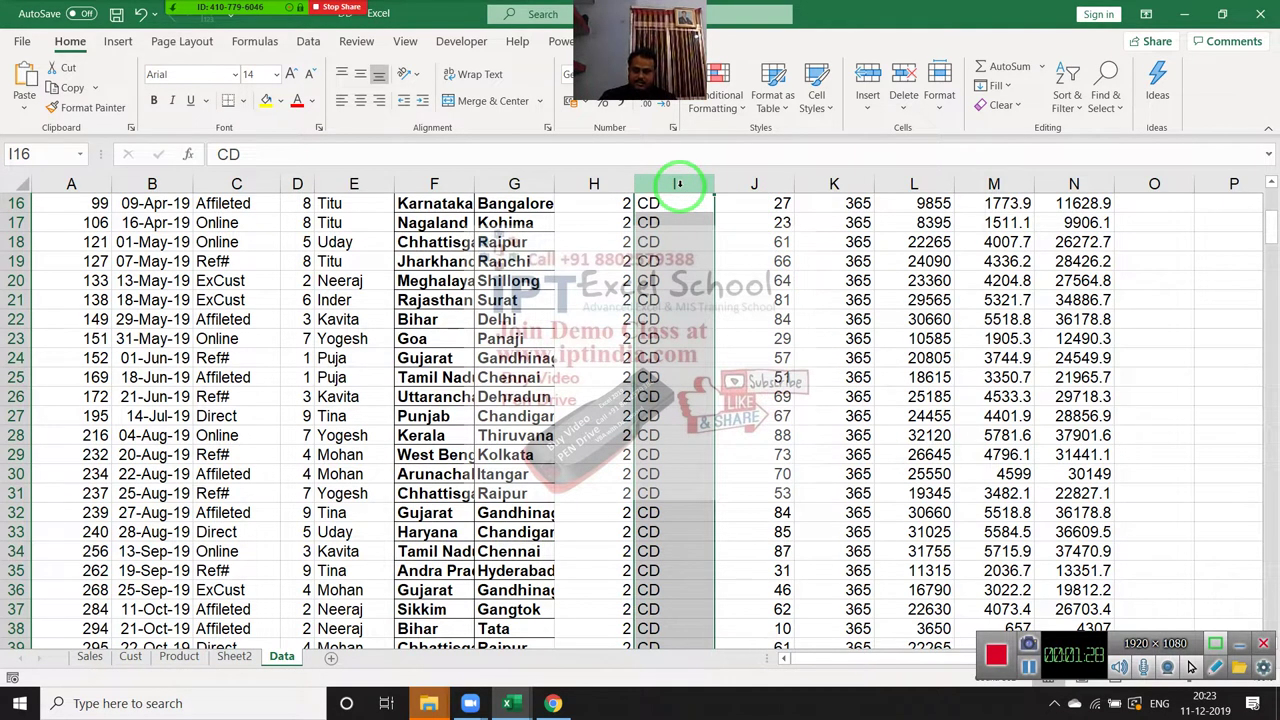
{"action": "key", "text": "ctrl+f"}
{"action": "key", "text": "Return"}
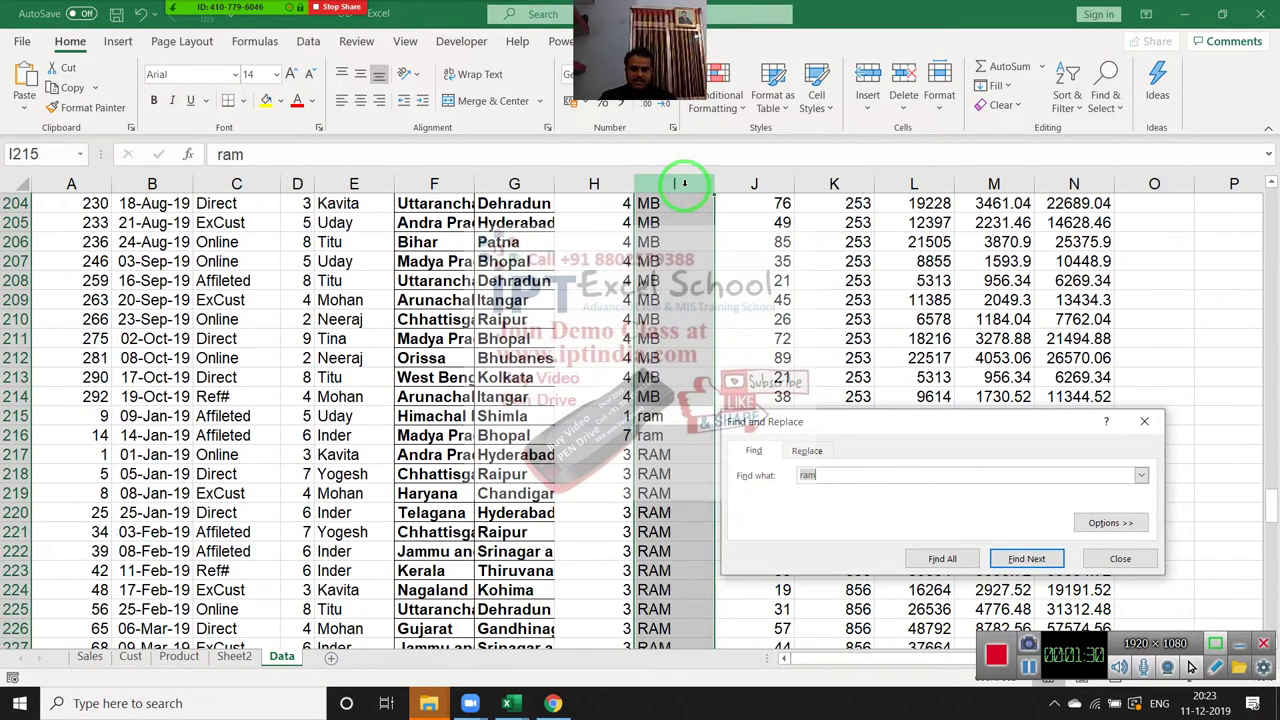
{"action": "key", "text": "Escape"}
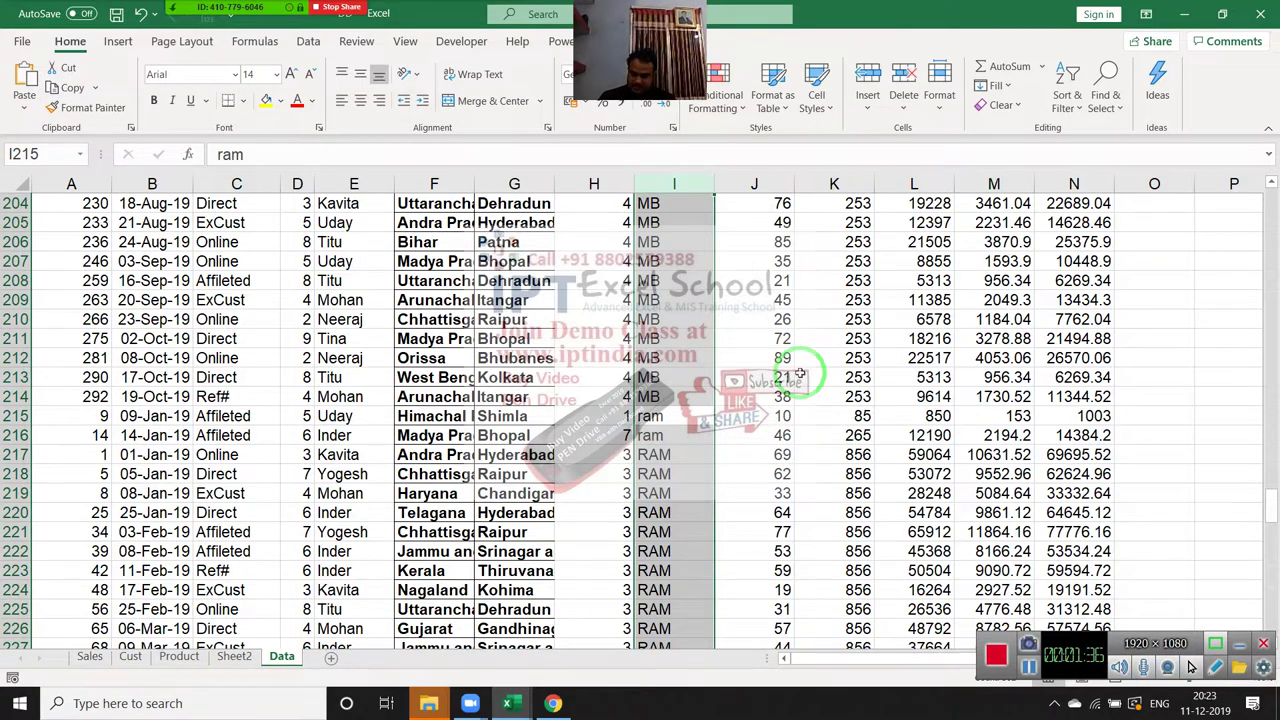
- Review the case-sensitive Product blocks down to lowercase ram in row 215, then return to the top
{"action": "scroll", "coordinate": [800, 374], "scroll_direction": "down", "scroll_amount": 1}
{"action": "scroll", "coordinate": [800, 374], "scroll_direction": "down", "scroll_amount": 1}
{"action": "scroll", "coordinate": [800, 374], "scroll_direction": "down", "scroll_amount": 3}
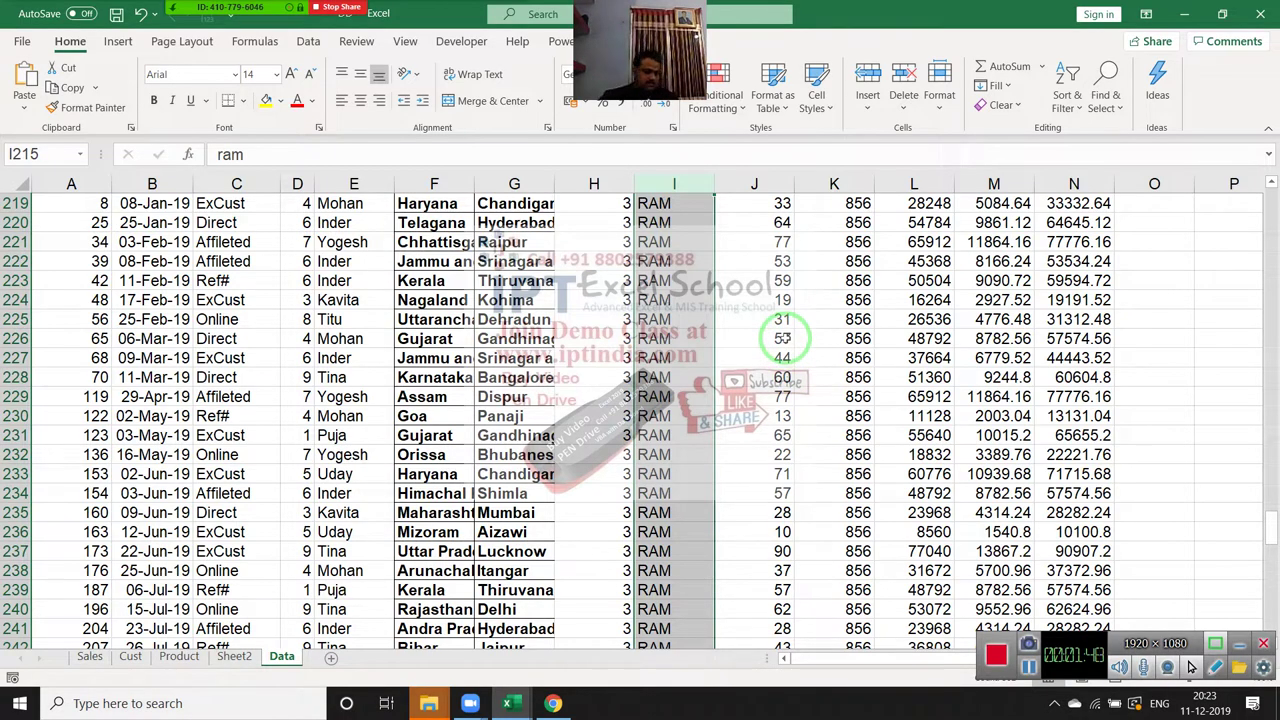
{"action": "scroll", "coordinate": [783, 338], "scroll_direction": "up", "scroll_amount": 5}
{"action": "scroll", "coordinate": [788, 205], "scroll_direction": "up", "scroll_amount": 5}
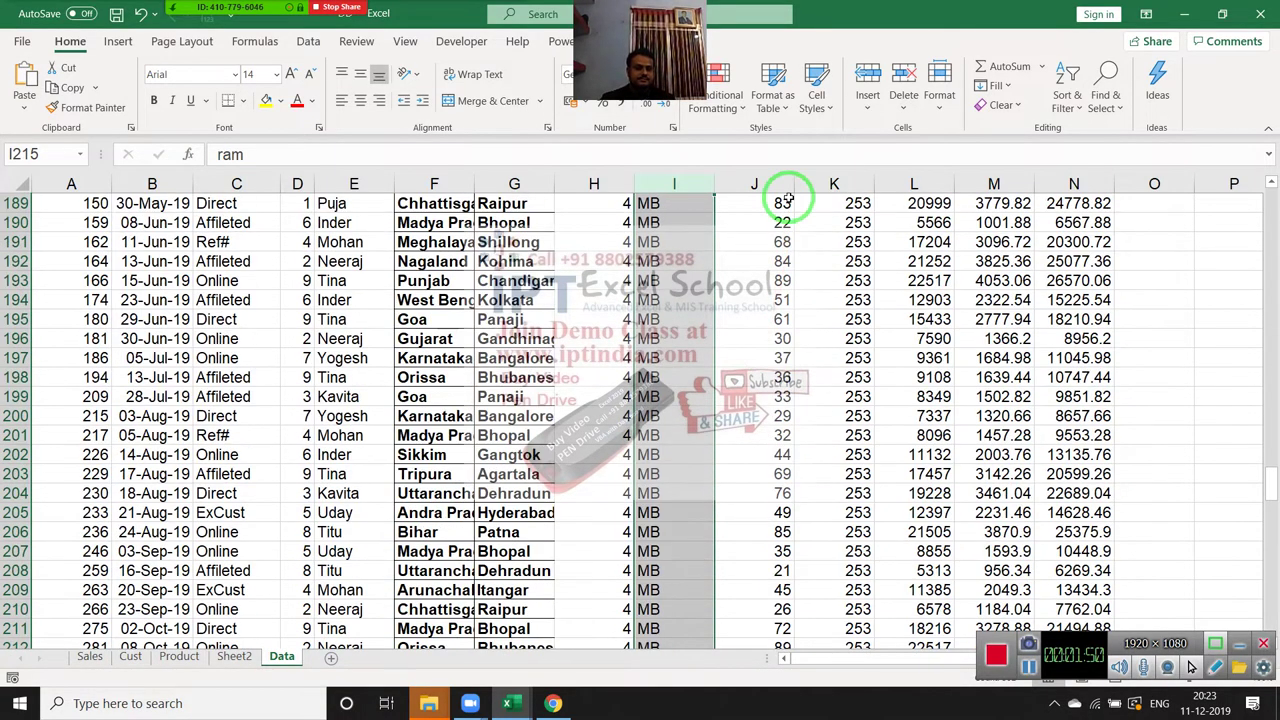
{"action": "scroll", "coordinate": [781, 203], "scroll_direction": "up", "scroll_amount": 4}
{"action": "scroll", "coordinate": [720, 194], "scroll_direction": "up", "scroll_amount": 5}
{"action": "scroll", "coordinate": [706, 194], "scroll_direction": "up", "scroll_amount": 5}
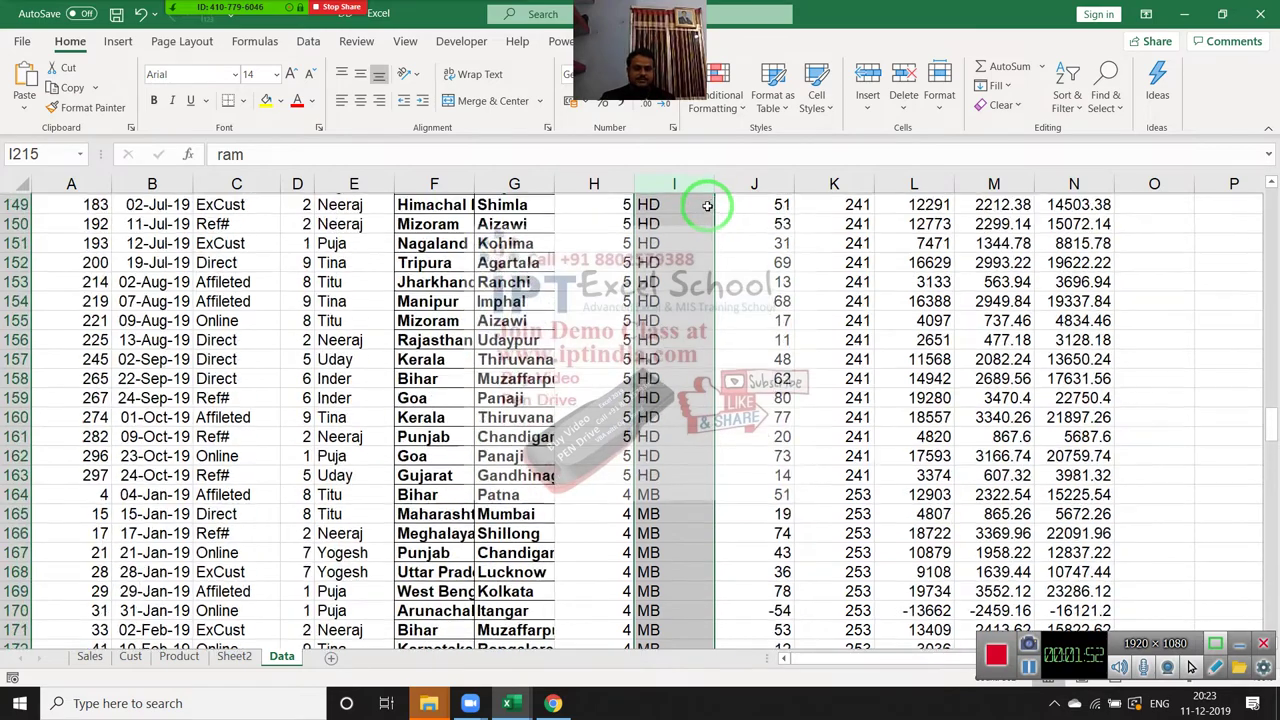
{"action": "scroll", "coordinate": [720, 194], "scroll_direction": "up", "scroll_amount": 9}
{"action": "scroll", "coordinate": [706, 205], "scroll_direction": "up", "scroll_amount": 8}
{"action": "scroll", "coordinate": [700, 206], "scroll_direction": "up", "scroll_amount": 10}
{"action": "left_click", "coordinate": [686, 213]}
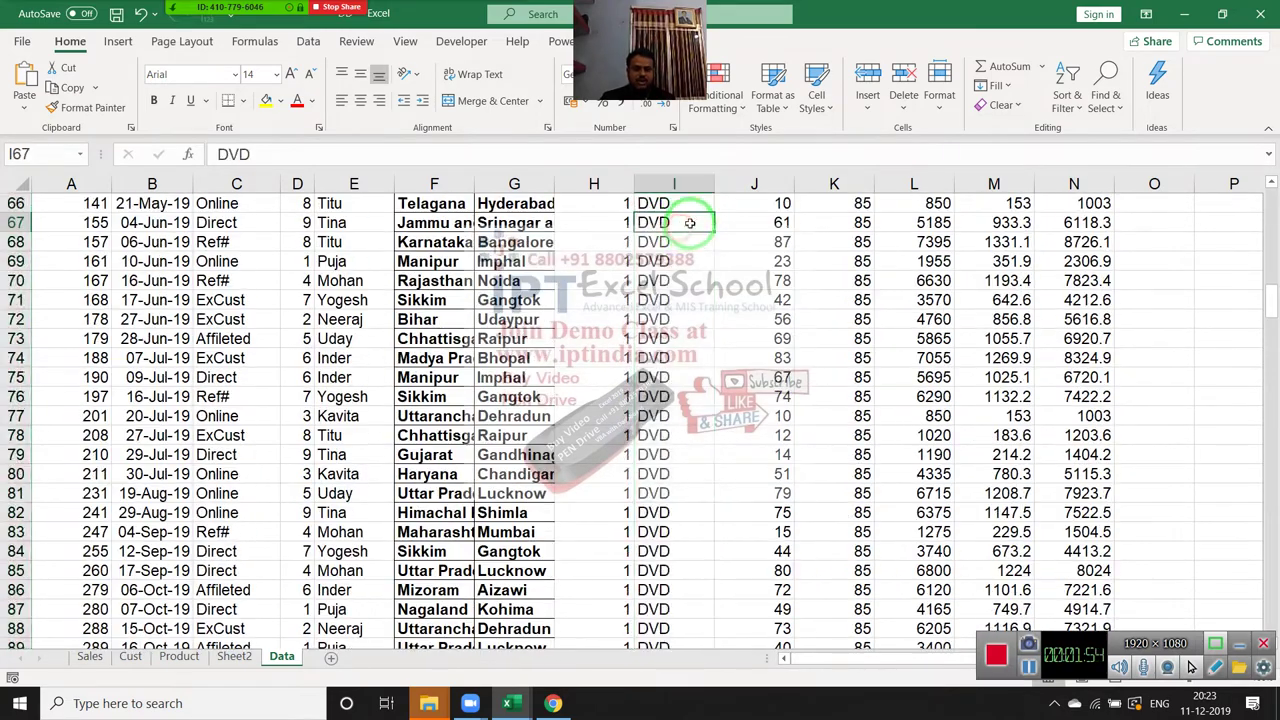
{"action": "scroll", "coordinate": [688, 216], "scroll_direction": "up", "scroll_amount": 14}
- Fill the name cells E3 (Neeraj) and E12 (Kavita) yellow
{"action": "left_click", "coordinate": [420, 378]}
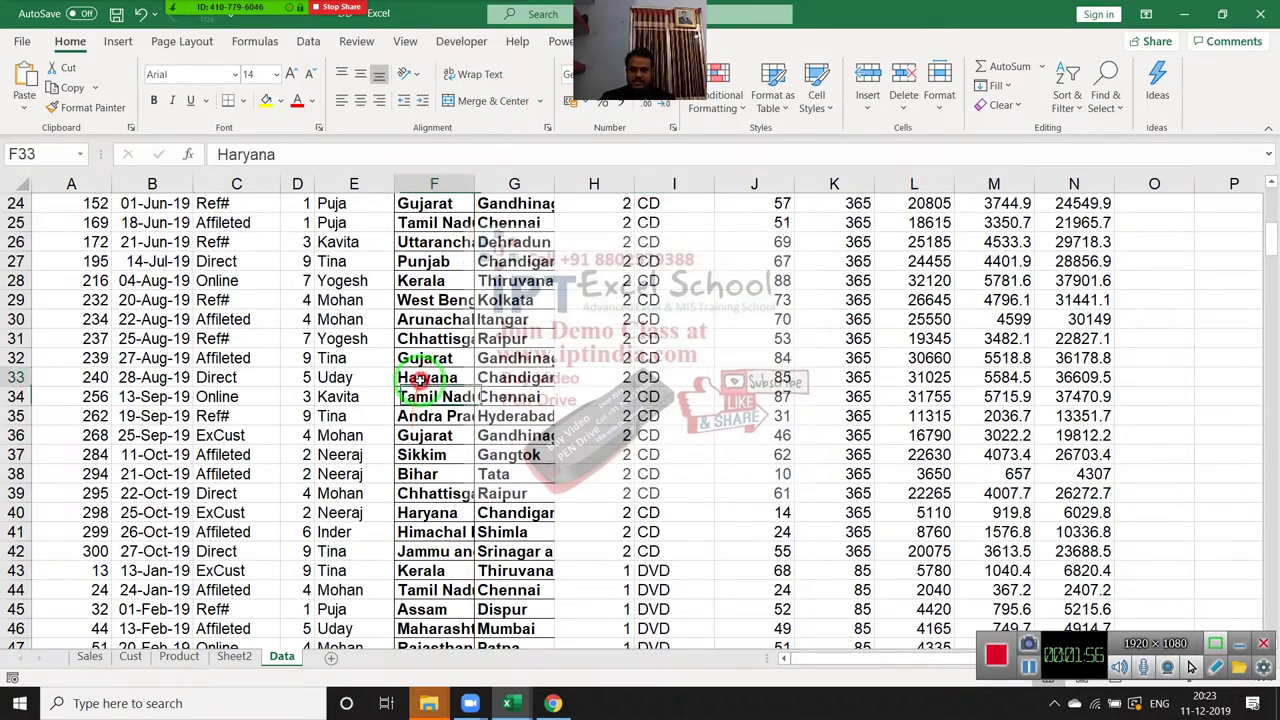
{"action": "key", "text": "ctrl+Up"}
{"action": "key", "text": "Down"}
{"action": "key", "text": "Down"}
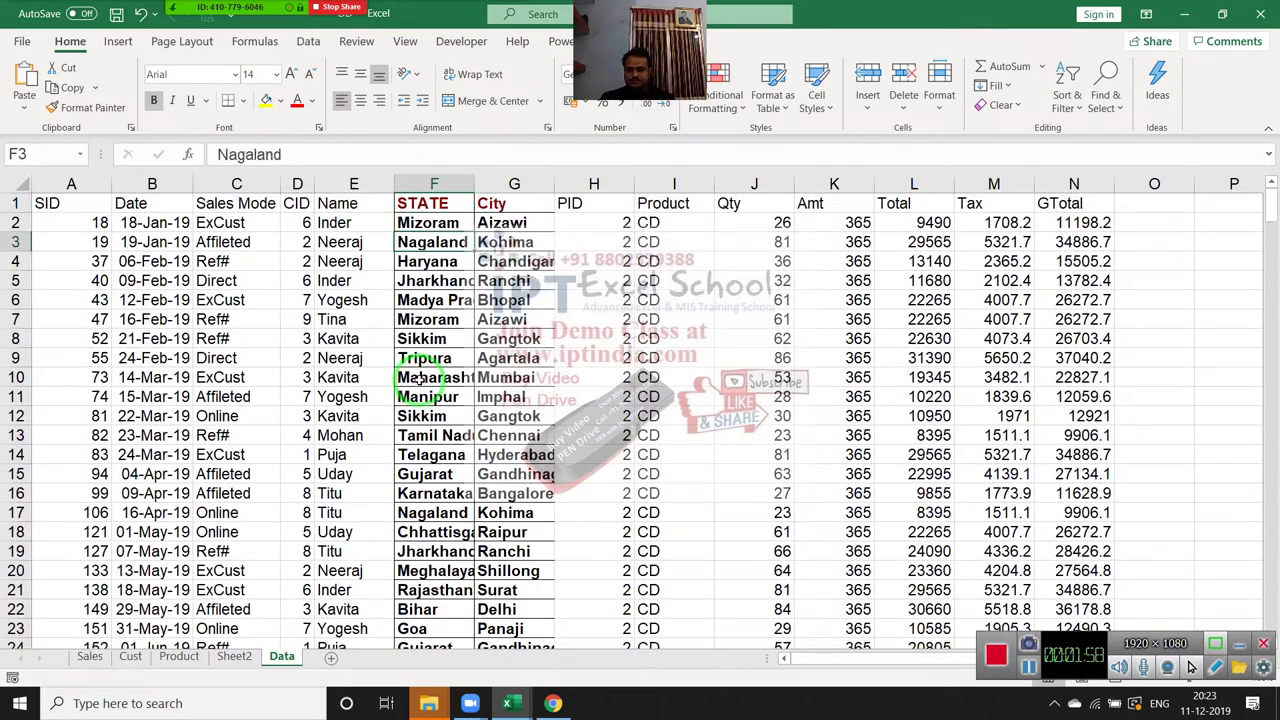
{"action": "key", "text": "Left"}
{"action": "left_click", "coordinate": [265, 100]}
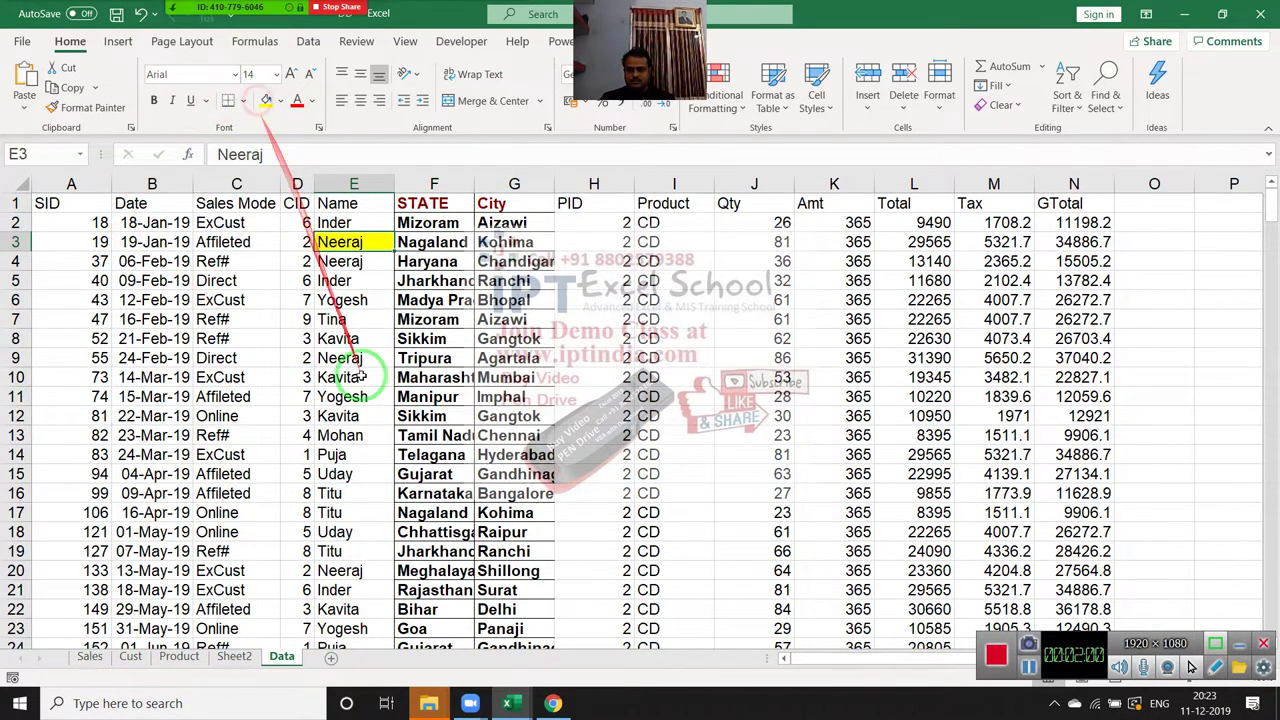
{"action": "left_click", "coordinate": [337, 416]}
{"action": "left_click", "coordinate": [264, 101]}
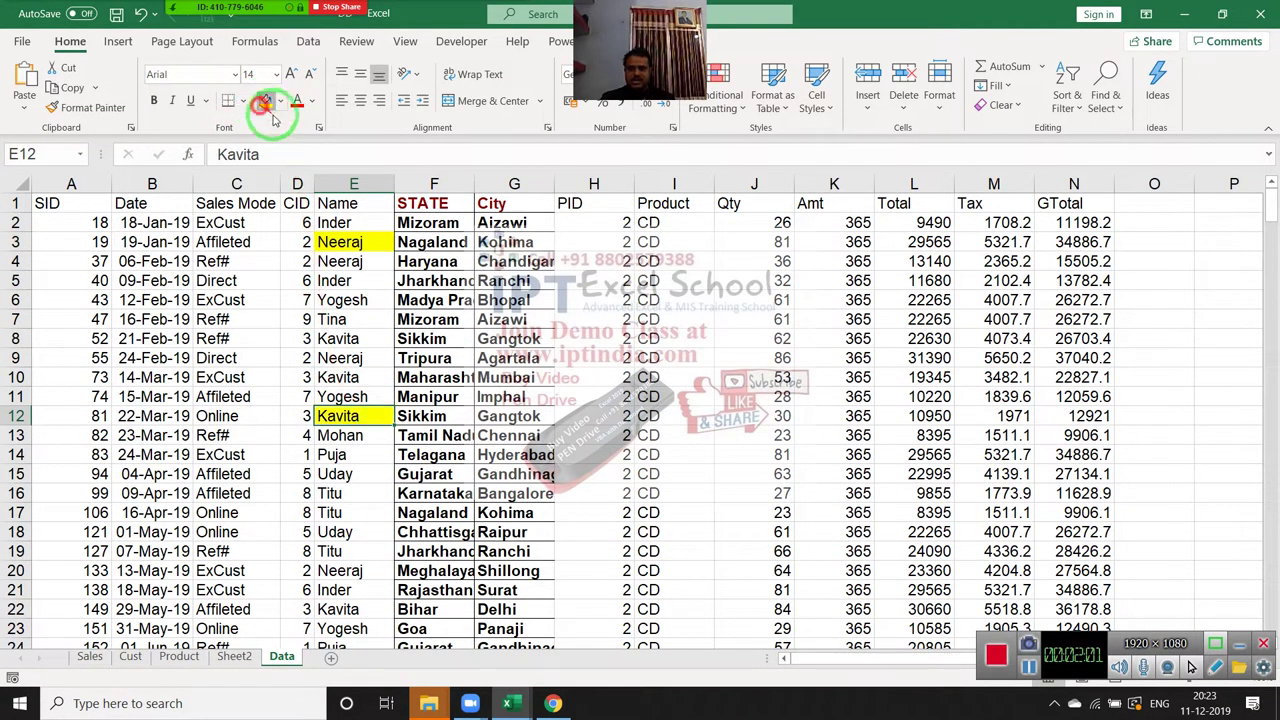
- Apply the Directional arrows icon set to the Qty column J
{"action": "left_click", "coordinate": [754, 184]}
{"action": "left_click", "coordinate": [714, 98]}
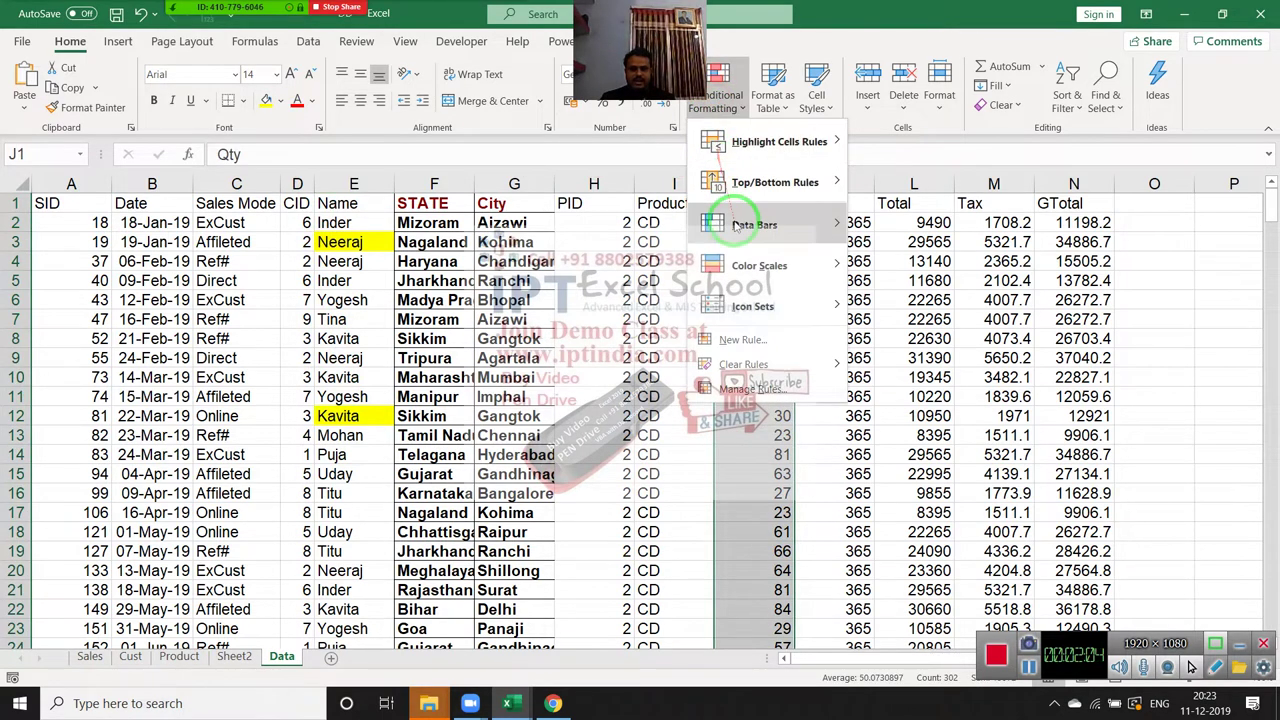
{"action": "mouse_move", "coordinate": [752, 306]}
{"action": "left_click", "coordinate": [872, 319]}
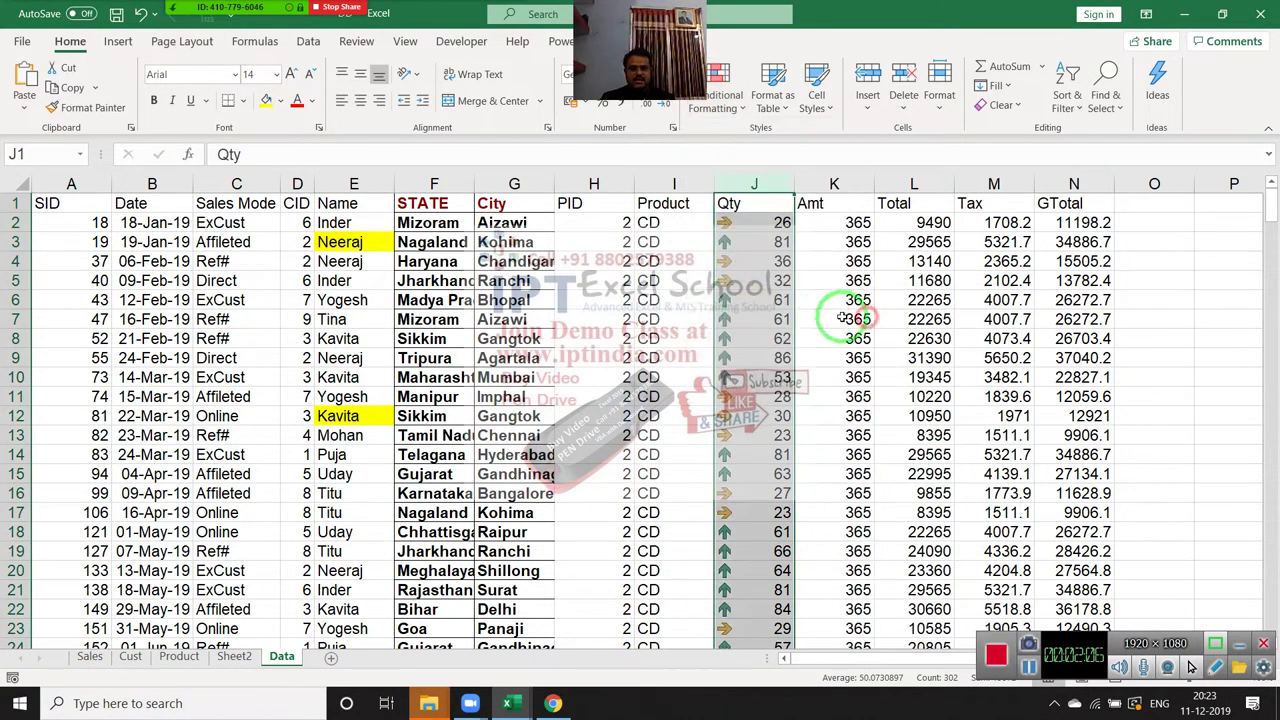
{"action": "left_click", "coordinate": [353, 200]}
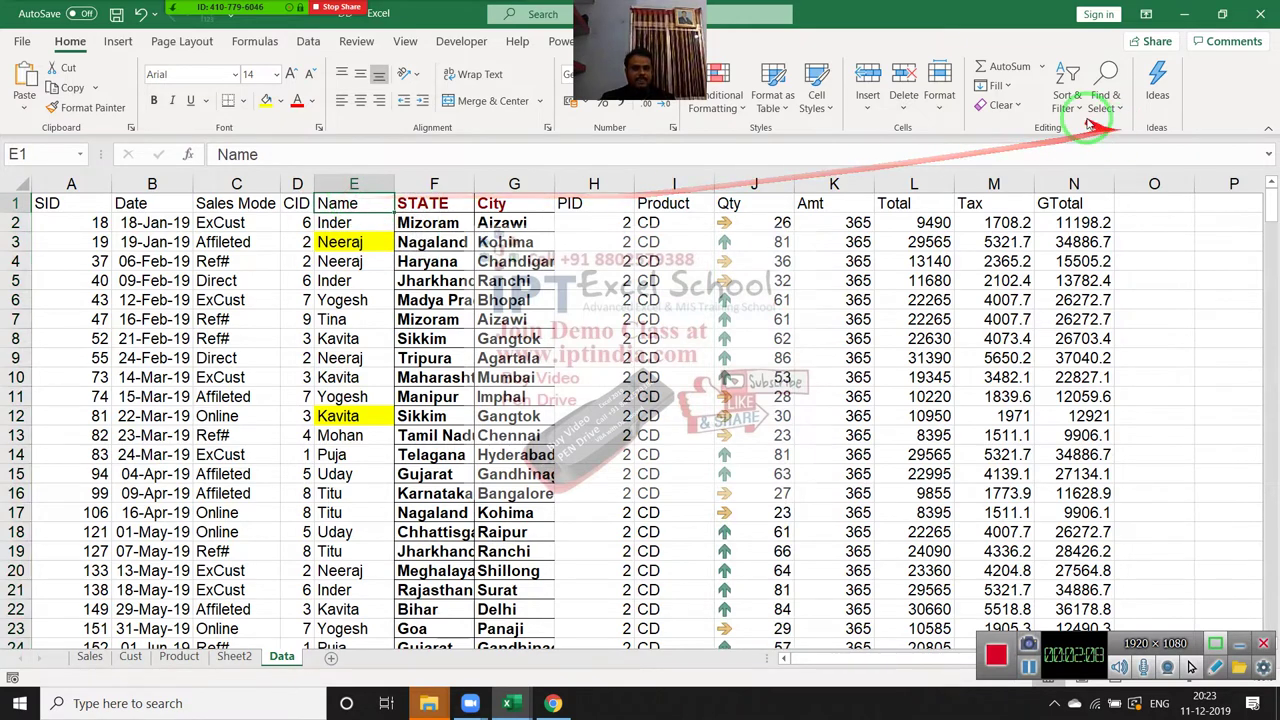
{"action": "left_click", "coordinate": [1067, 95]}
- Sort by Name on Cell Color with yellow on top, then select the Neeraj and Kavita cells
{"action": "left_click", "coordinate": [1095, 176]}
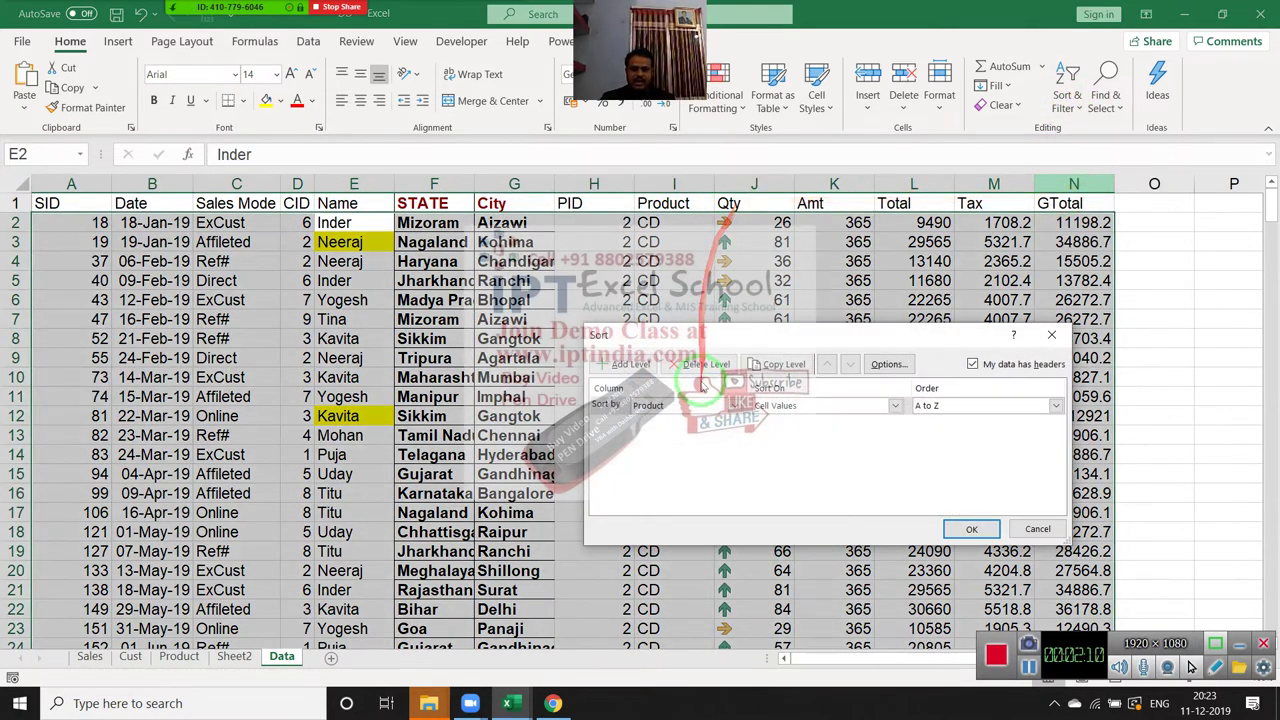
{"action": "left_click", "coordinate": [698, 406]}
{"action": "left_click", "coordinate": [698, 414]}
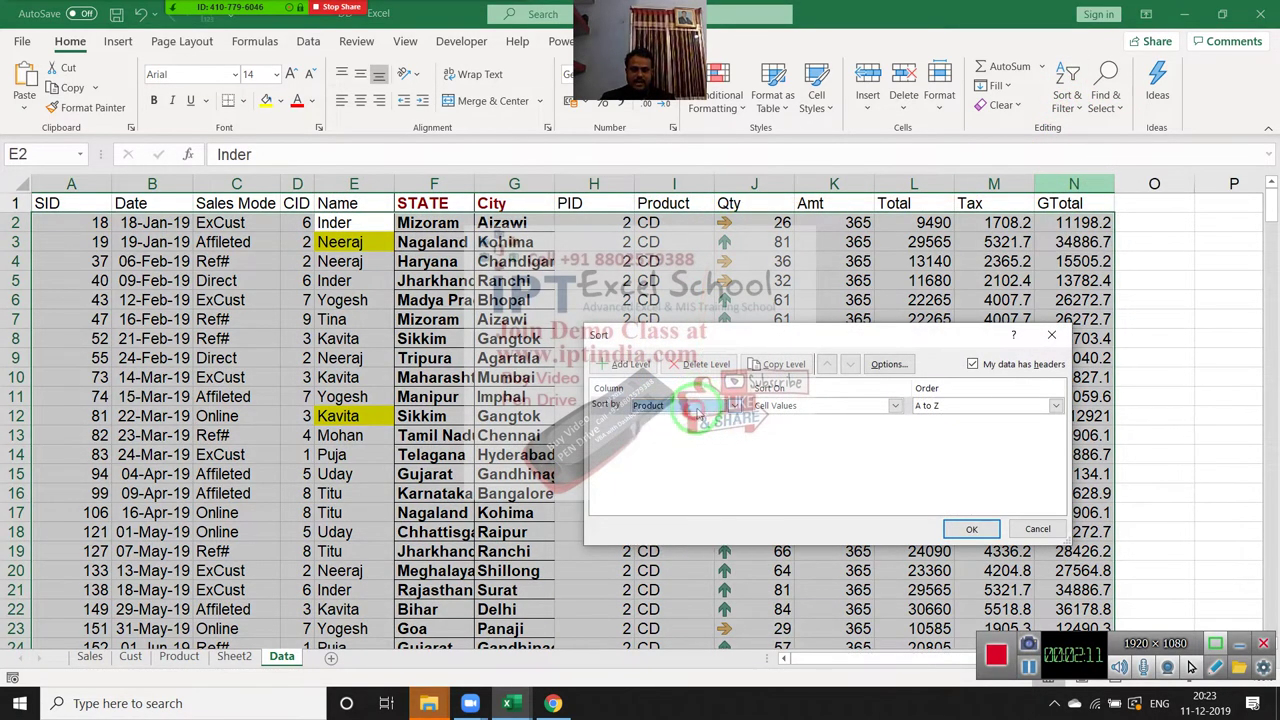
{"action": "left_click", "coordinate": [838, 414]}
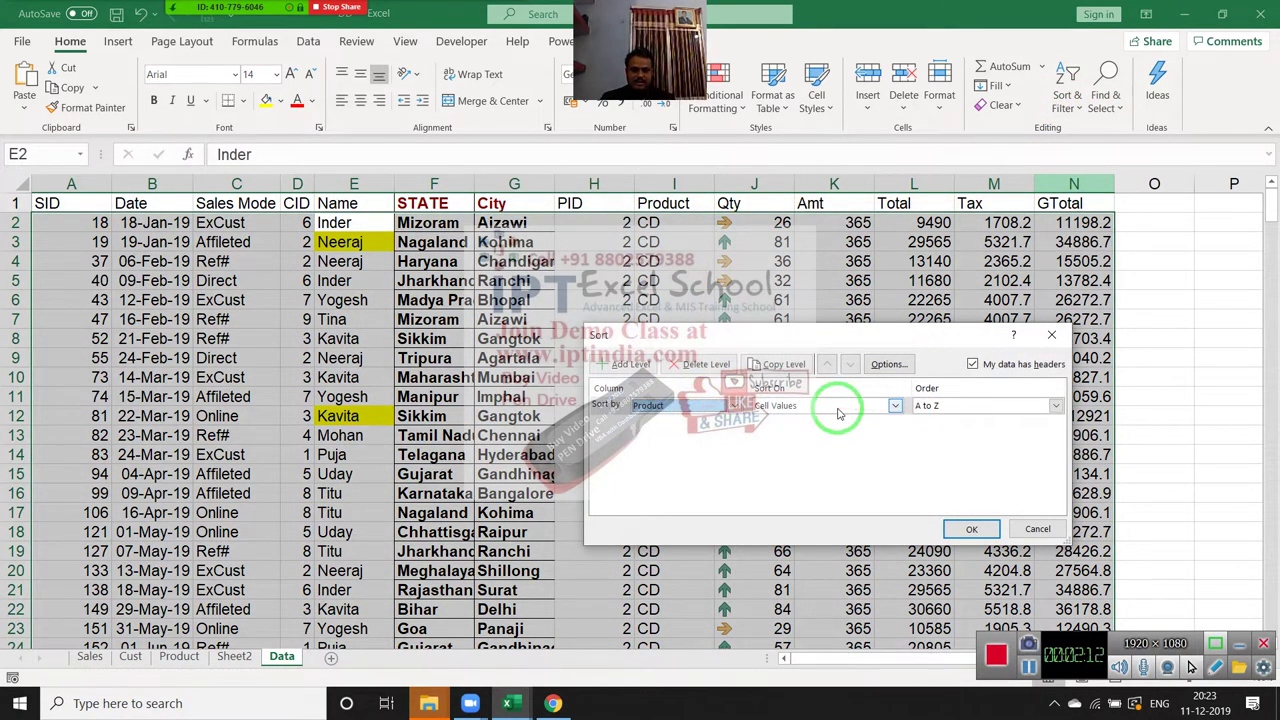
{"action": "left_click", "coordinate": [687, 402]}
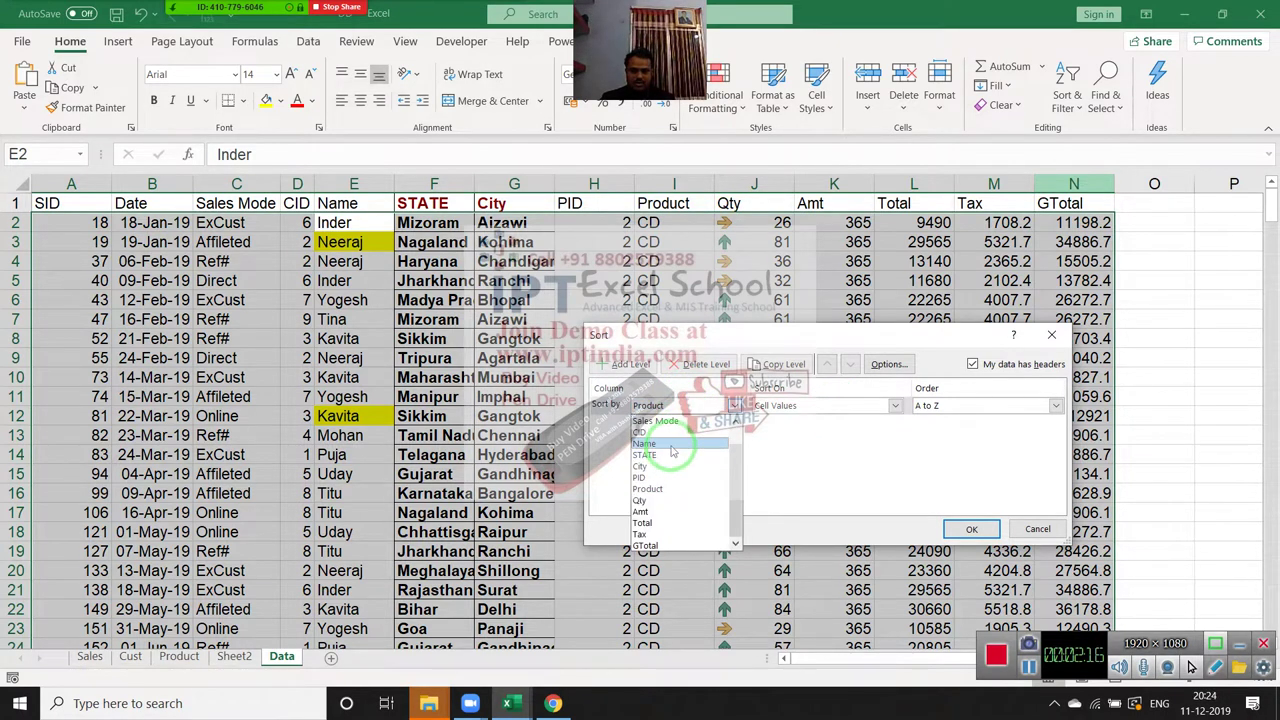
{"action": "left_click", "coordinate": [671, 447]}
{"action": "left_click", "coordinate": [797, 408]}
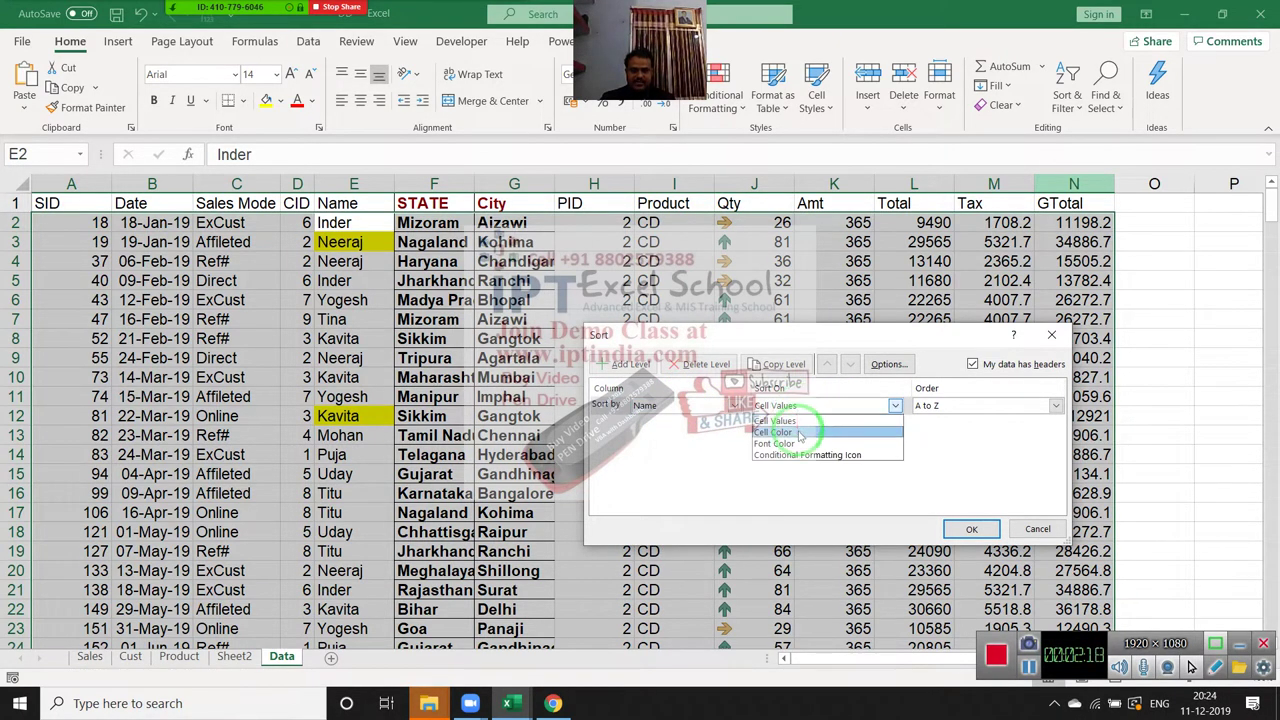
{"action": "left_click", "coordinate": [800, 436]}
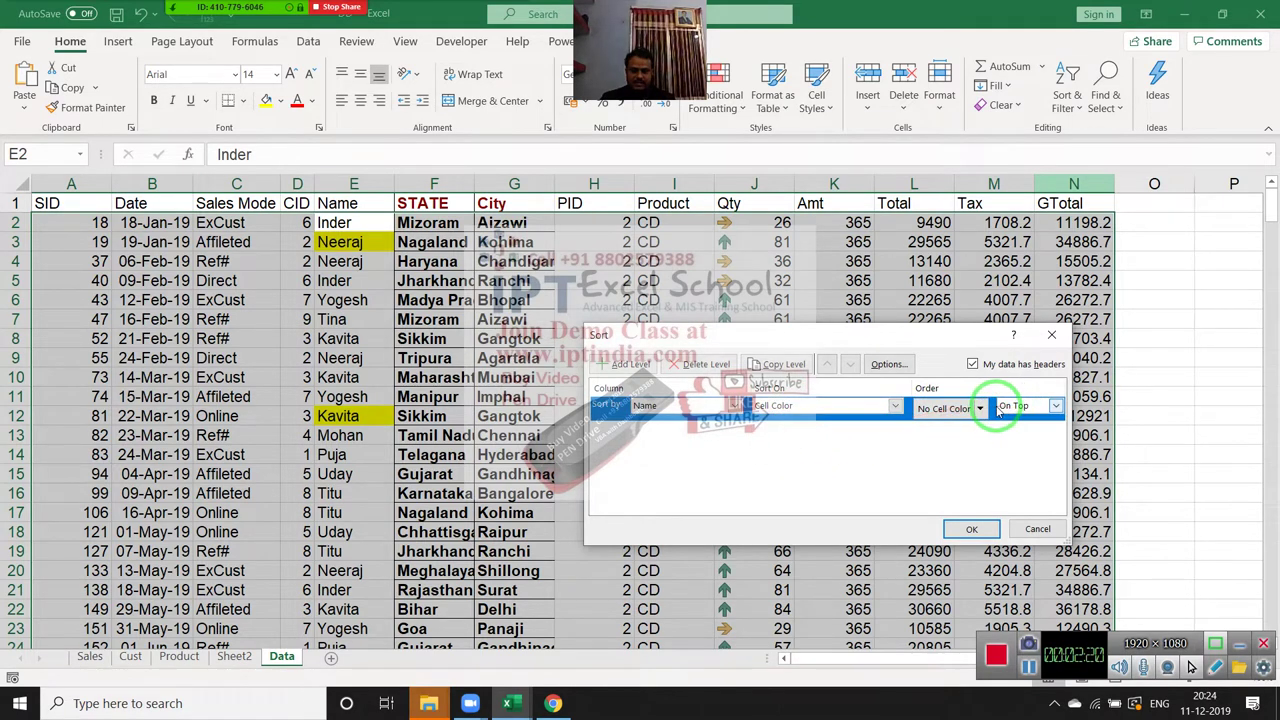
{"action": "left_click", "coordinate": [980, 410]}
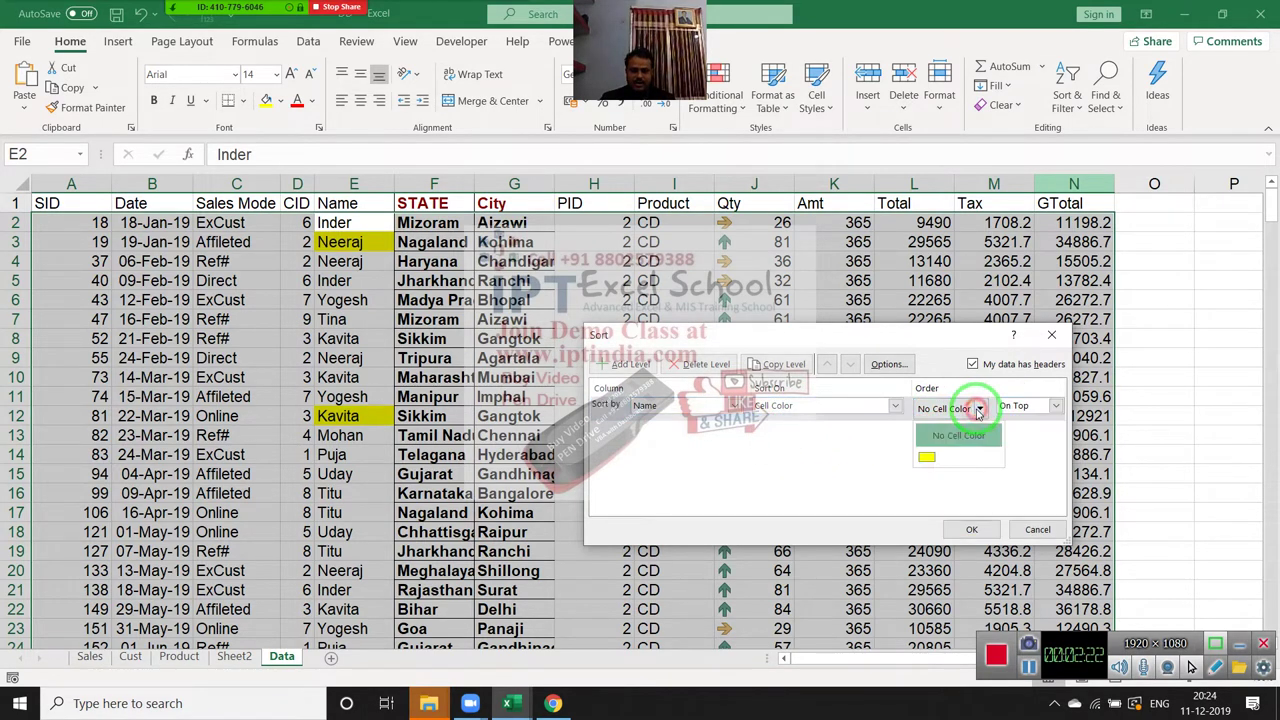
{"action": "left_click", "coordinate": [927, 457]}
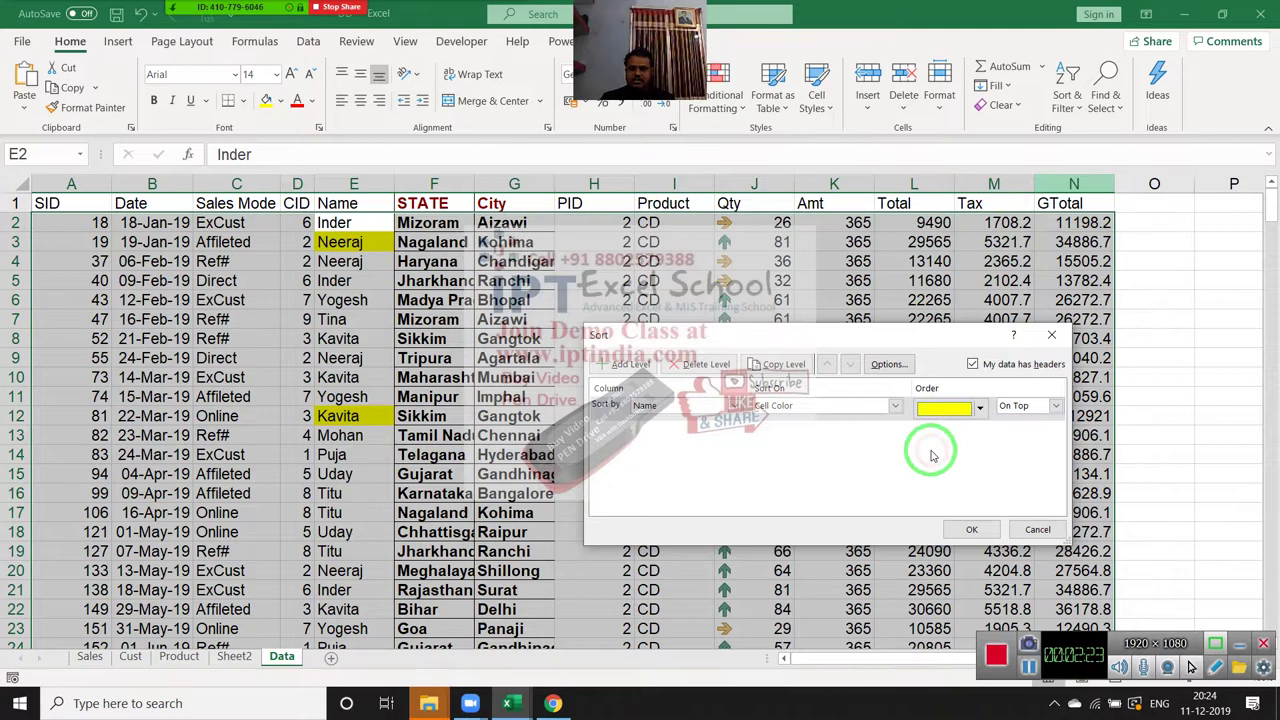
{"action": "left_click", "coordinate": [970, 530]}
{"action": "left_click", "coordinate": [362, 228]}
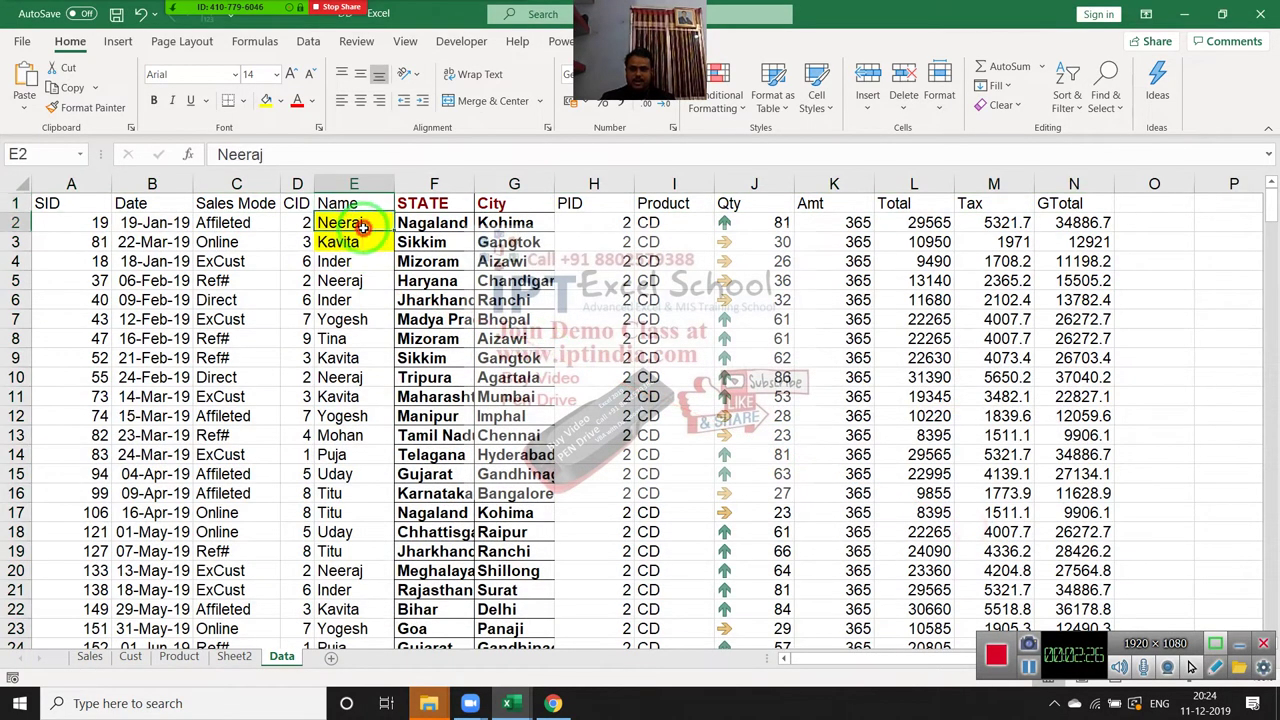
{"action": "left_click_drag", "start_coordinate": [365, 228], "coordinate": [366, 237]}
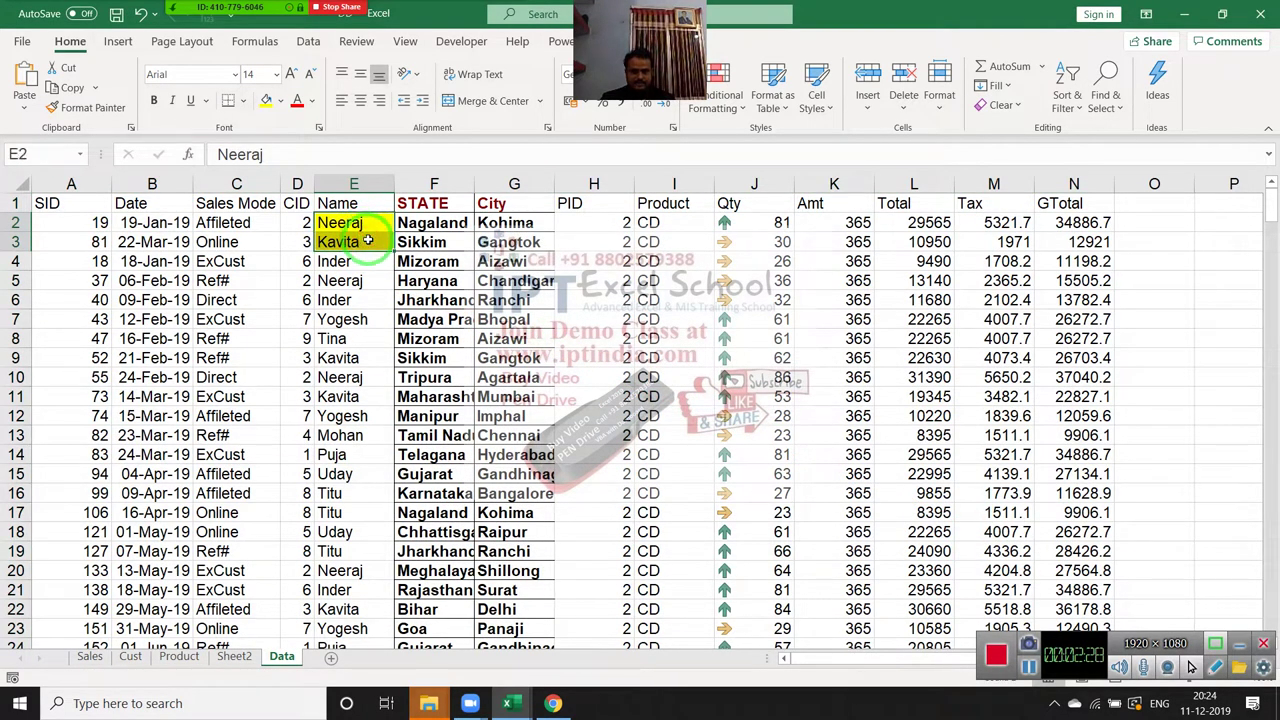
- Sort by Qty on Conditional Formatting Icon with the green up arrow on top, then select J3:J13
{"action": "left_click", "coordinate": [362, 208]}
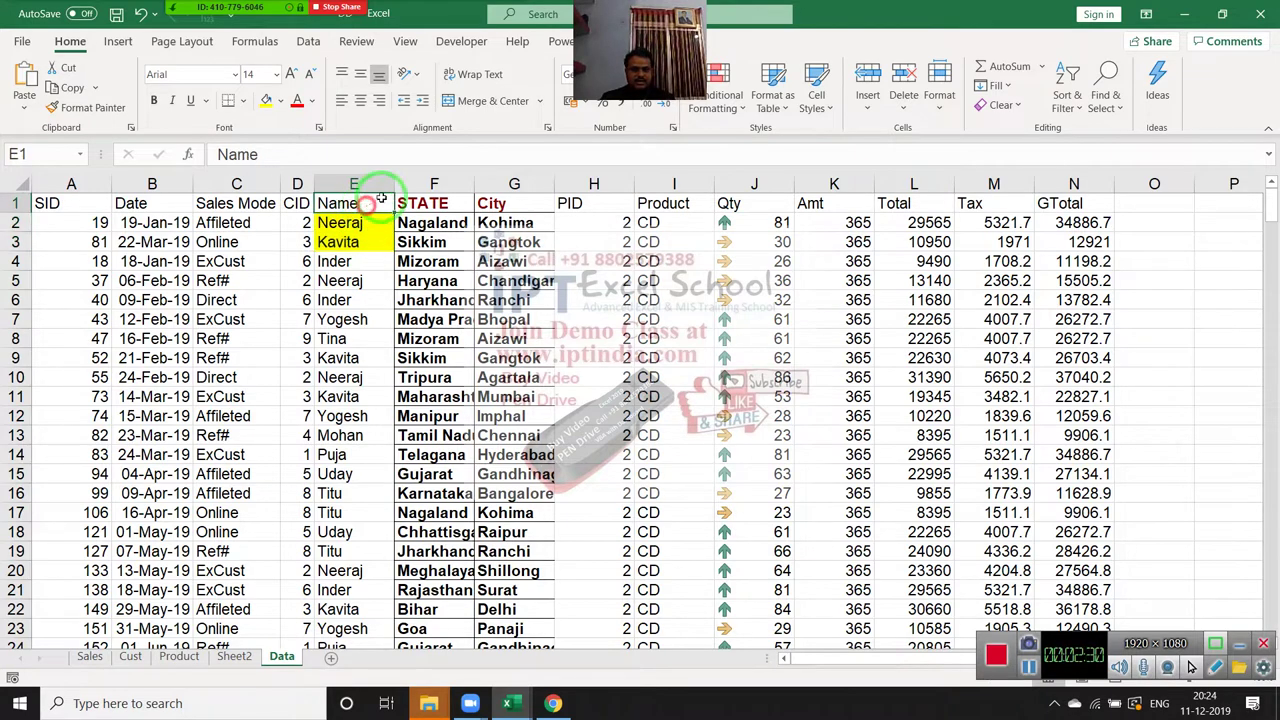
{"action": "left_click", "coordinate": [1066, 98]}
{"action": "left_click", "coordinate": [1105, 181]}
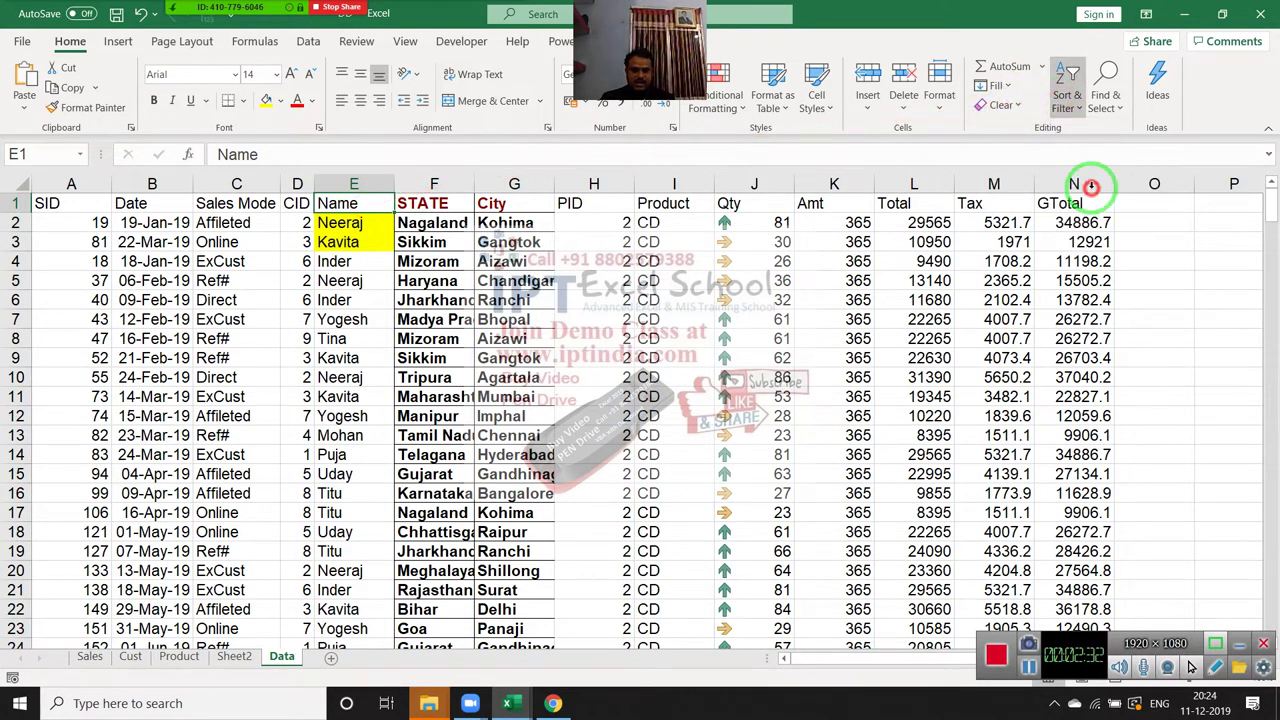
{"action": "left_click", "coordinate": [682, 405]}
{"action": "left_click", "coordinate": [675, 479]}
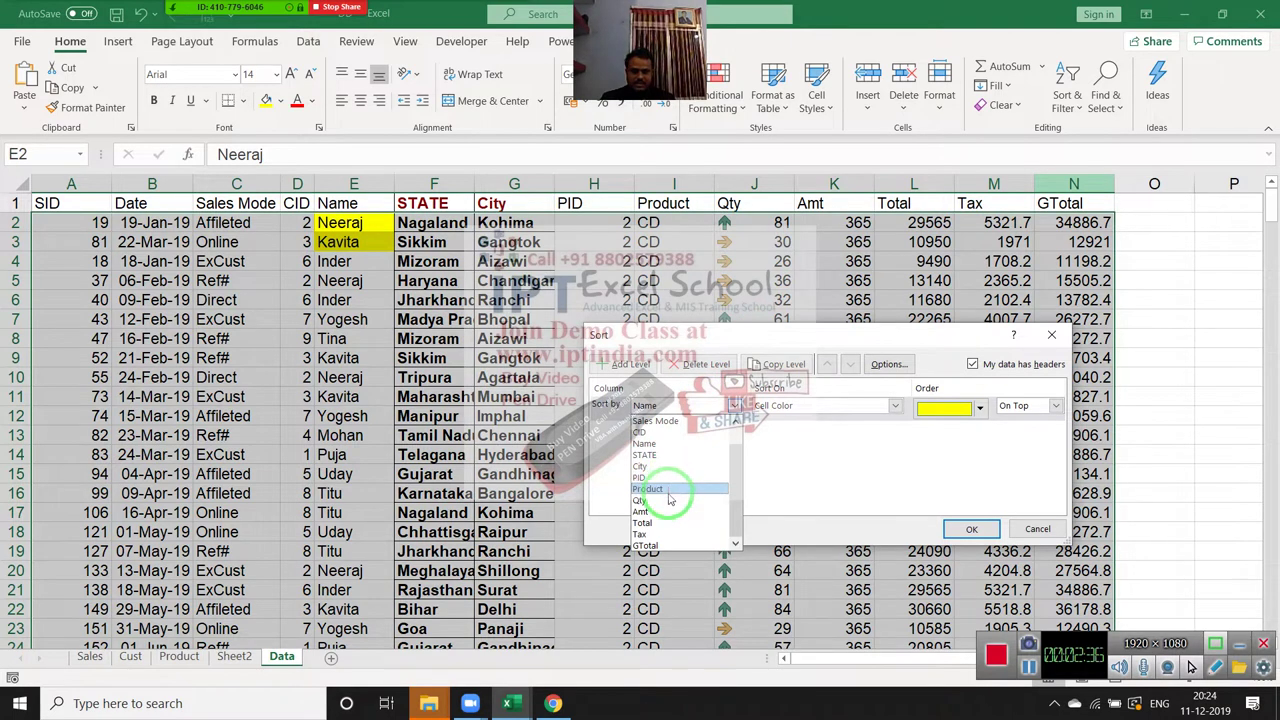
{"action": "left_click", "coordinate": [668, 500]}
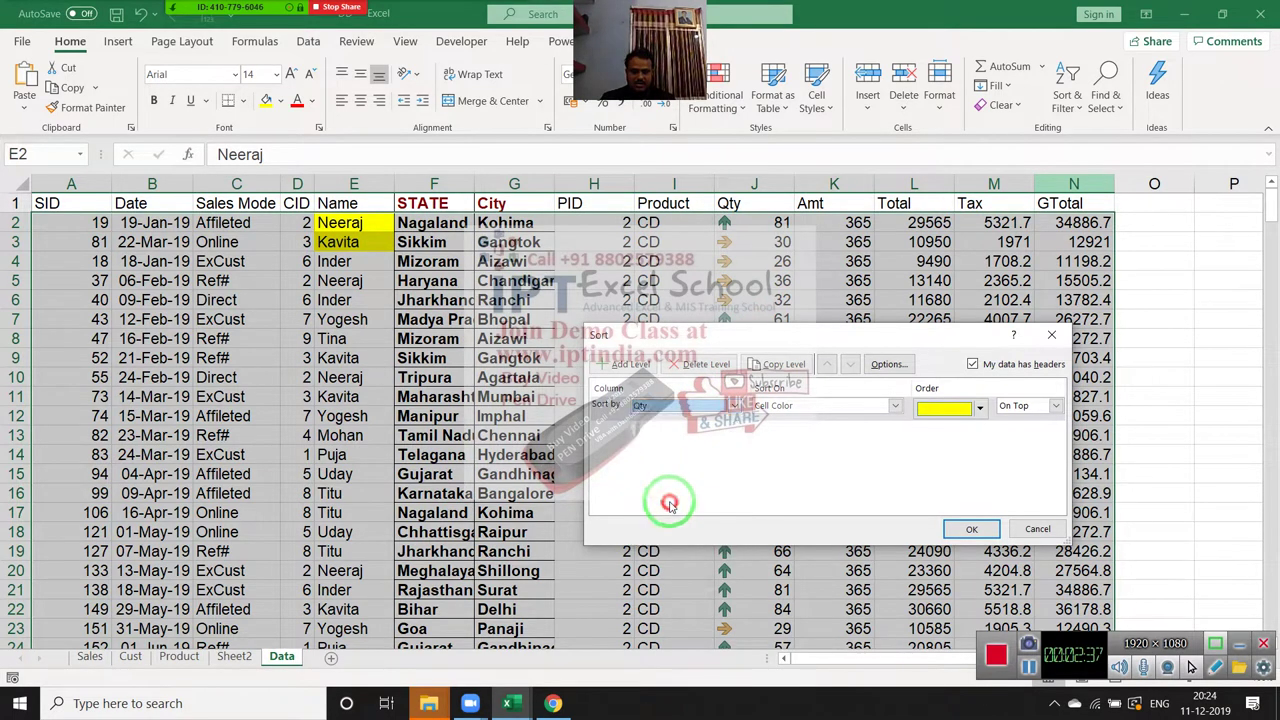
{"action": "left_click", "coordinate": [790, 406]}
{"action": "left_click", "coordinate": [820, 457]}
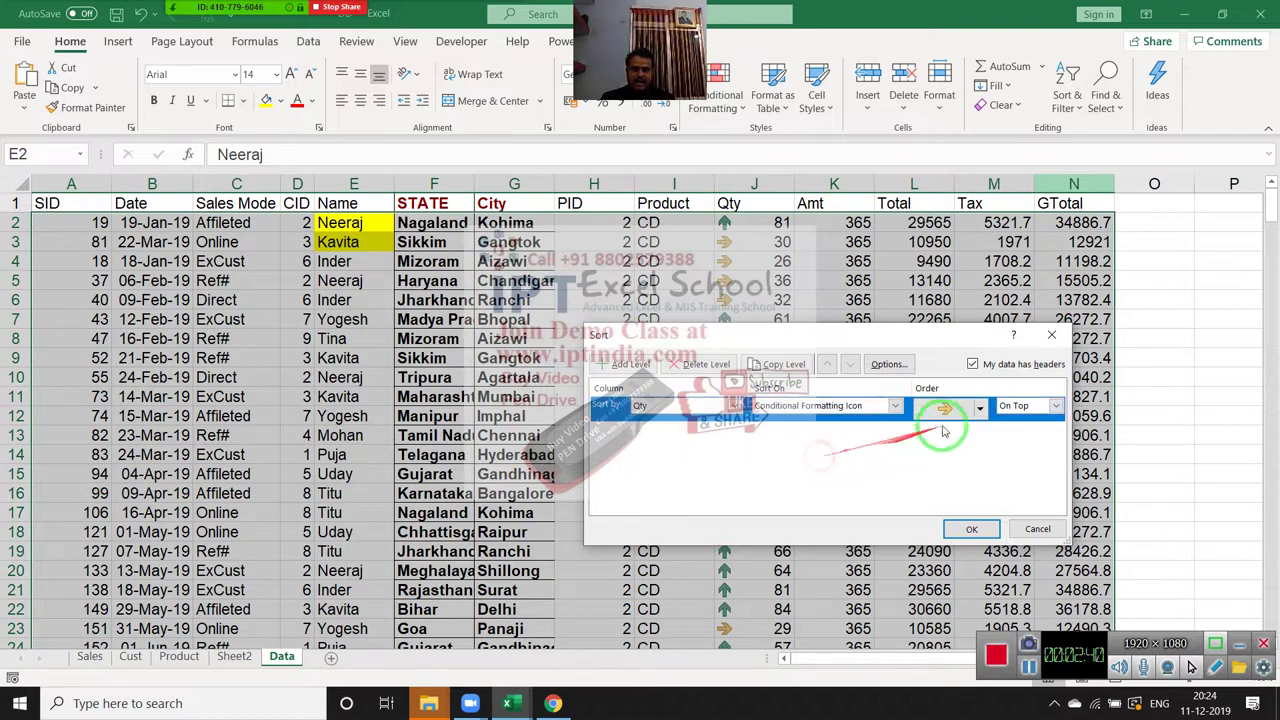
{"action": "left_click", "coordinate": [978, 407]}
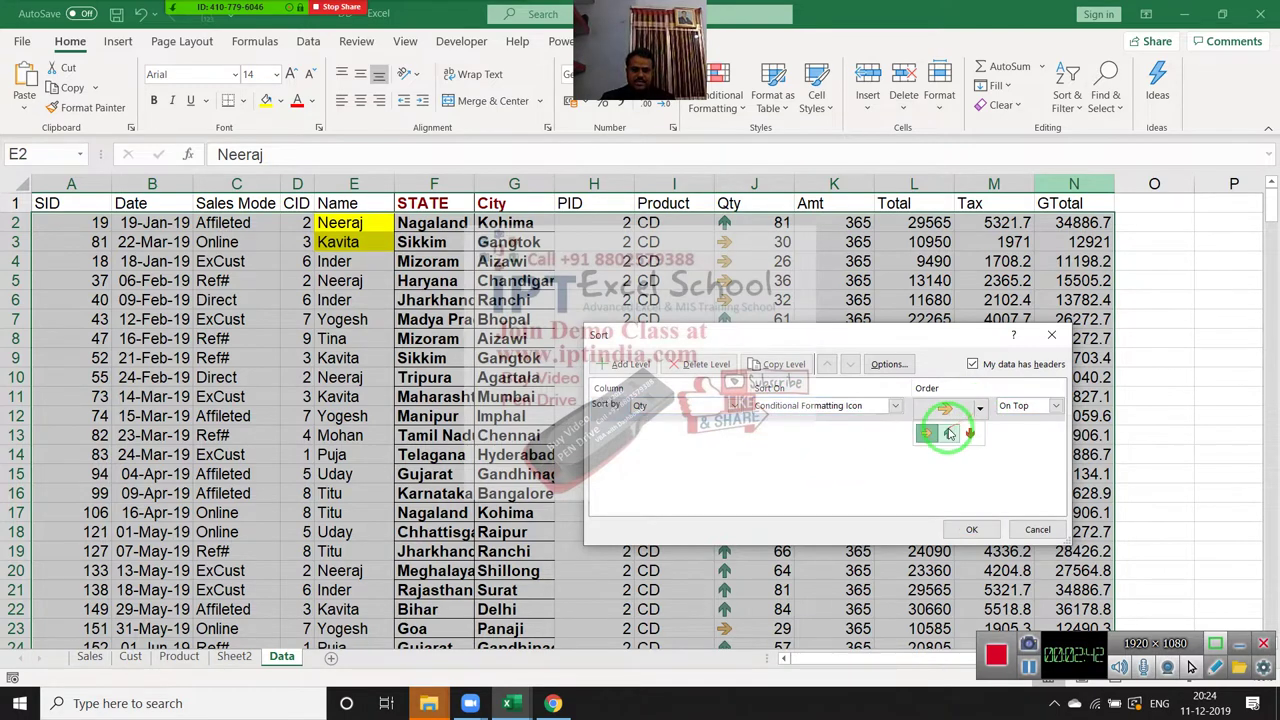
{"action": "left_click", "coordinate": [948, 433]}
{"action": "left_click", "coordinate": [960, 531]}
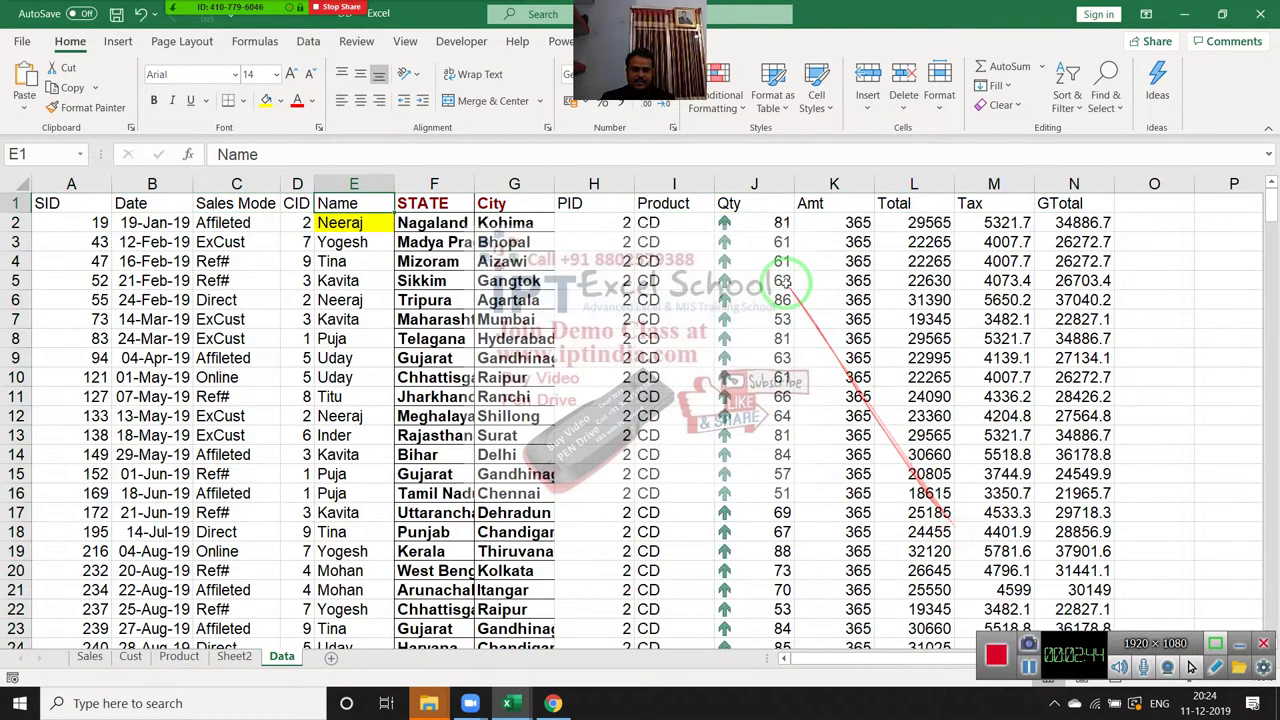
{"action": "left_click_drag", "start_coordinate": [758, 242], "coordinate": [743, 432]}
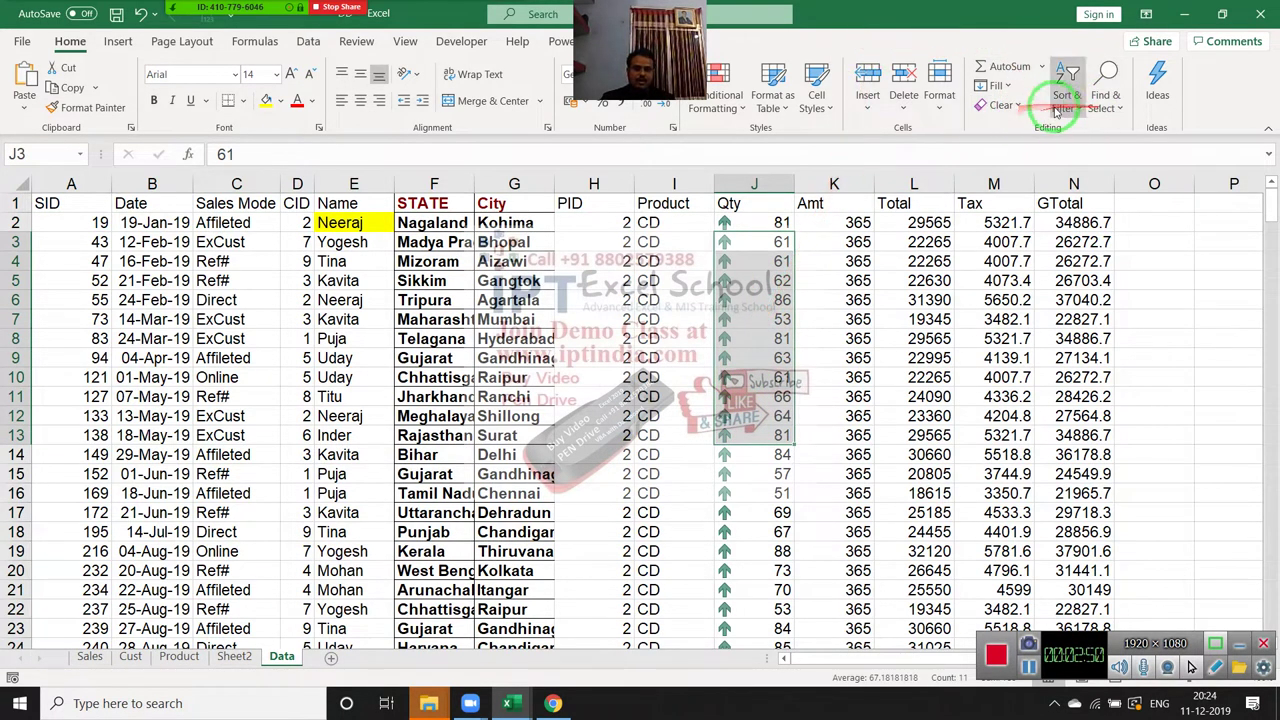
- Insert a new worksheet and enter the labels Name in A1 and Sales in A2
{"action": "left_click", "coordinate": [331, 657]}
{"action": "key", "text": "Right"}
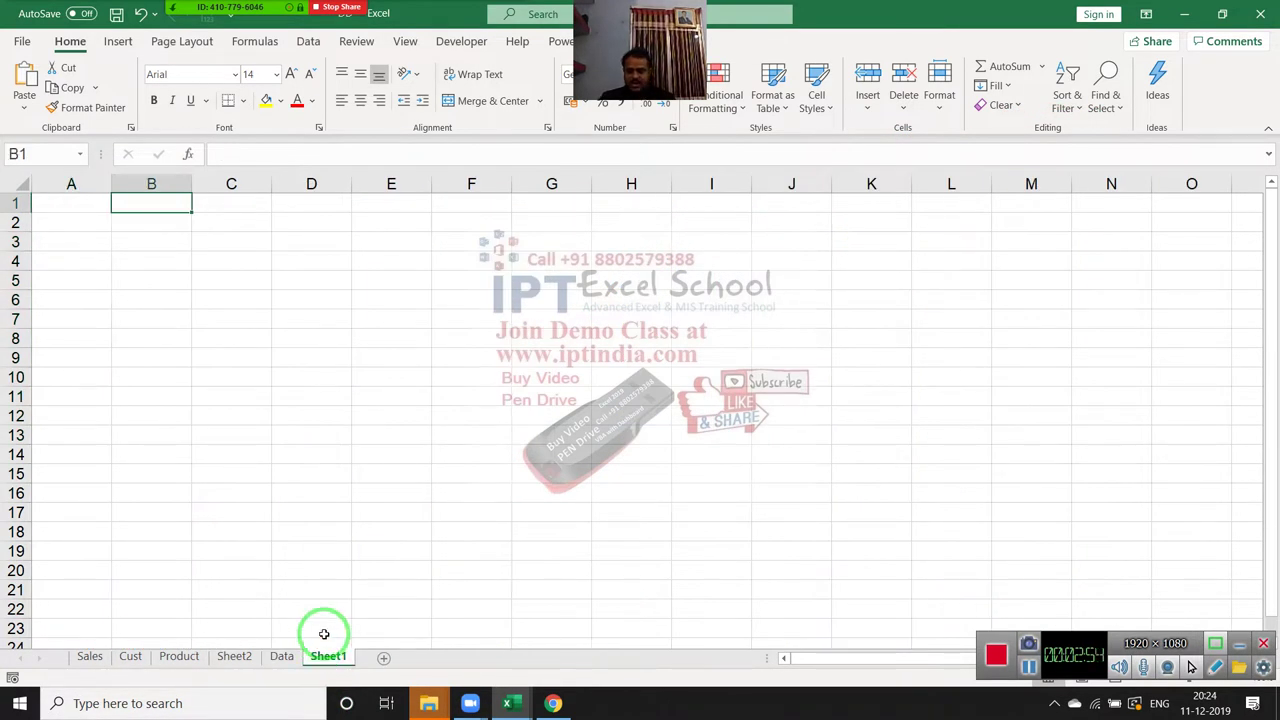
{"action": "key", "text": "Left"}
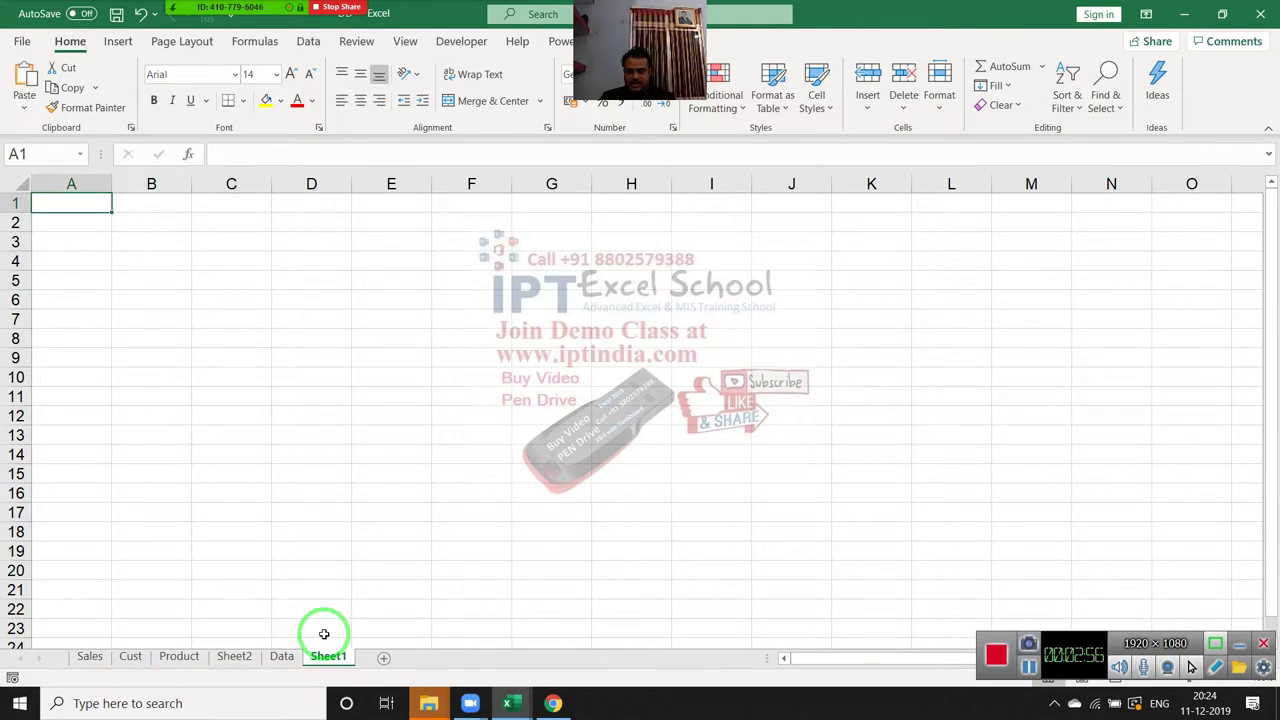
{"action": "type", "text": "NAme"}
{"action": "key", "text": "Return"}
{"action": "key", "text": "Up"}
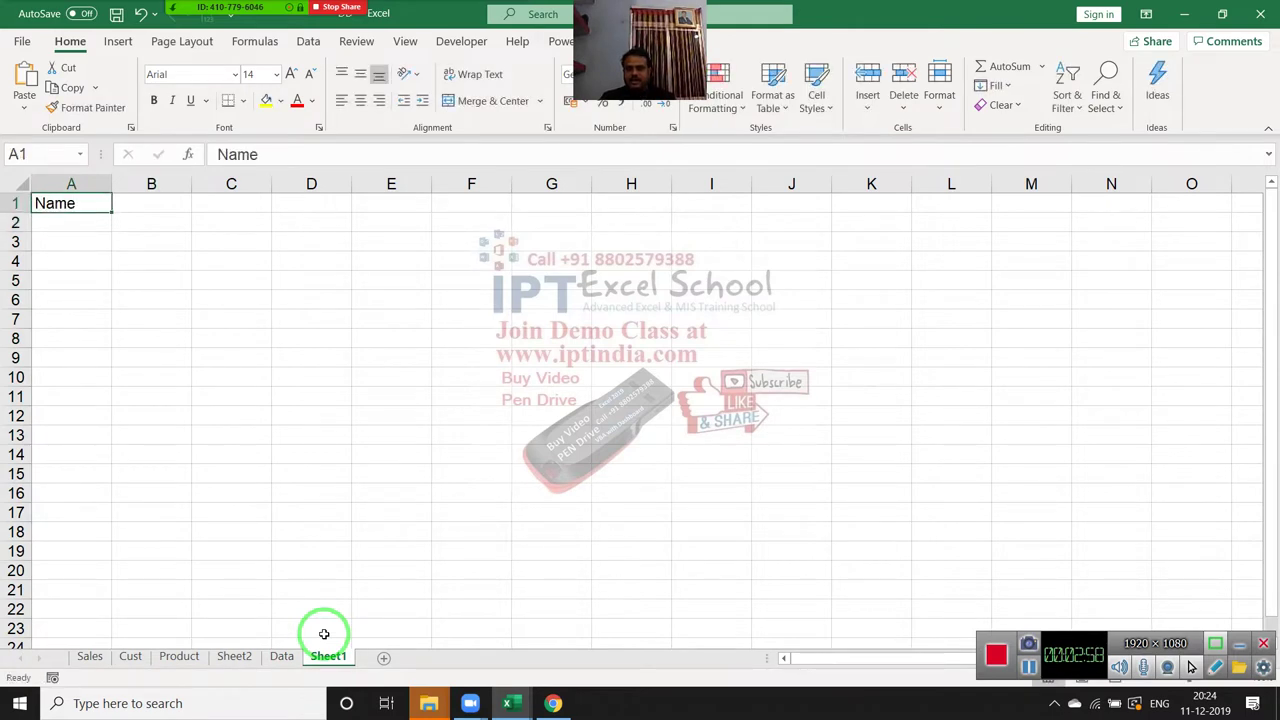
{"action": "key", "text": "Down"}
{"action": "type", "text": "ales"}
{"action": "key", "text": "Return"}
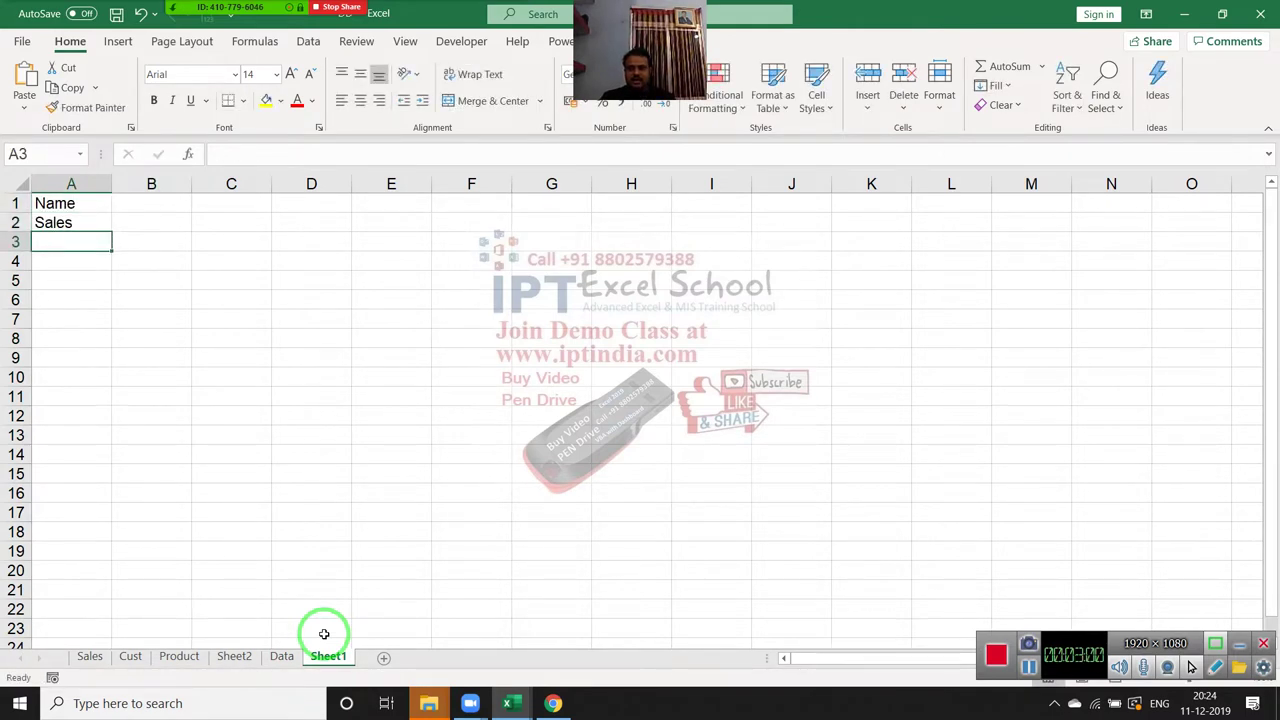
- Enter Jan in B1 and fill the month headers across to May in F1
{"action": "key", "text": "Up"}
{"action": "key", "text": "Up"}
{"action": "key", "text": "Right"}
{"action": "type", "text": "JAn"}
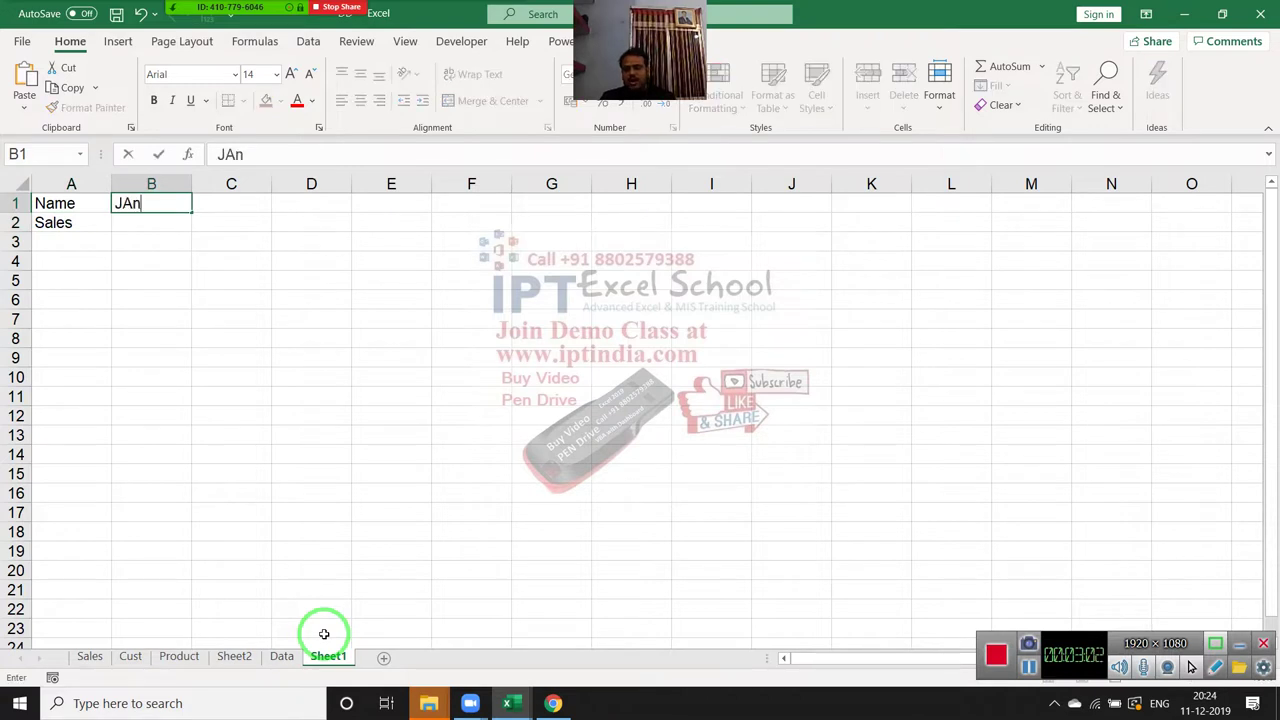
{"action": "key", "text": "Return"}
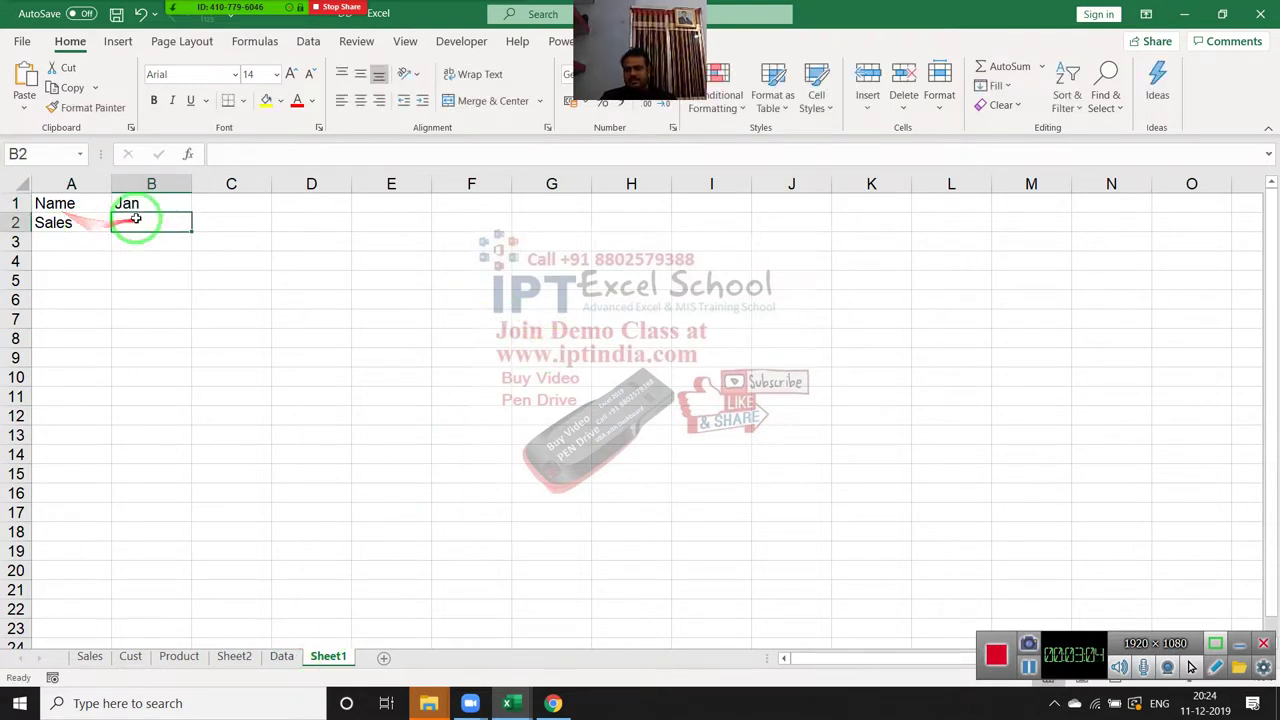
{"action": "left_click", "coordinate": [152, 206]}
{"action": "left_click_drag", "start_coordinate": [190, 212], "coordinate": [483, 220]}
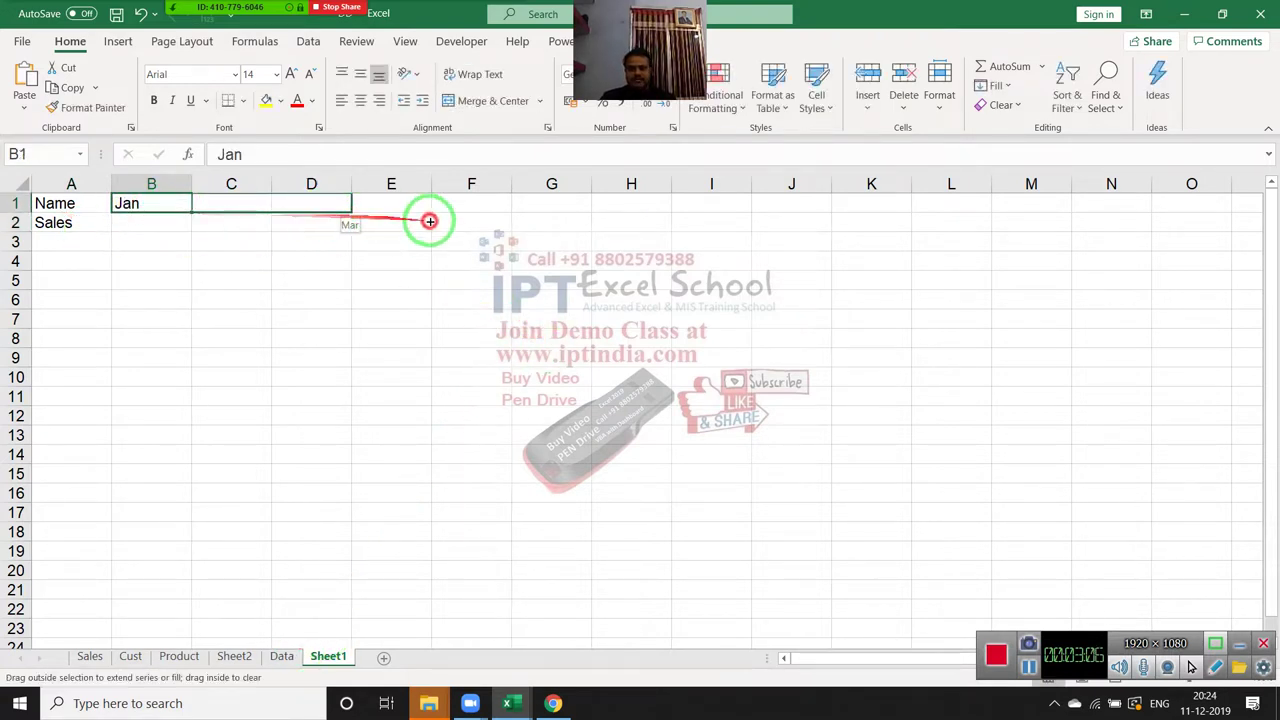
- Enter the Sales figures 85, 65, 89 and 69 across B2:E2
{"action": "left_click", "coordinate": [167, 220]}
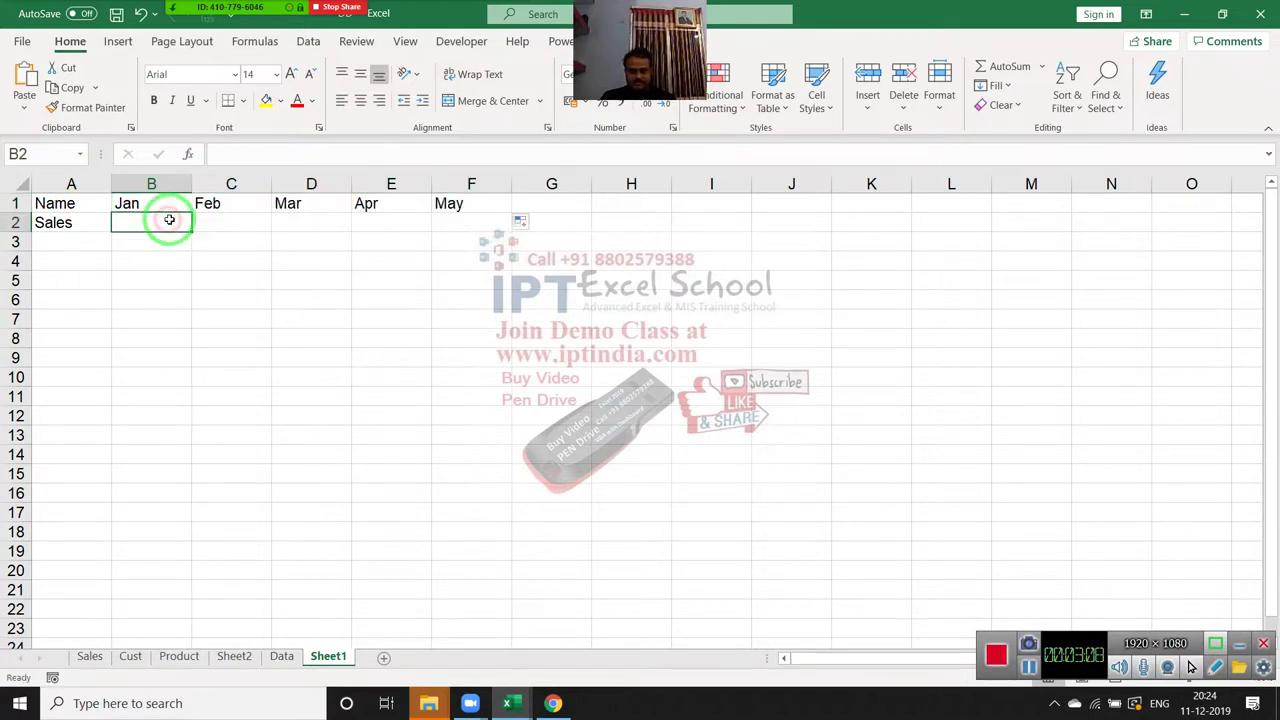
{"action": "type", "text": "8"}
{"action": "key", "text": "Tab"}
{"action": "type", "text": "65"}
{"action": "key", "text": "Tab"}
{"action": "type", "text": "89"}
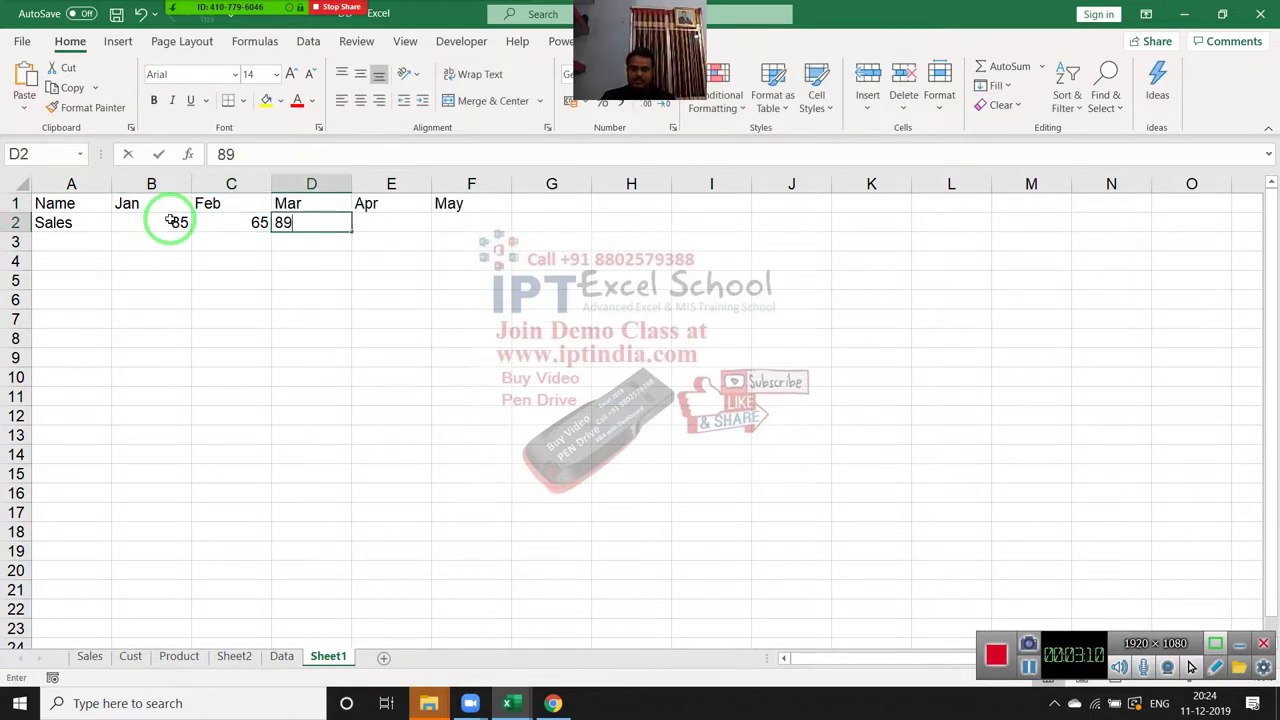
{"action": "type", "text": "5"}
{"action": "key", "text": "BackSpace"}
{"action": "key", "text": "Tab"}
{"action": "type", "text": "6"}
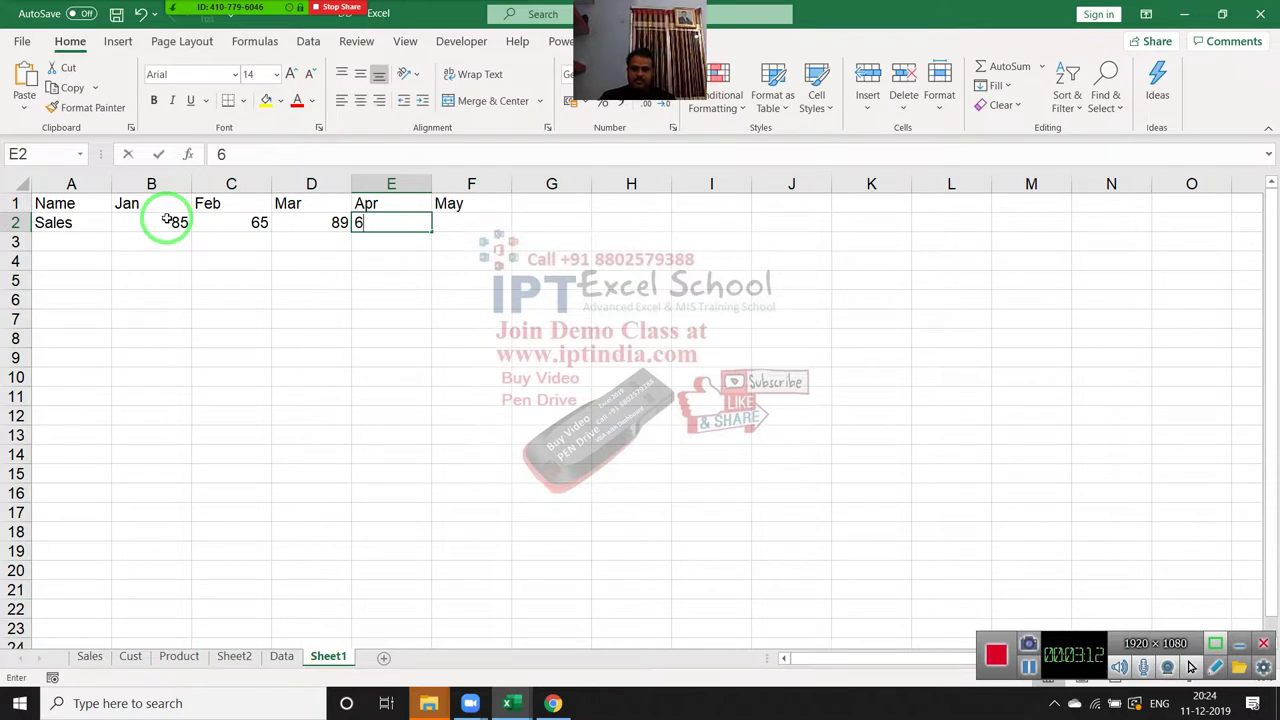
{"action": "type", "text": "9"}
{"action": "key", "text": "Return"}
{"action": "key", "text": "Up"}
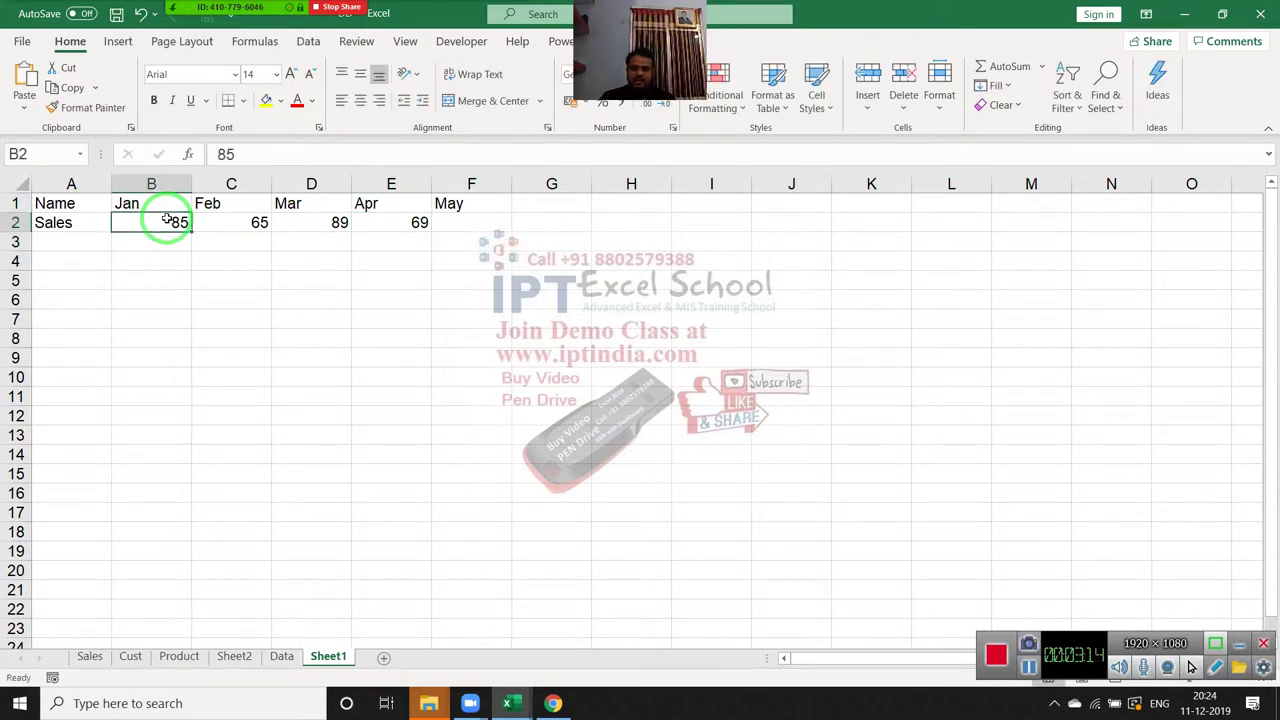
{"action": "key", "text": "Right"}
{"action": "key", "text": "Right"}
{"action": "key", "text": "Right"}
{"action": "key", "text": "Right"}
- Enter 78 in cell F2 under the May header
{"action": "type", "text": "78"}
{"action": "key", "text": "Return"}
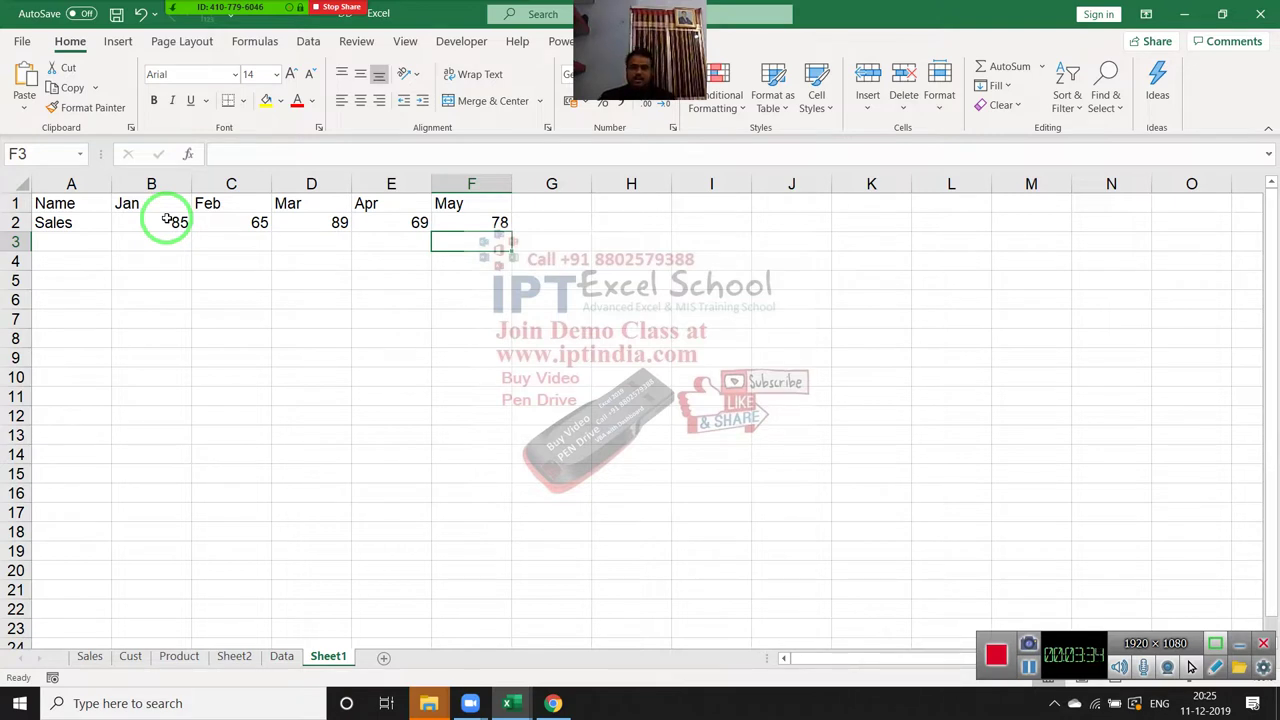
- Sort B1:F2 left to right by Row 1, A to Z (Apr, Feb, Jan, Mar, May), then return to the Data sheet
{"action": "left_click_drag", "start_coordinate": [157, 209], "coordinate": [468, 222]}
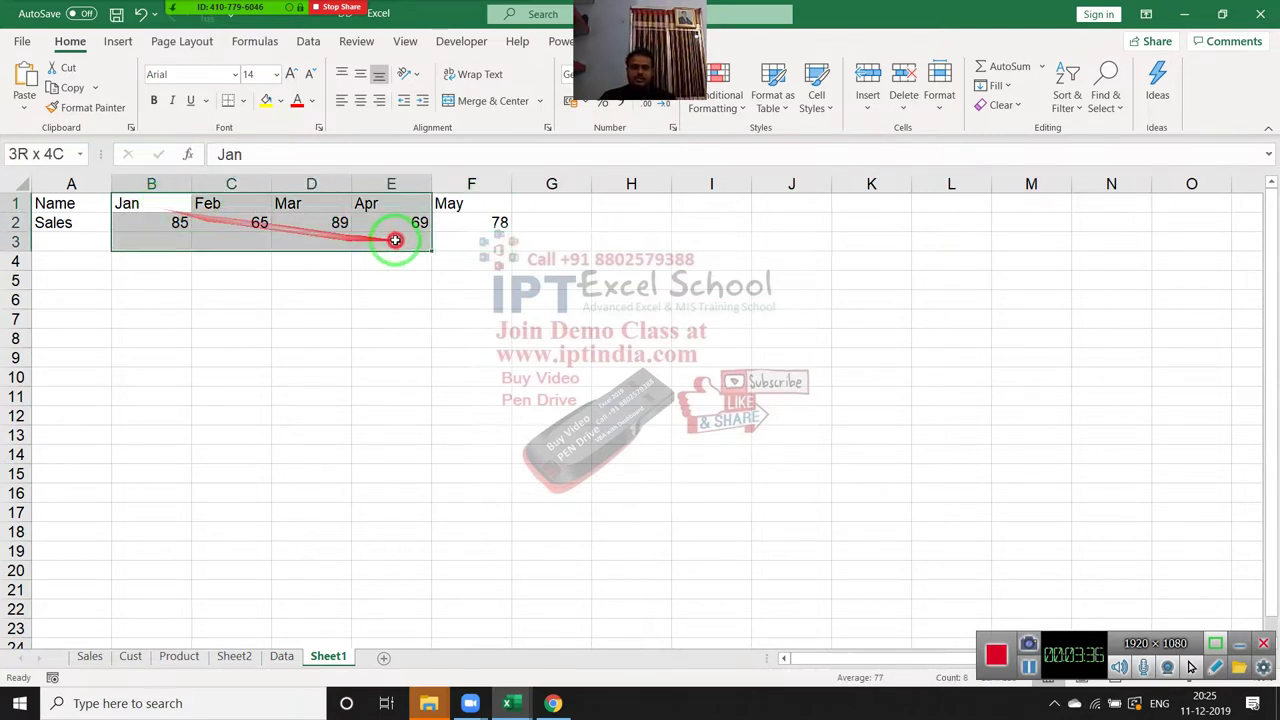
{"action": "left_click", "coordinate": [1067, 95]}
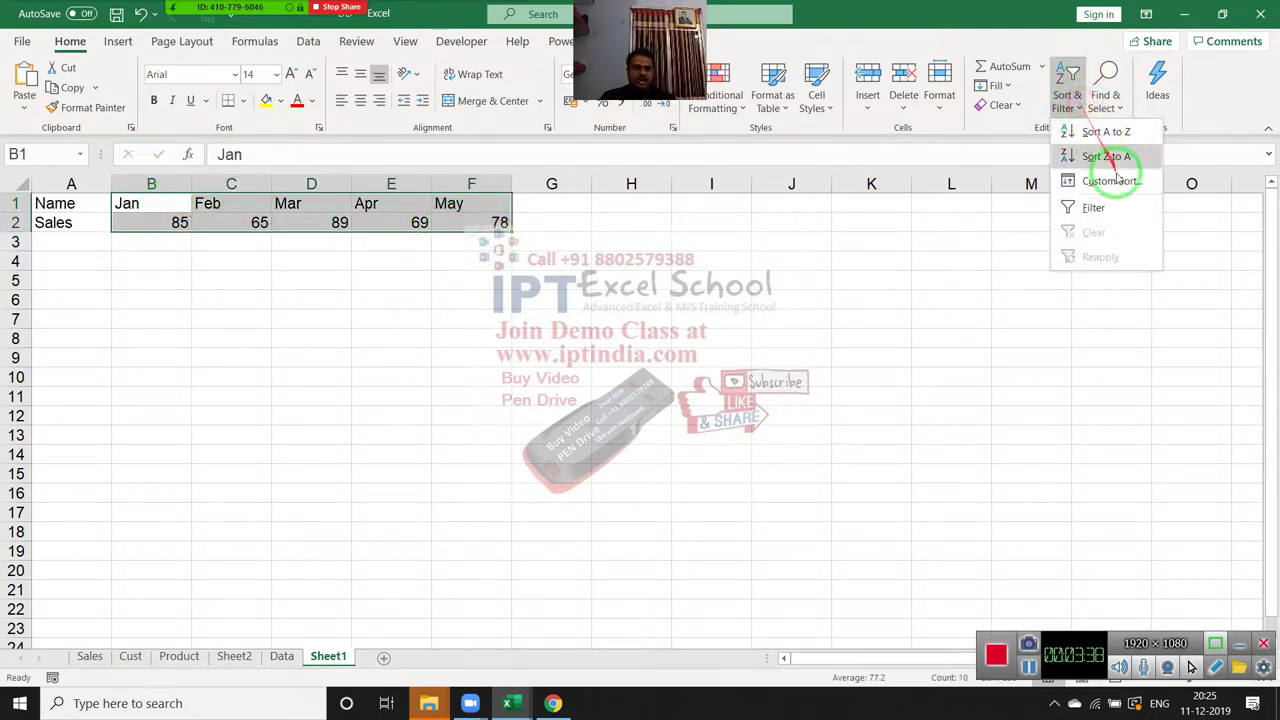
{"action": "left_click", "coordinate": [1100, 177]}
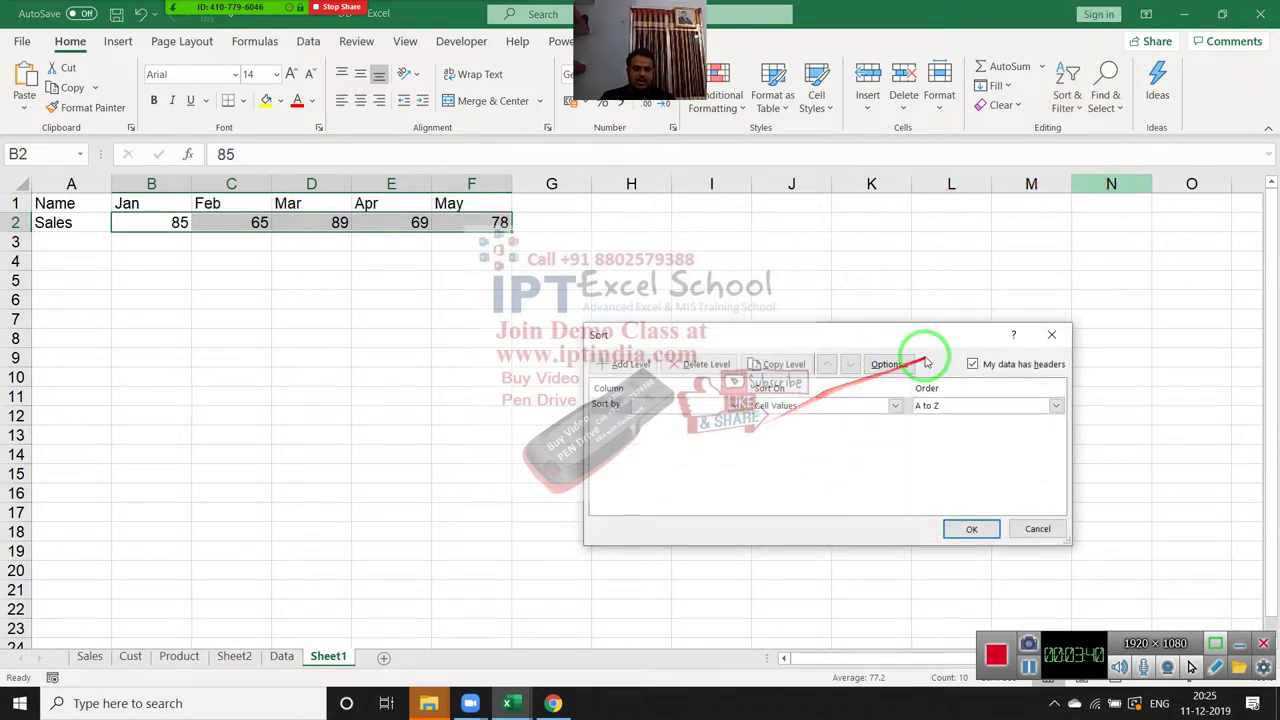
{"action": "left_click", "coordinate": [890, 364]}
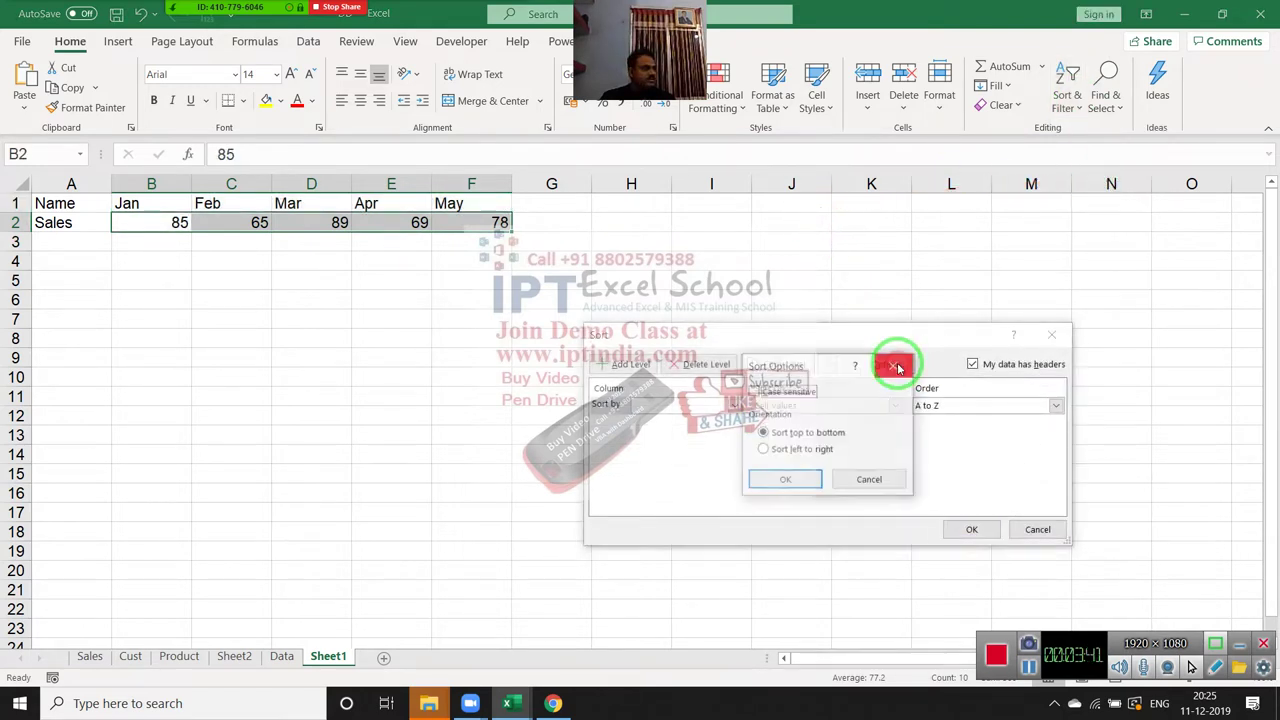
{"action": "left_click", "coordinate": [790, 450]}
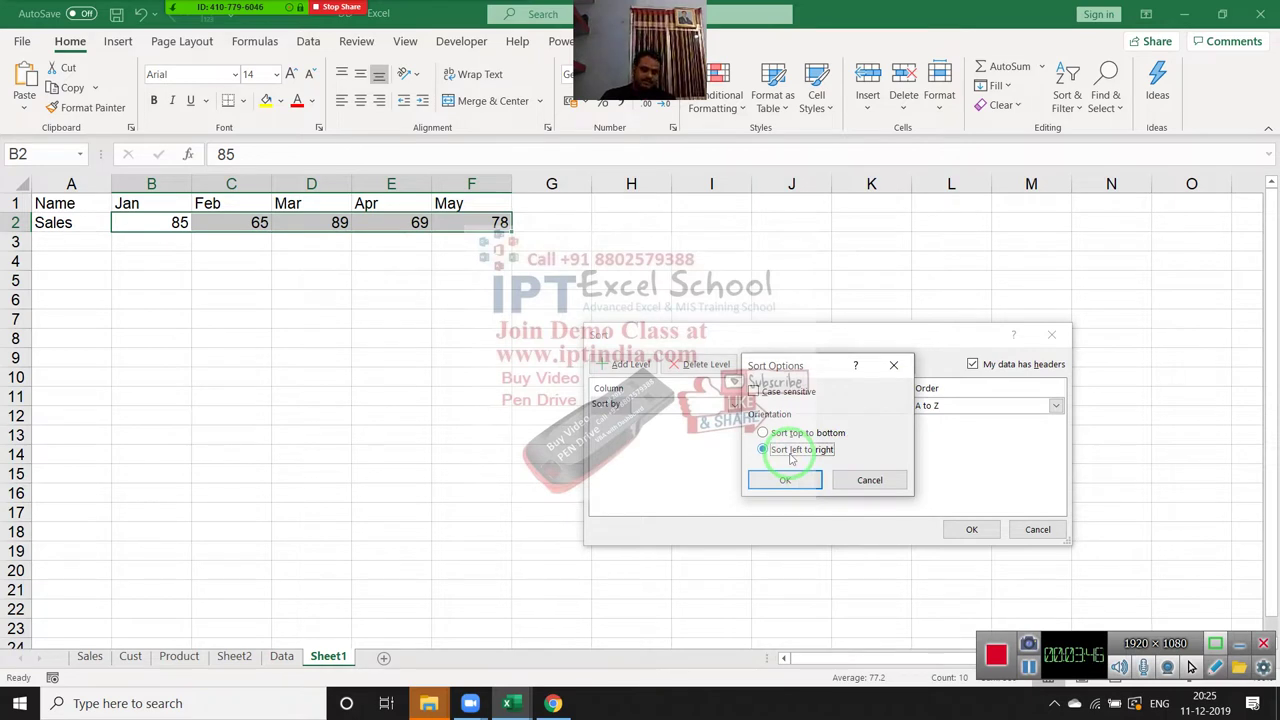
{"action": "left_click", "coordinate": [800, 480]}
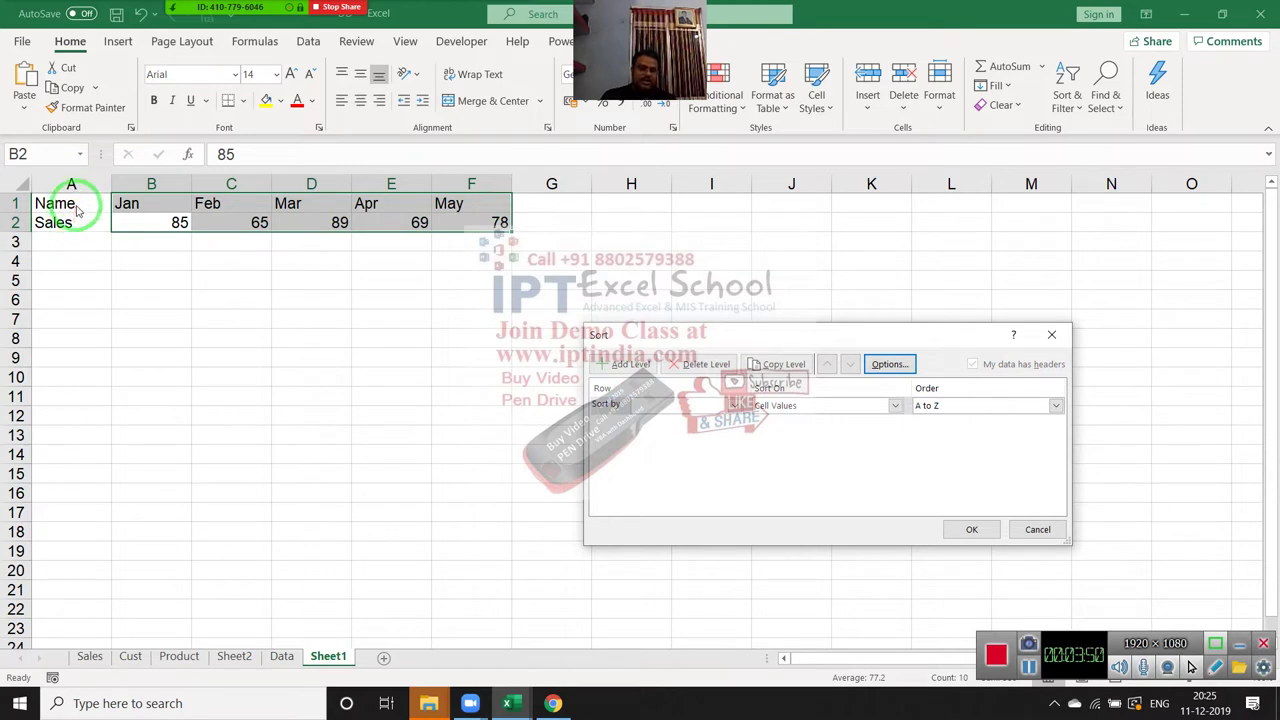
{"action": "left_click", "coordinate": [686, 408]}
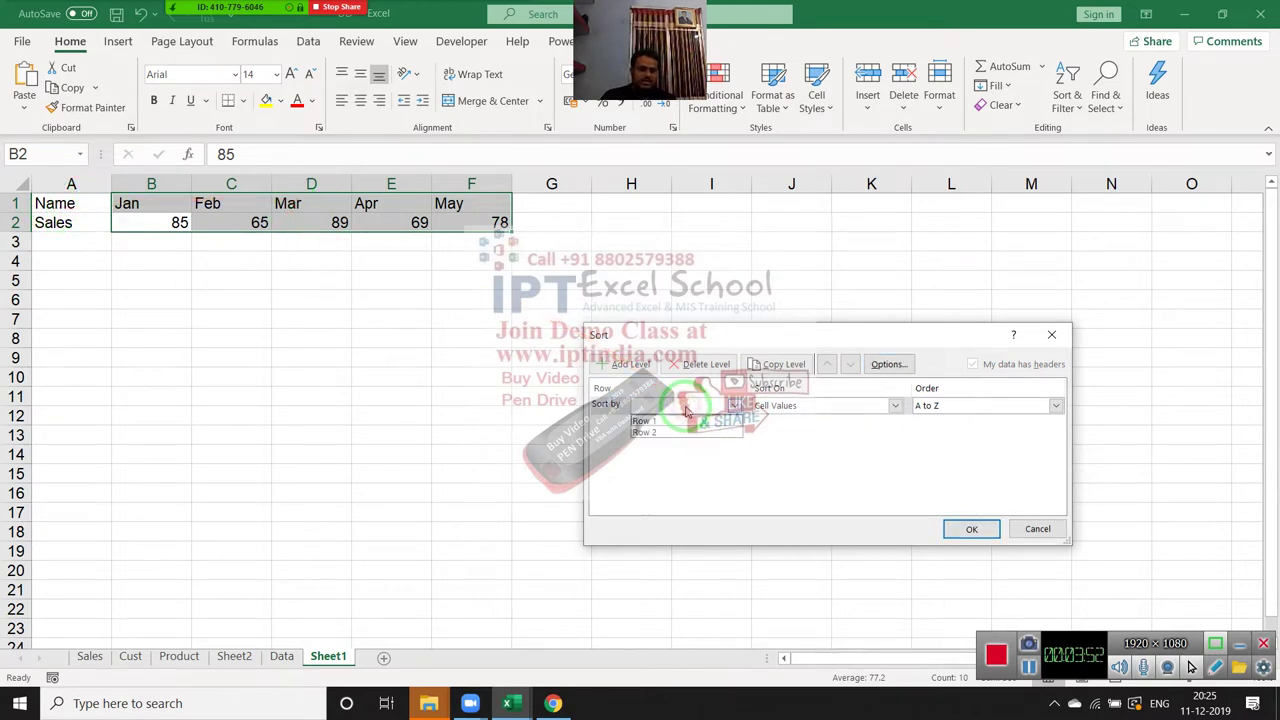
{"action": "left_click", "coordinate": [648, 421]}
{"action": "left_click", "coordinate": [965, 530]}
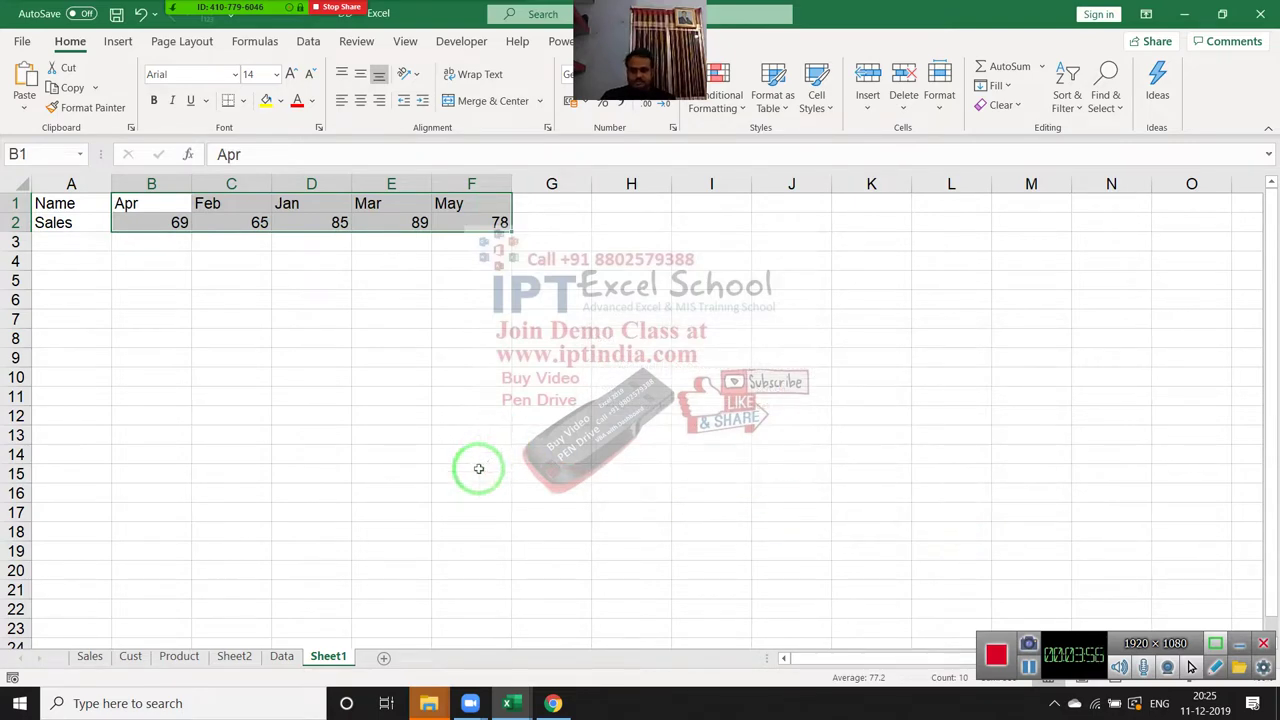
{"action": "left_click", "coordinate": [301, 655]}
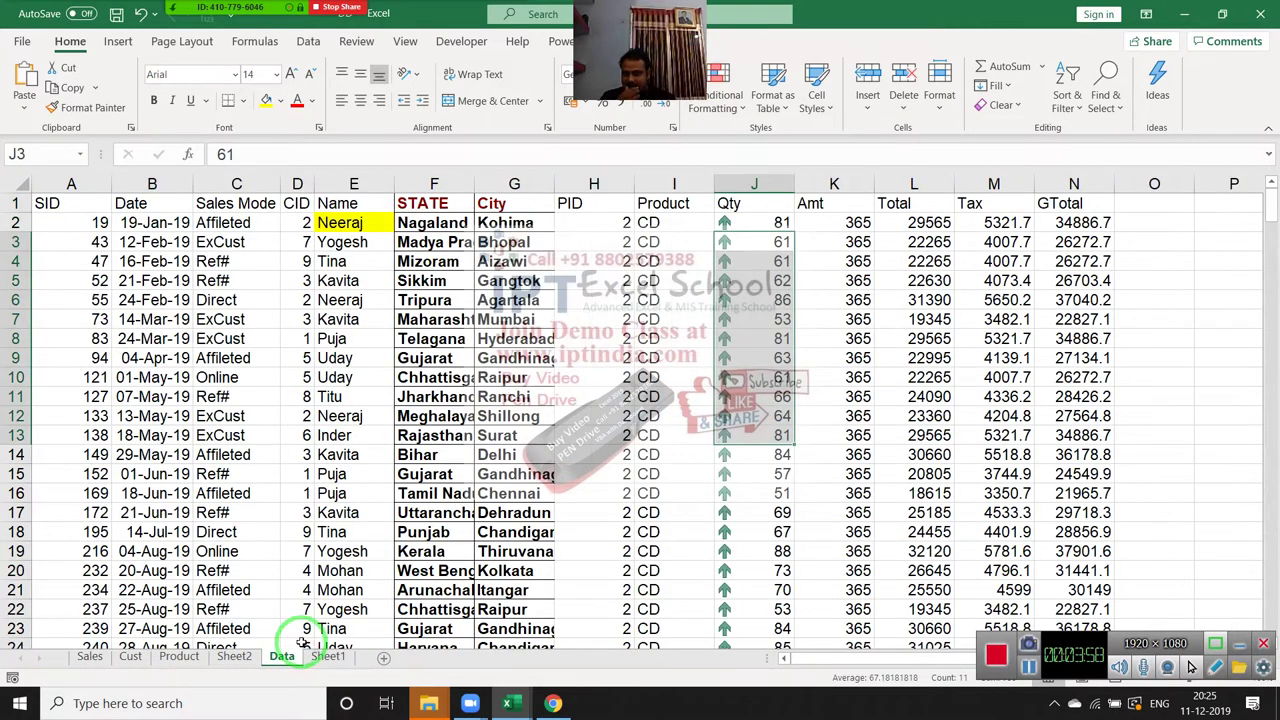
{"action": "left_click", "coordinate": [168, 224]}
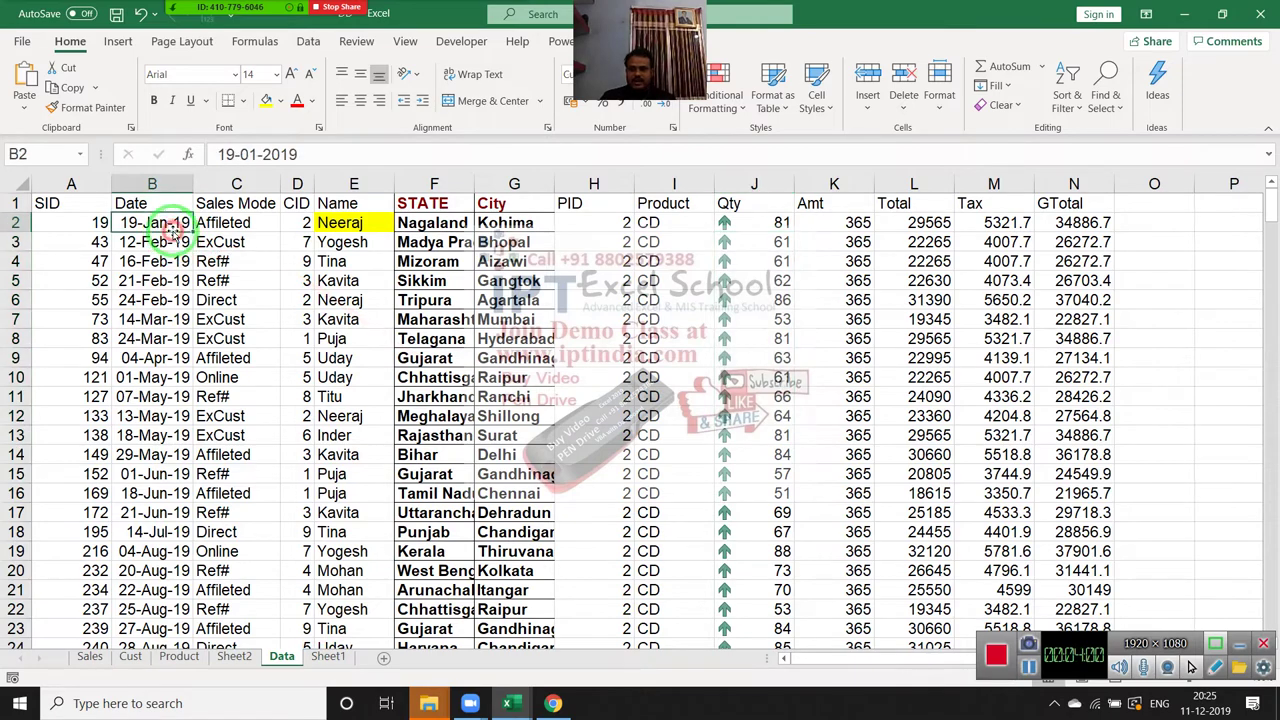
{"action": "left_click", "coordinate": [165, 242]}
{"action": "key", "text": "shift+space"}
{"action": "key", "text": "ctrl+plus"}
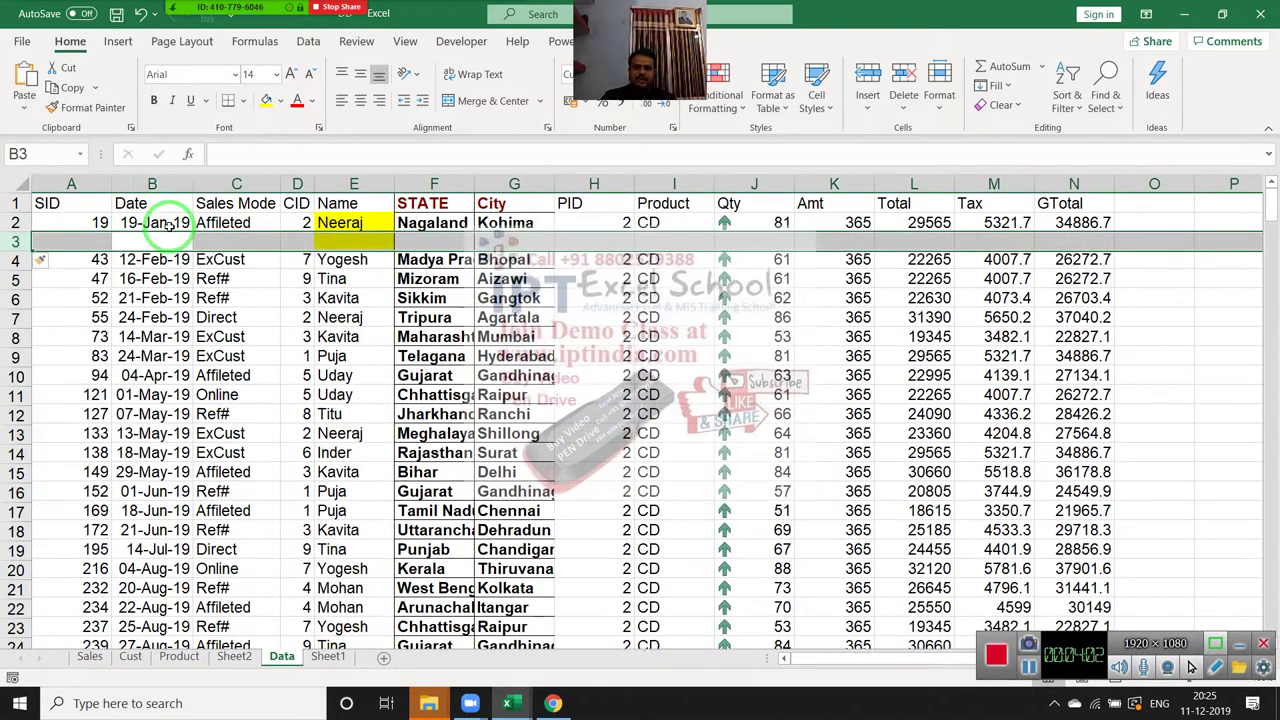
{"action": "key", "text": "Down"}
{"action": "key", "text": "Down"}
{"action": "key", "text": "shift+space"}
{"action": "key", "text": "ctrl+plus"}
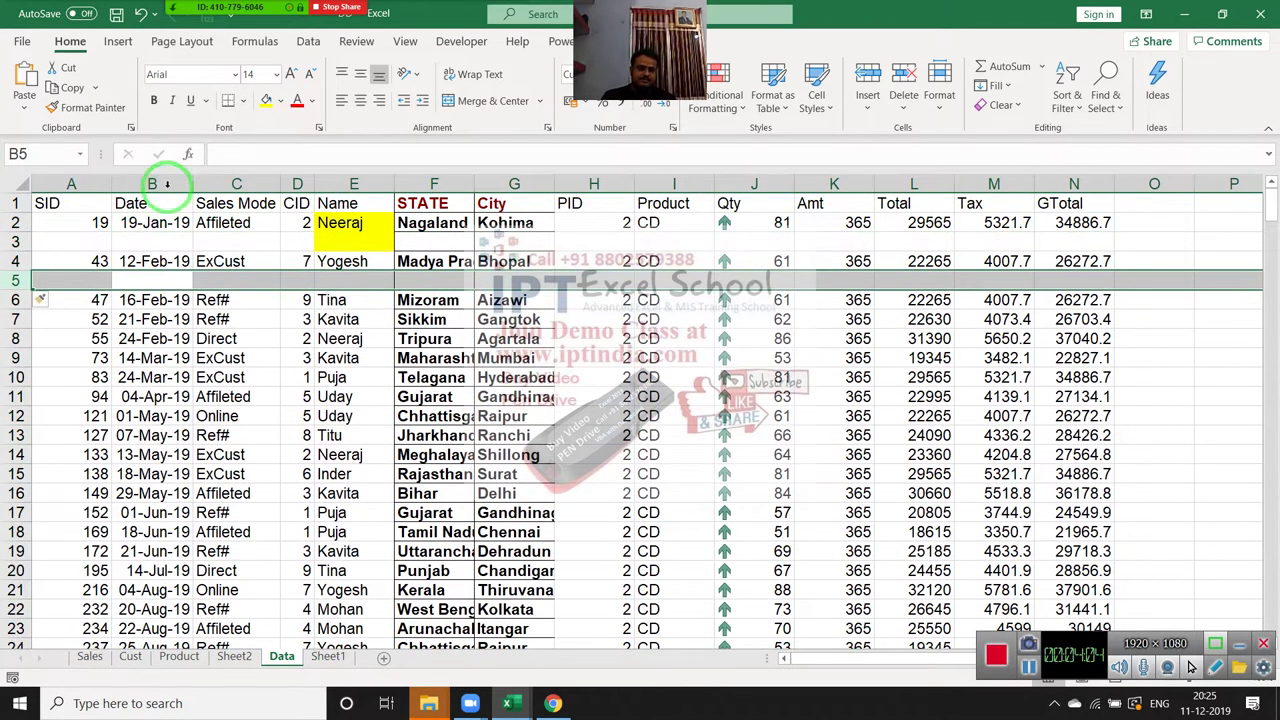
{"action": "key", "text": "Down"}
{"action": "key", "text": "Down"}
{"action": "key", "text": "shift+space"}
{"action": "key", "text": "ctrl+plus"}
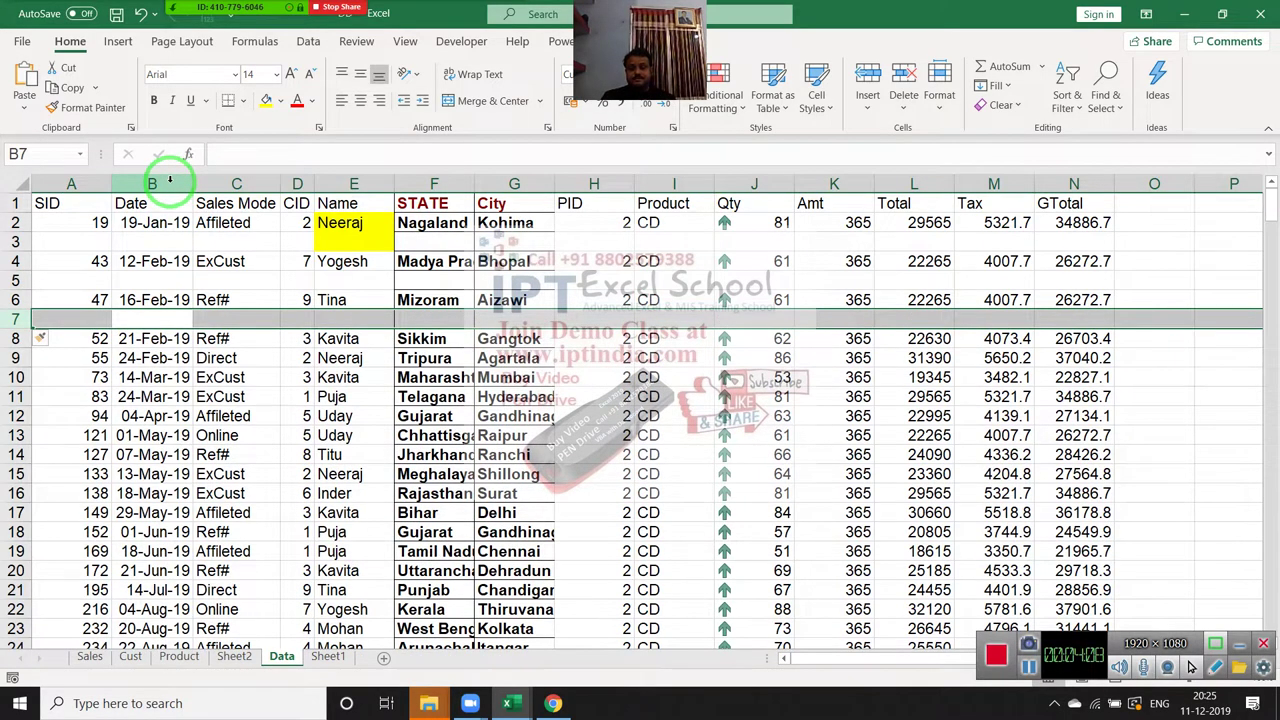
{"action": "key", "text": "ctrl+minus"}
{"action": "key", "text": "Up"}
{"action": "key", "text": "Up"}
{"action": "key", "text": "shift+space"}
{"action": "key", "text": "ctrl+minus"}
{"action": "key", "text": "Up"}
{"action": "key", "text": "Up"}
{"action": "key", "text": "shift+space"}
{"action": "key", "text": "ctrl+minus"}
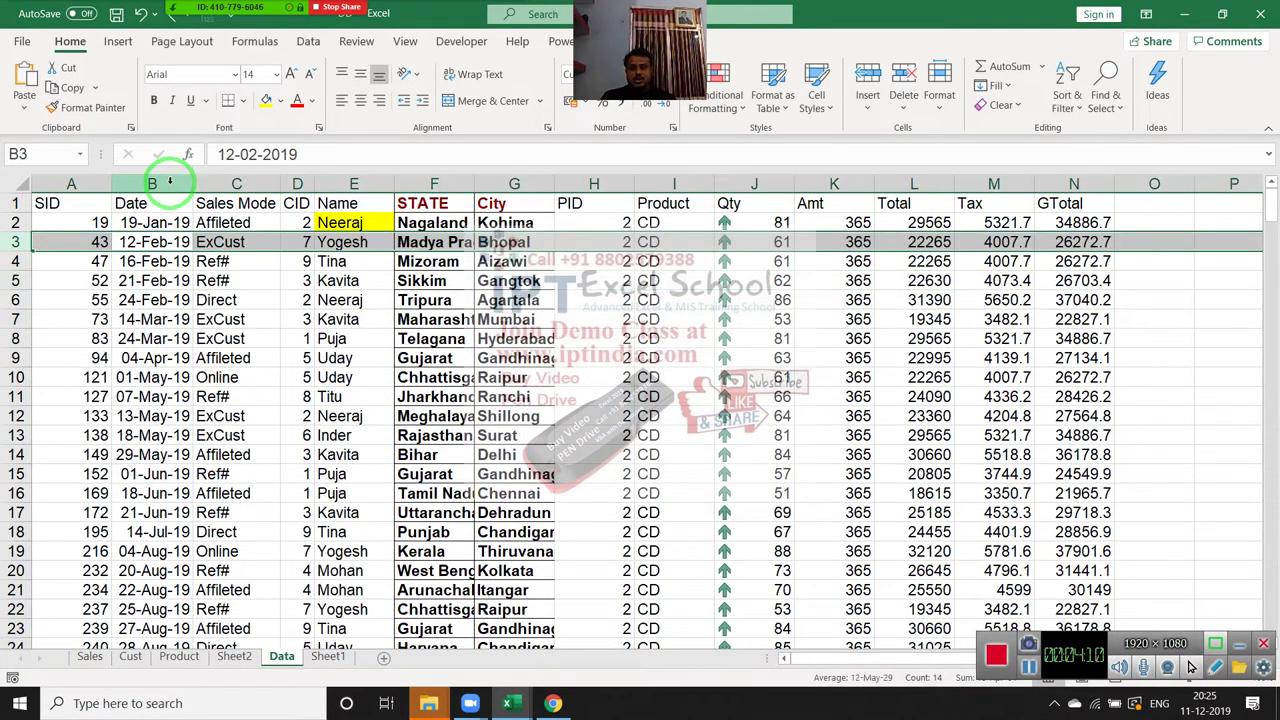
{"action": "key", "text": "ctrl+Up"}
{"action": "key", "text": "ctrl+Right"}
{"action": "key", "text": "Right"}
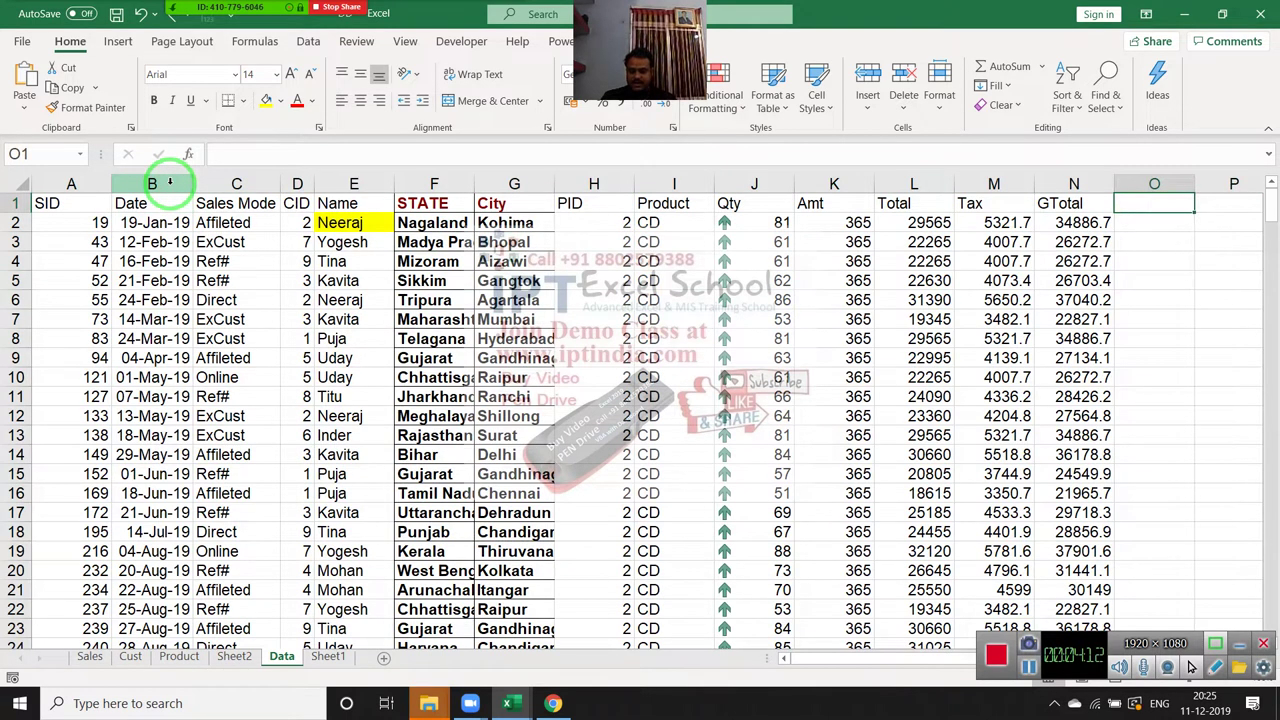
- Add an Sr header in O1 and fill serial numbers 1 to 301 down column O
{"action": "type", "text": "Sr"}
{"action": "key", "text": "Return"}
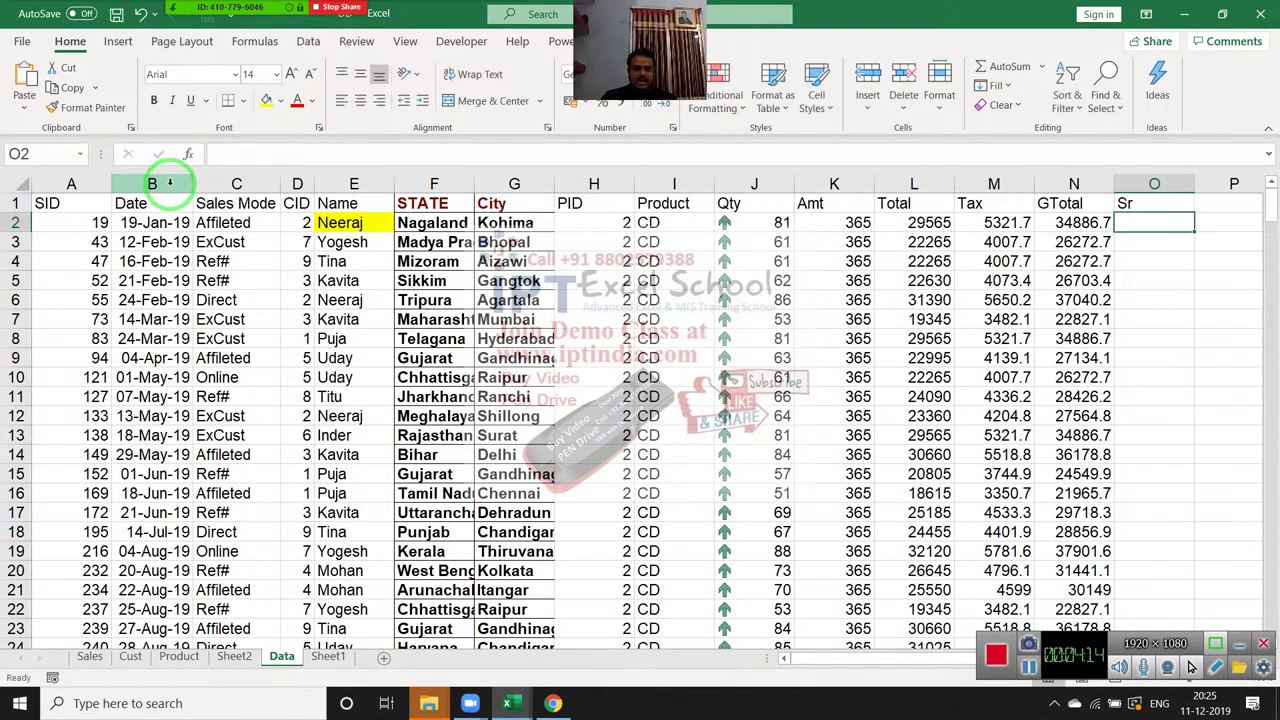
{"action": "type", "text": "1"}
{"action": "key", "text": "Return"}
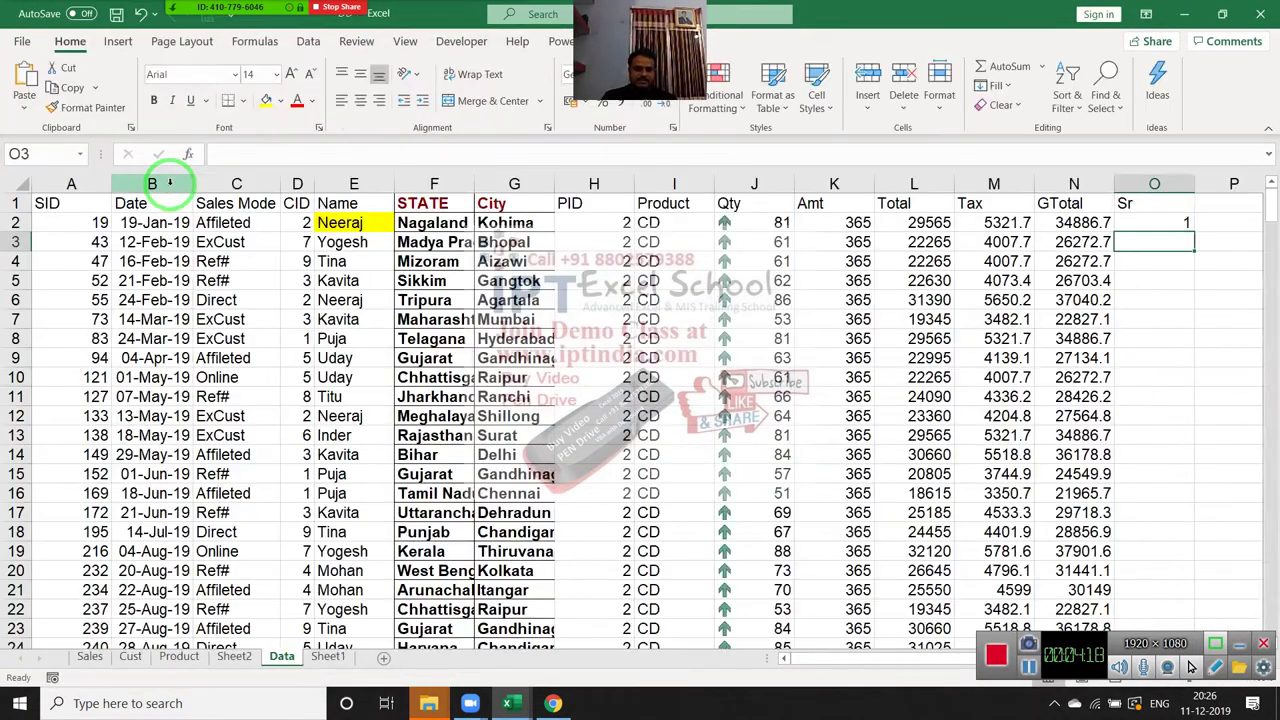
{"action": "key", "text": "ctrl+Return"}
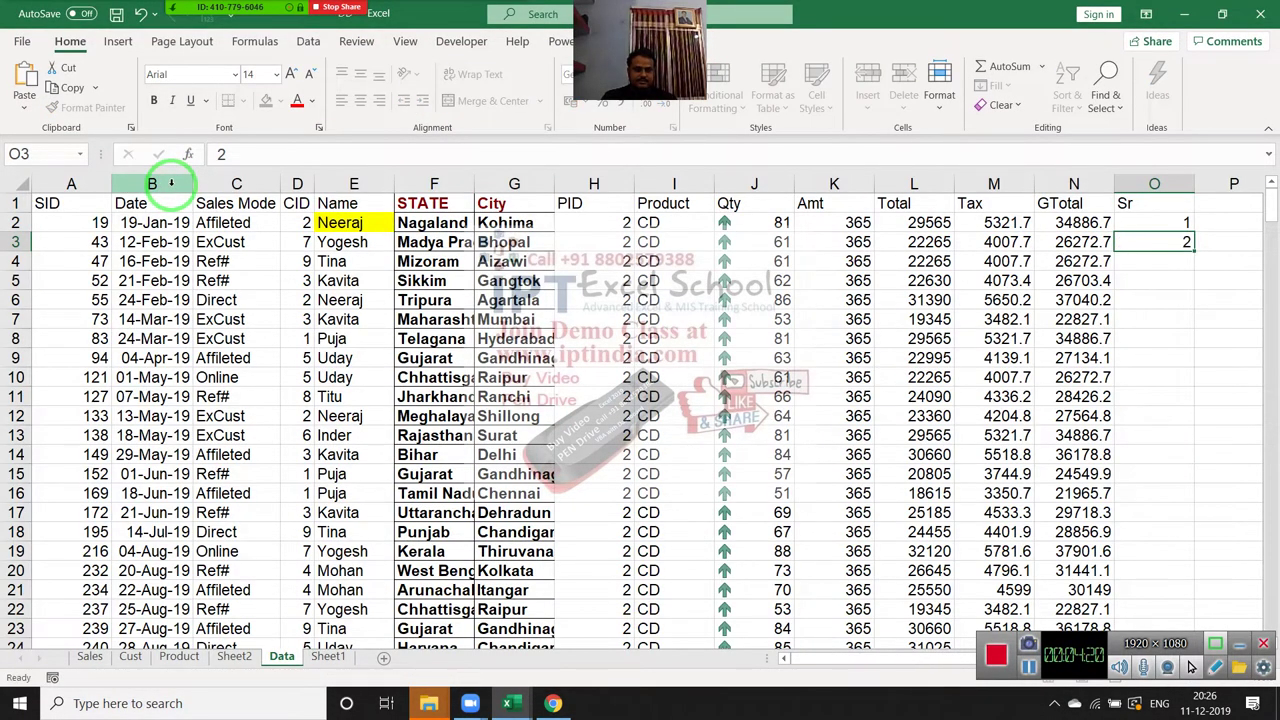
{"action": "key", "text": "Left"}
{"action": "key", "text": "ctrl+Down"}
{"action": "key", "text": "Right"}
{"action": "key", "text": "ctrl+Up"}
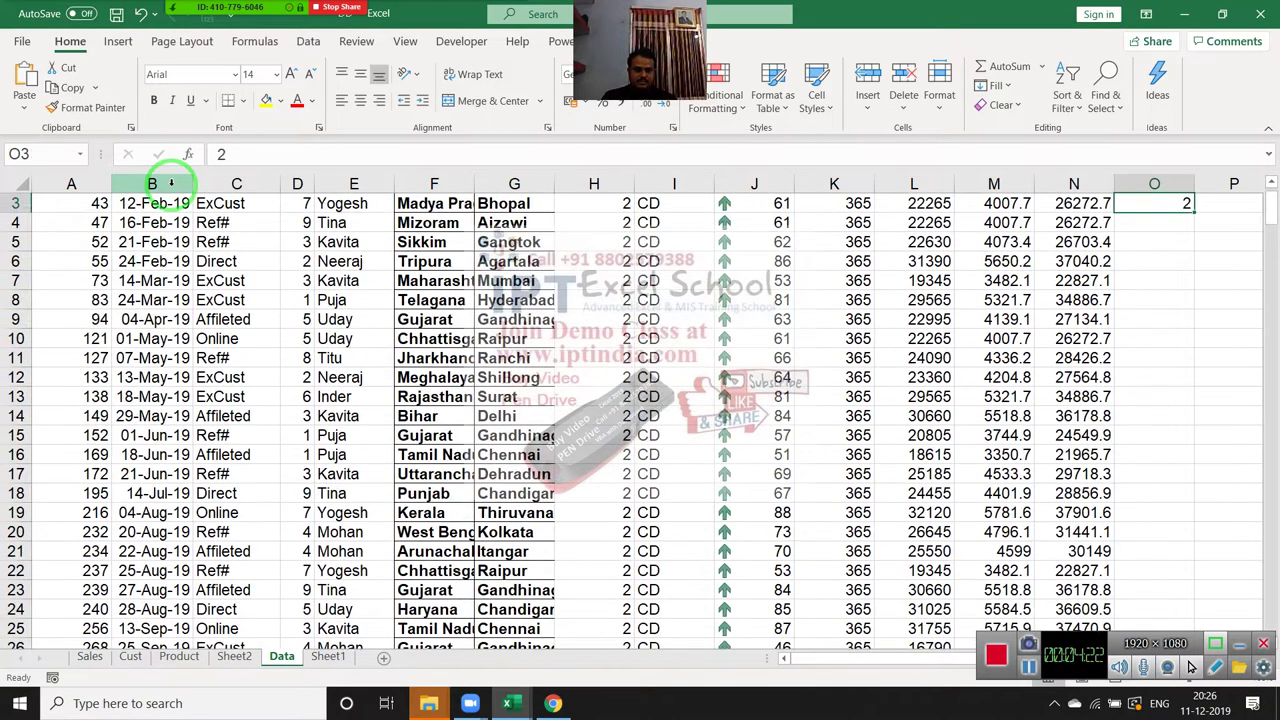
{"action": "key", "text": "Up"}
{"action": "key", "text": "shift+Down"}
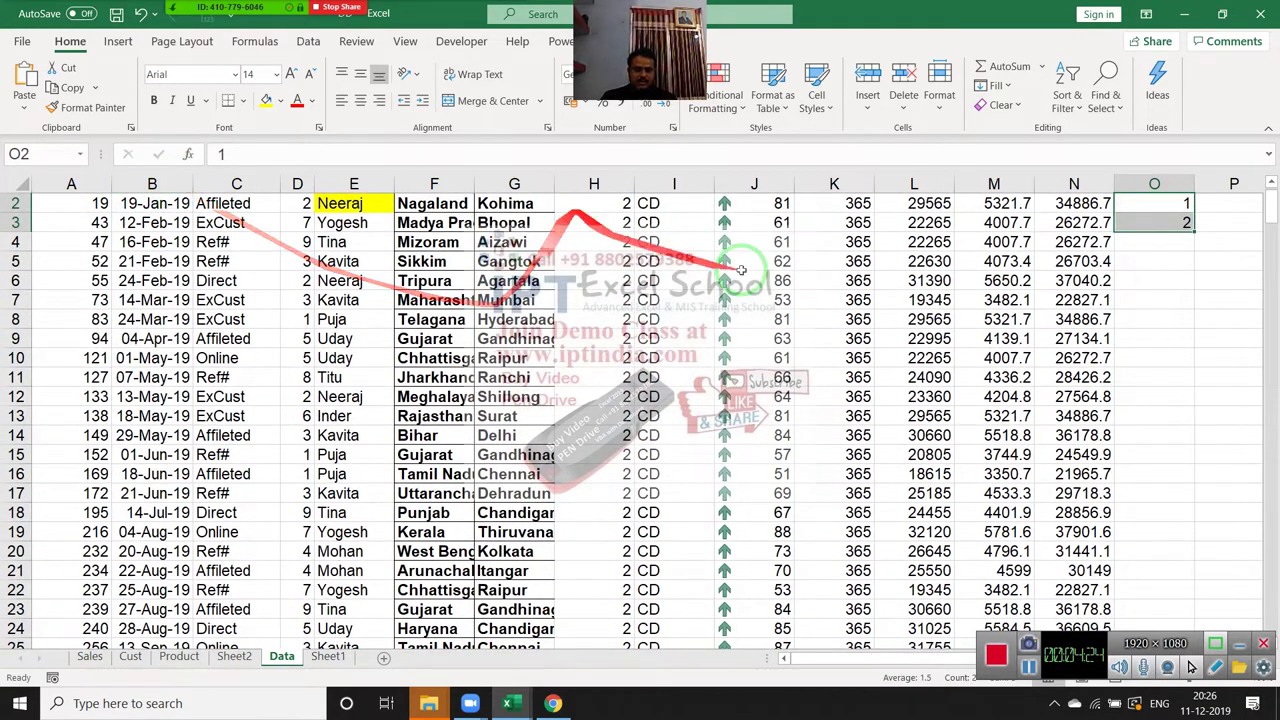
{"action": "left_click_drag", "start_coordinate": [1196, 231], "coordinate": [1196, 231]}
{"action": "double_click", "coordinate": [1196, 231]}
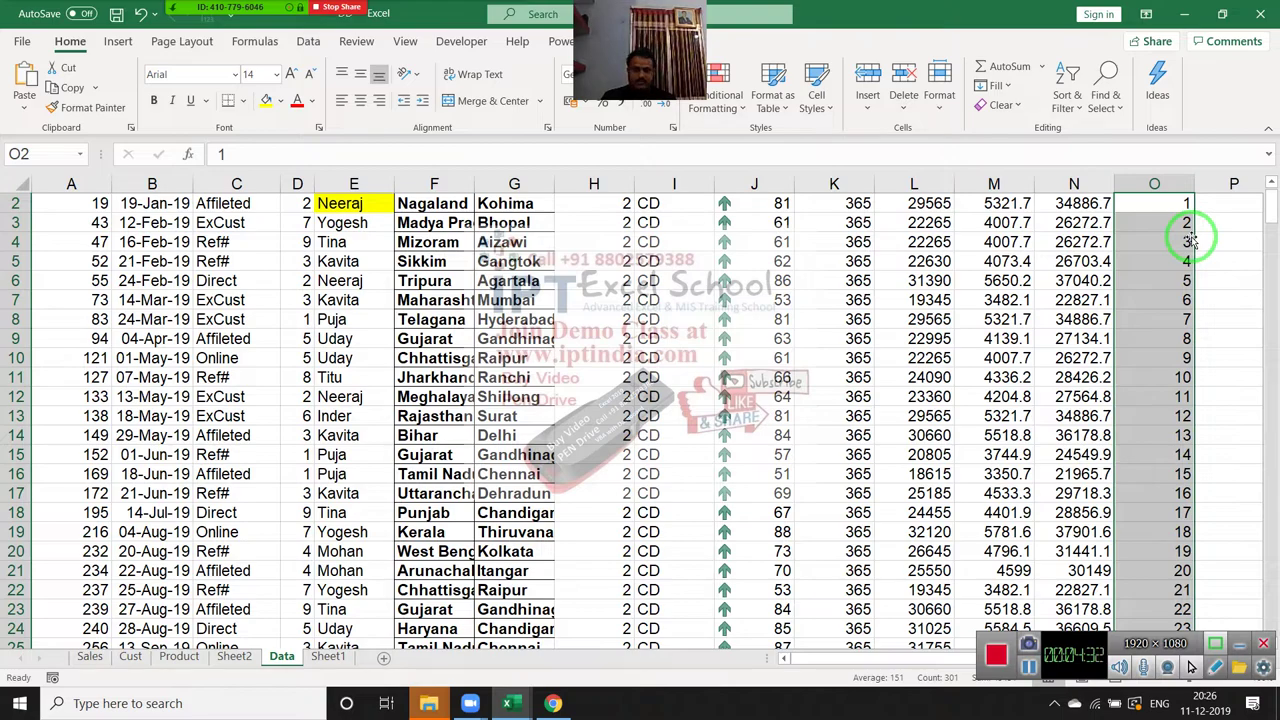
- Copy the Sr numbers and repeat the 1–301 series below the data, starting at O303
{"action": "key", "text": "ctrl+c"}
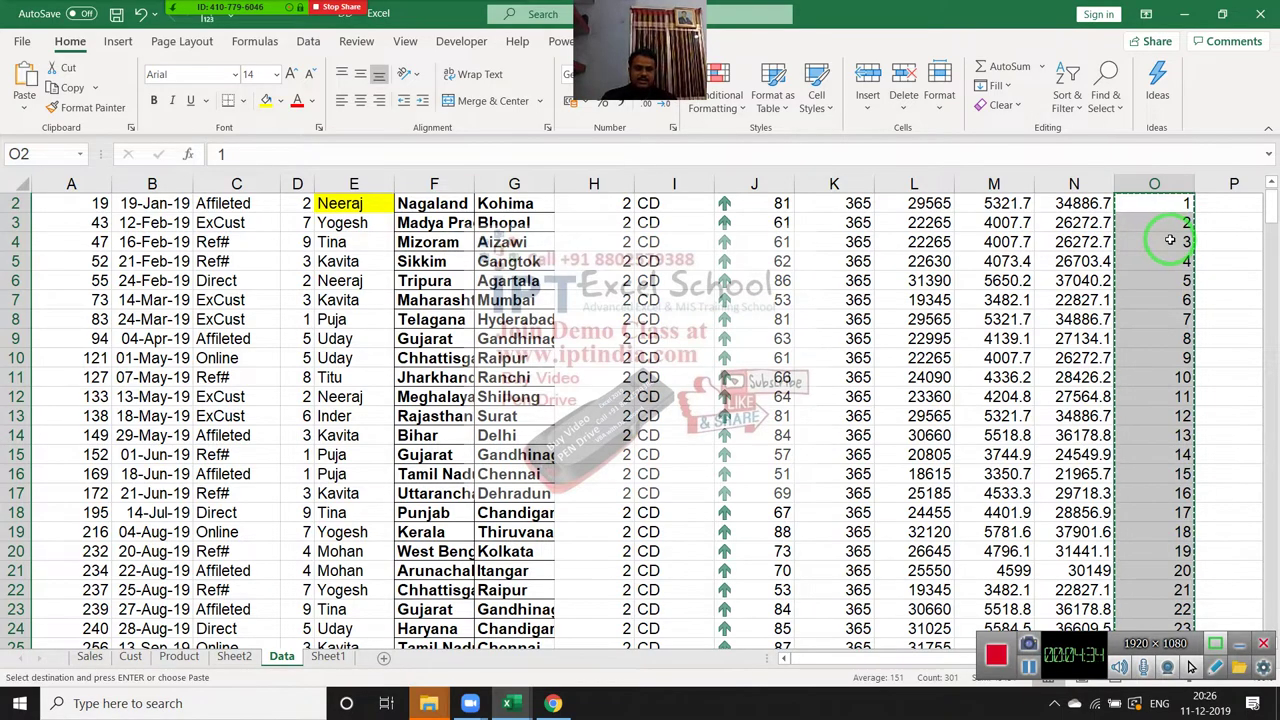
{"action": "scroll", "coordinate": [1171, 240], "scroll_direction": "up", "scroll_amount": 1}
{"action": "key", "text": "ctrl+Down"}
{"action": "key", "text": "Down"}
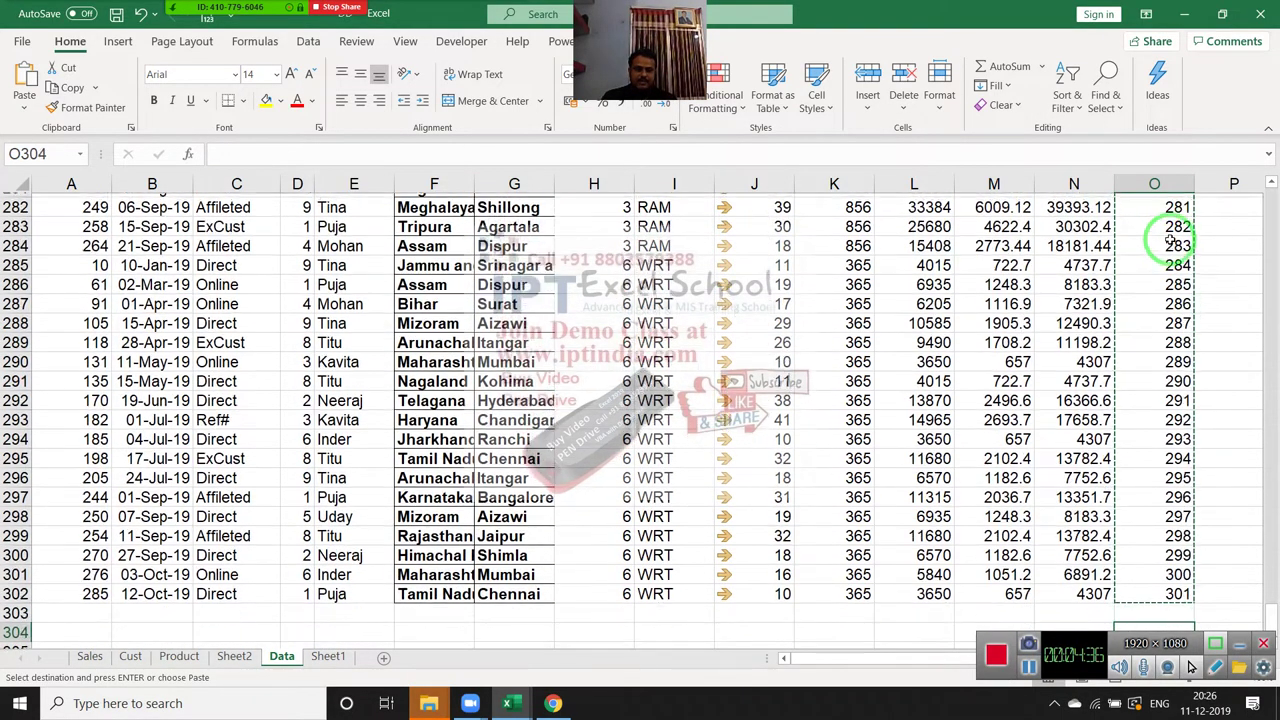
{"action": "type", "text": "1"}
{"action": "key", "text": "Return"}
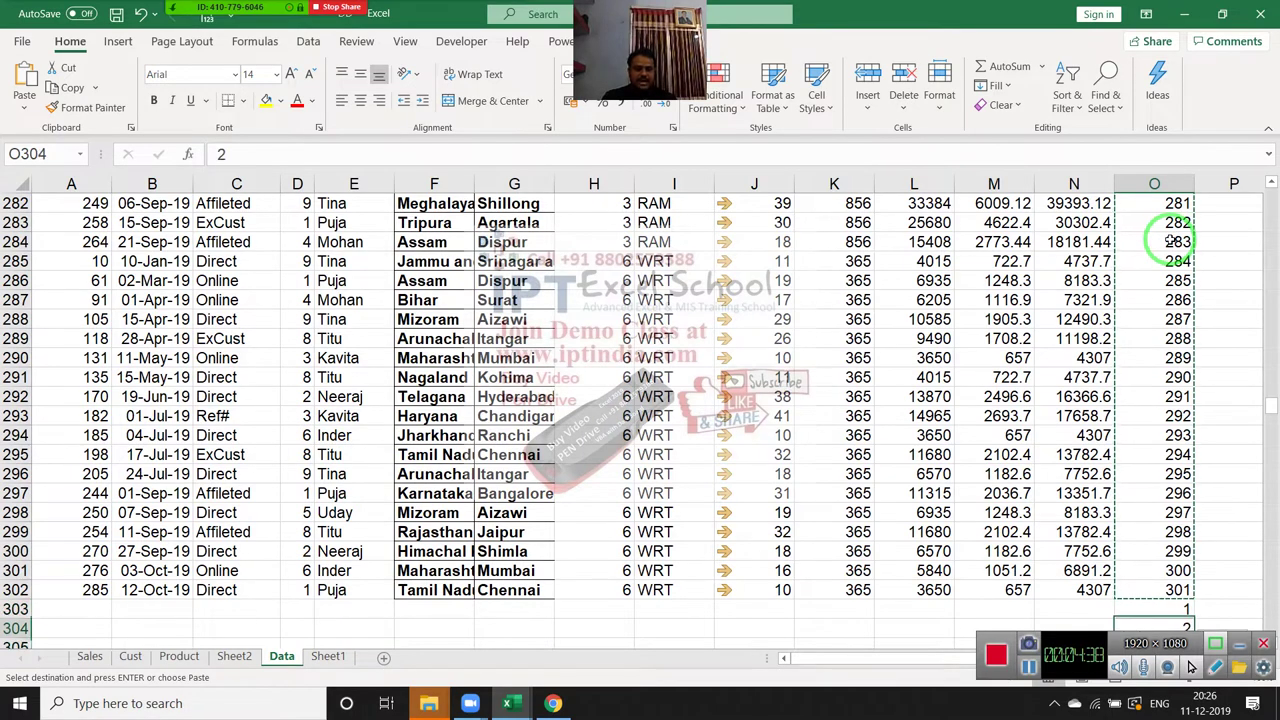
{"action": "type", "text": "2"}
{"action": "key", "text": "ctrl+Return"}
{"action": "key", "text": "Up"}
{"action": "key", "text": "Up"}
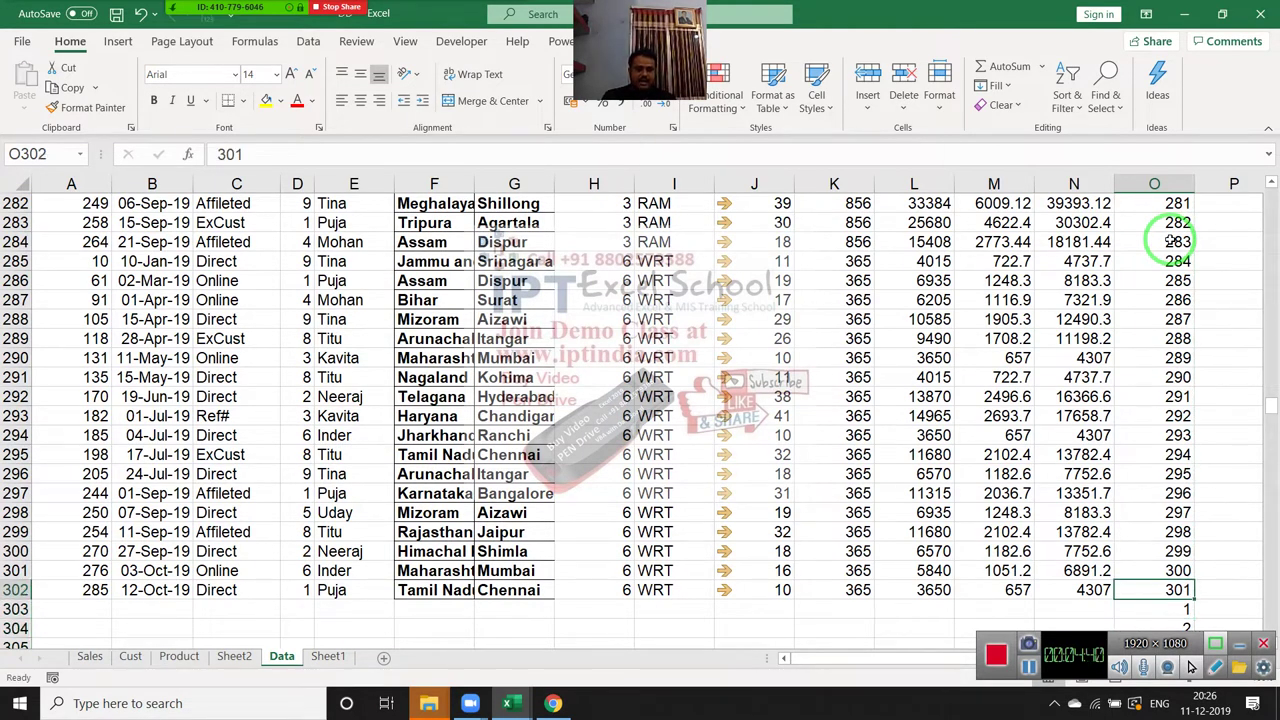
{"action": "key", "text": "Down"}
{"action": "key", "text": "Down"}
{"action": "key", "text": "Down"}
{"action": "key", "text": "Down"}
{"action": "key", "text": "Up"}
{"action": "key", "text": "Up"}
{"action": "key", "text": "Up"}
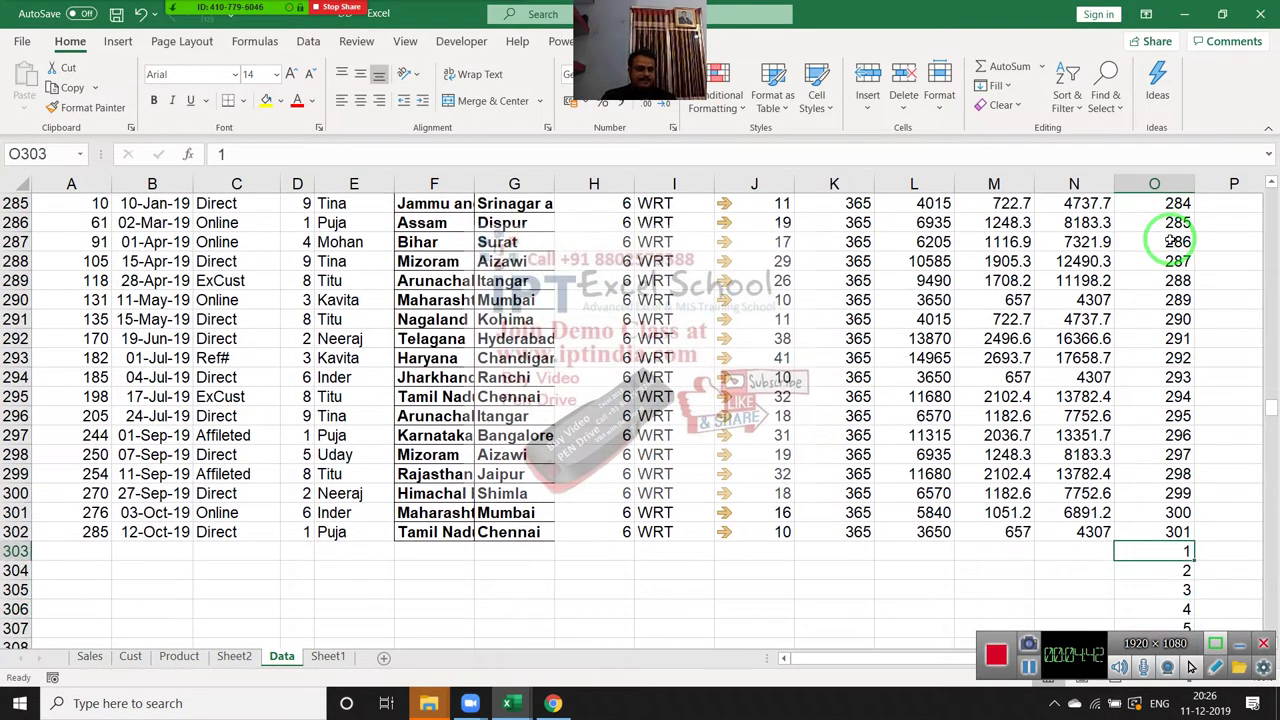
- Select the whole table A1:O603, including the repeated Sr numbers
{"action": "key", "text": "Down"}
{"action": "key", "text": "Up"}
{"action": "key", "text": "Up"}
{"action": "key", "text": "Up"}
{"action": "key", "text": "ctrl+Up"}
{"action": "key", "text": "Down"}
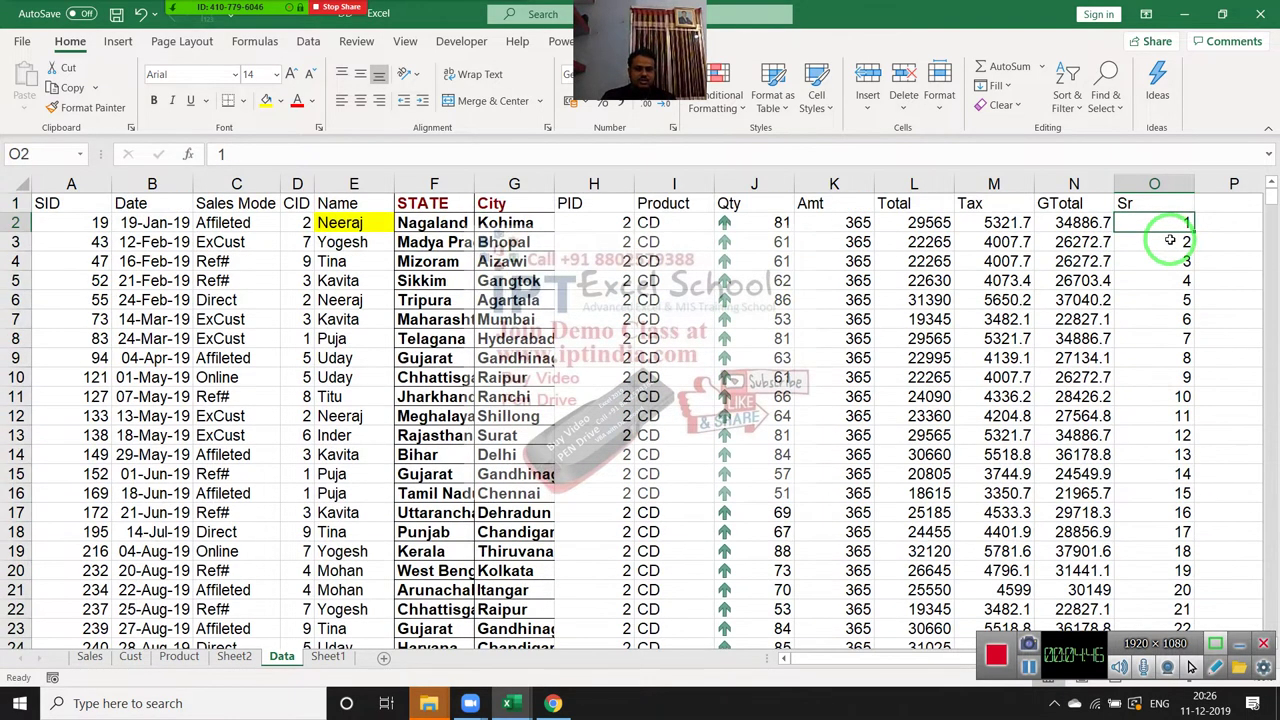
{"action": "key", "text": "Left"}
{"action": "key", "text": "ctrl+shift+Left"}
{"action": "key", "text": "Right"}
{"action": "key", "text": "Left"}
{"action": "key", "text": "ctrl+Down"}
{"action": "key", "text": "Down"}
{"action": "key", "text": "Down"}
{"action": "key", "text": "Up"}
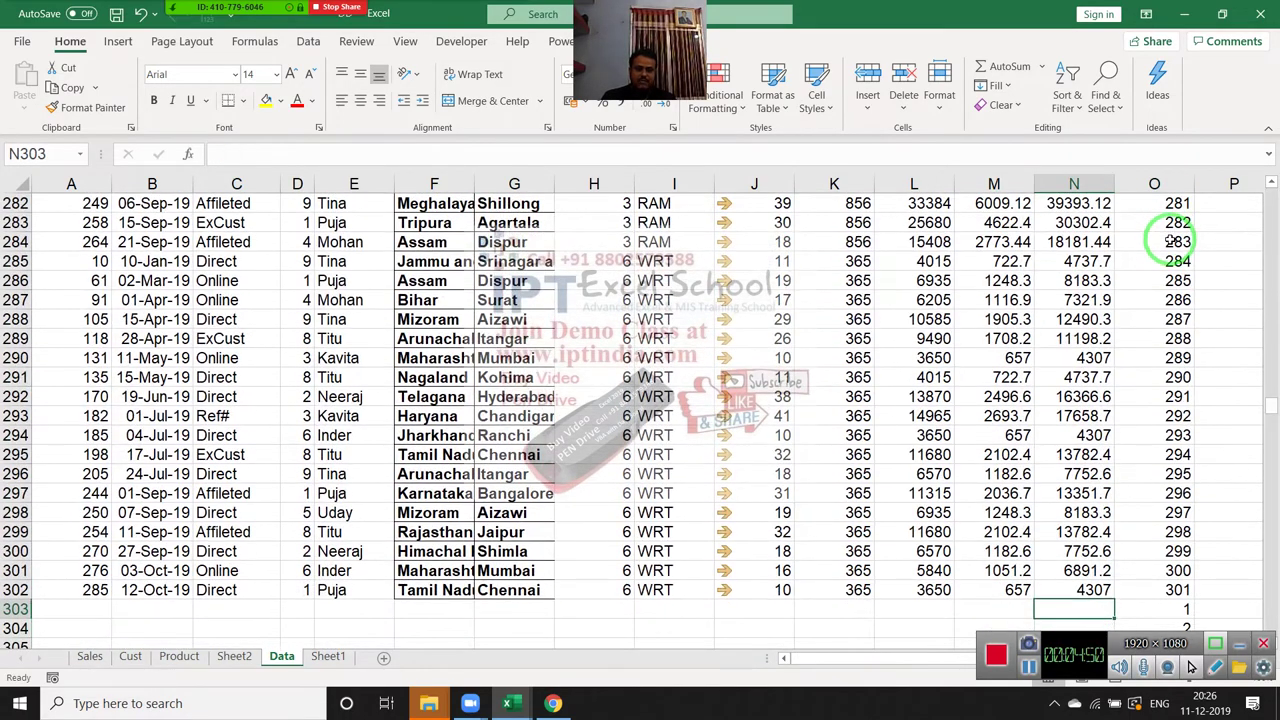
{"action": "key", "text": "ctrl+shift+Left"}
{"action": "key", "text": "Up"}
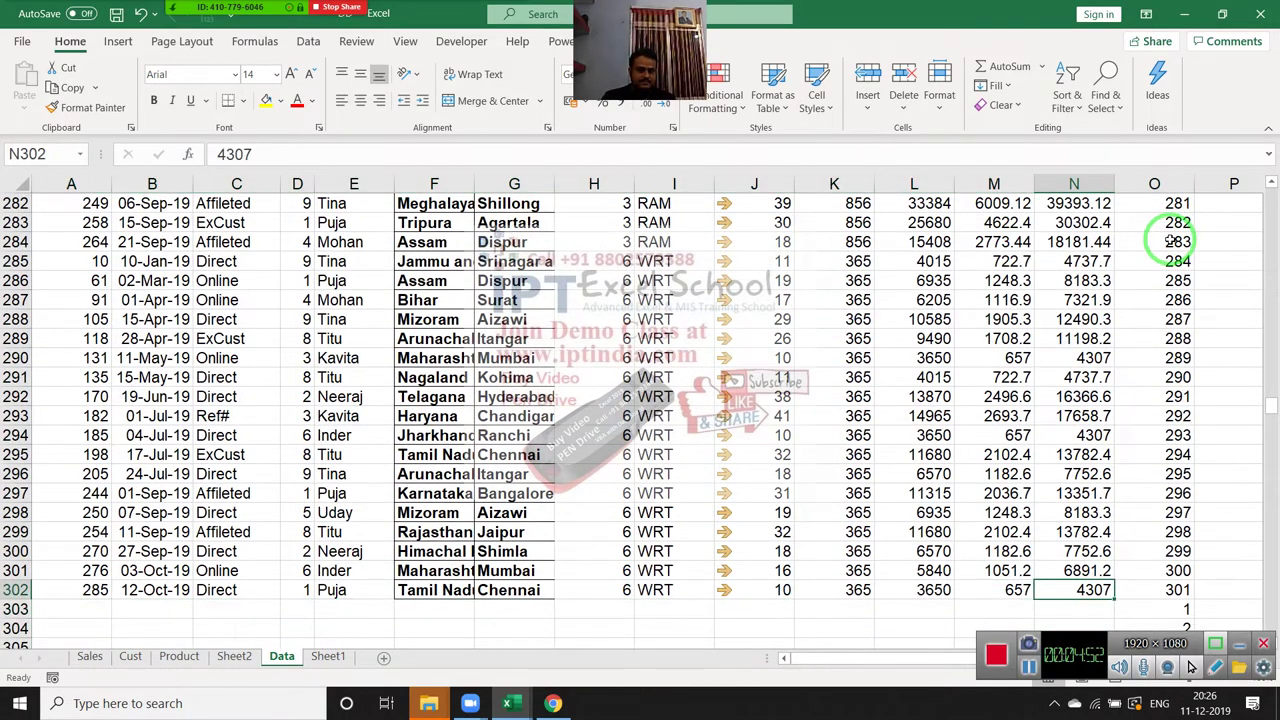
{"action": "key", "text": "ctrl+Up"}
{"action": "key", "text": "ctrl+Left"}
{"action": "key", "text": "ctrl+Right"}
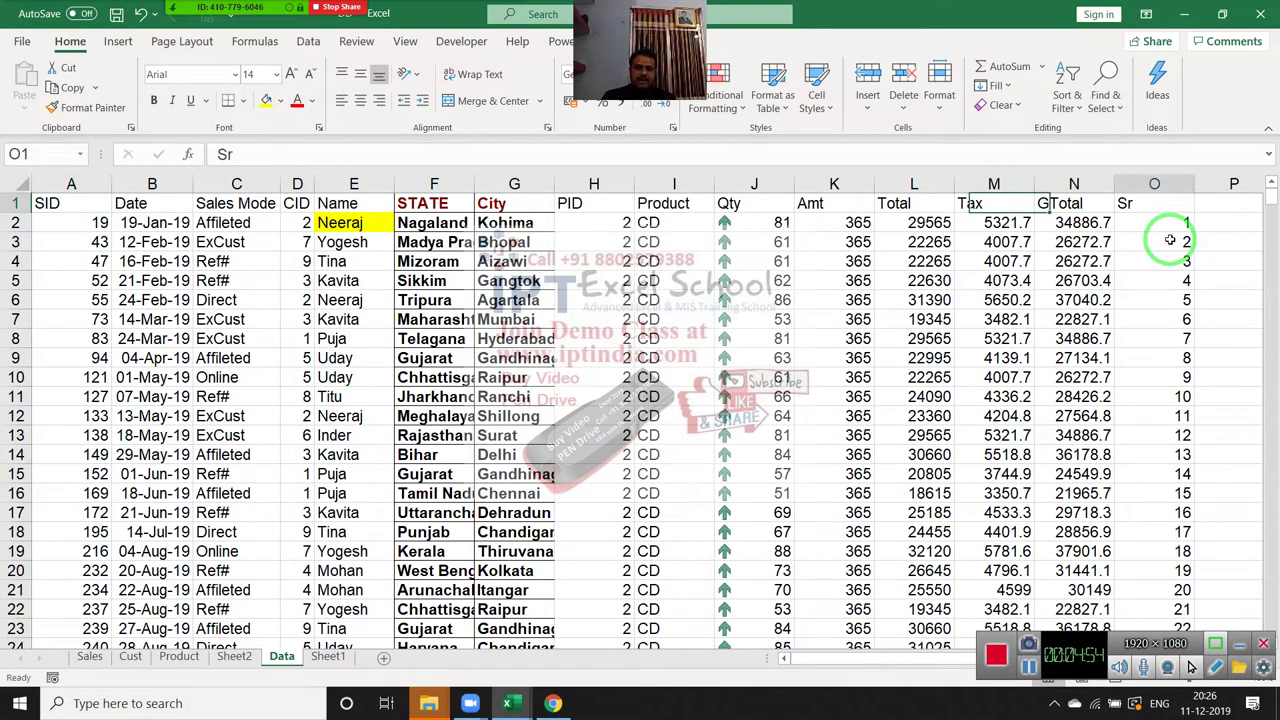
{"action": "key", "text": "ctrl+shift+Left"}
{"action": "key", "text": "ctrl+shift+Down"}
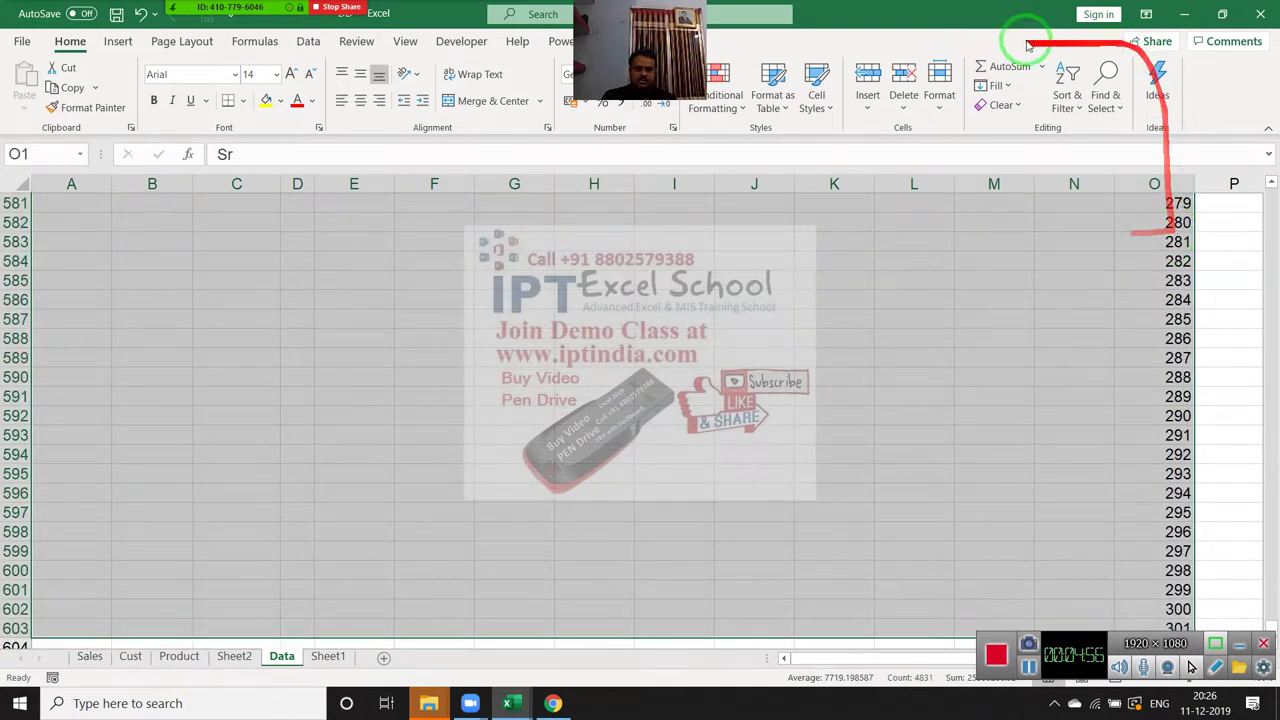
- Custom-sort the table by Sr on cell values, smallest to largest
{"action": "left_click", "coordinate": [733, 112]}
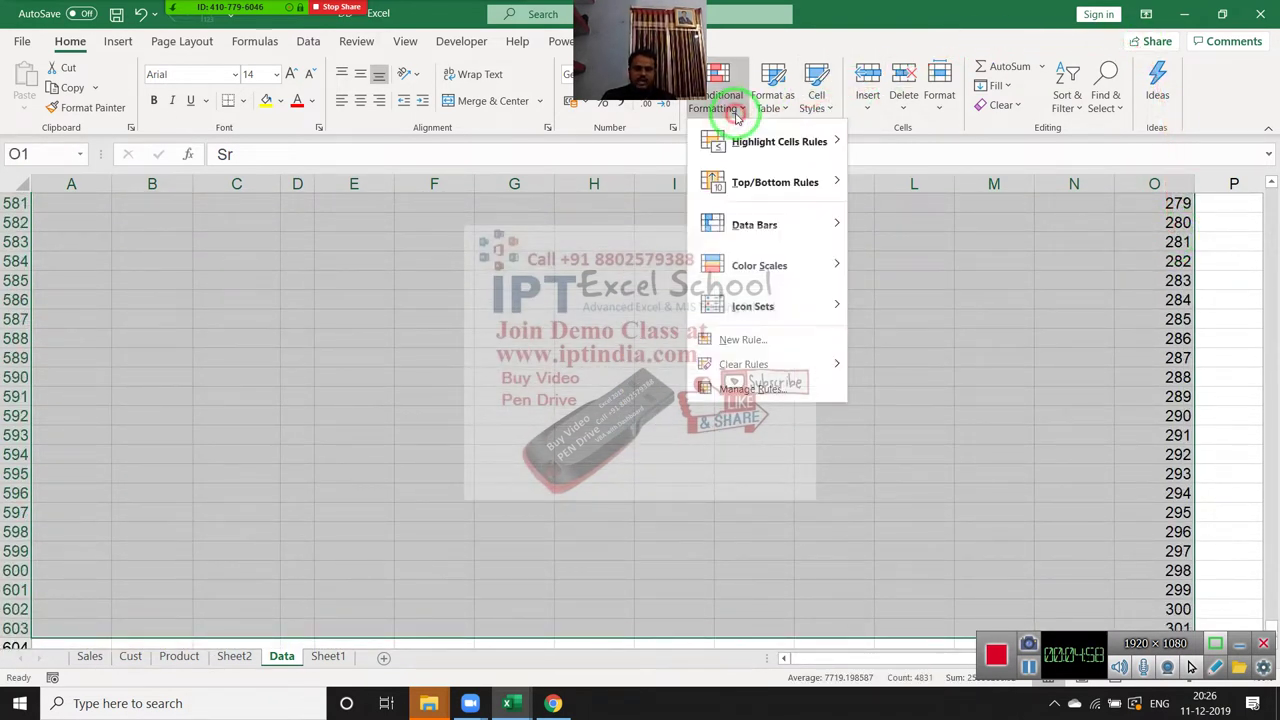
{"action": "left_click", "coordinate": [1067, 108]}
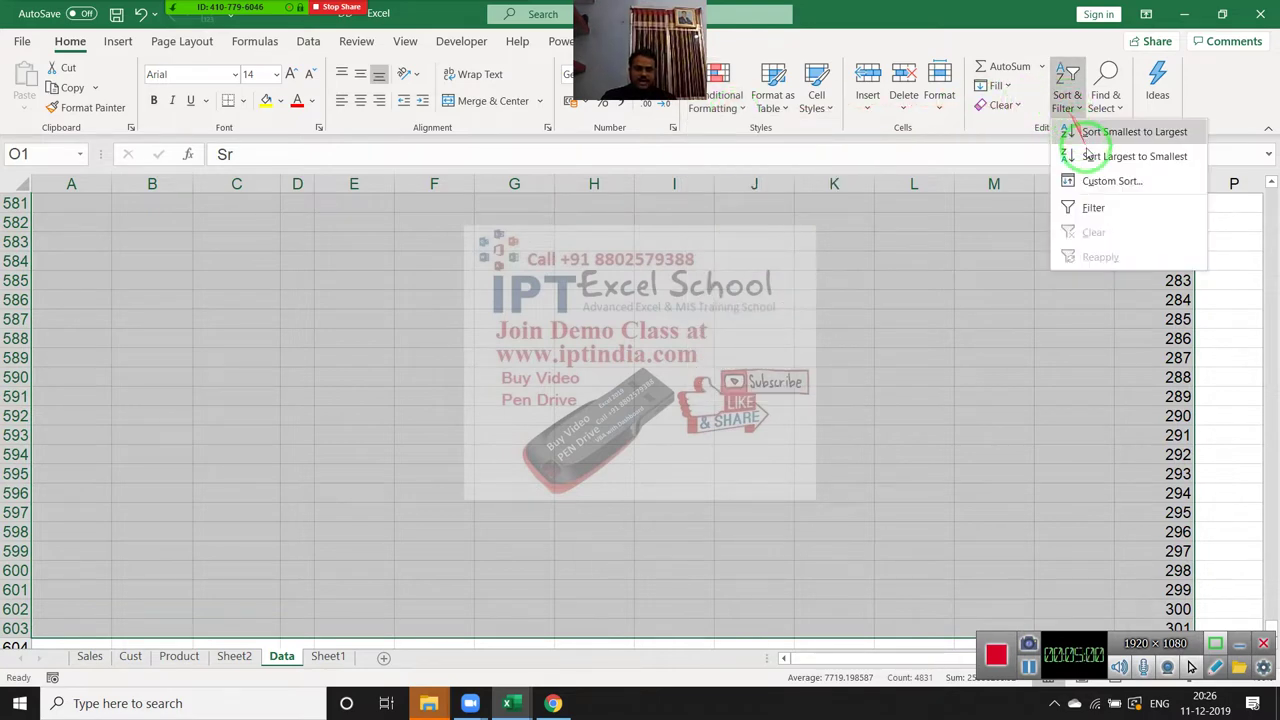
{"action": "left_click", "coordinate": [1092, 181]}
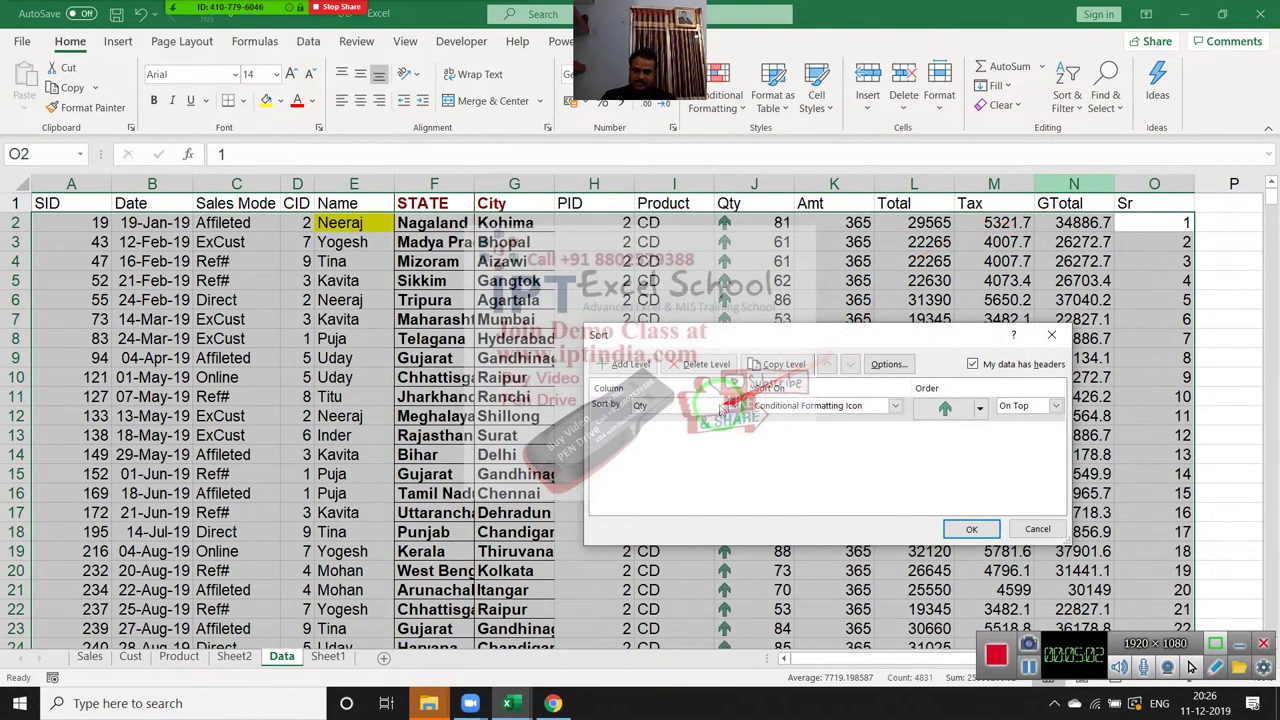
{"action": "left_click", "coordinate": [712, 406]}
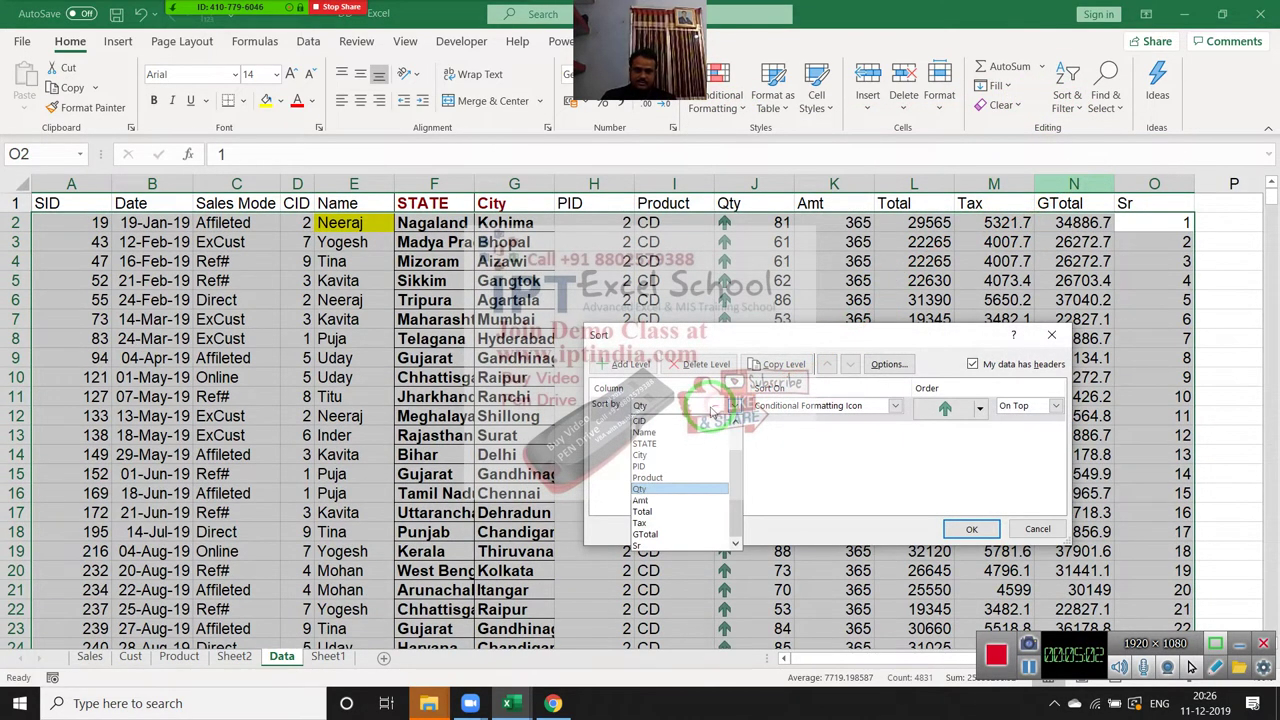
{"action": "left_click", "coordinate": [689, 533]}
{"action": "left_click", "coordinate": [845, 410]}
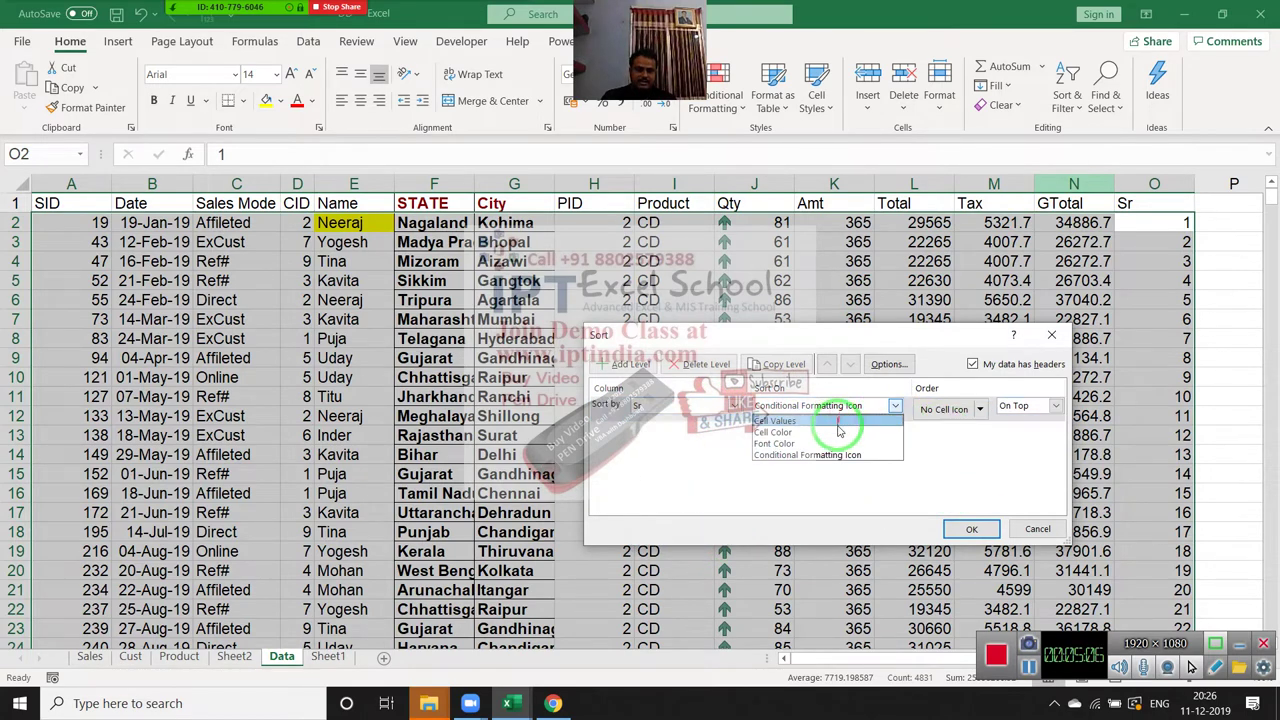
{"action": "left_click", "coordinate": [836, 421]}
{"action": "left_click", "coordinate": [971, 529]}
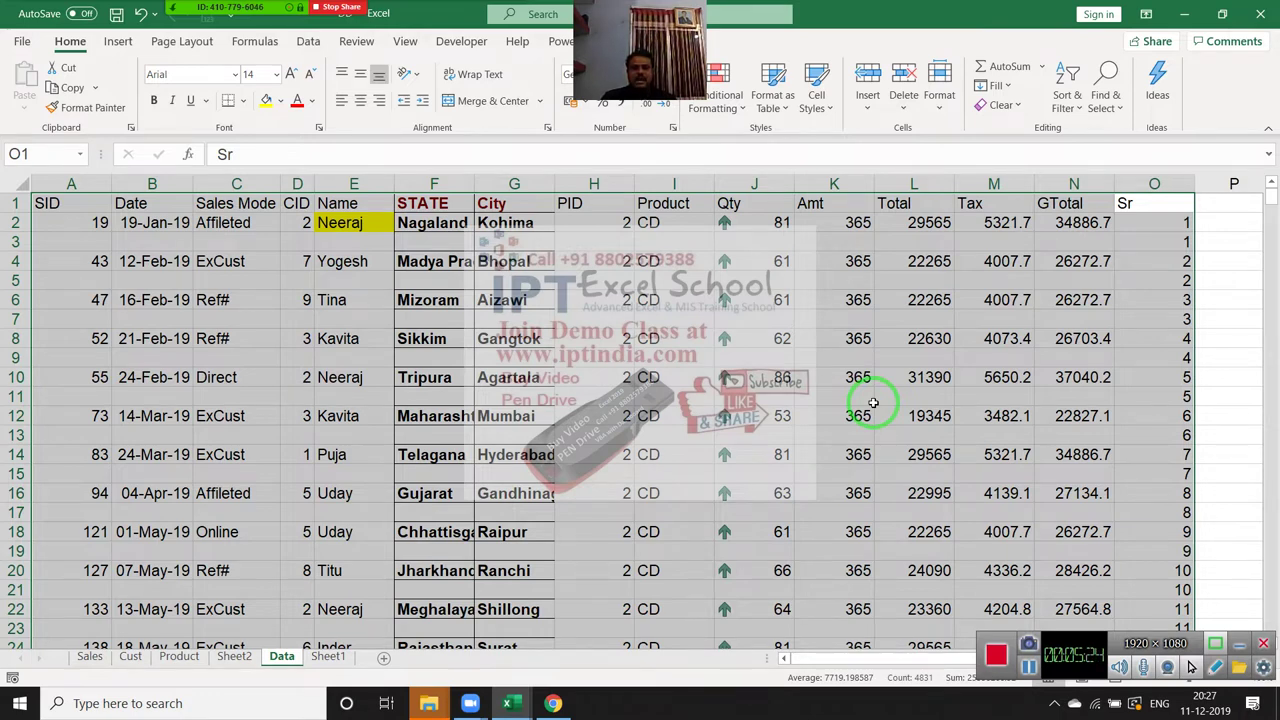
{"action": "left_click_drag", "start_coordinate": [873, 403], "coordinate": [352, 244]}
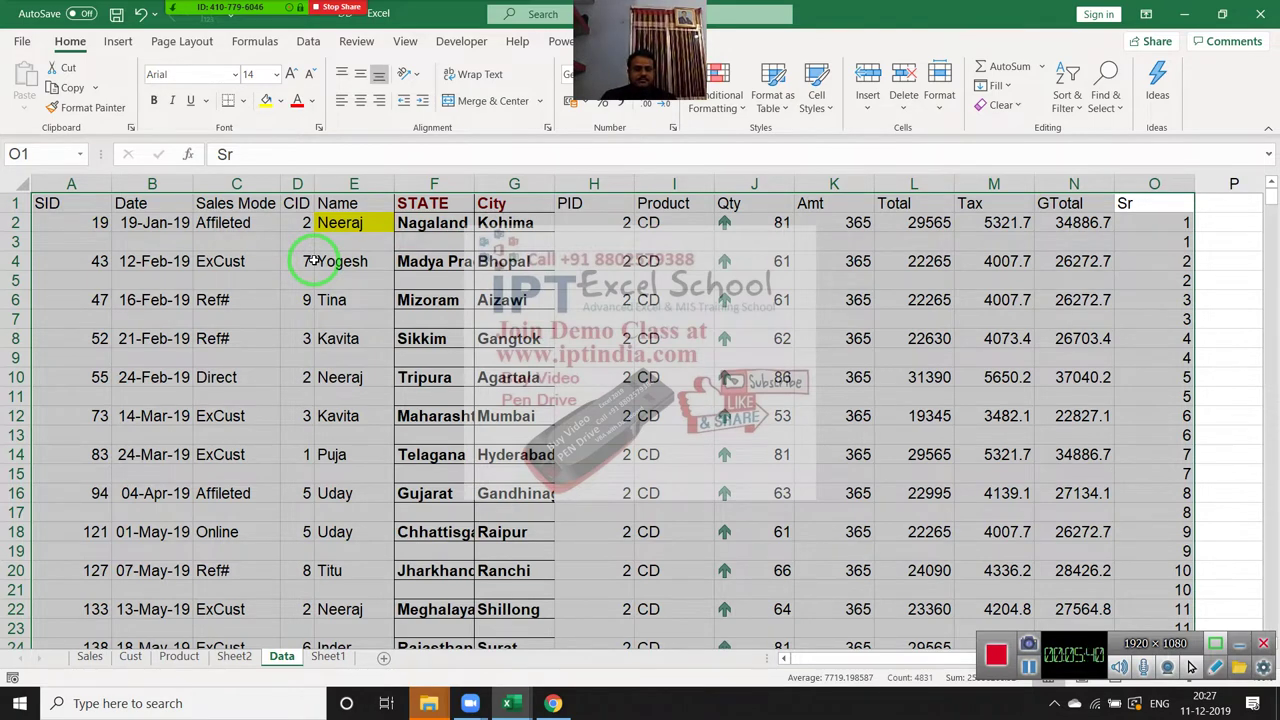
{"action": "left_click_drag", "start_coordinate": [313, 261], "coordinate": [1000, 390]}
{"action": "scroll", "coordinate": [1030, 350], "scroll_direction": "down", "scroll_amount": 1}
{"action": "scroll", "coordinate": [1077, 323], "scroll_direction": "up", "scroll_amount": 1}
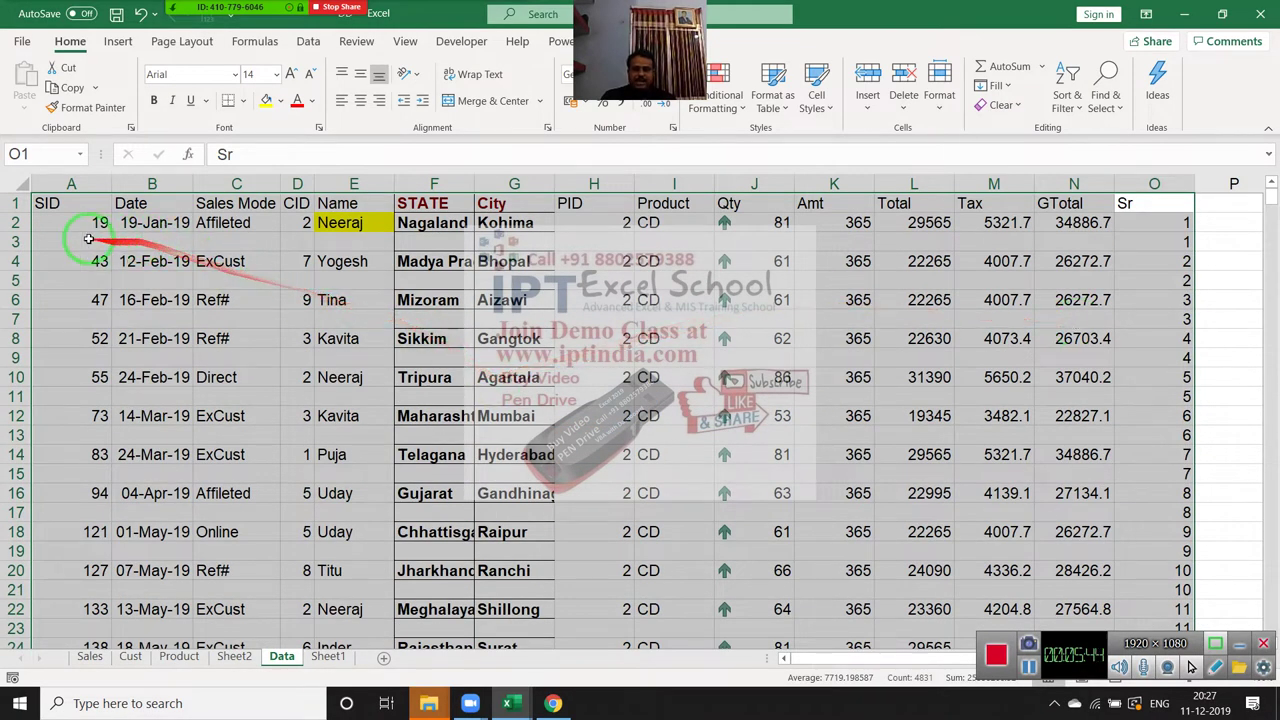
{"action": "left_click_drag", "start_coordinate": [51, 234], "coordinate": [40, 400]}
{"action": "left_click_drag", "start_coordinate": [885, 66], "coordinate": [850, 135]}
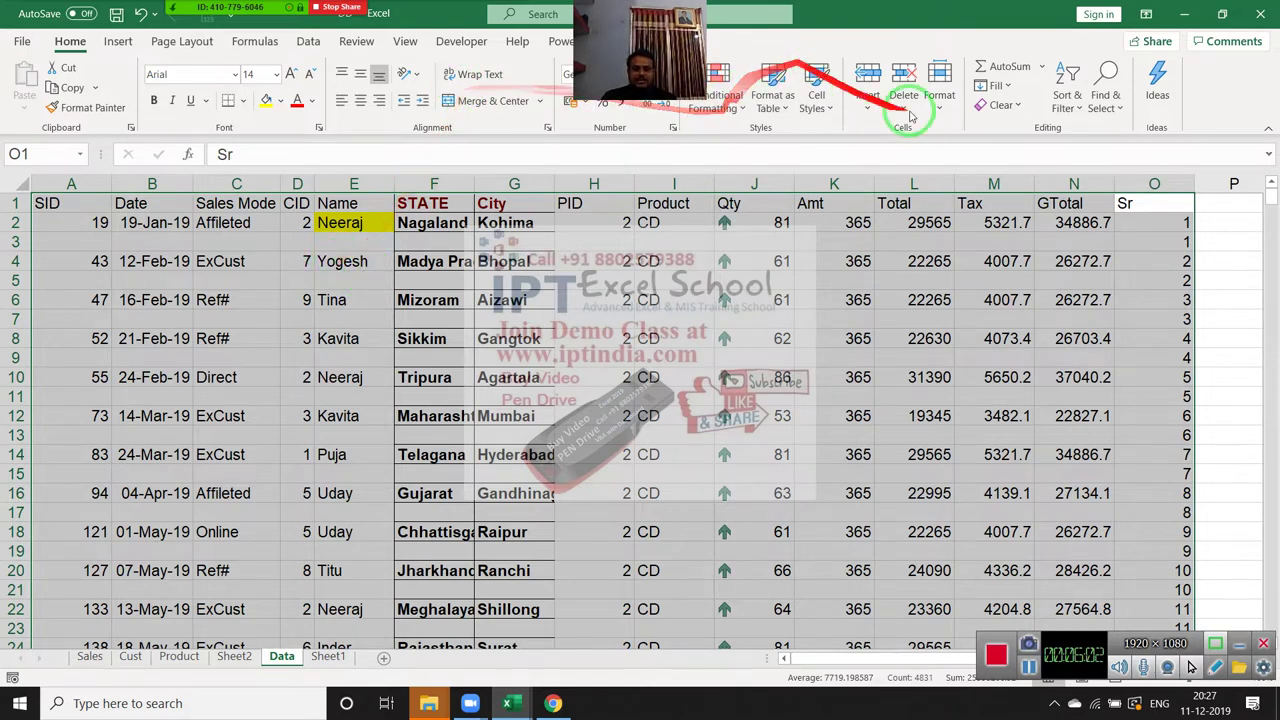
- Custom-sort the table by the Name column, A to Z
{"action": "left_click", "coordinate": [1068, 110]}
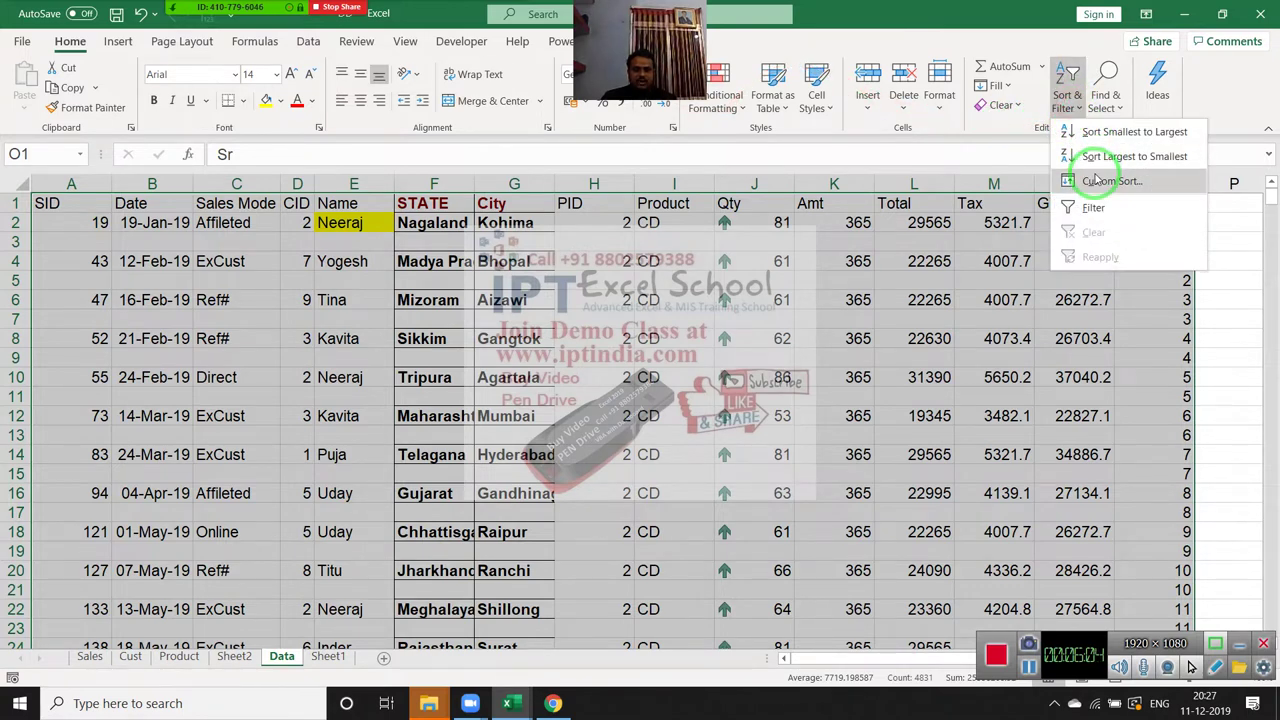
{"action": "left_click", "coordinate": [1097, 181]}
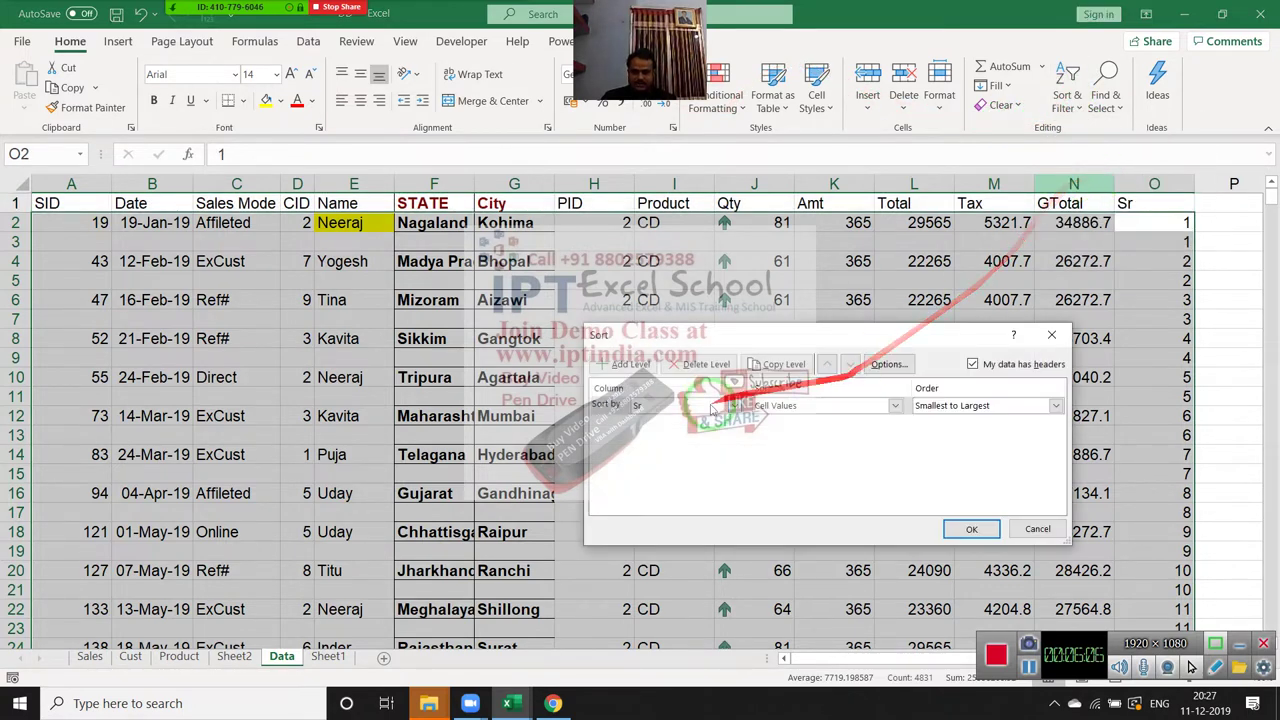
{"action": "left_click", "coordinate": [704, 408]}
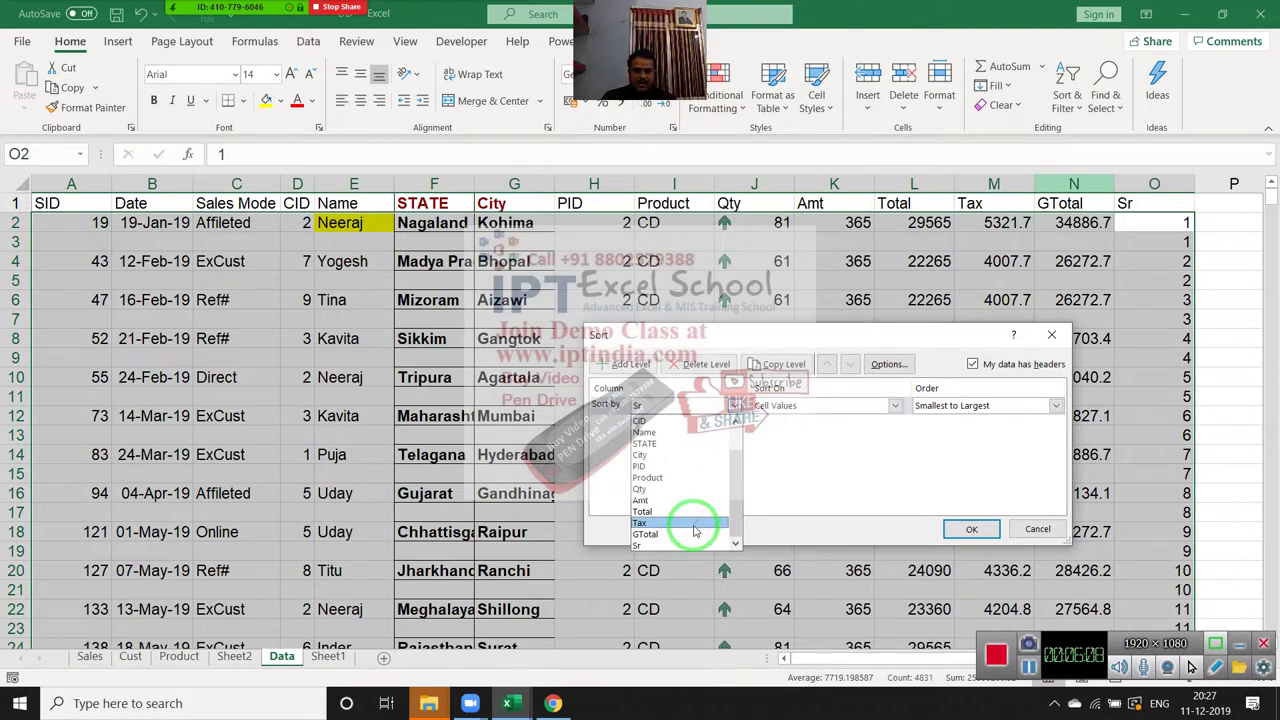
{"action": "left_click", "coordinate": [688, 441]}
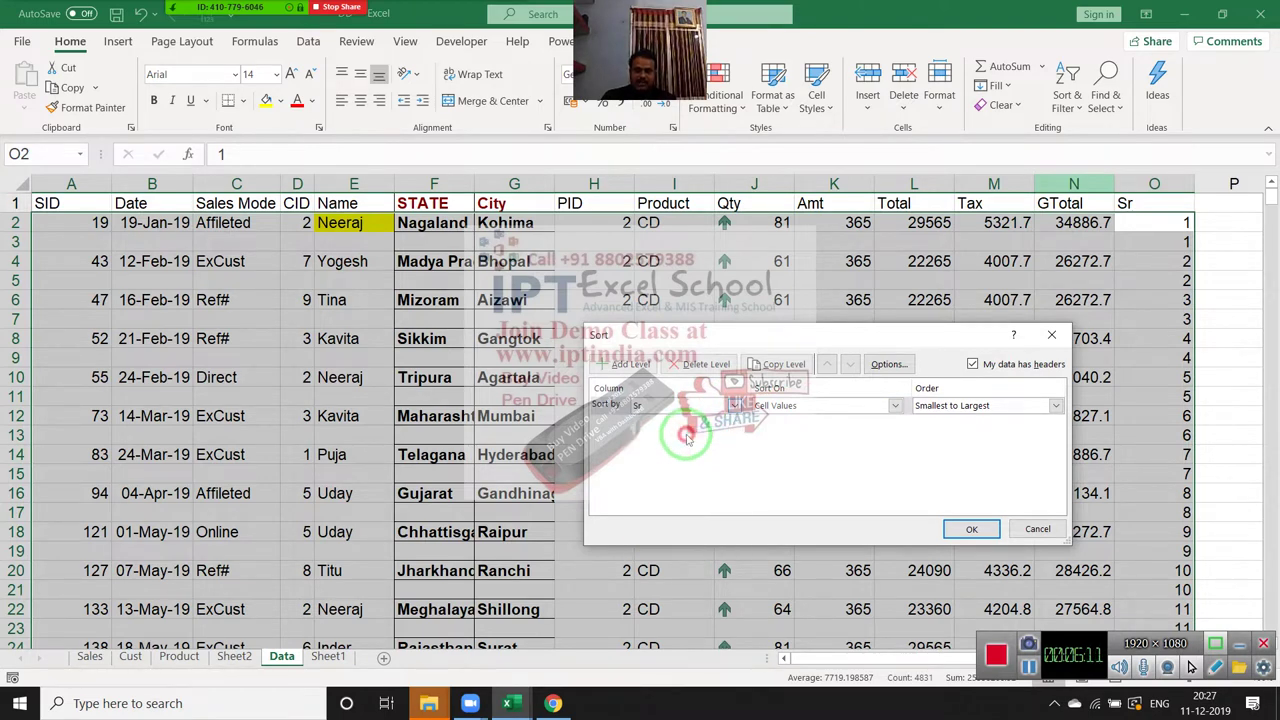
{"action": "left_click", "coordinate": [960, 528]}
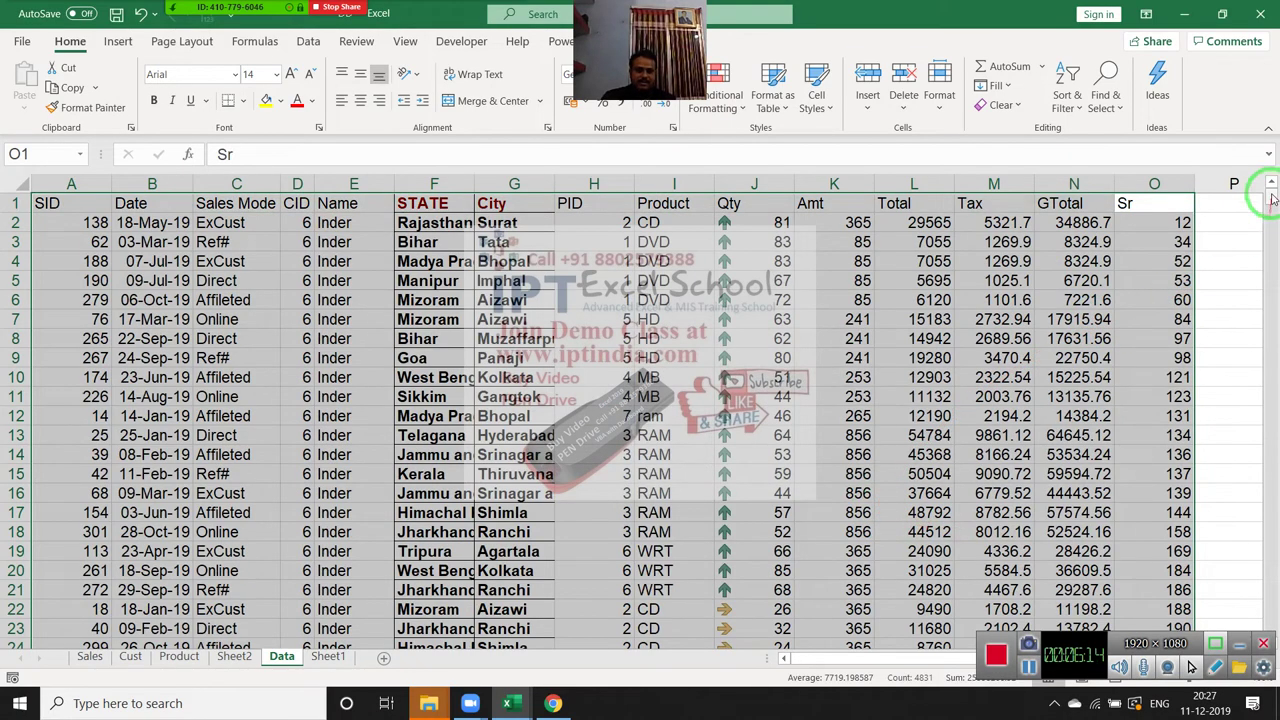
{"action": "mouse_move", "coordinate": [1271, 198]}
{"action": "left_mouse_down"}
{"action": "mouse_move", "coordinate": [1274, 474]}
{"action": "mouse_move", "coordinate": [1264, 412]}
{"action": "left_mouse_up"}
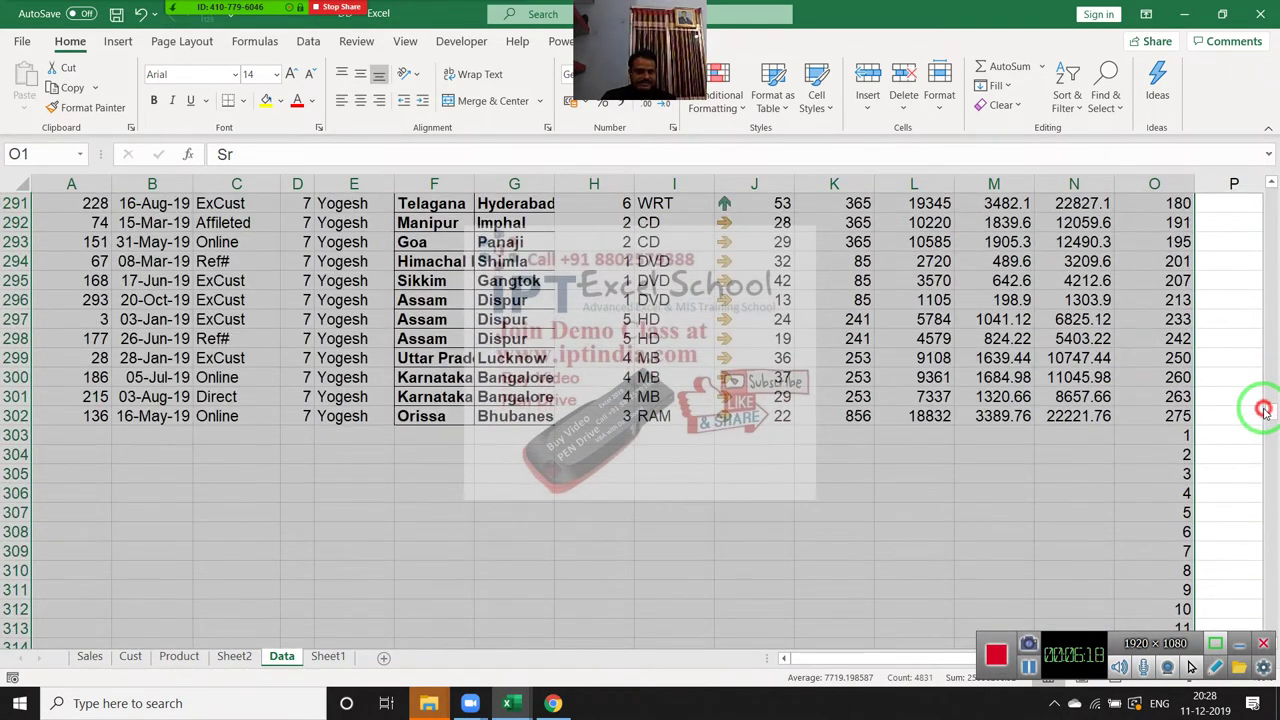
- Clear all Sr numbers below O1 and retype the Sr header in O1
{"action": "left_click", "coordinate": [1174, 197]}
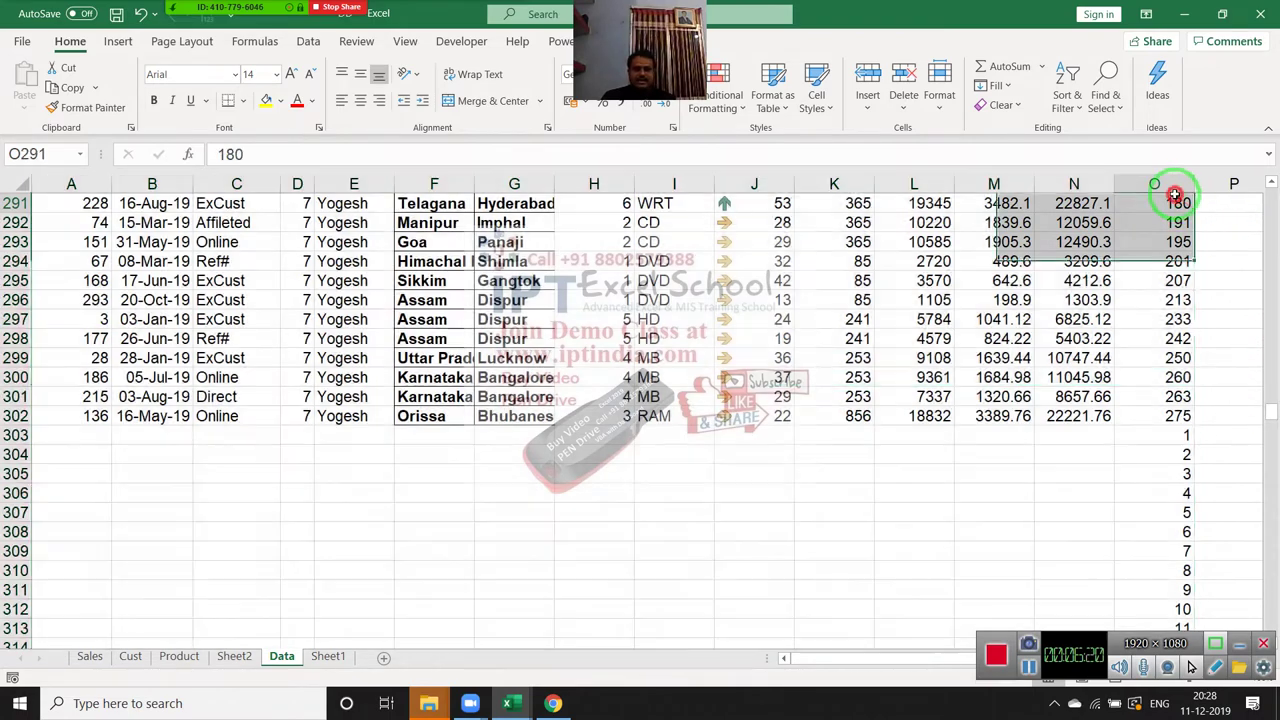
{"action": "key", "text": "ctrl+Up"}
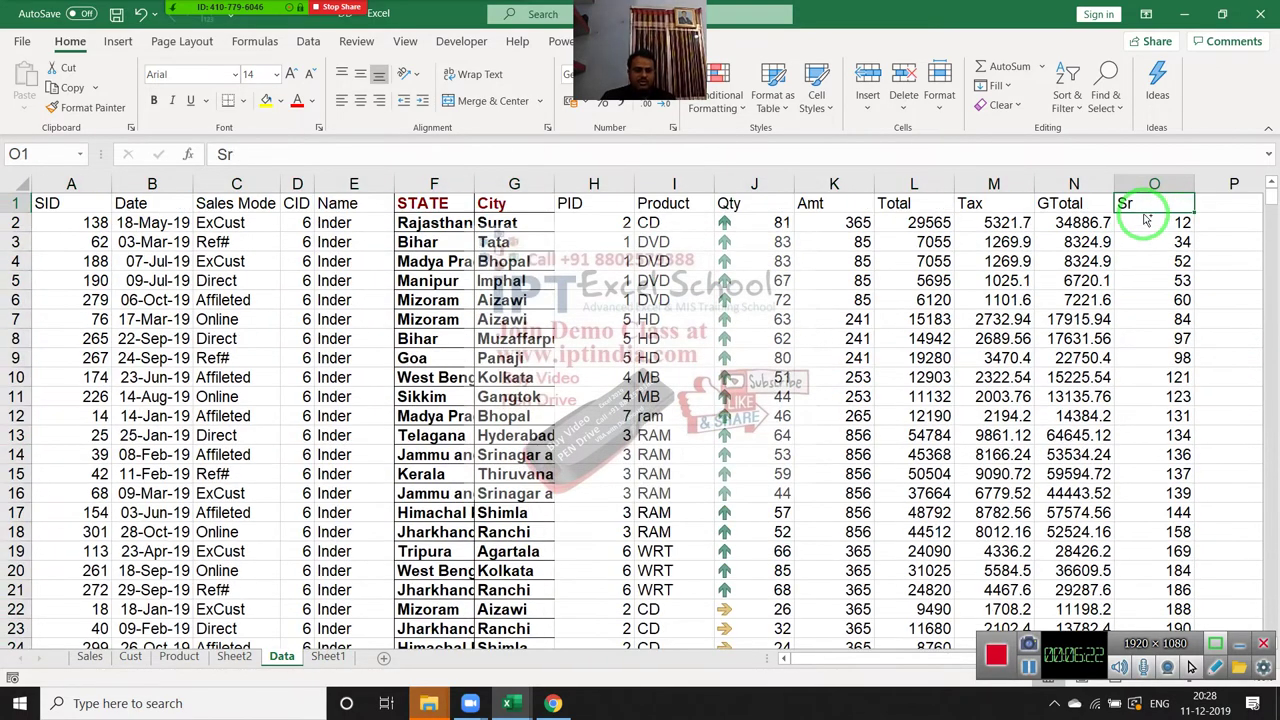
{"action": "key", "text": "Down"}
{"action": "key", "text": "ctrl+shift+Down"}
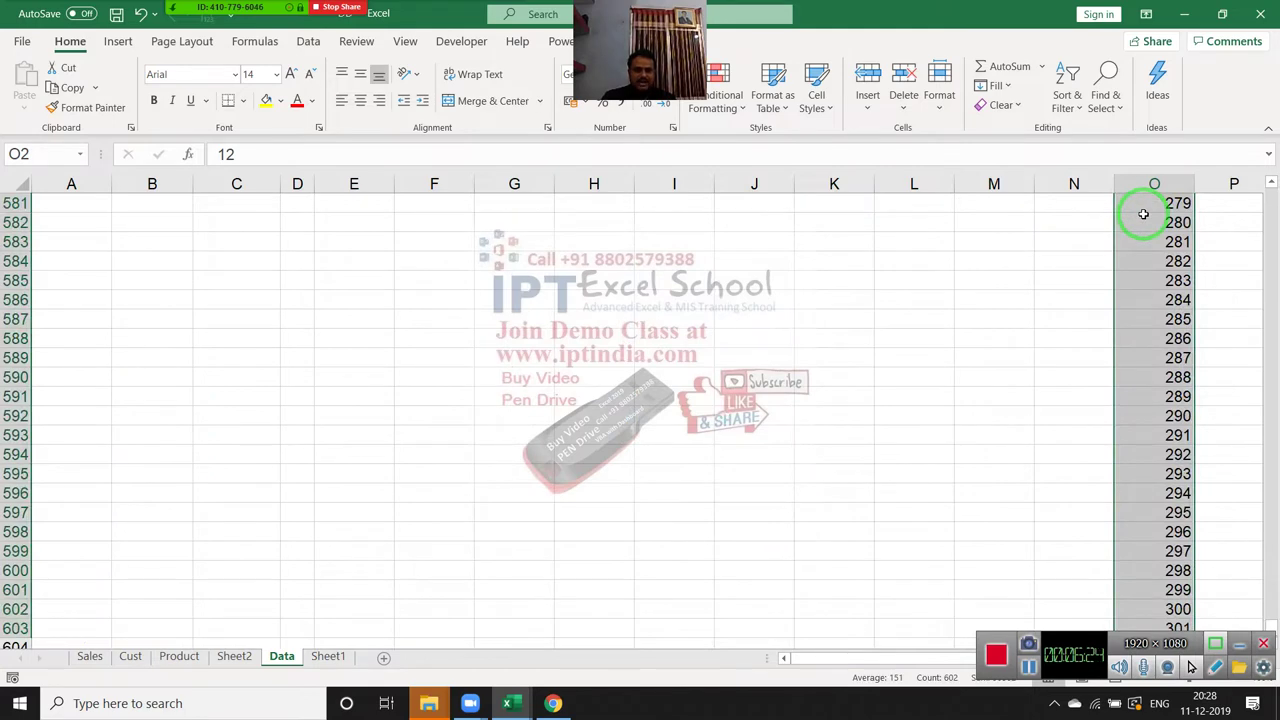
{"action": "key", "text": "ctrl+Up"}
{"action": "type", "text": "Sr"}
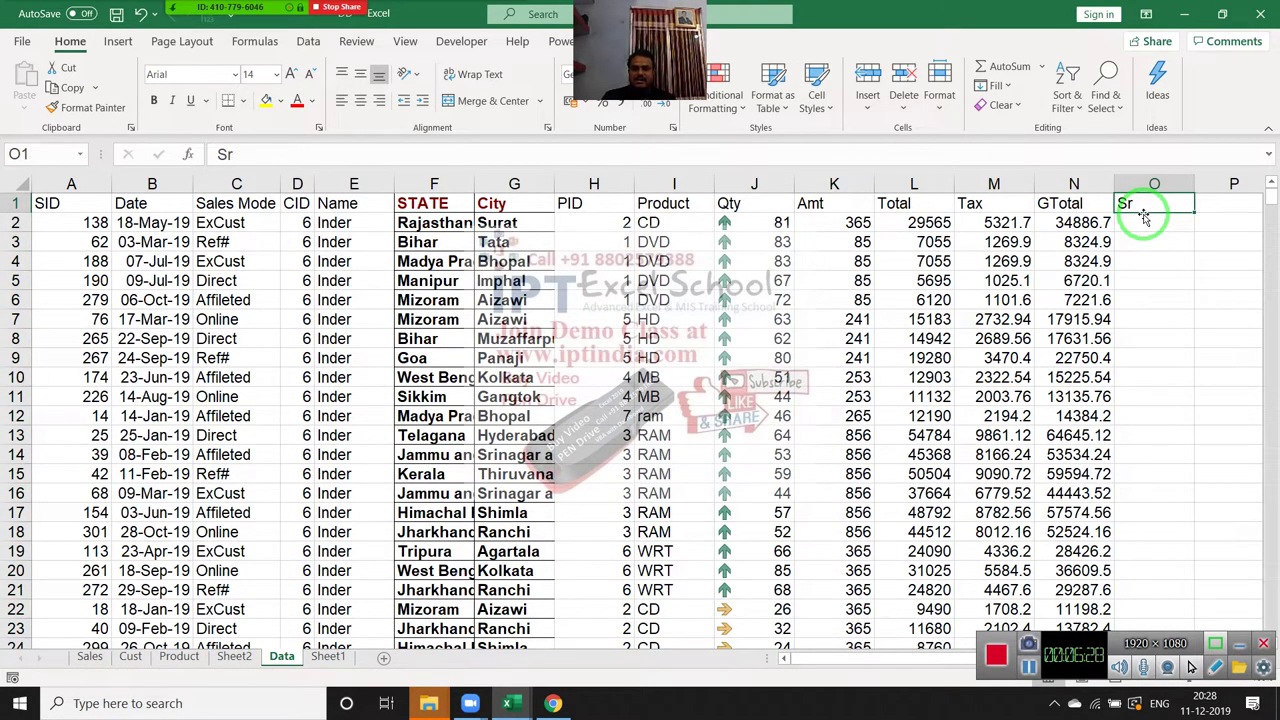
{"action": "key", "text": "Return"}
{"action": "key", "text": "Left"}
{"action": "key", "text": "Down"}
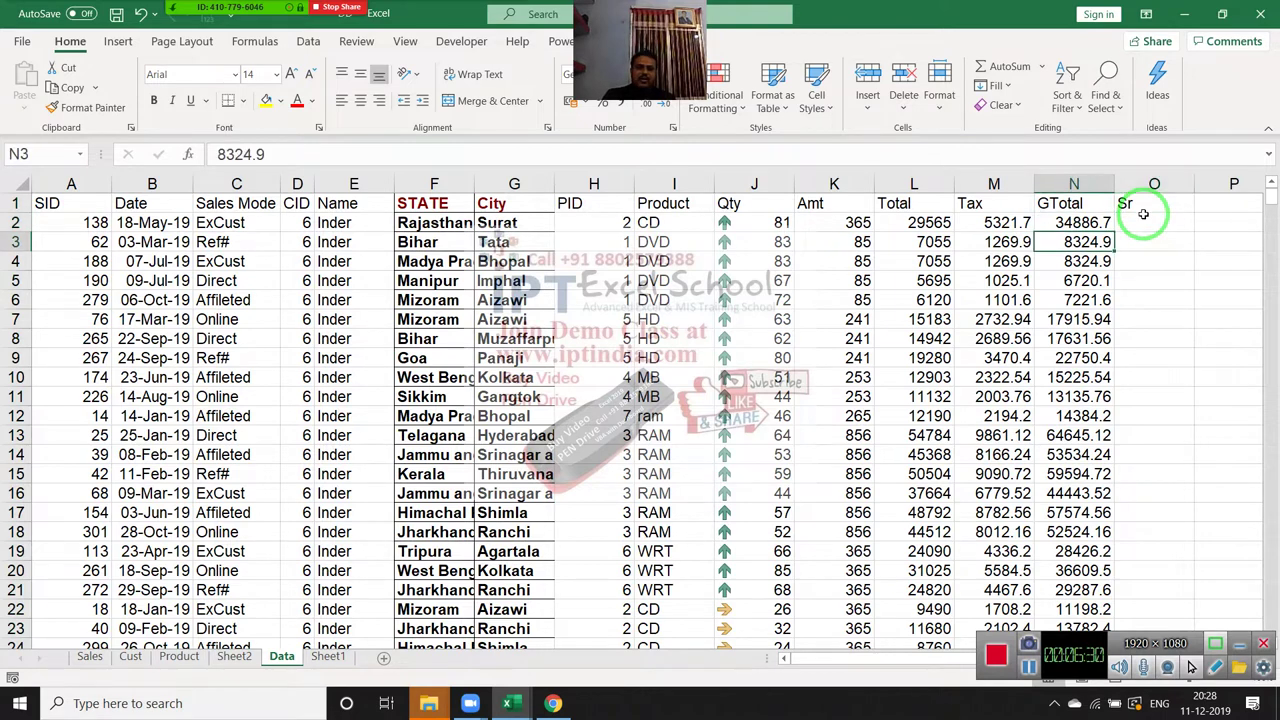
{"action": "key", "text": "Up"}
{"action": "key", "text": "Down"}
- Insert blank rows at rows 3, 5 and 9, then undo the insertions
{"action": "key", "text": "shift+space"}
{"action": "key", "text": "ctrl+shift+plus"}
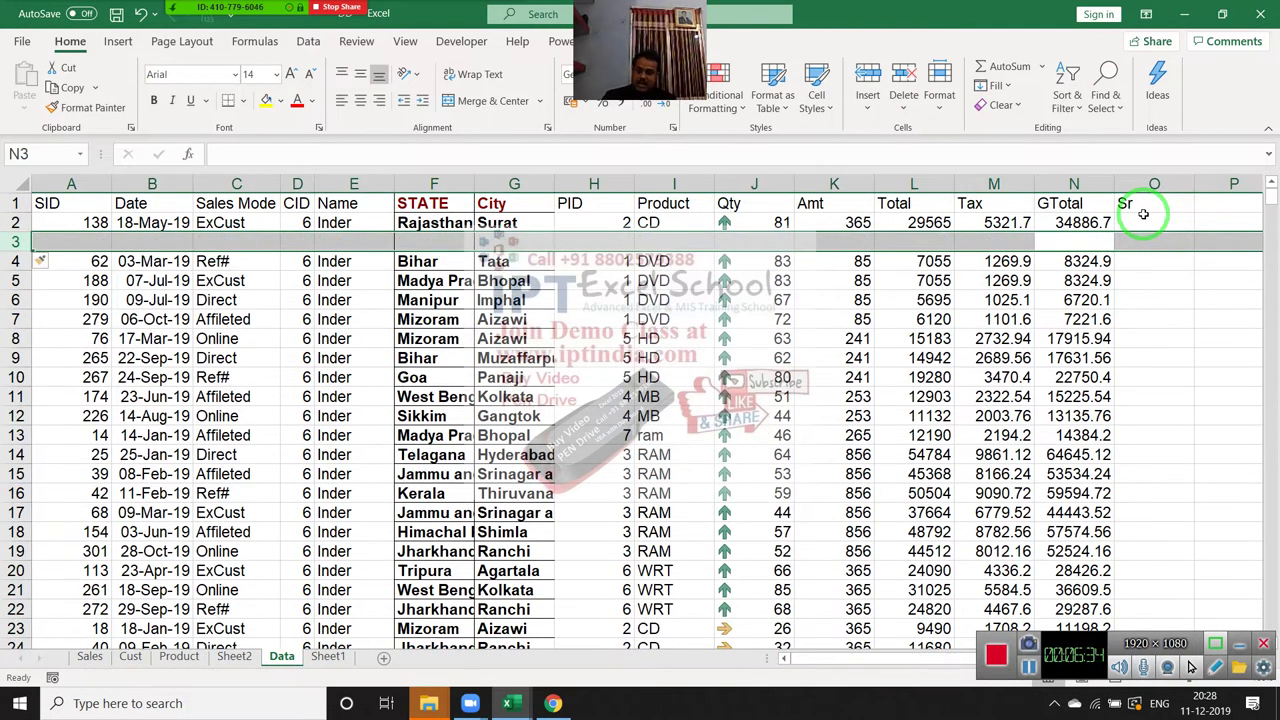
{"action": "key", "text": "ctrl+minus"}
{"action": "key", "text": "Down"}
{"action": "key", "text": "Down"}
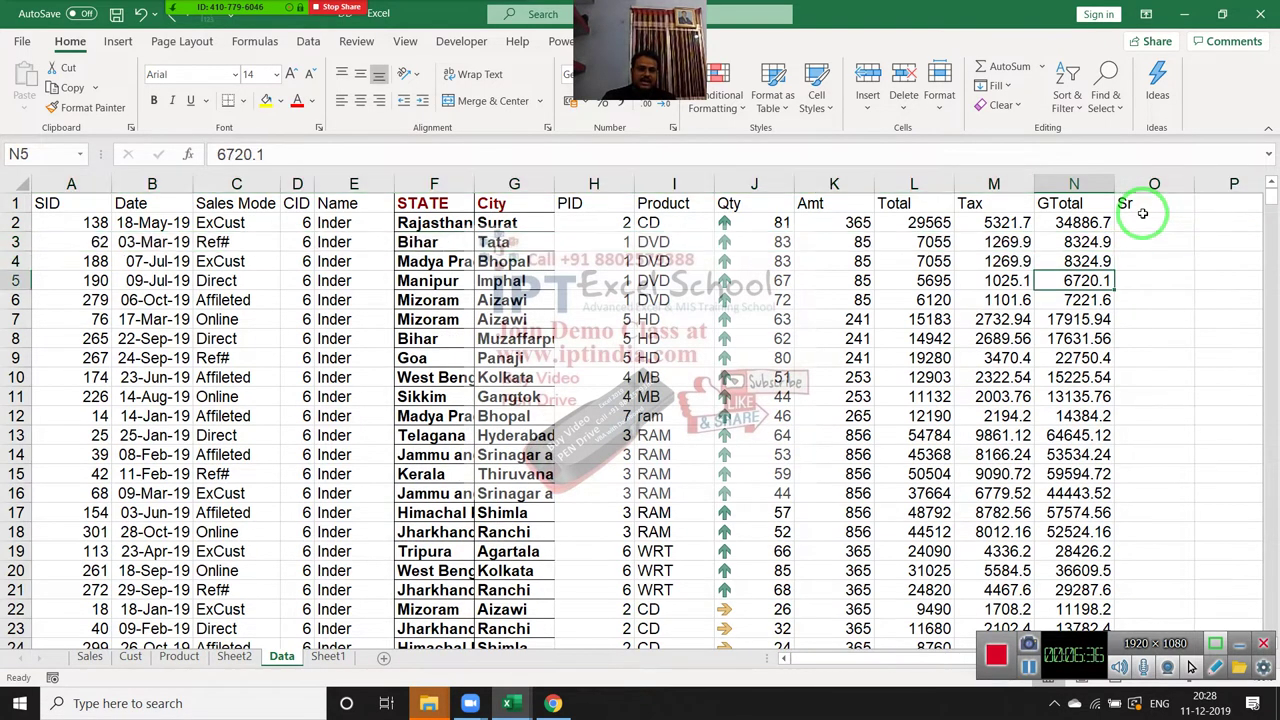
{"action": "key", "text": "shift+space"}
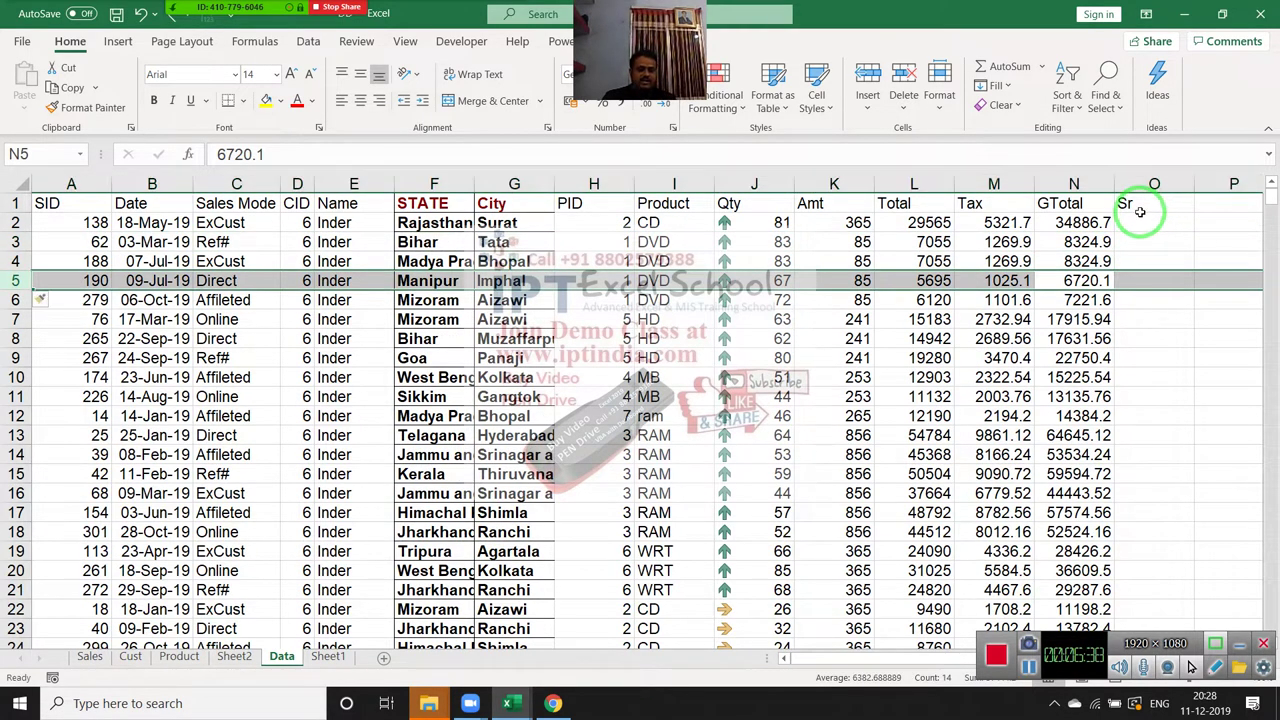
{"action": "key", "text": "ctrl+shift+plus"}
{"action": "key", "text": "Down"}
{"action": "key", "text": "Down"}
{"action": "key", "text": "Down"}
{"action": "key", "text": "Down"}
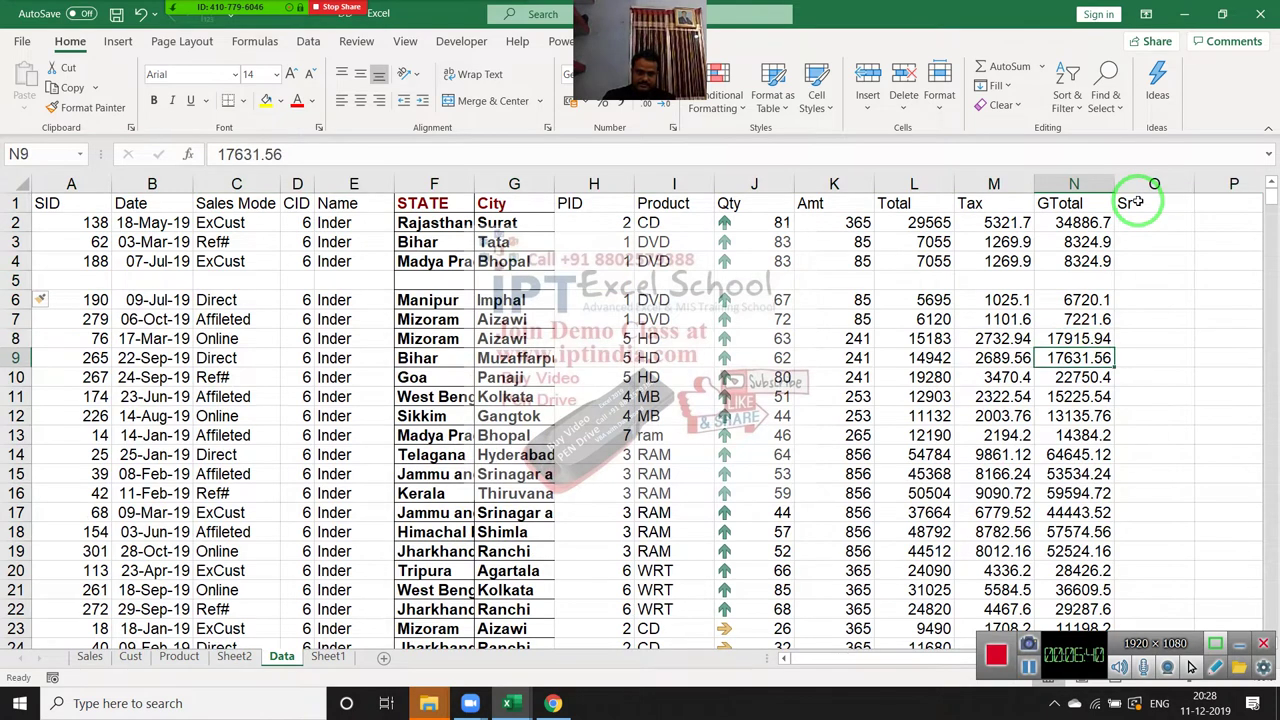
{"action": "key", "text": "shift+space"}
{"action": "key", "text": "ctrl+shift+plus"}
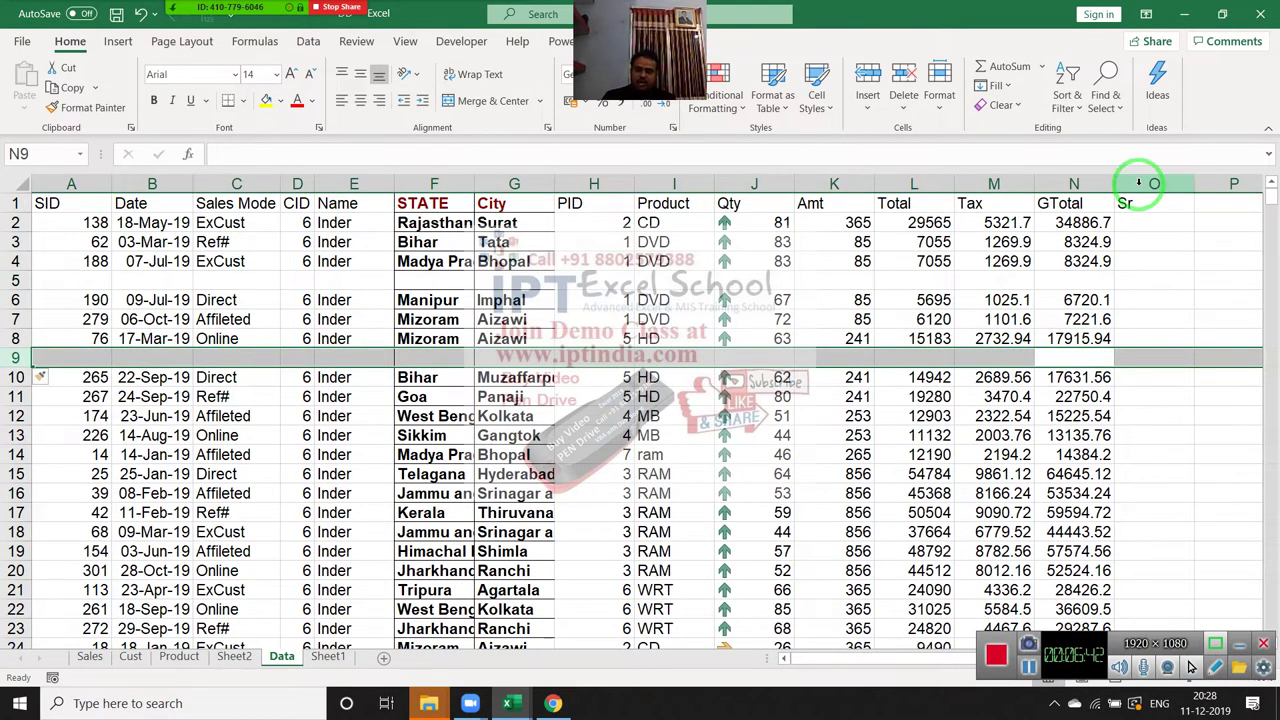
{"action": "key", "text": "ctrl+z"}
{"action": "key", "text": "ctrl+z"}
{"action": "key", "text": "Up"}
{"action": "key", "text": "Up"}
{"action": "key", "text": "Up"}
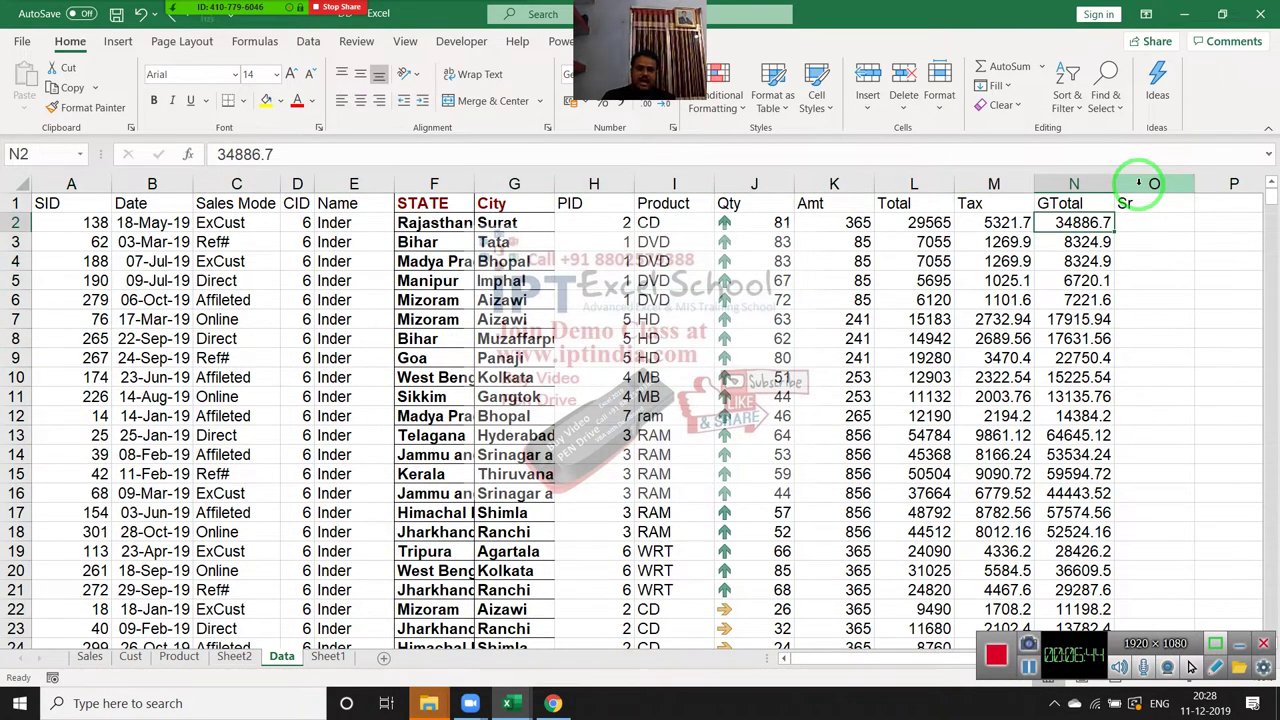
- Enter 1 in O2 and open a new blank workbook with Ctrl+N
{"action": "key", "text": "Right"}
{"action": "type", "text": "1"}
{"action": "key", "text": "Return"}
{"action": "key", "text": "ctrl+n"}
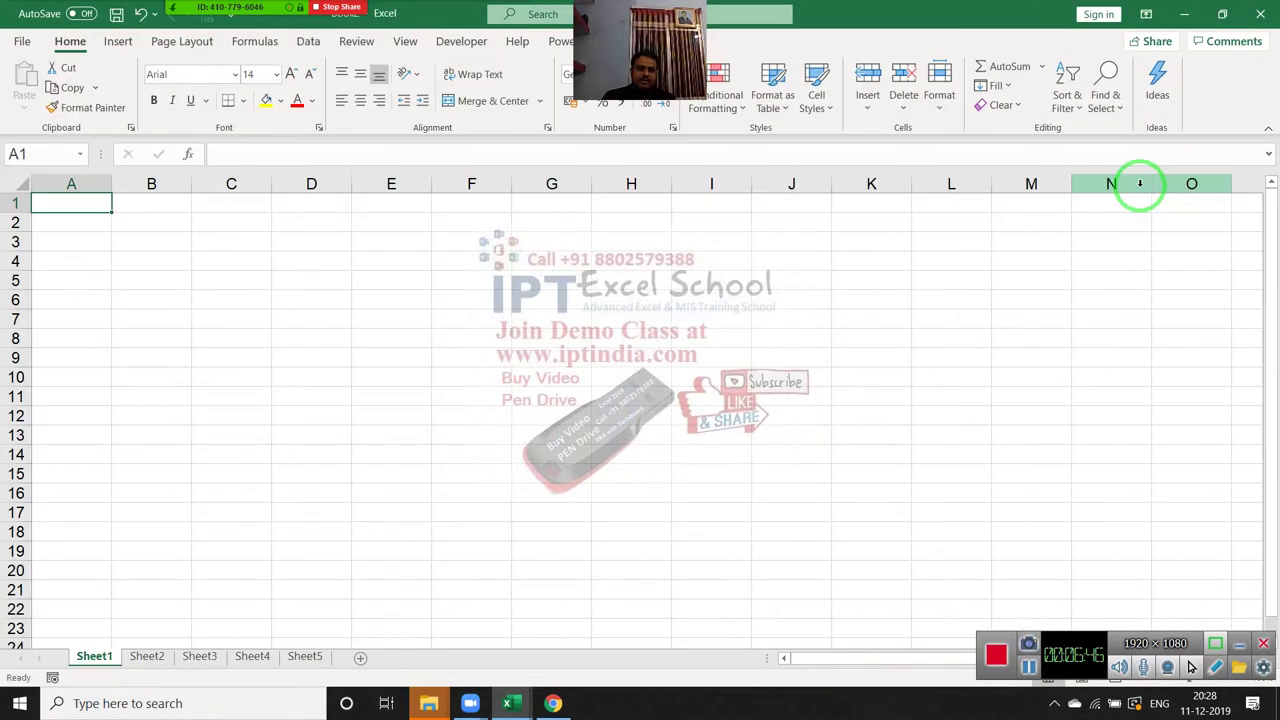
- Close the blank workbook and enter 1 in O3 and O4, giving three 1s in O2:O4
{"action": "key", "text": "ctrl+w"}
{"action": "type", "text": "1"}
{"action": "key", "text": "Return"}
{"action": "type", "text": "1"}
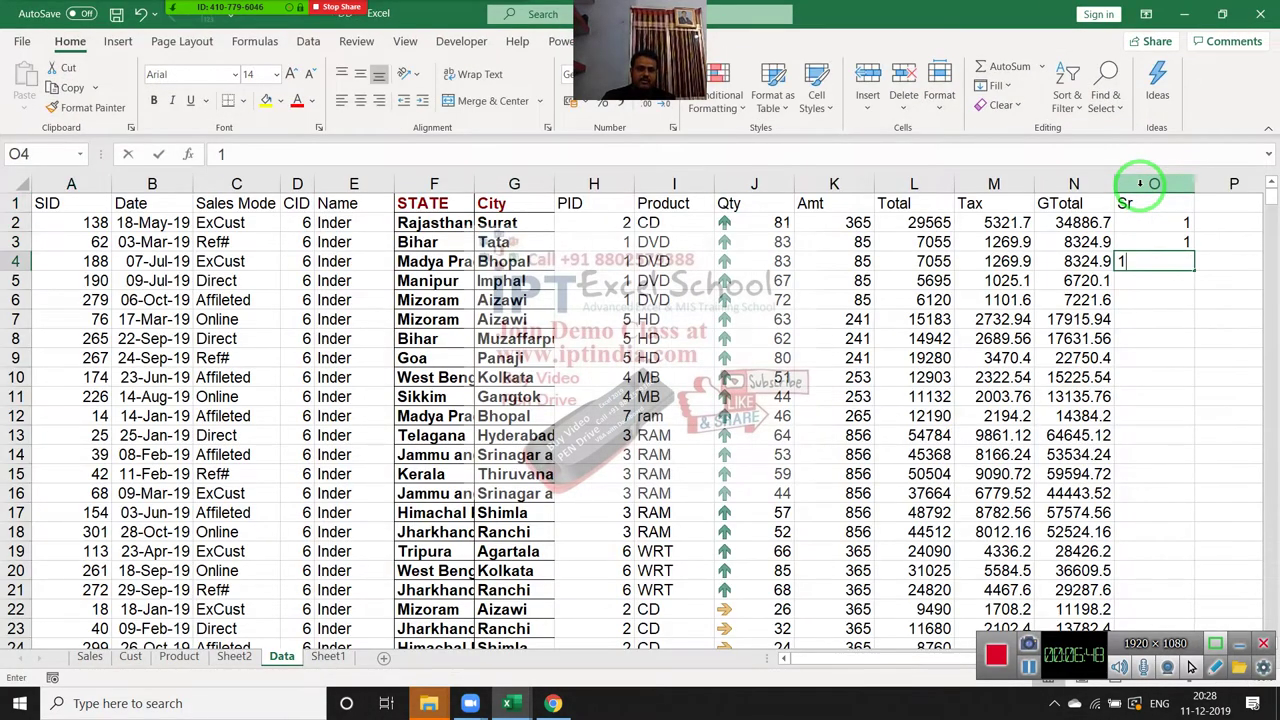
{"action": "key", "text": "Return"}
{"action": "key", "text": "Up"}
{"action": "key", "text": "Up"}
{"action": "key", "text": "Up"}
{"action": "key", "text": "shift+Down"}
{"action": "key", "text": "shift+Down"}
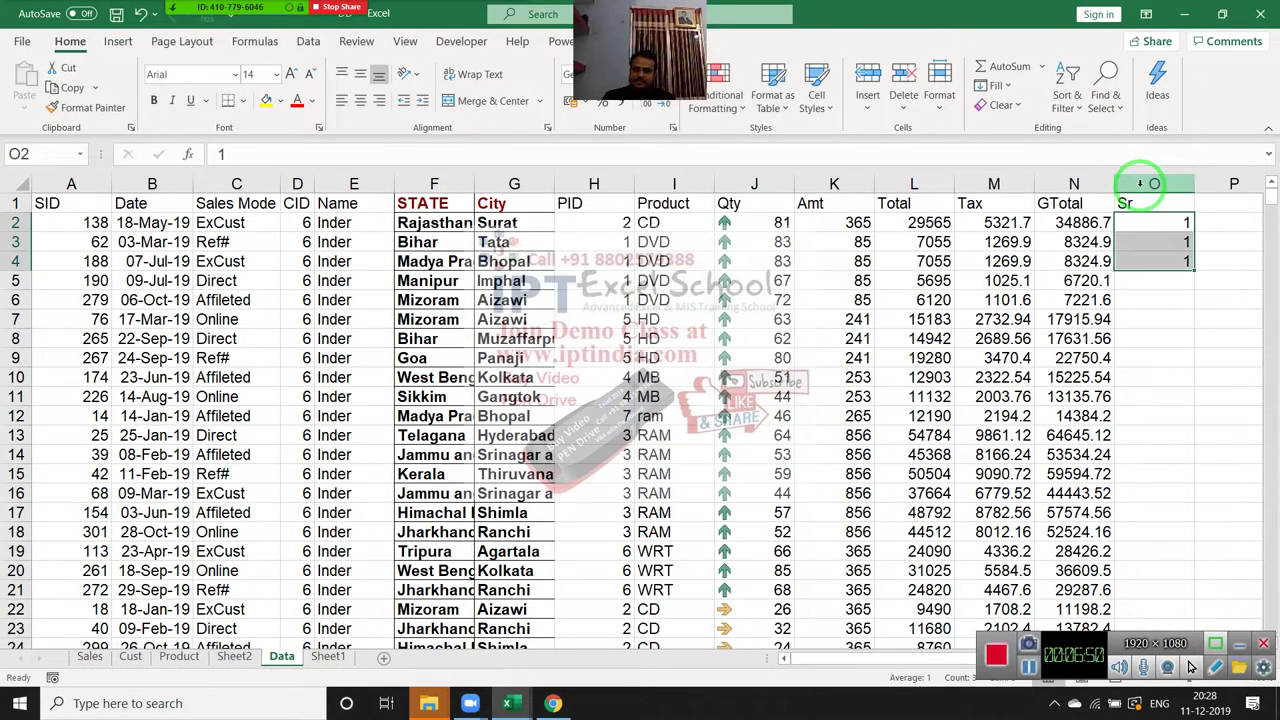
- Enter =O2+1 in O5 and fill it down to O302
{"action": "key", "text": "Down"}
{"action": "key", "text": "Down"}
{"action": "key", "text": "Down"}
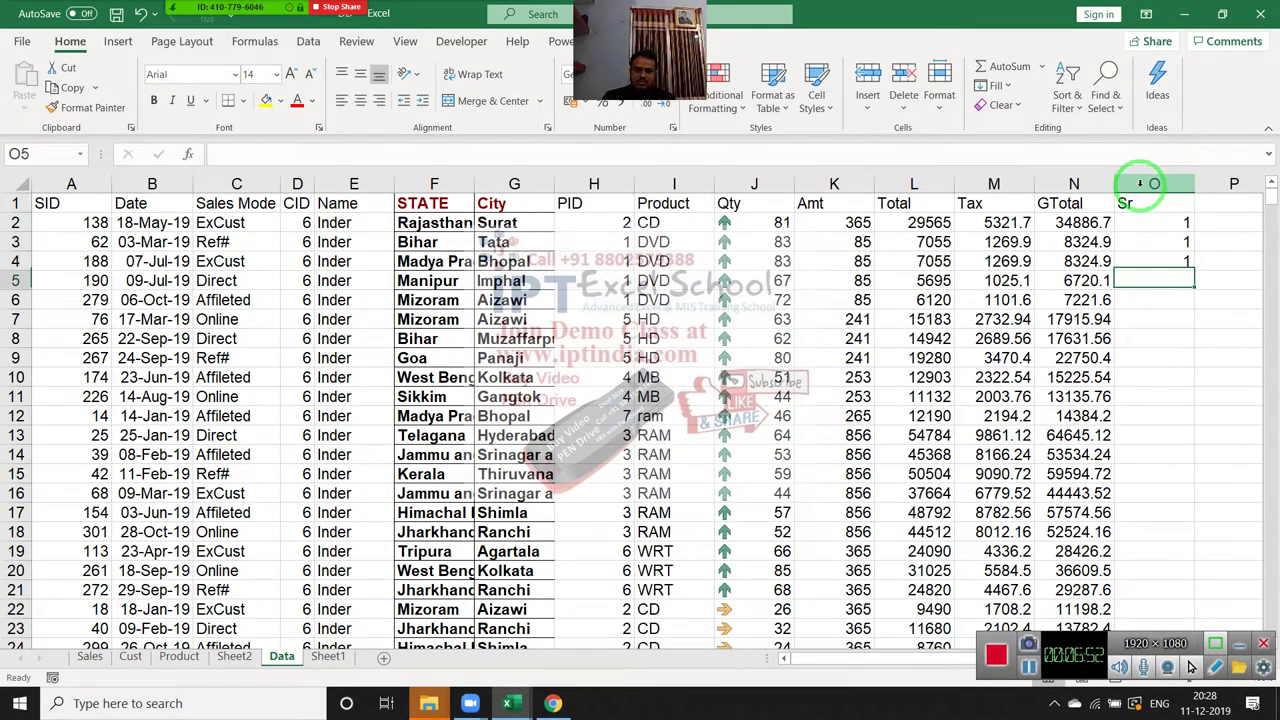
{"action": "type", "text": "="}
{"action": "key", "text": "Up"}
{"action": "key", "text": "Up"}
{"action": "key", "text": "Up"}
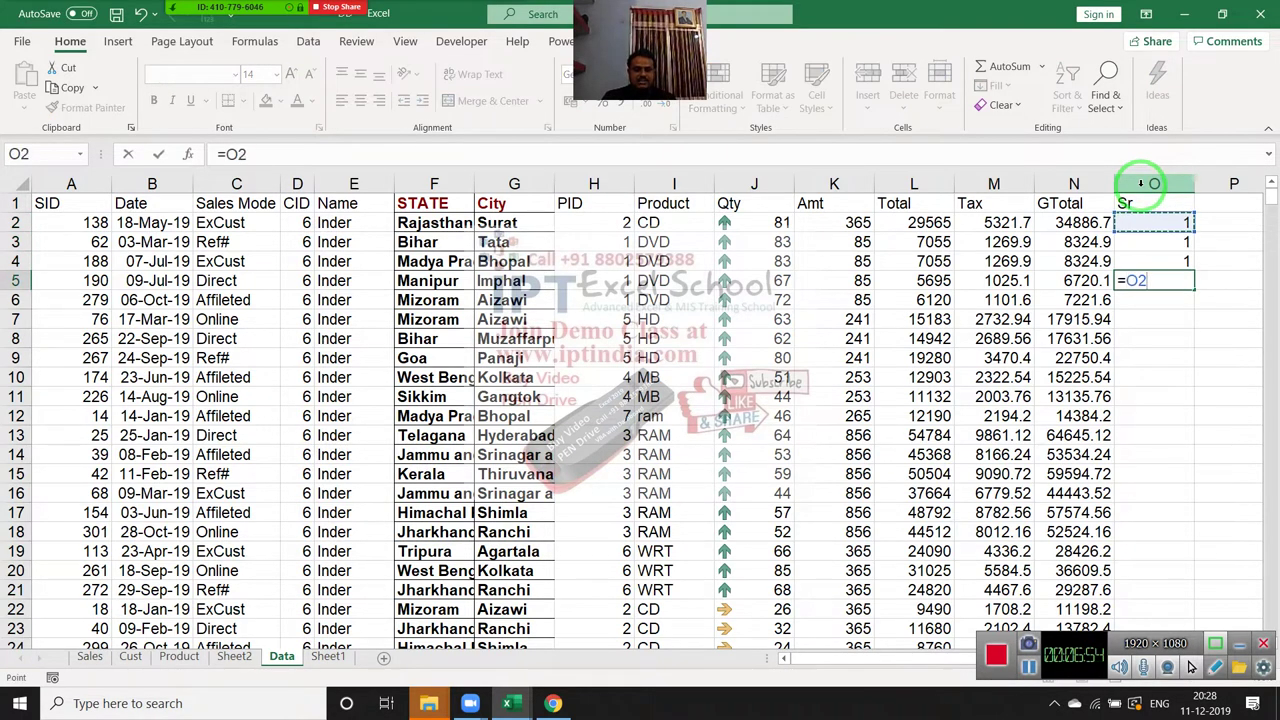
{"action": "key", "text": "Return"}
{"action": "key", "text": "Left"}
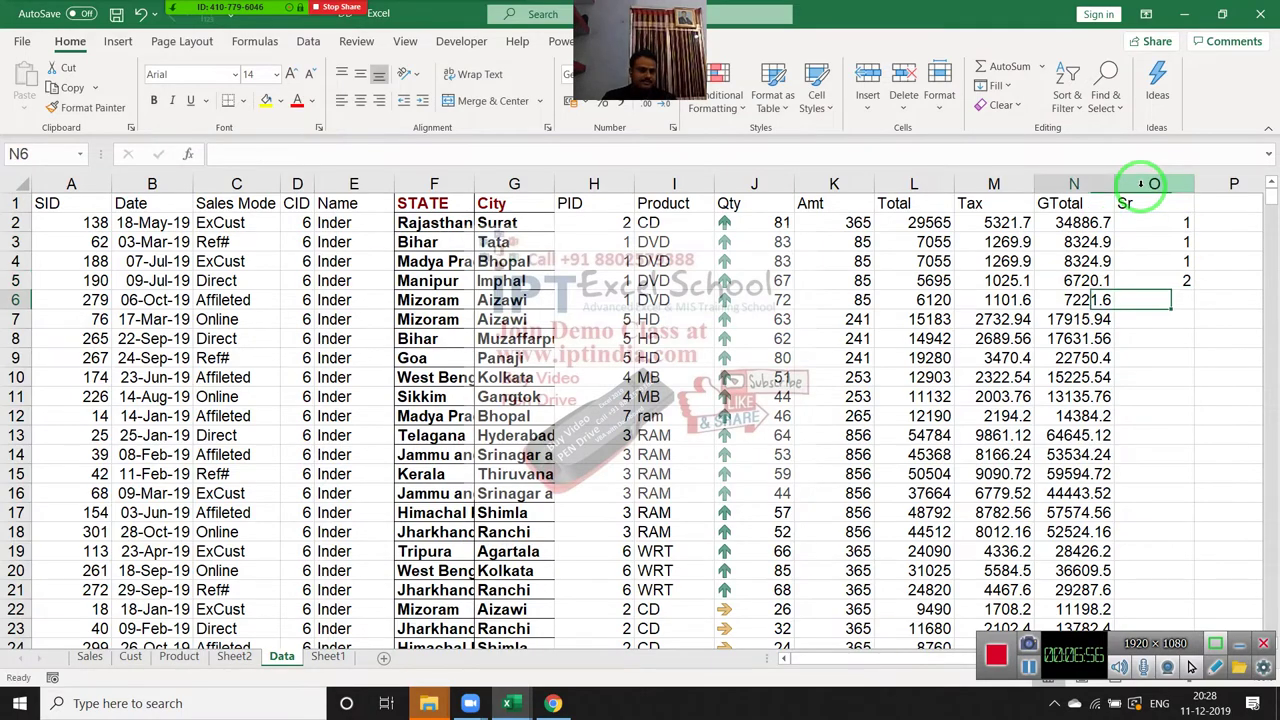
{"action": "key", "text": "ctrl+Down"}
{"action": "key", "text": "Down"}
{"action": "key", "text": "Up"}
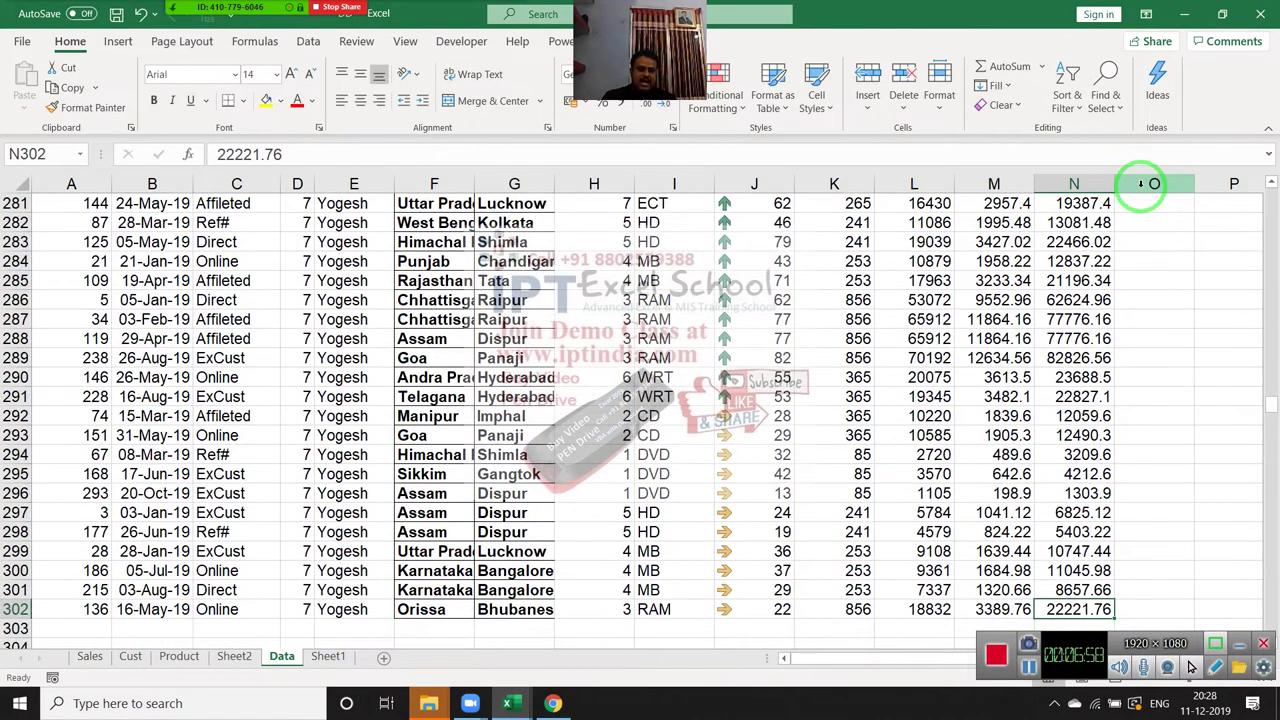
{"action": "key", "text": "Right"}
{"action": "key", "text": "ctrl+shift+Up"}
{"action": "key", "text": "ctrl+d"}
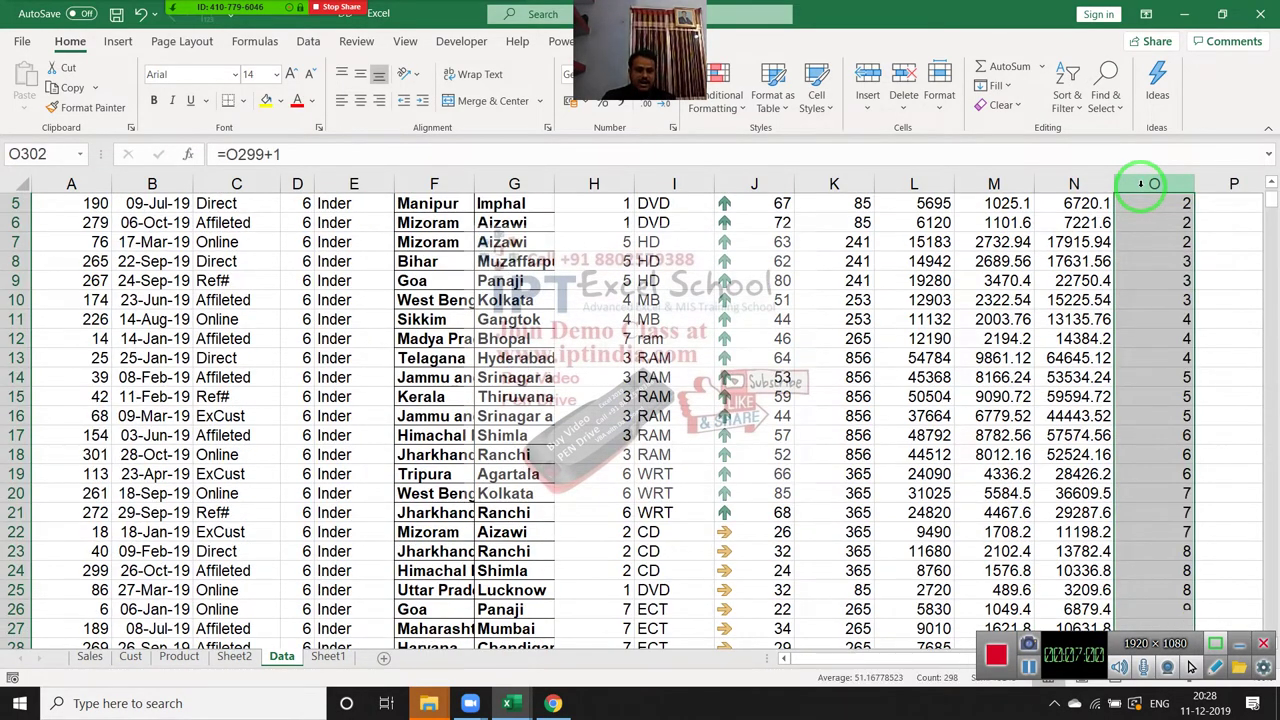
- Check the repeating Sr values and select from O303 to the sheet bottom
{"action": "key", "text": "ctrl+Up"}
{"action": "key", "text": "Down"}
{"action": "key", "text": "shift+Down"}
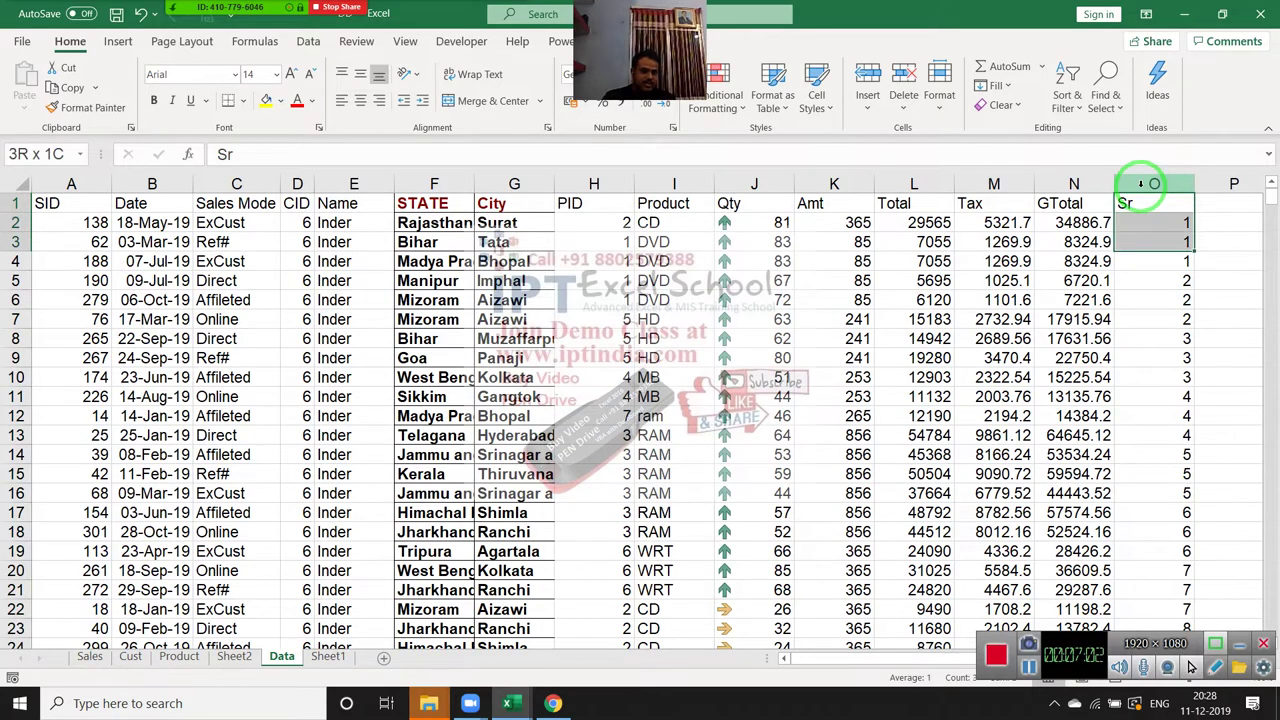
{"action": "key", "text": "Down"}
{"action": "key", "text": "Down"}
{"action": "key", "text": "Down"}
{"action": "key", "text": "shift+Down"}
{"action": "key", "text": "ctrl+Down"}
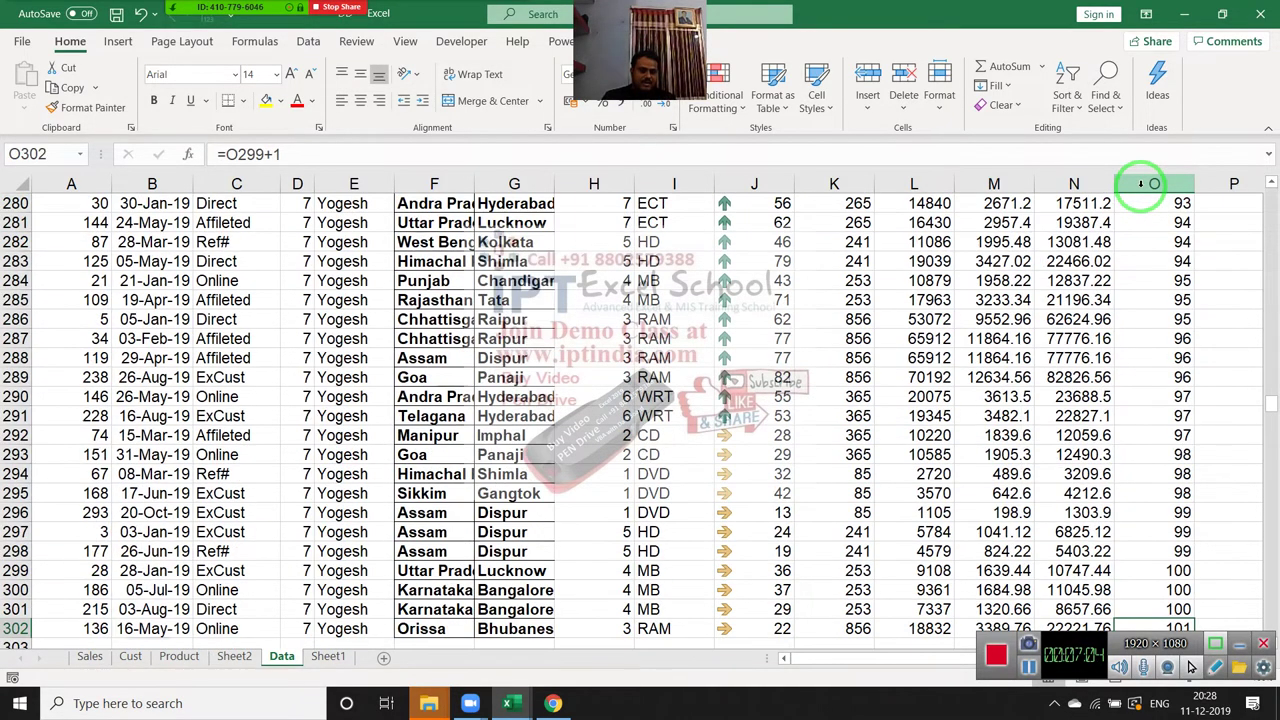
{"action": "key", "text": "Down"}
{"action": "key", "text": "Down"}
{"action": "key", "text": "Up"}
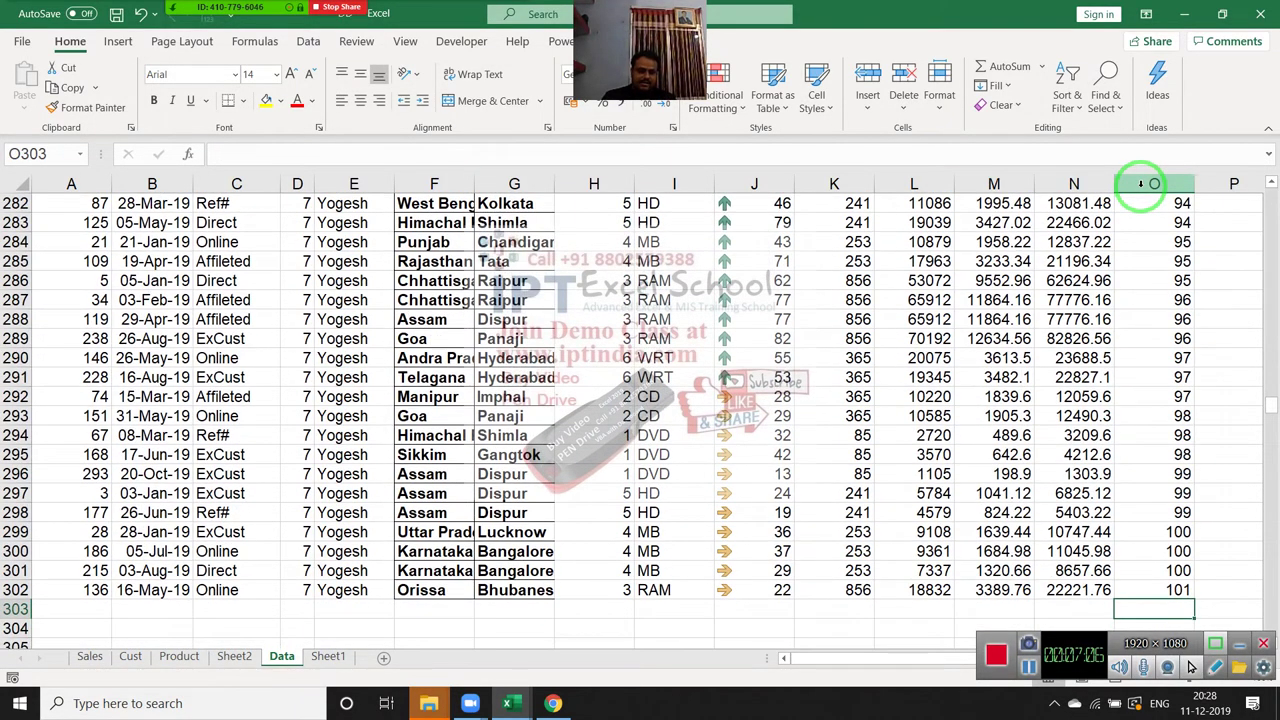
{"action": "key", "text": "ctrl+shift+Down"}
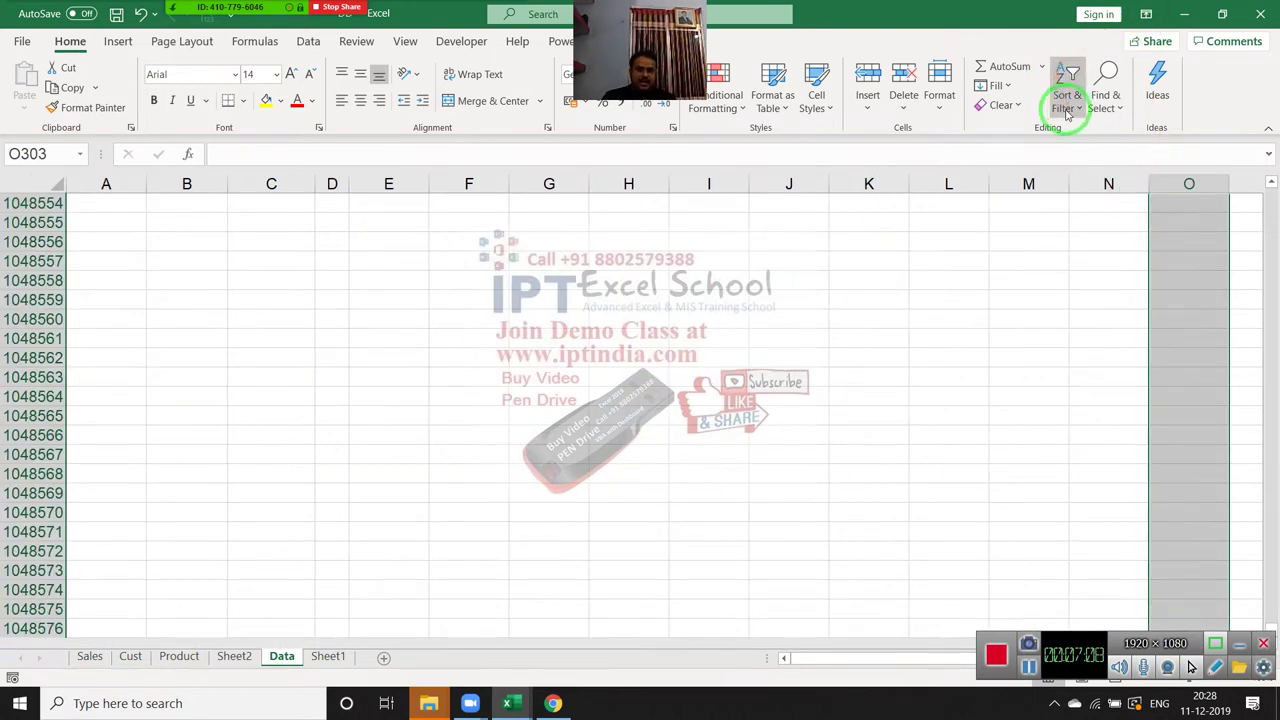
- Enter 1 in O303 and select from there to the bottom of the sheet
{"action": "left_click", "coordinate": [998, 87]}
{"action": "left_click", "coordinate": [1015, 128]}
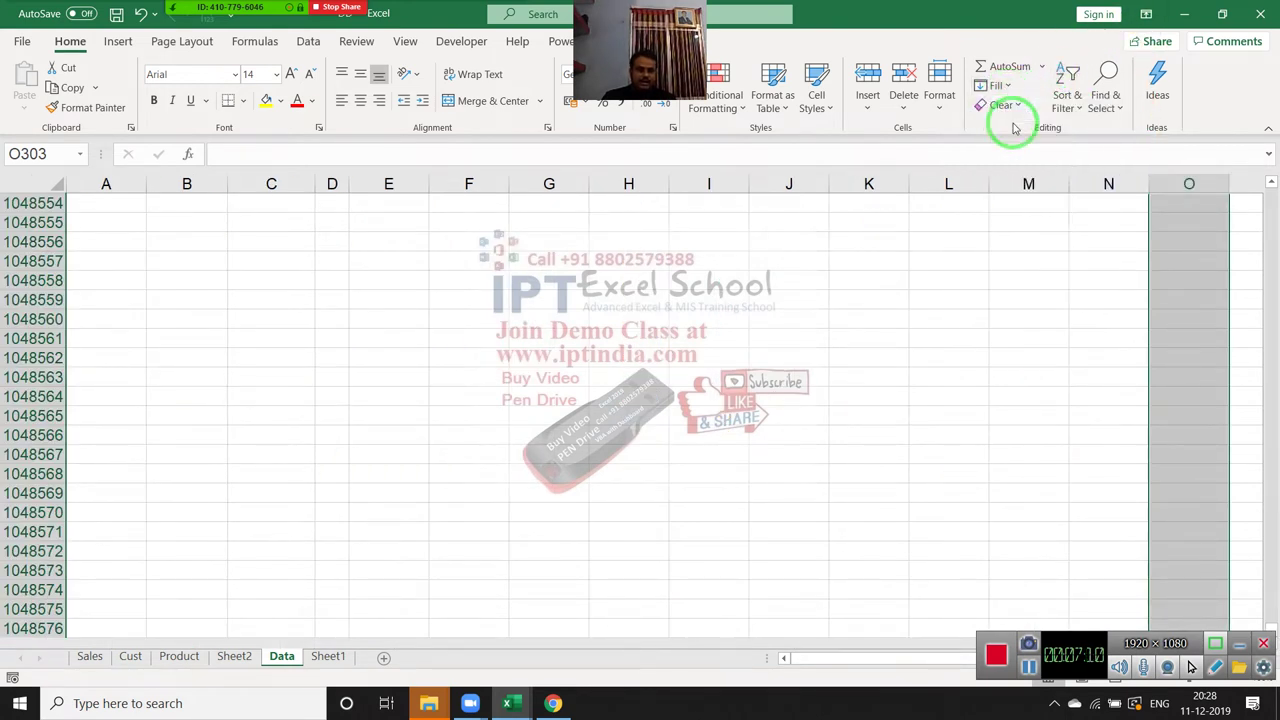
{"action": "key", "text": "ctrl+Up"}
{"action": "key", "text": "Down"}
{"action": "type", "text": "1"}
{"action": "key", "text": "Return"}
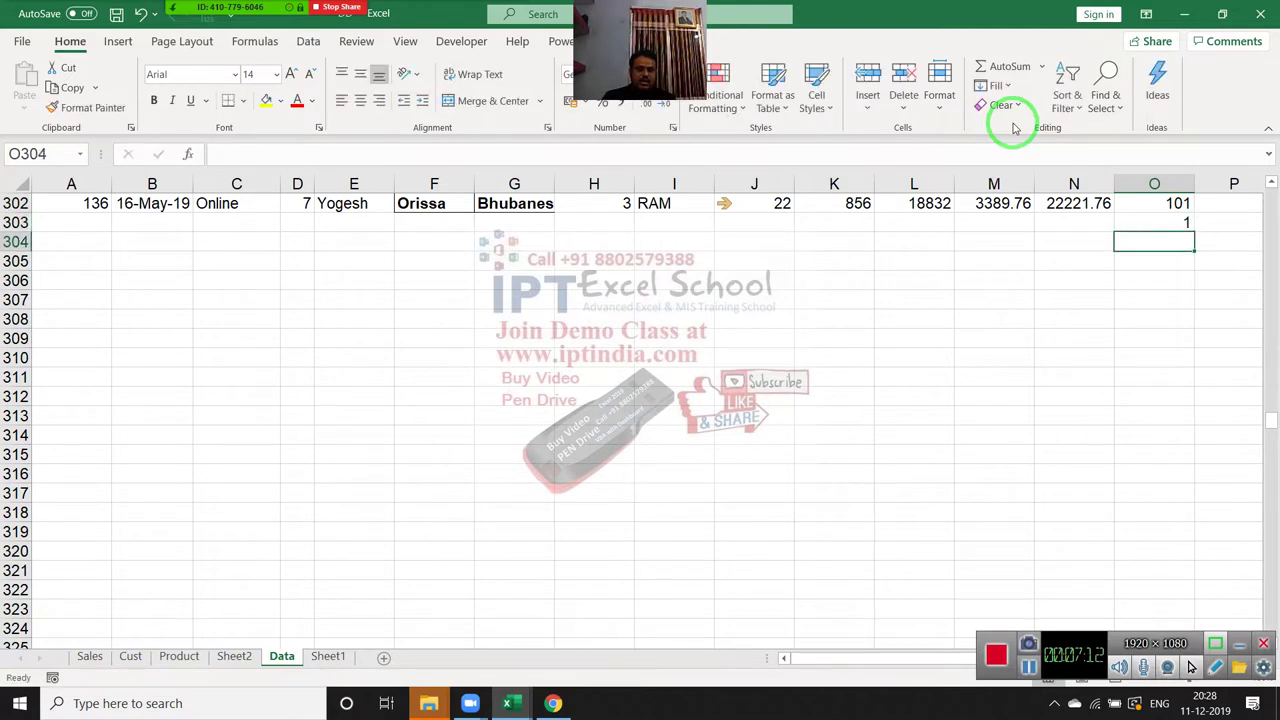
{"action": "key", "text": "Up"}
{"action": "key", "text": "ctrl+shift+Down"}
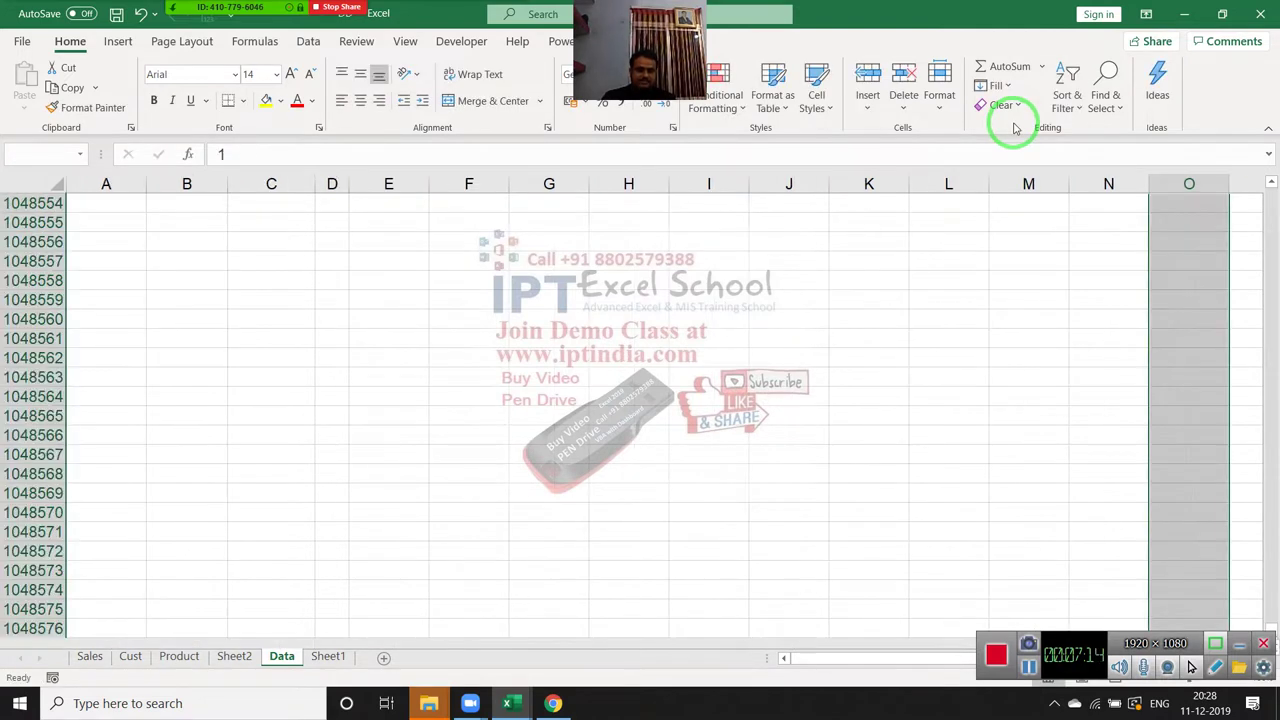
- Fill the selection as a linear column series with stop value 101
{"action": "left_click", "coordinate": [996, 86]}
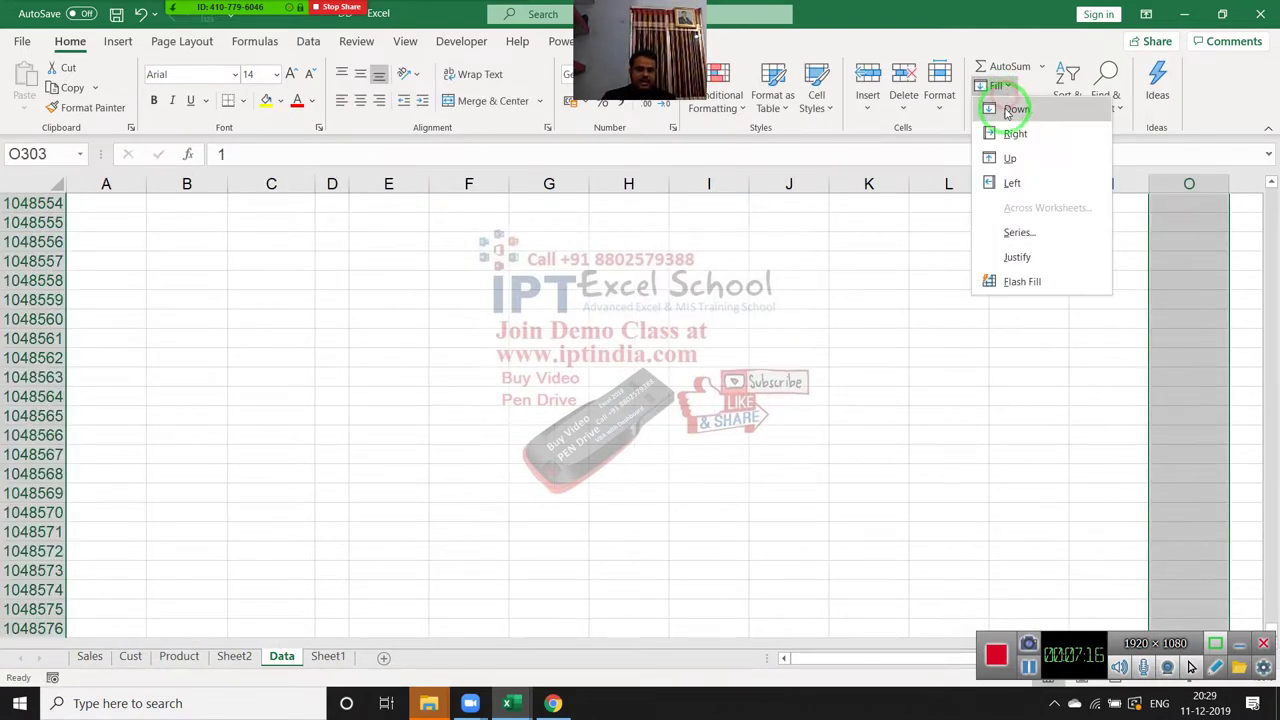
{"action": "left_click", "coordinate": [1019, 232]}
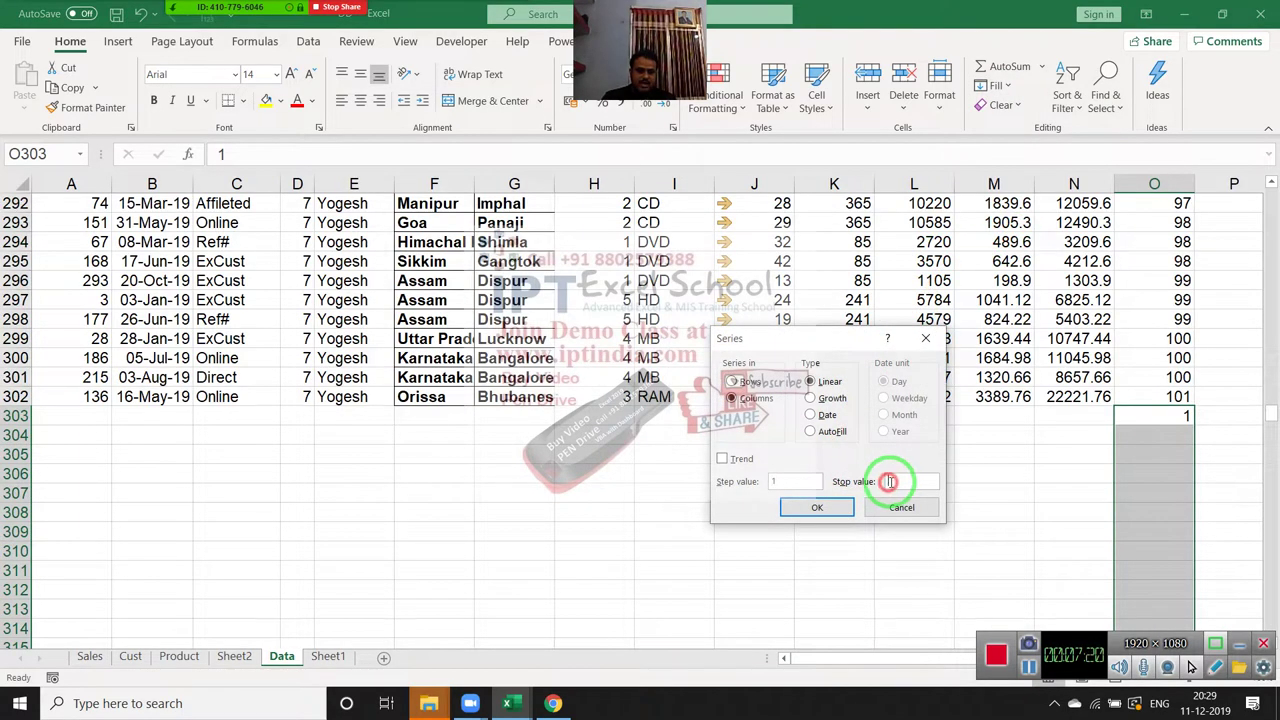
{"action": "left_click", "coordinate": [889, 481]}
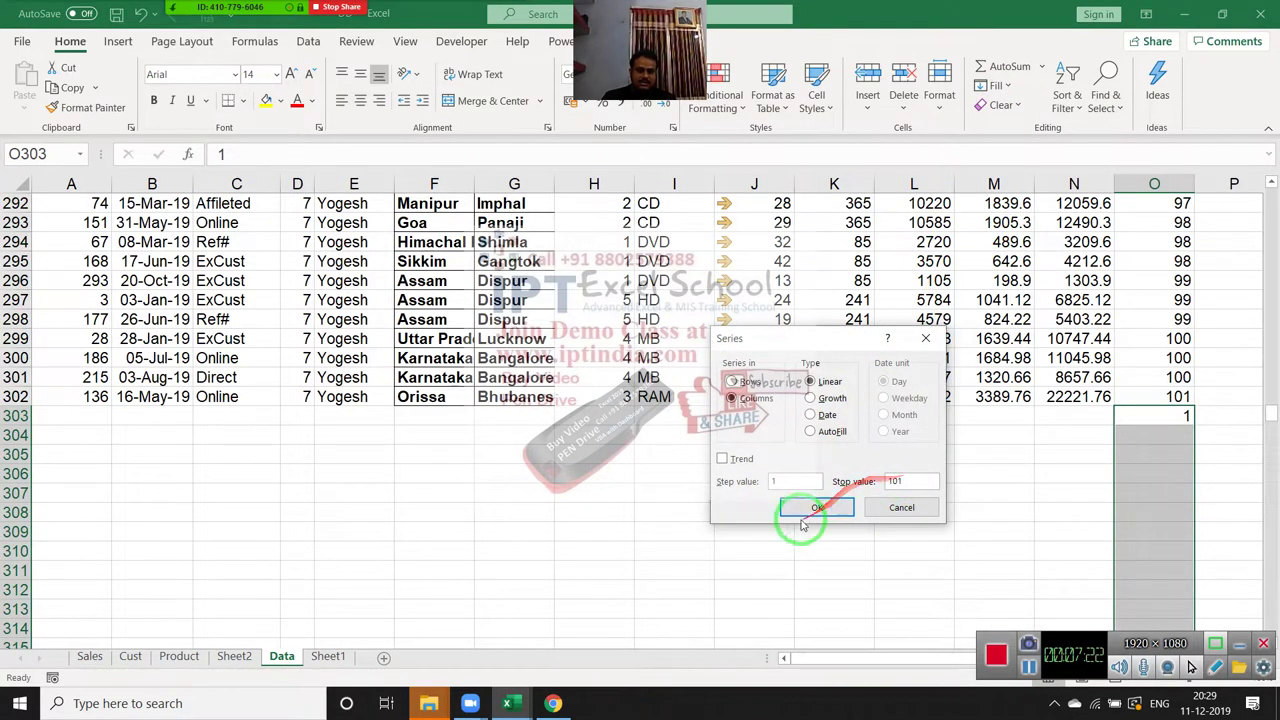
{"action": "left_click", "coordinate": [816, 507]}
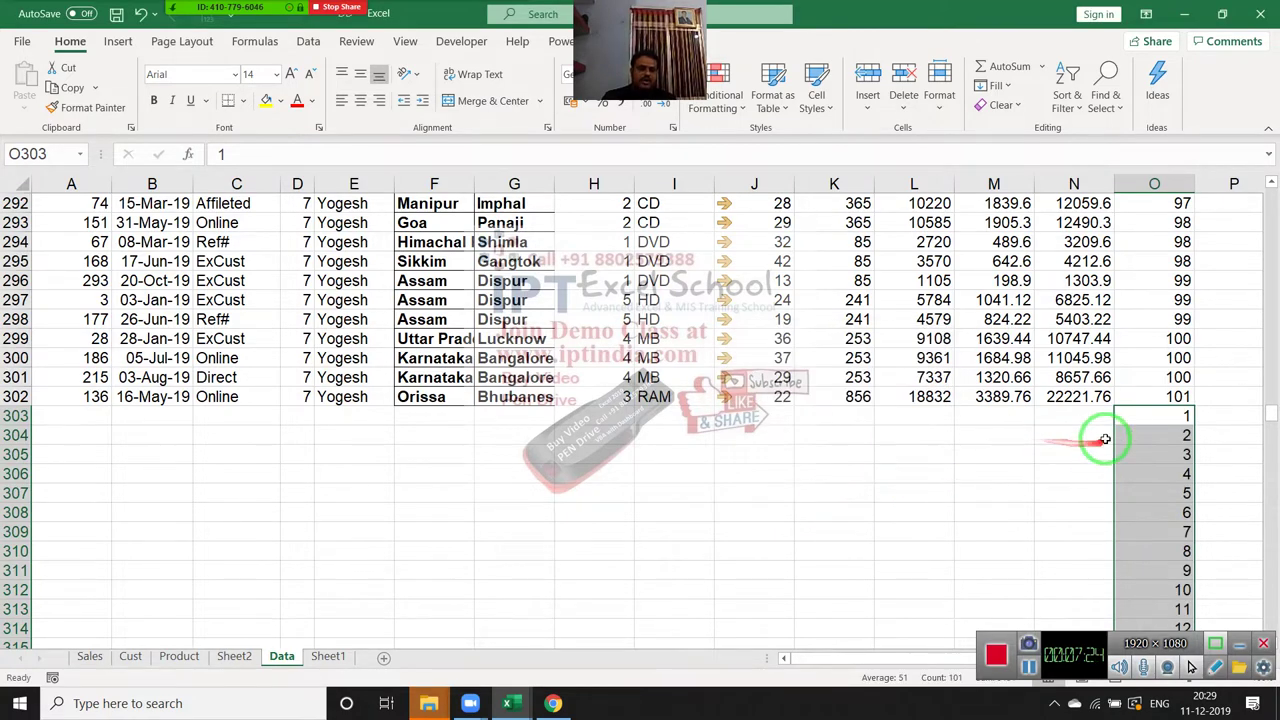
{"action": "left_click", "coordinate": [1129, 395]}
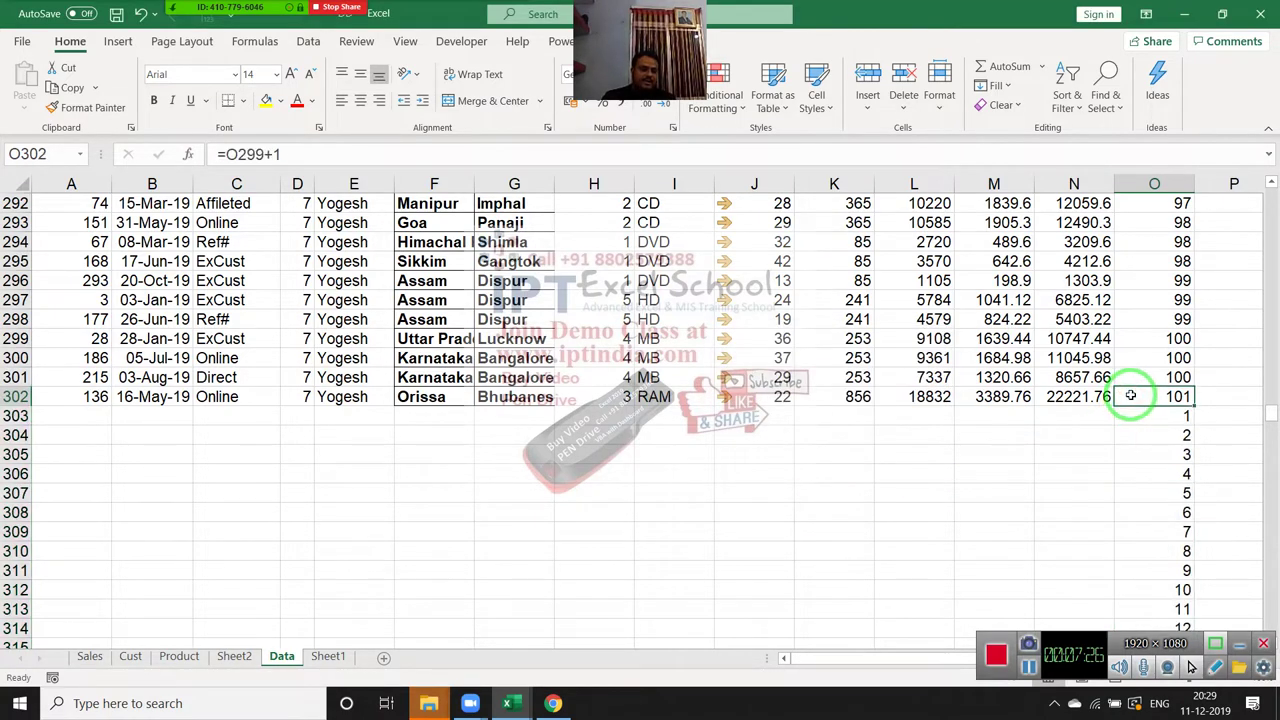
- Enter 1 and 2 to start the 1–101 helper series below the data
{"action": "key", "text": "ctrl+shift+Up"}
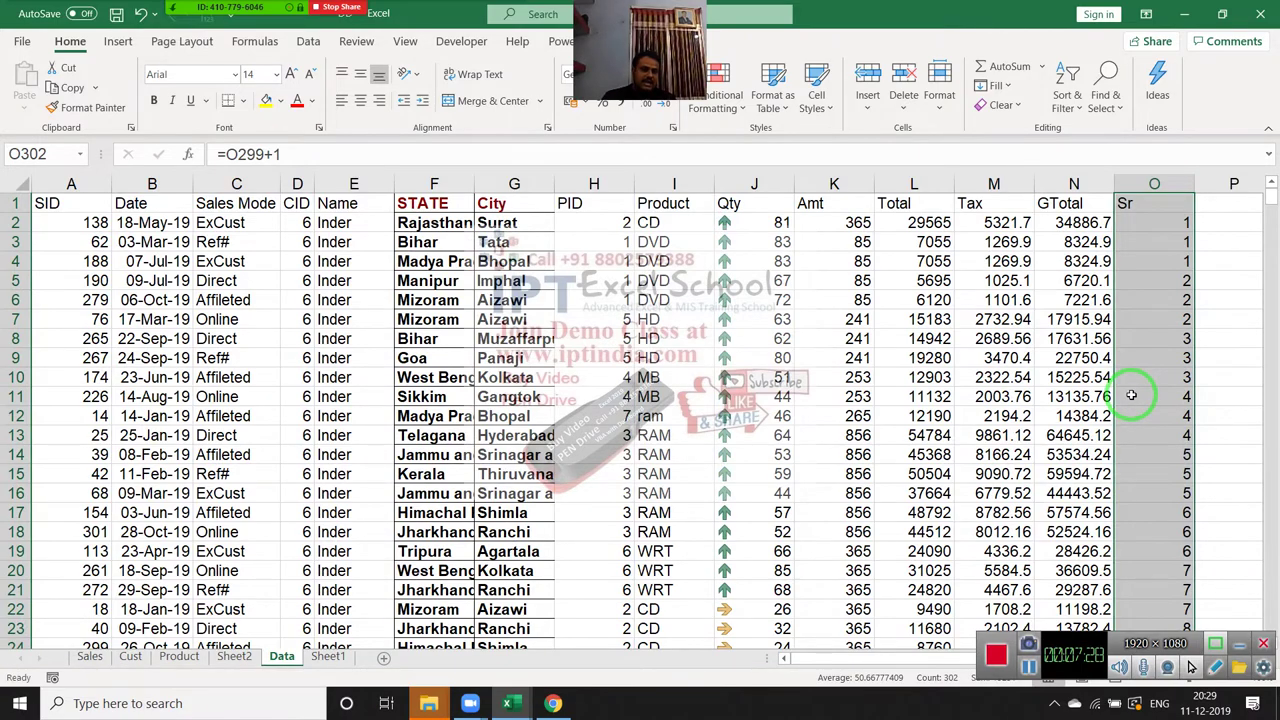
{"action": "key", "text": "Left"}
{"action": "type", "text": "1"}
{"action": "key", "text": "Return"}
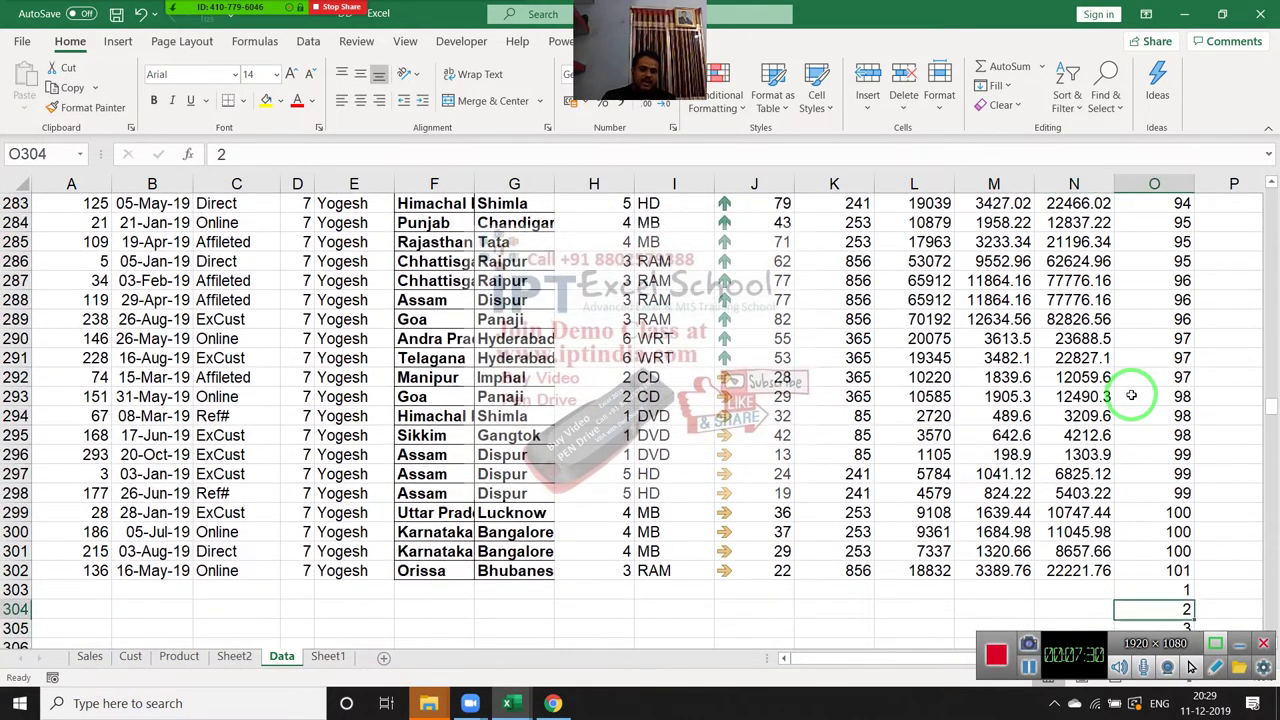
{"action": "type", "text": "2"}
{"action": "key", "text": "Return"}
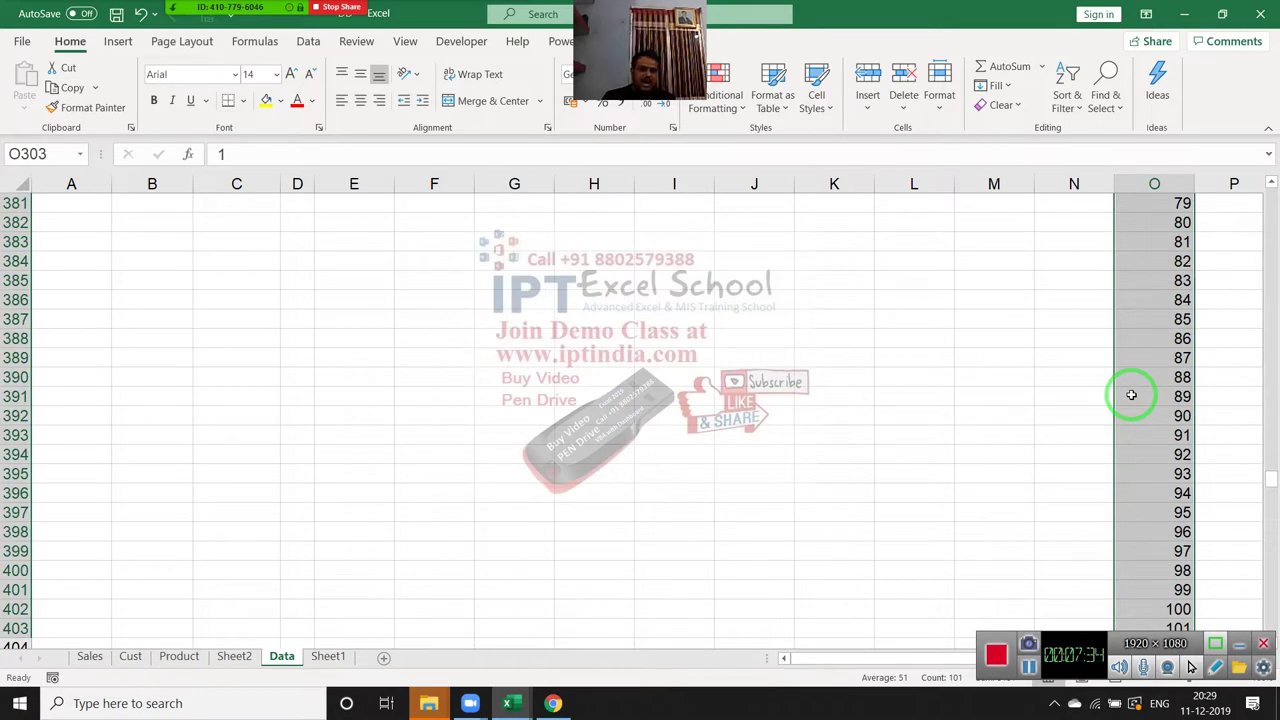
- Select the whole table A1:O403 from the end of the helper series
{"action": "key", "text": "Down"}
{"action": "key", "text": "ctrl+Down"}
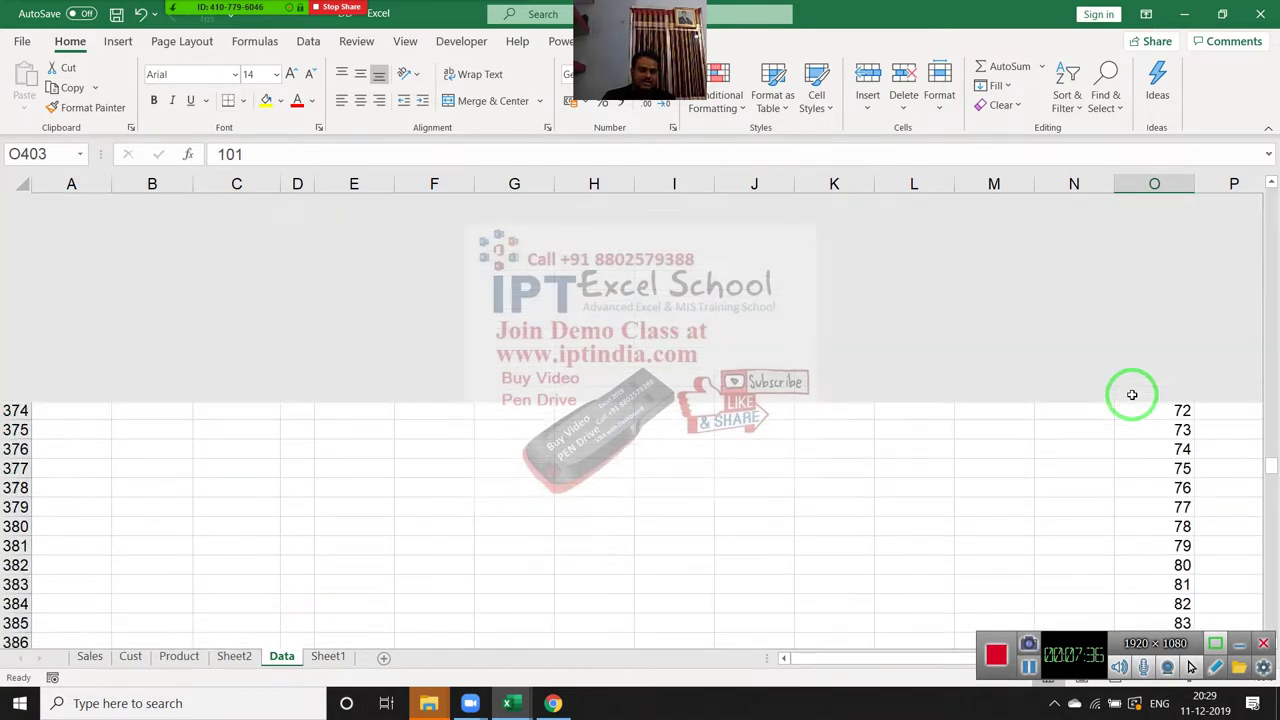
{"action": "key", "text": "ctrl+shift+Left"}
{"action": "key", "text": "ctrl+shift+Up"}
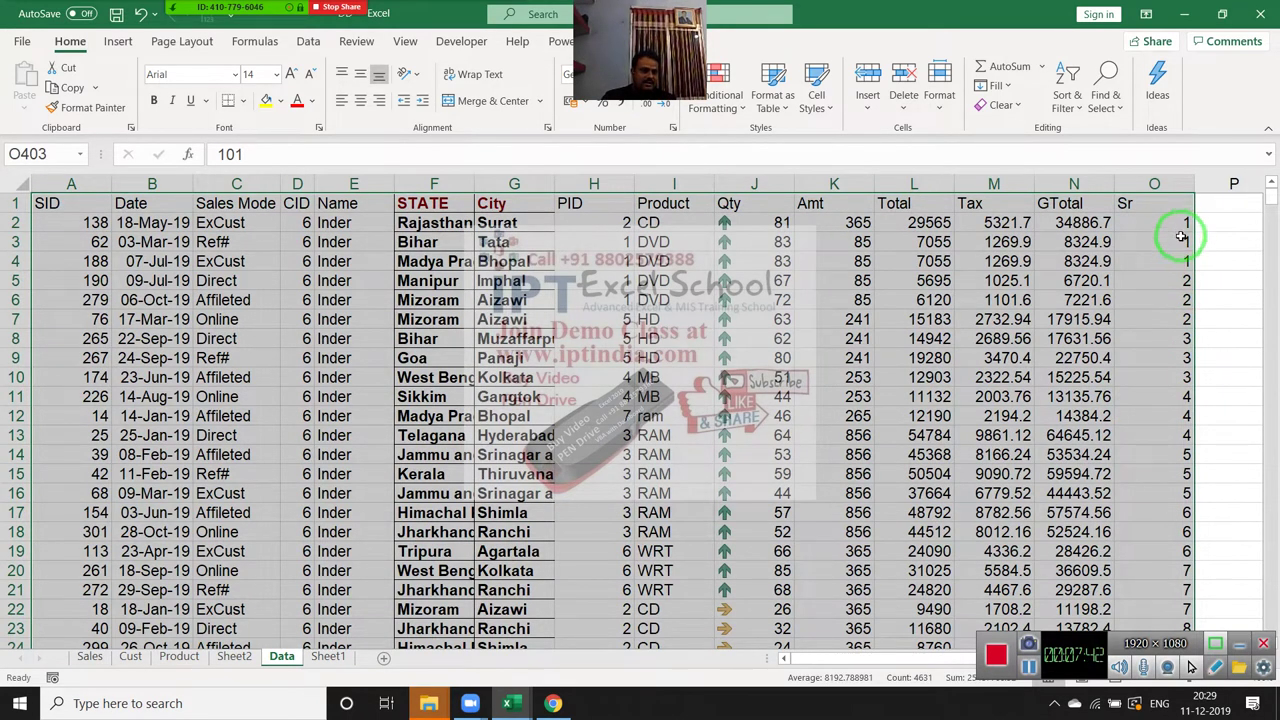
{"action": "scroll", "coordinate": [1154, 390], "scroll_direction": "down", "scroll_amount": 2}
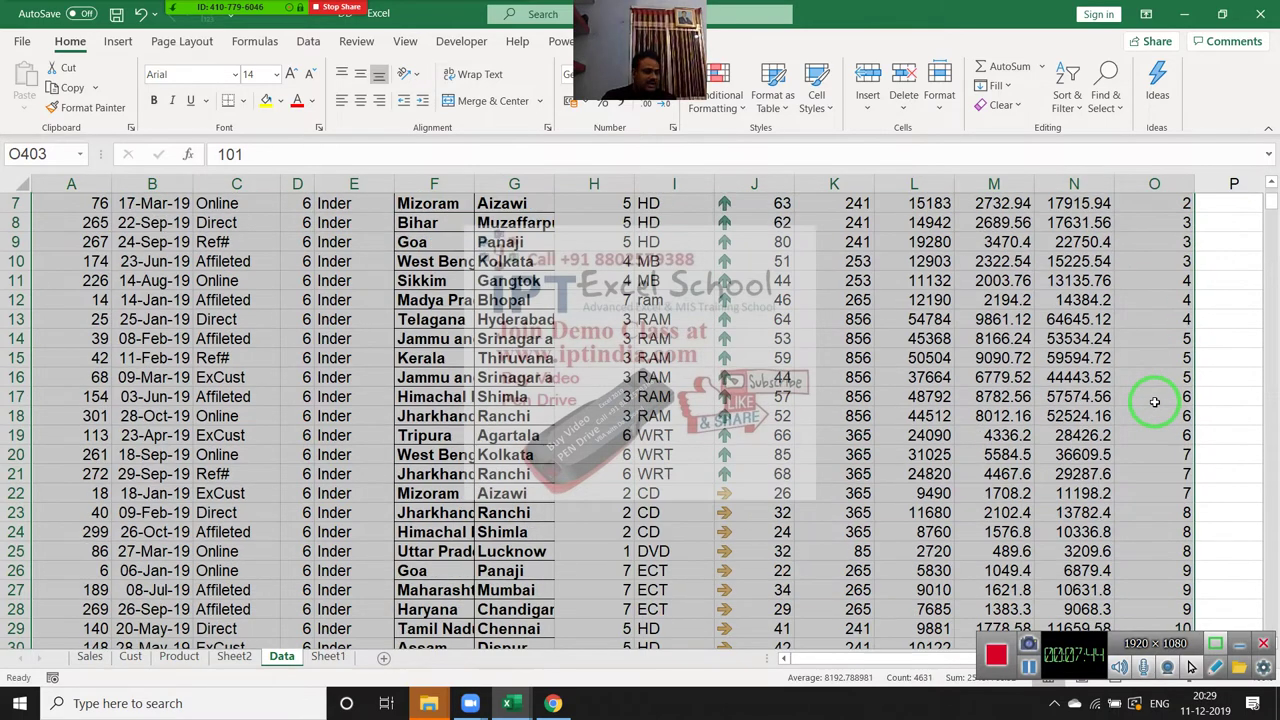
{"action": "scroll", "coordinate": [1154, 393], "scroll_direction": "up", "scroll_amount": 2}
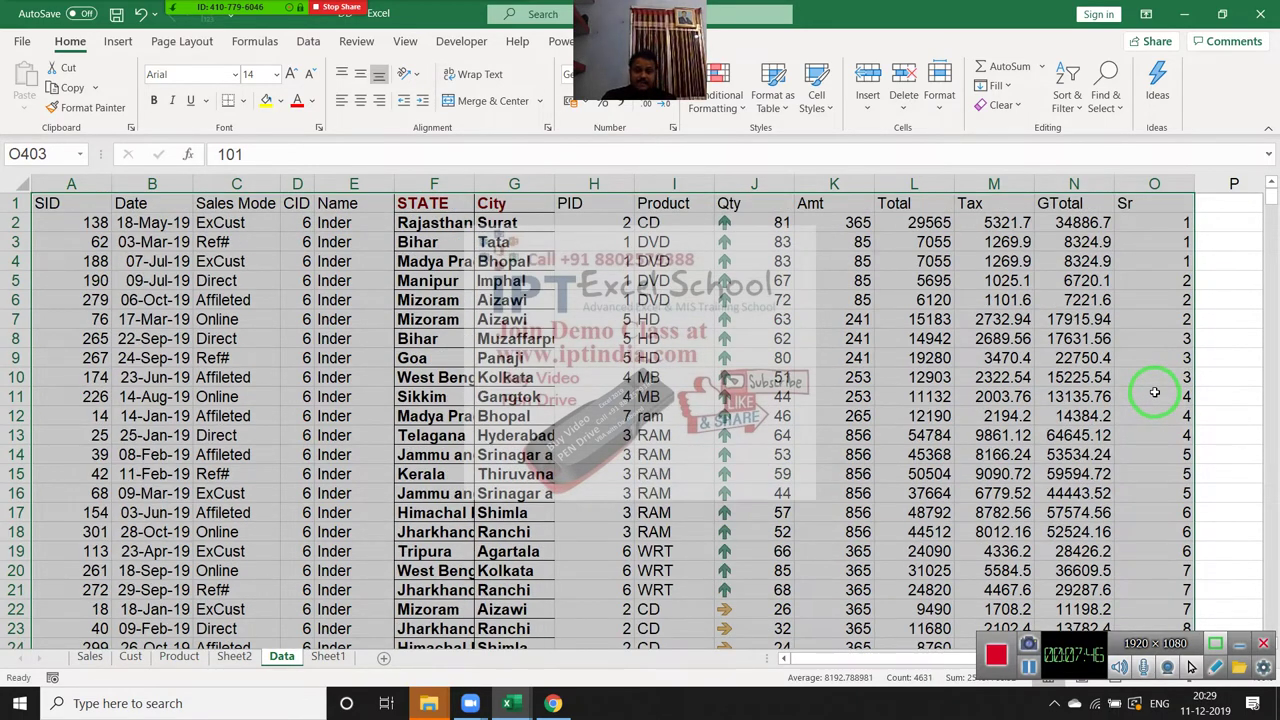
- Custom-sort the table by Sr, smallest to largest, and scroll to check the result
{"action": "left_click", "coordinate": [1104, 107]}
{"action": "left_click", "coordinate": [1108, 190]}
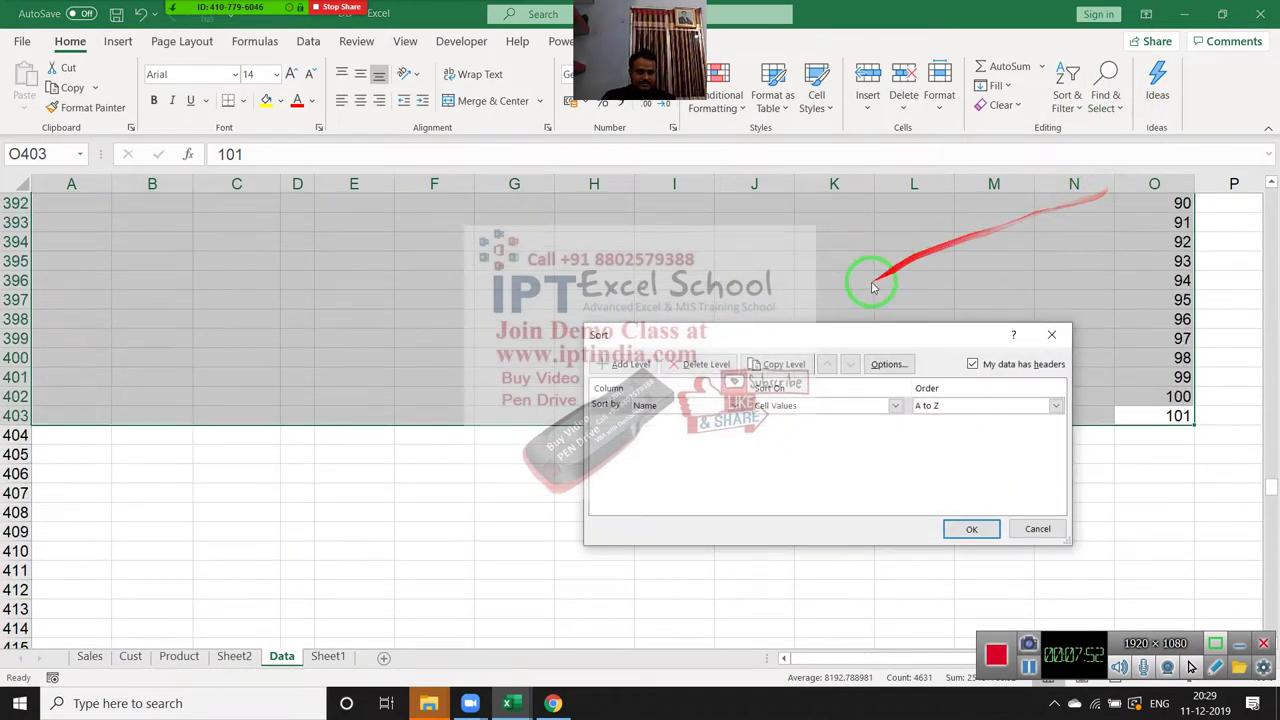
{"action": "left_click", "coordinate": [700, 408]}
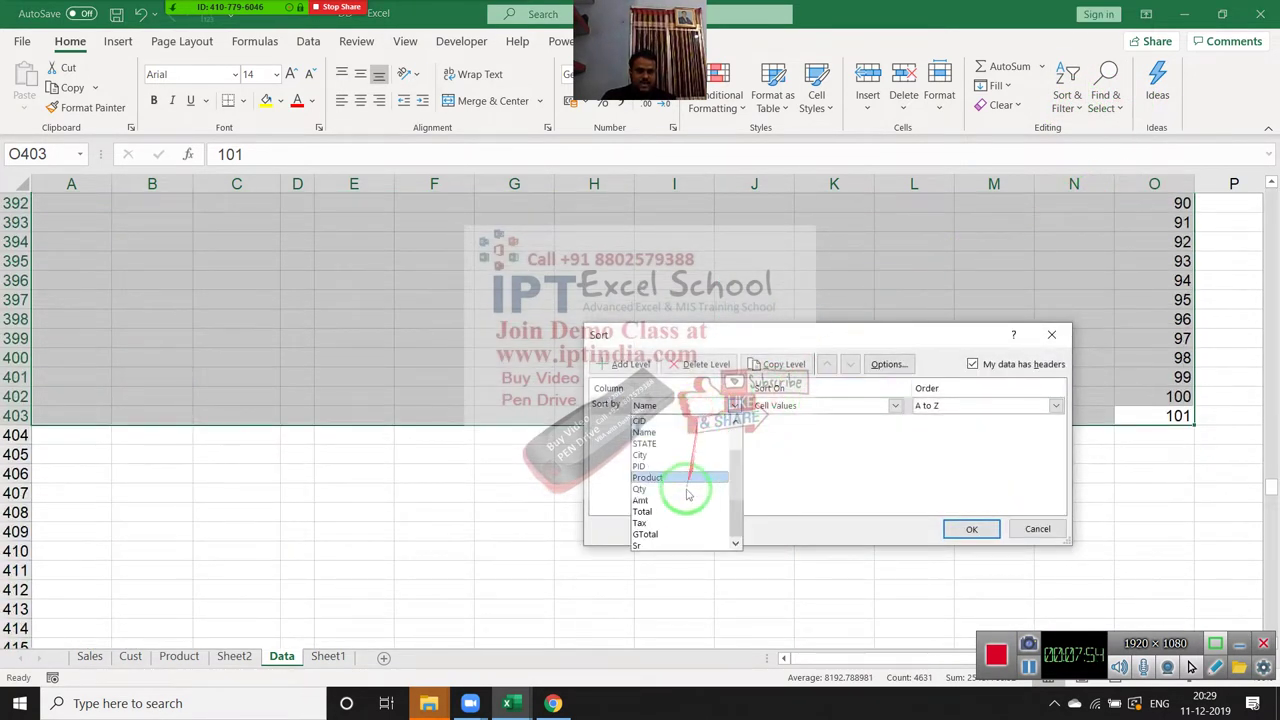
{"action": "left_click", "coordinate": [666, 540]}
{"action": "left_click", "coordinate": [970, 533]}
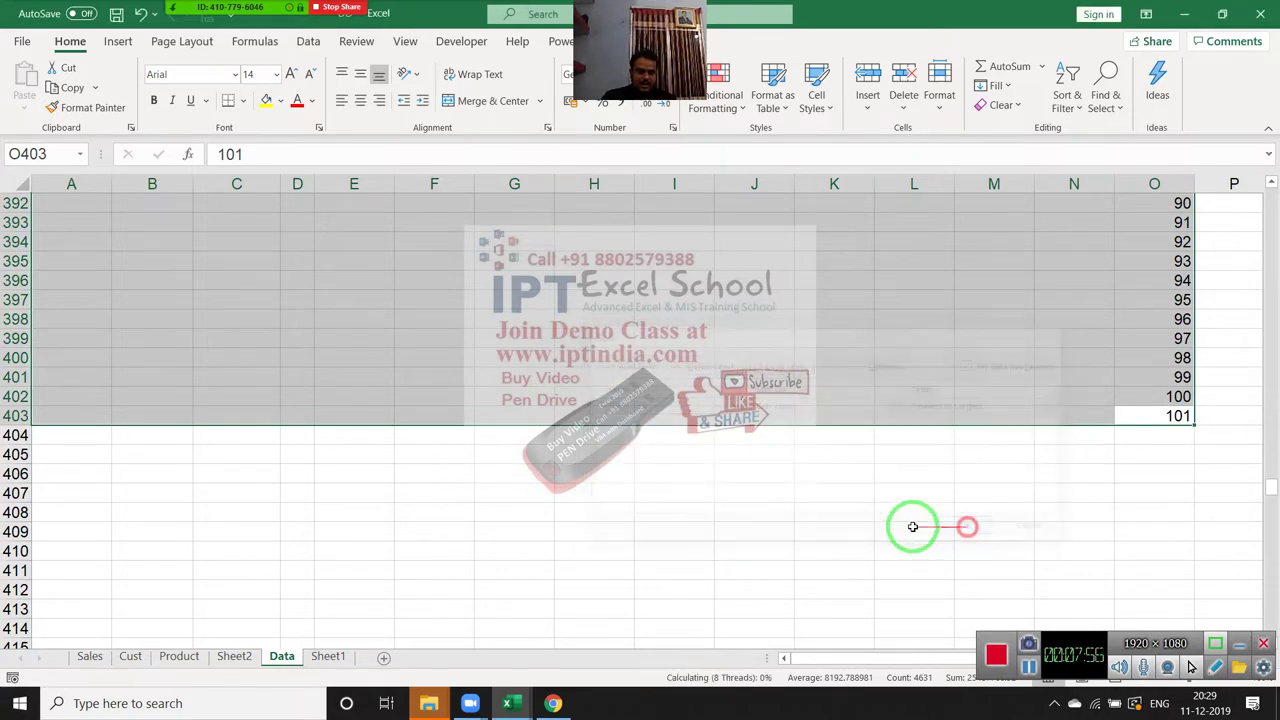
{"action": "scroll", "coordinate": [943, 480], "scroll_direction": "up", "scroll_amount": 8}
{"action": "scroll", "coordinate": [943, 480], "scroll_direction": "up", "scroll_amount": 8}
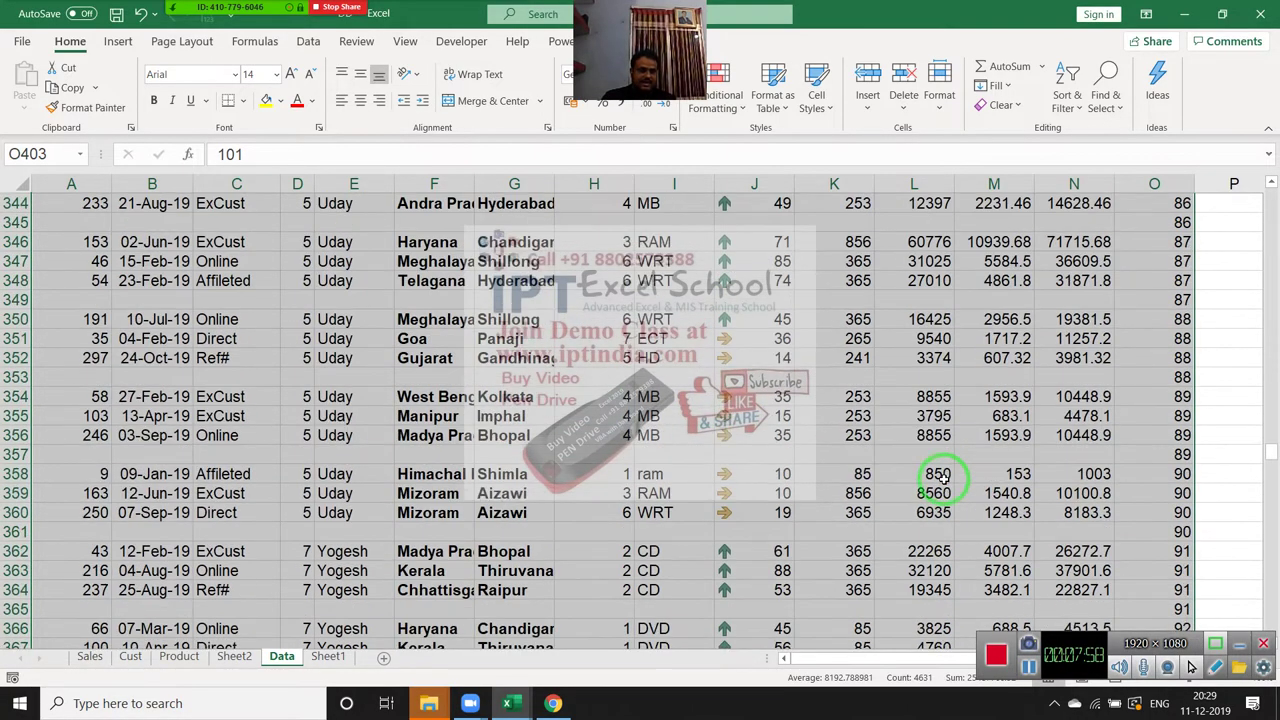
{"action": "scroll", "coordinate": [943, 480], "scroll_direction": "up", "scroll_amount": 9}
{"action": "scroll", "coordinate": [943, 480], "scroll_direction": "up", "scroll_amount": 7}
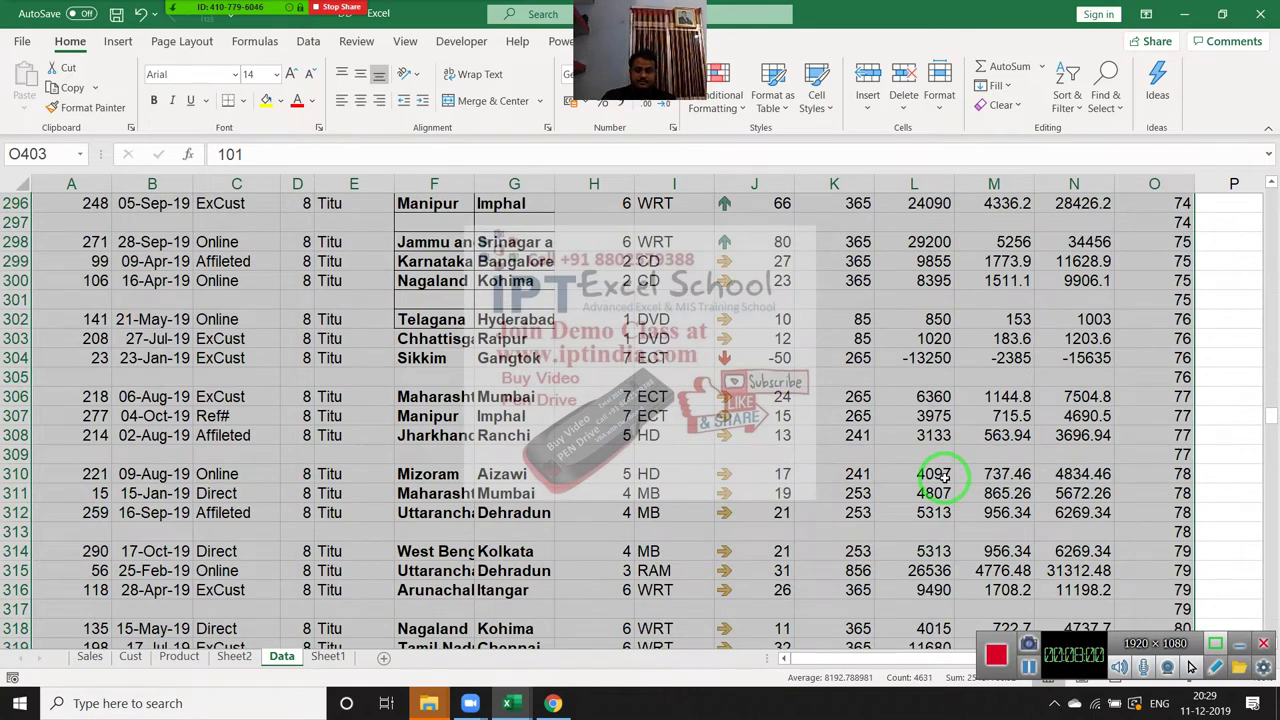
{"action": "scroll", "coordinate": [943, 478], "scroll_direction": "down", "scroll_amount": 20}
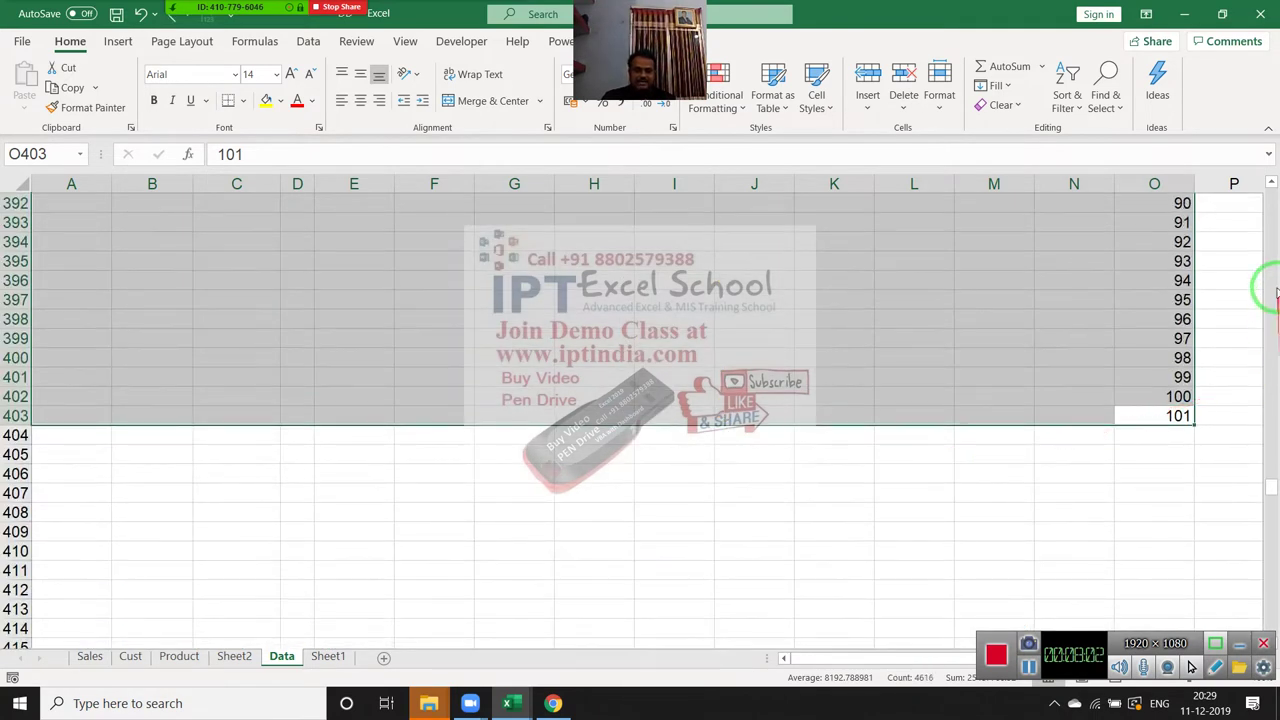
- Delete everything in column O, including Sr numbers and helper series, then return to the header row
{"action": "left_click", "coordinate": [1190, 297]}
{"action": "key", "text": "ctrl+space"}
{"action": "key", "text": "Delete"}
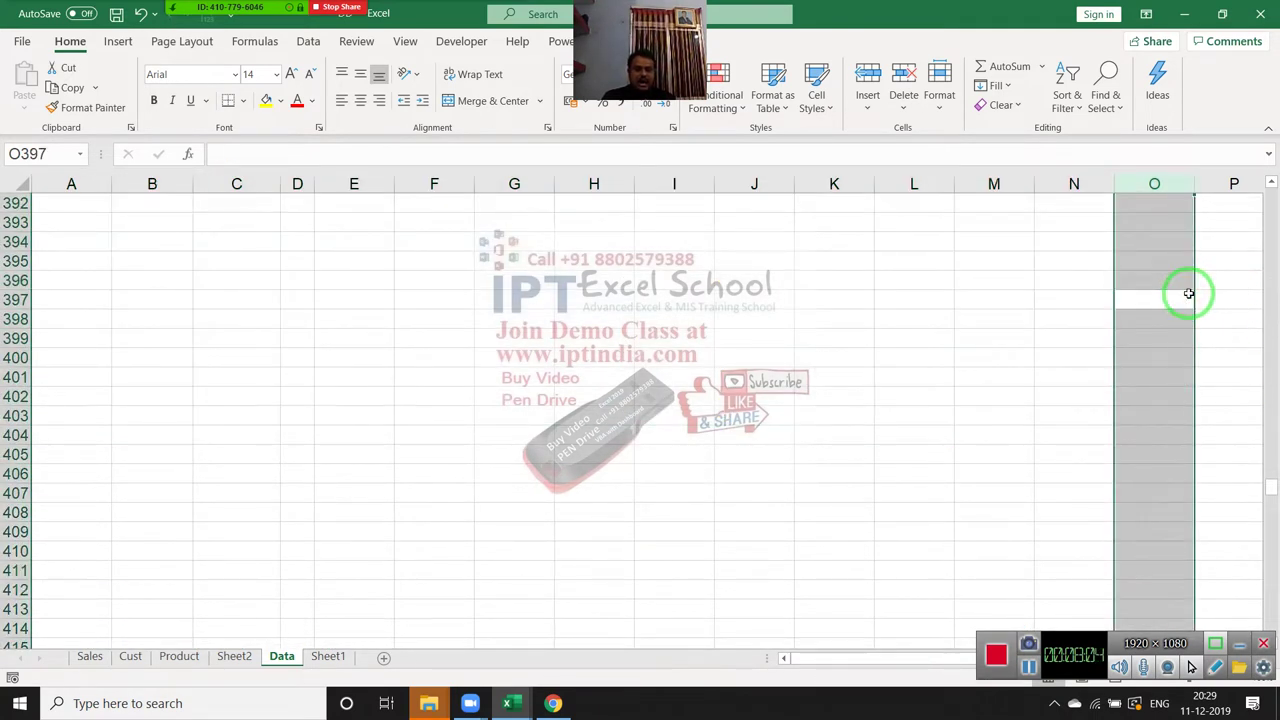
{"action": "left_click", "coordinate": [1189, 290]}
{"action": "key", "text": "Up"}
{"action": "key", "text": "ctrl+Up"}
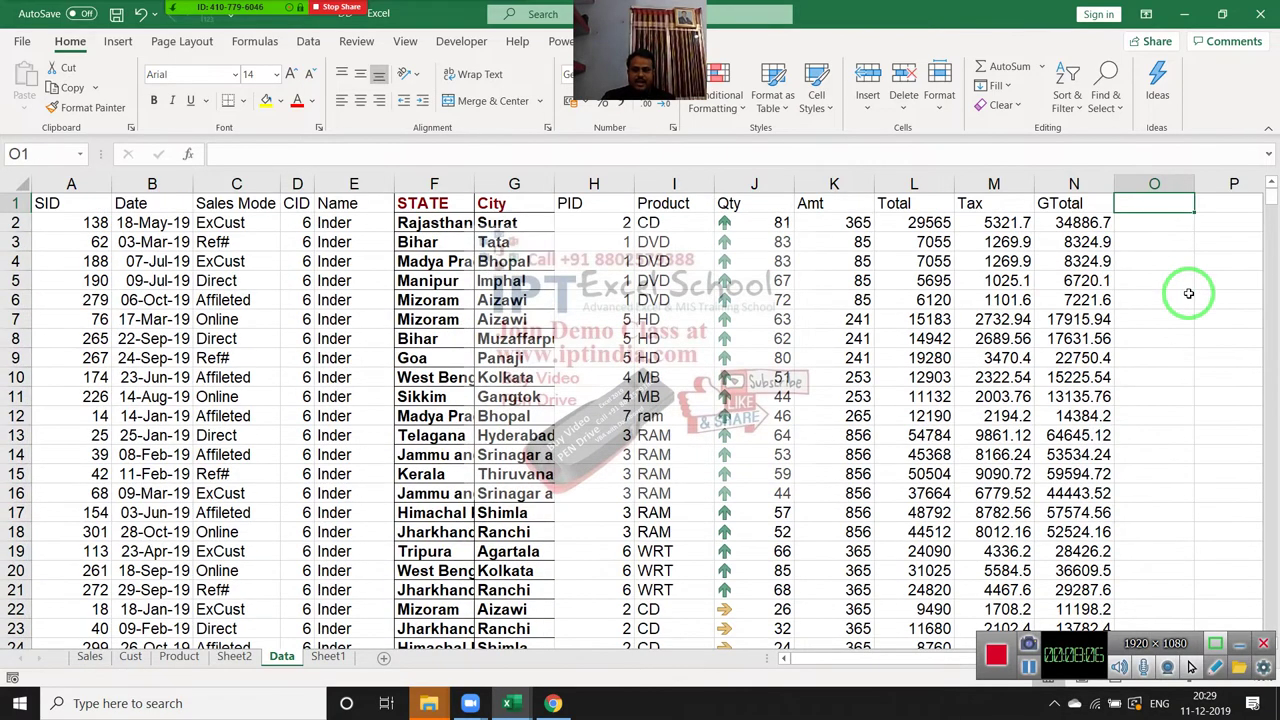
{"action": "key", "text": "ctrl+Left"}
{"action": "key", "text": "ctrl+Left"}
{"action": "key", "text": "ctrl+Left"}
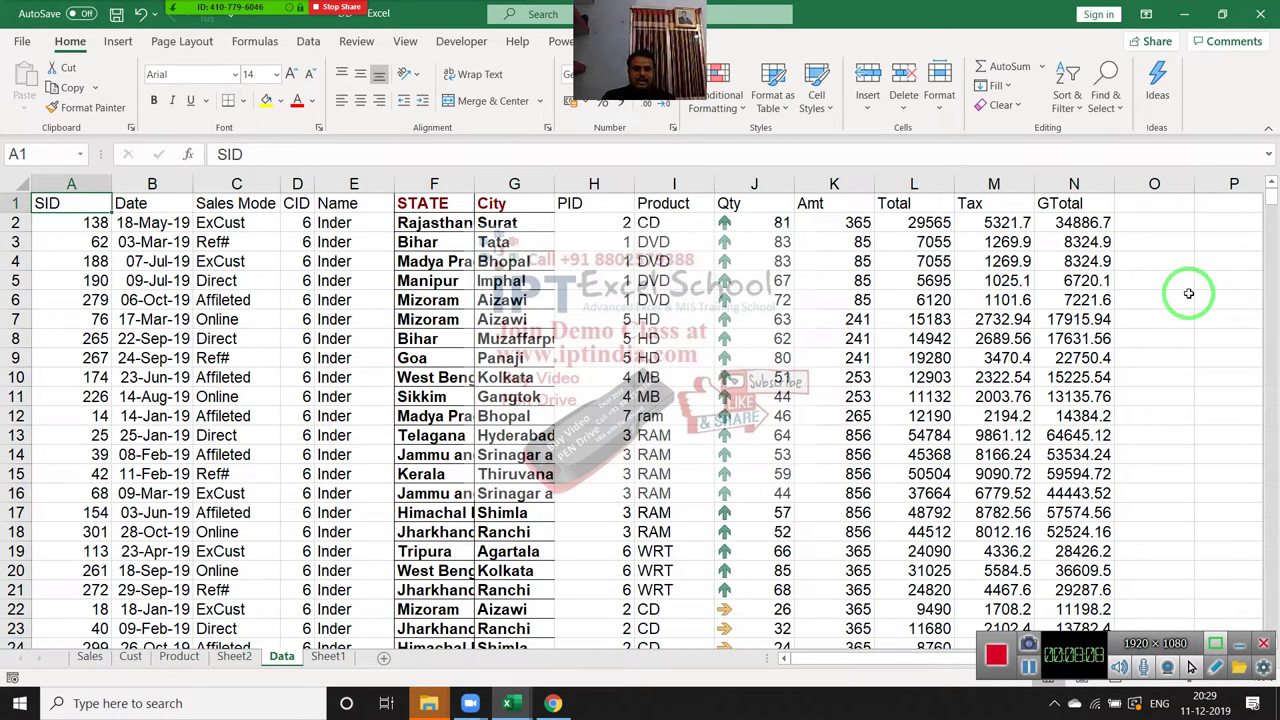
{"action": "key", "text": "Right"}
- Sort the table A to Z by STATE and widen the STATE column
{"action": "key", "text": "Right"}
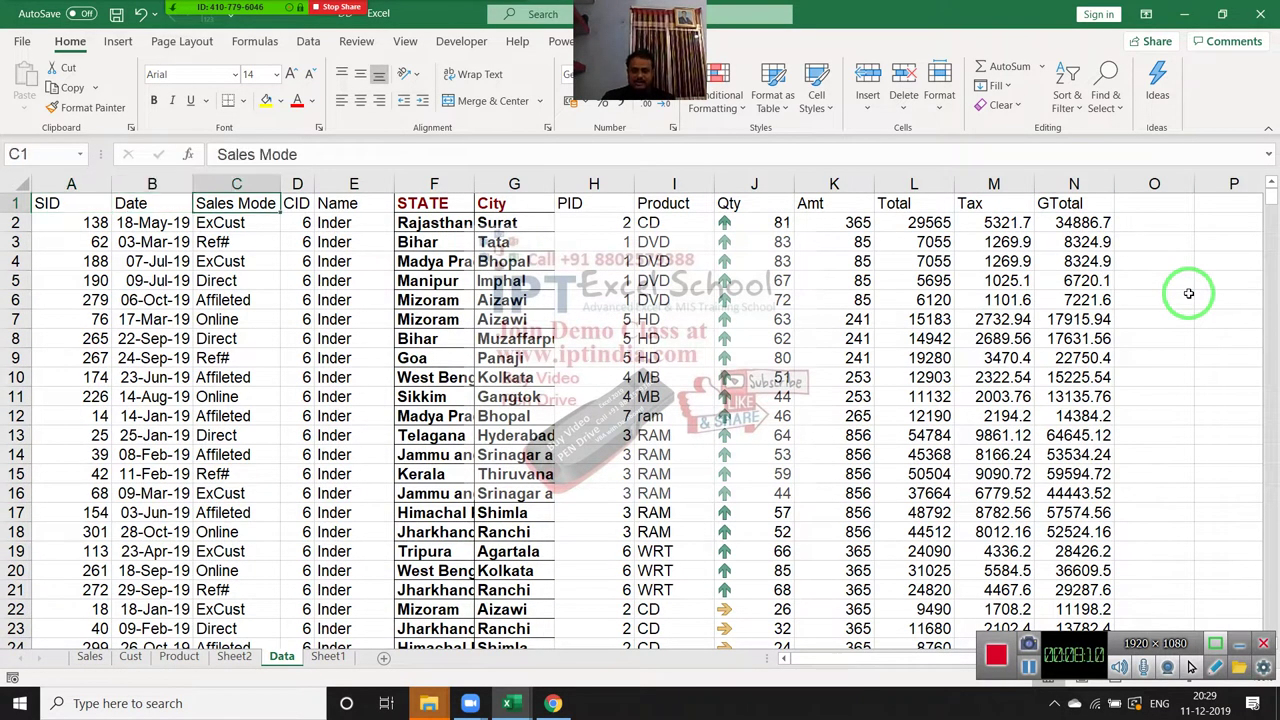
{"action": "key", "text": "Right"}
{"action": "key", "text": "Right"}
{"action": "key", "text": "Right"}
{"action": "key", "text": "Left"}
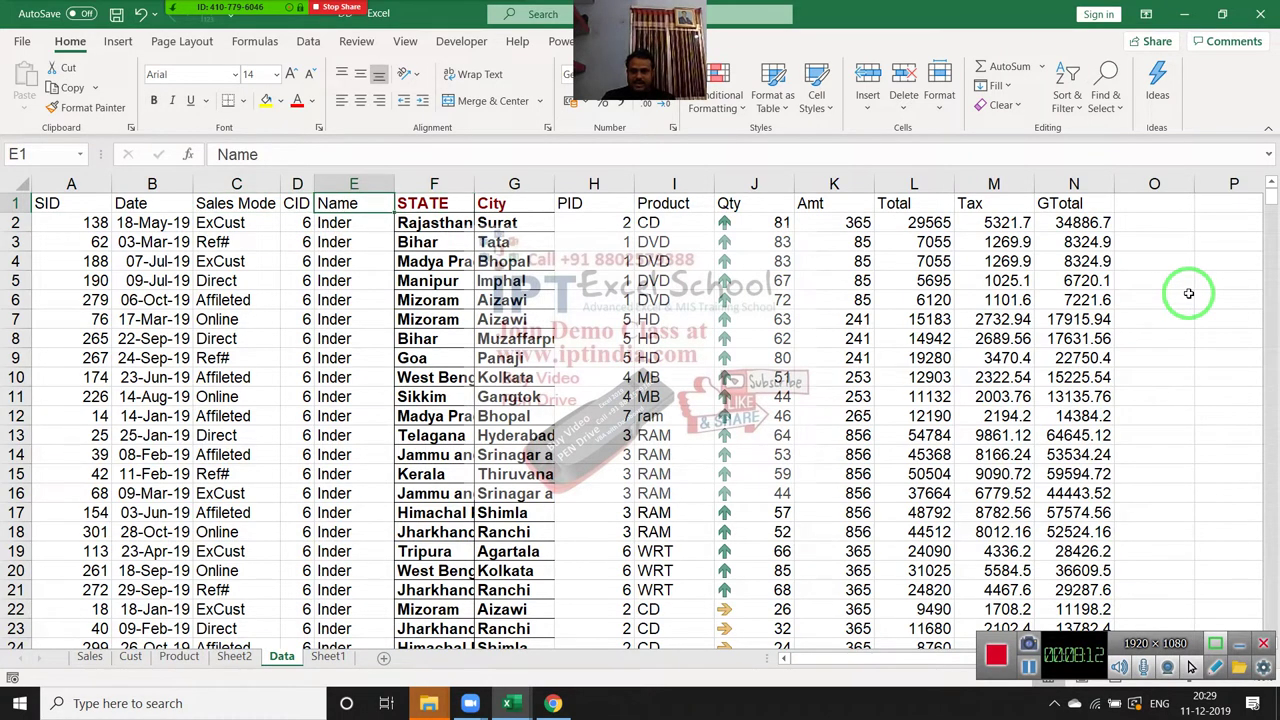
{"action": "key", "text": "Right"}
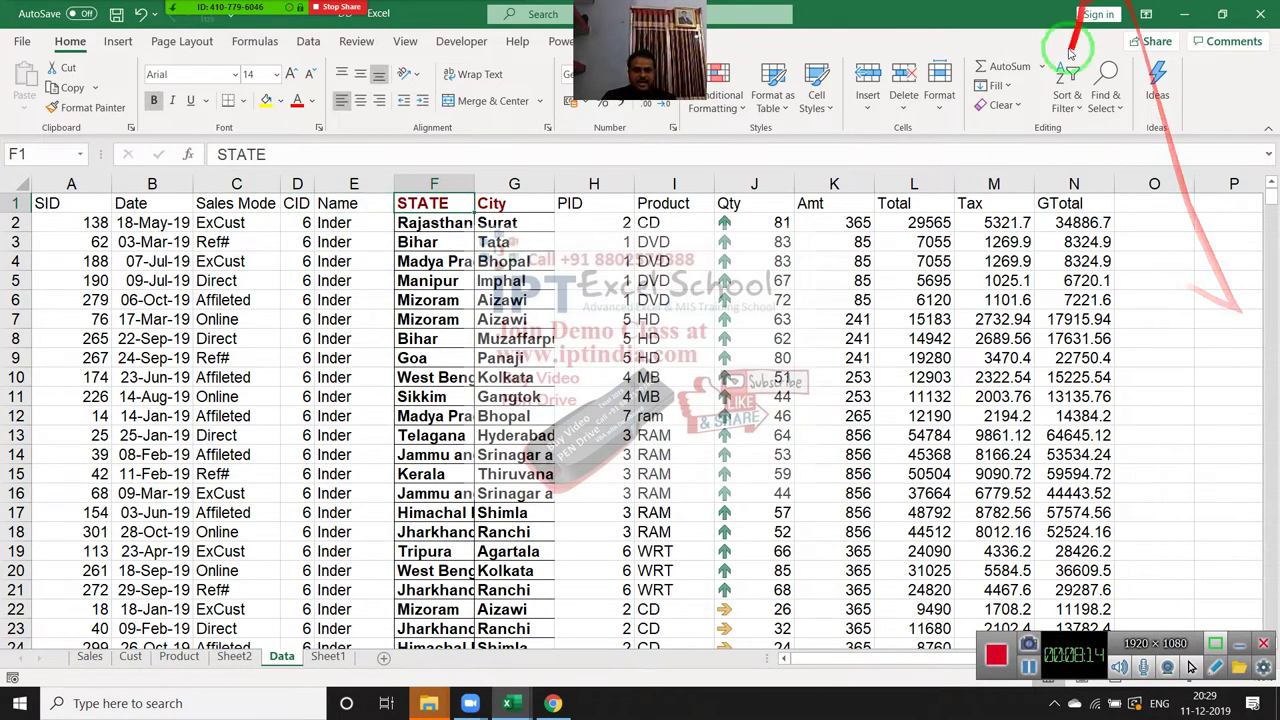
{"action": "left_click", "coordinate": [1000, 86]}
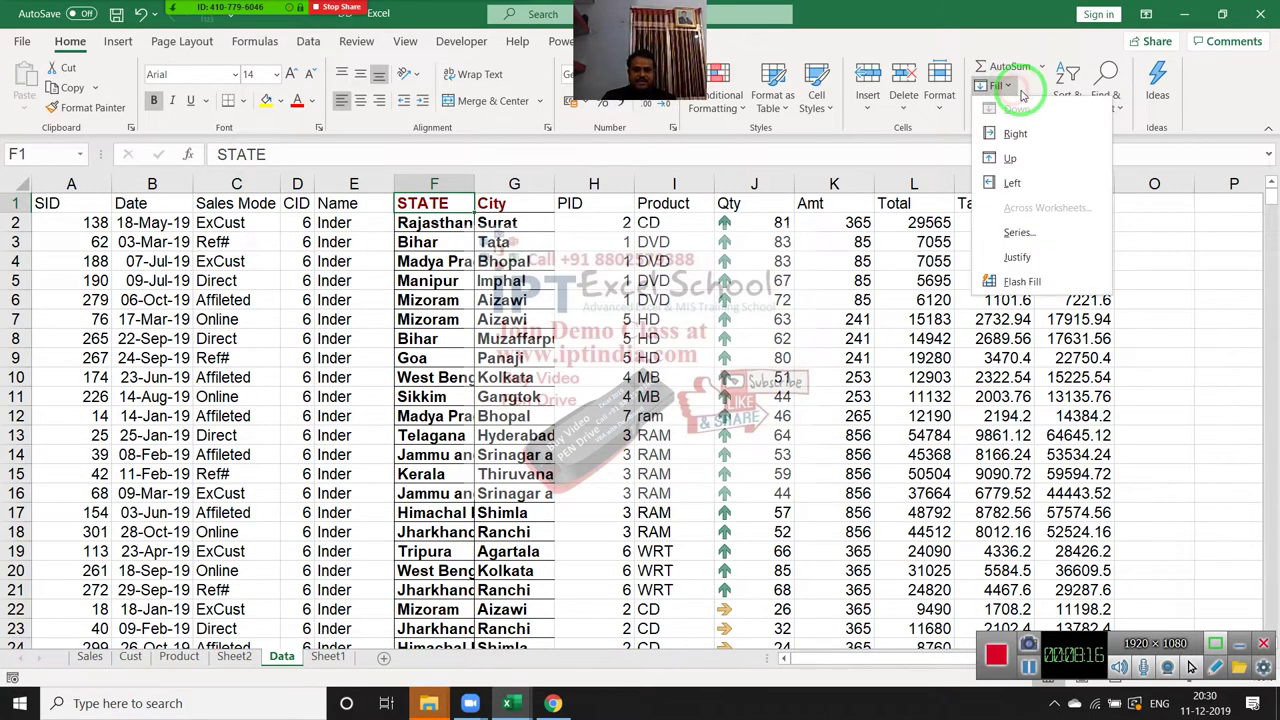
{"action": "left_click", "coordinate": [1201, 165]}
{"action": "left_click", "coordinate": [1068, 100]}
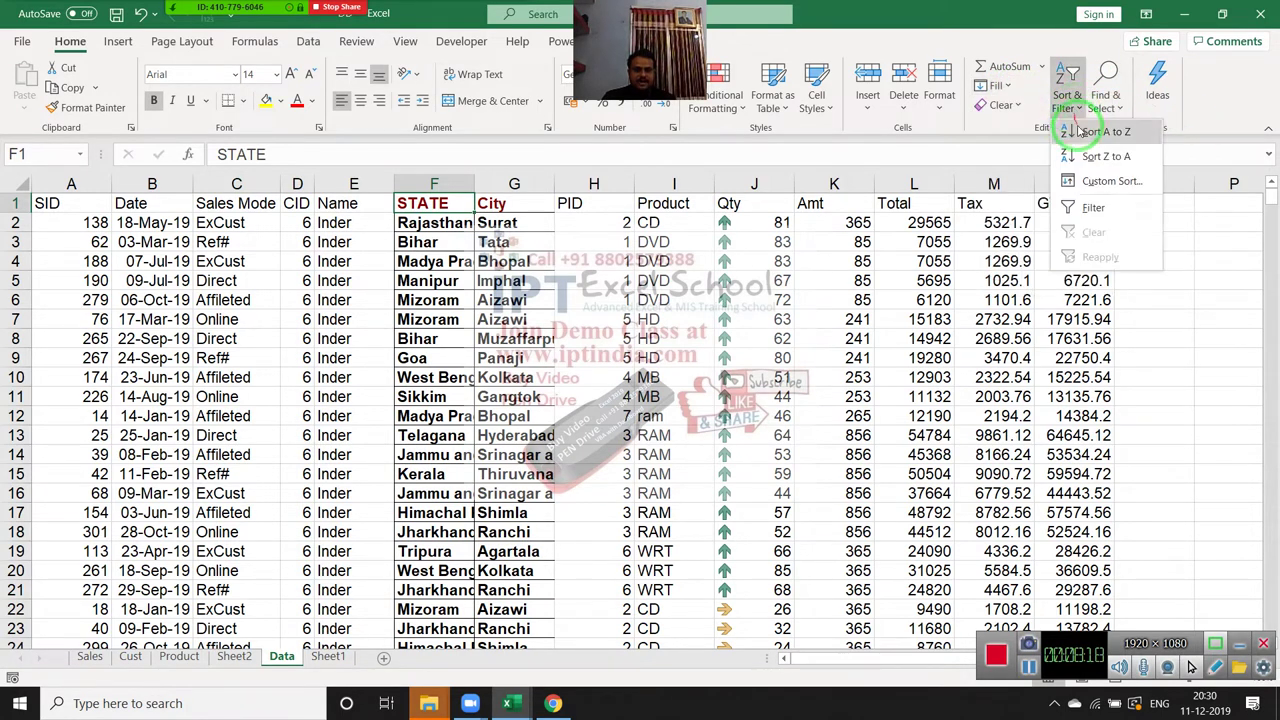
{"action": "left_click", "coordinate": [1070, 102]}
{"action": "left_click", "coordinate": [1077, 127]}
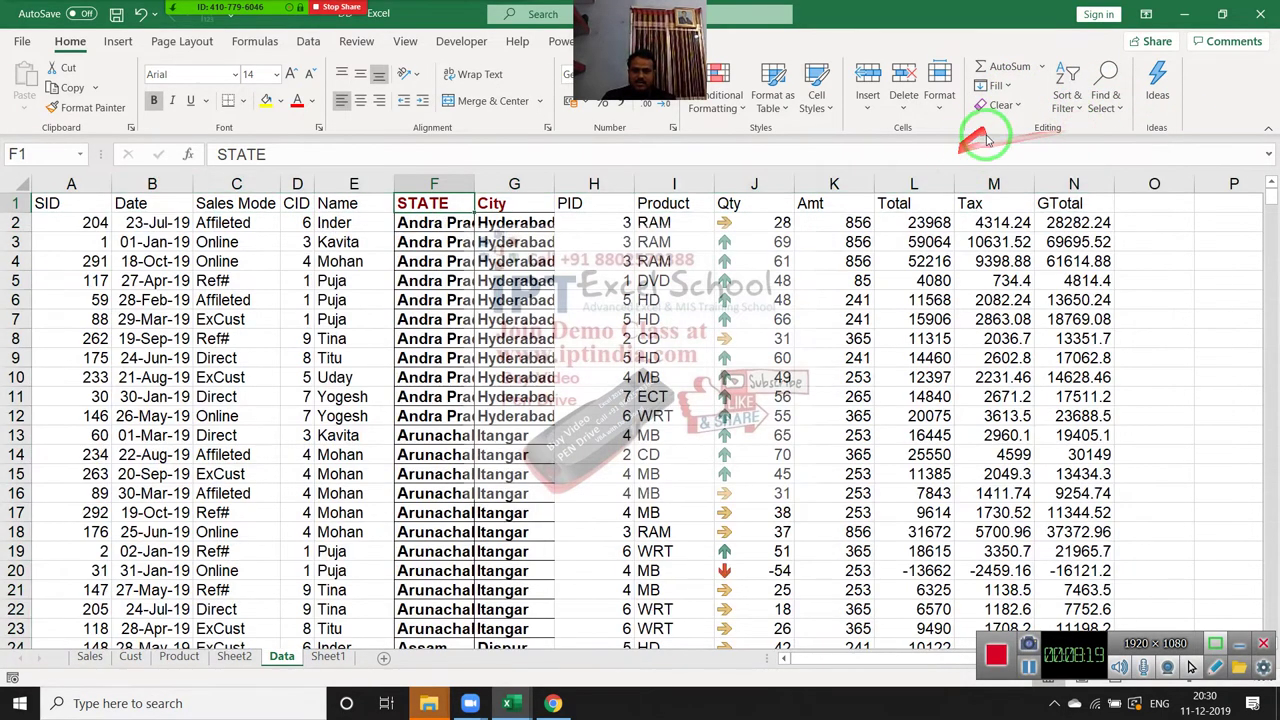
{"action": "left_click", "coordinate": [484, 183]}
{"action": "left_click_drag", "start_coordinate": [474, 183], "coordinate": [489, 181]}
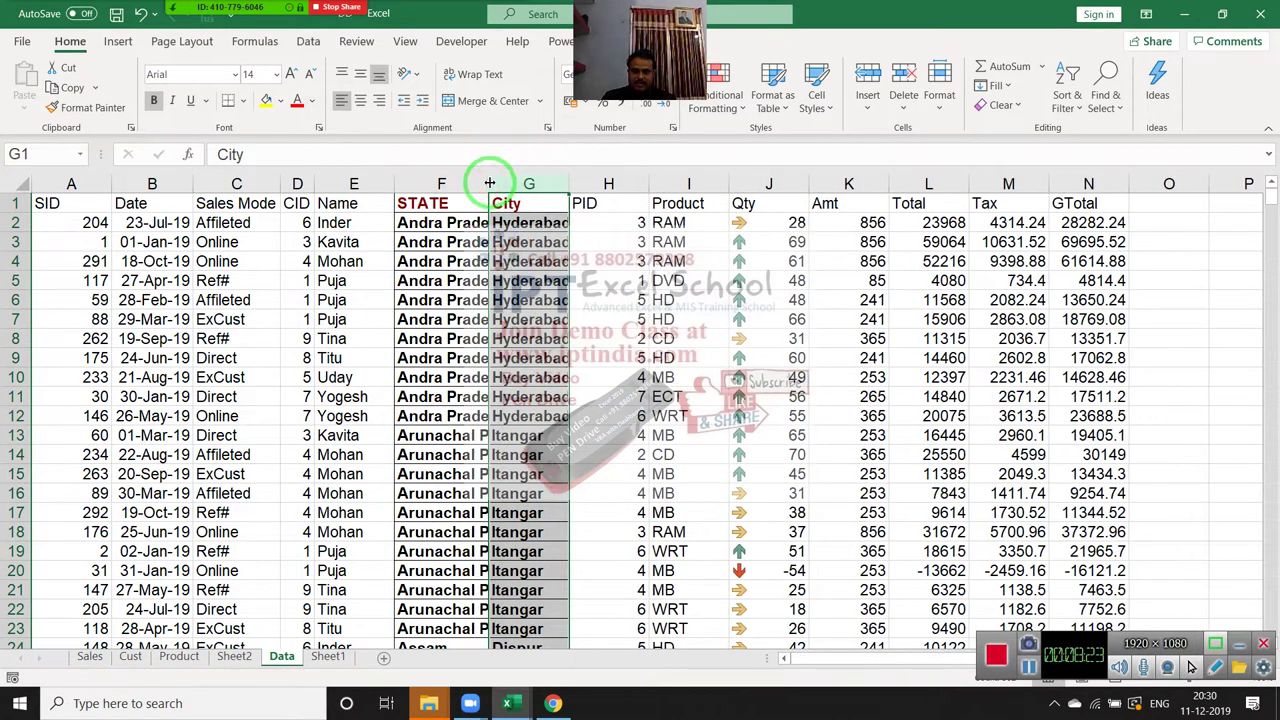
- Try inserting blank rows above the Arunachal Pradesh and Assam groups, then undo
{"action": "left_click", "coordinate": [448, 437]}
{"action": "key", "text": "shift+space"}
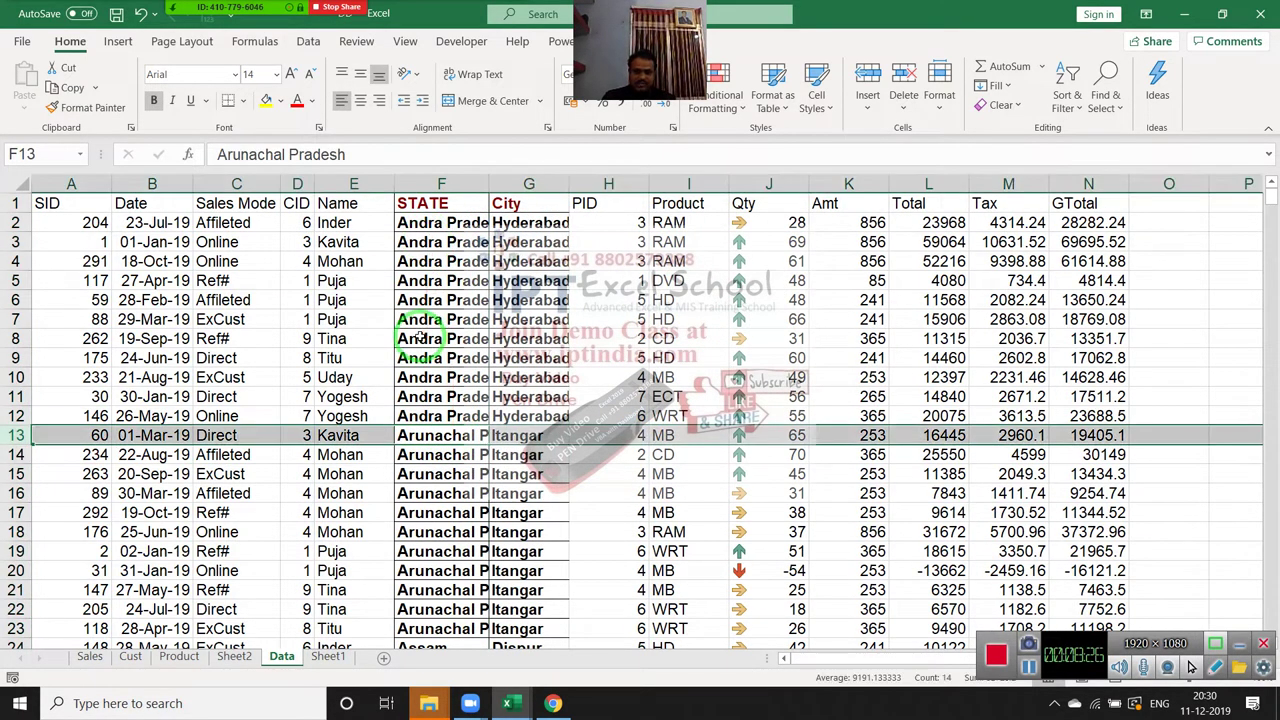
{"action": "key", "text": "ctrl+shift+plus"}
{"action": "key", "text": "Down"}
{"action": "key", "text": "Down"}
{"action": "key", "text": "Down"}
{"action": "key", "text": "Down"}
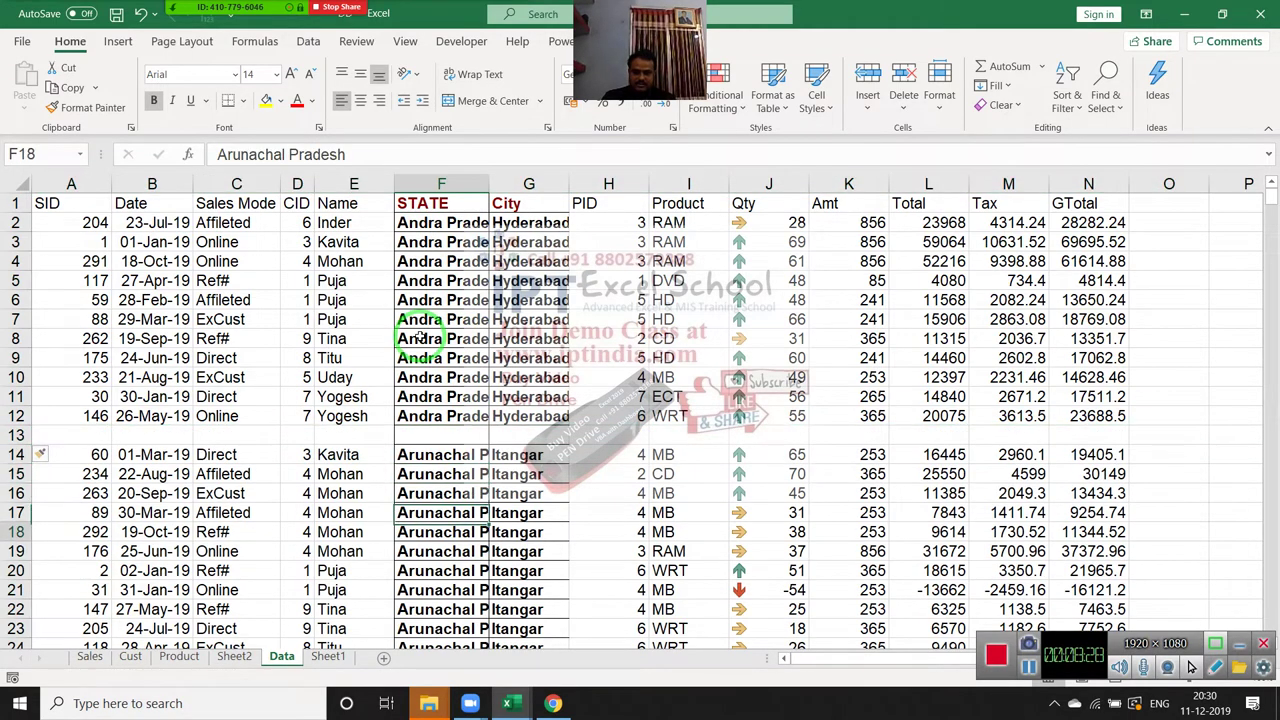
{"action": "key", "text": "Down"}
{"action": "key", "text": "Down"}
{"action": "key", "text": "Down"}
{"action": "key", "text": "Up"}
{"action": "key", "text": "Up"}
{"action": "key", "text": "Up"}
{"action": "key", "text": "Up"}
{"action": "key", "text": "Up"}
{"action": "key", "text": "Up"}
{"action": "key", "text": "Up"}
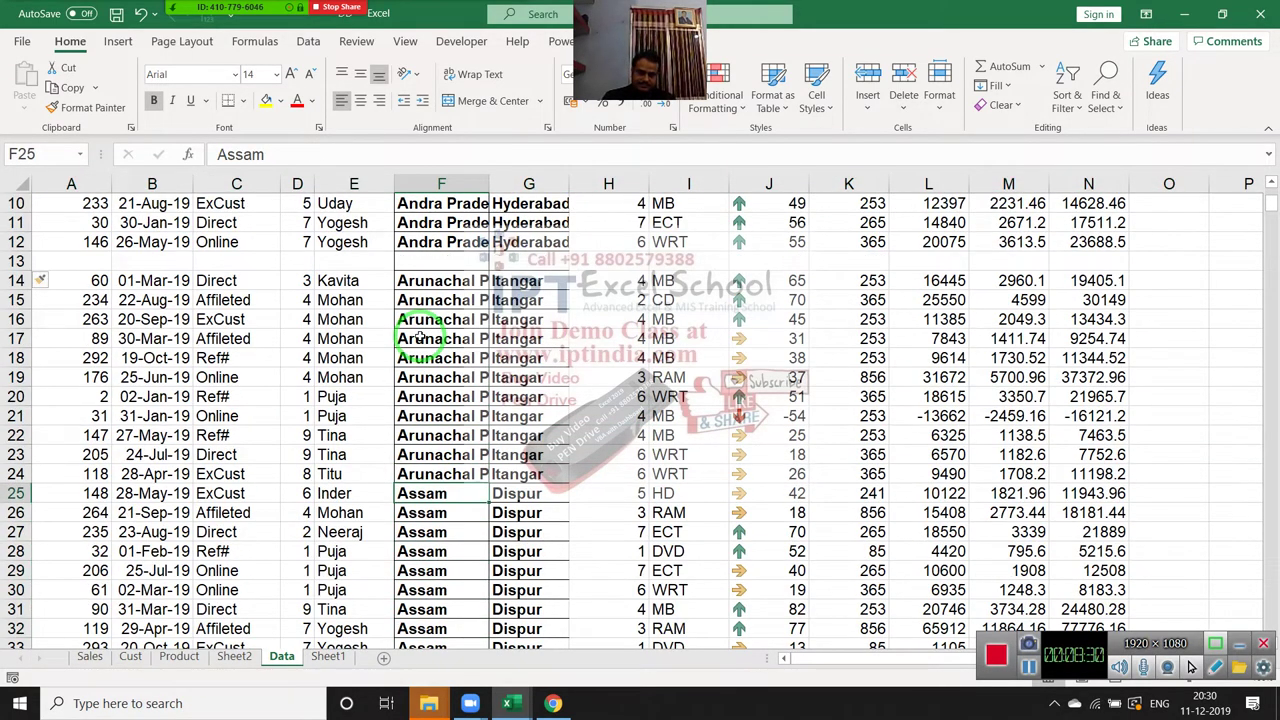
{"action": "key", "text": "shift+space"}
{"action": "key", "text": "ctrl+shift+plus"}
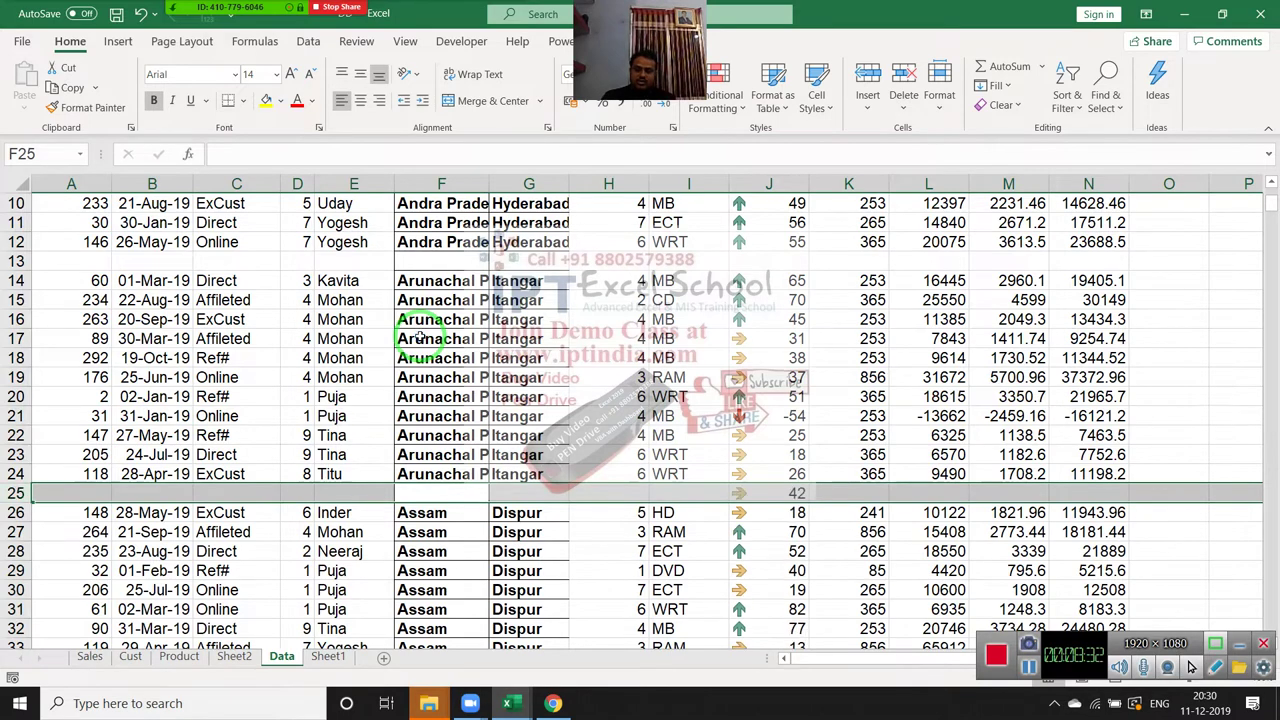
{"action": "key", "text": "ctrl+z"}
{"action": "key", "text": "ctrl+z"}
- Copy the entire STATE column F
{"action": "scroll", "coordinate": [420, 338], "scroll_direction": "up", "scroll_amount": 3}
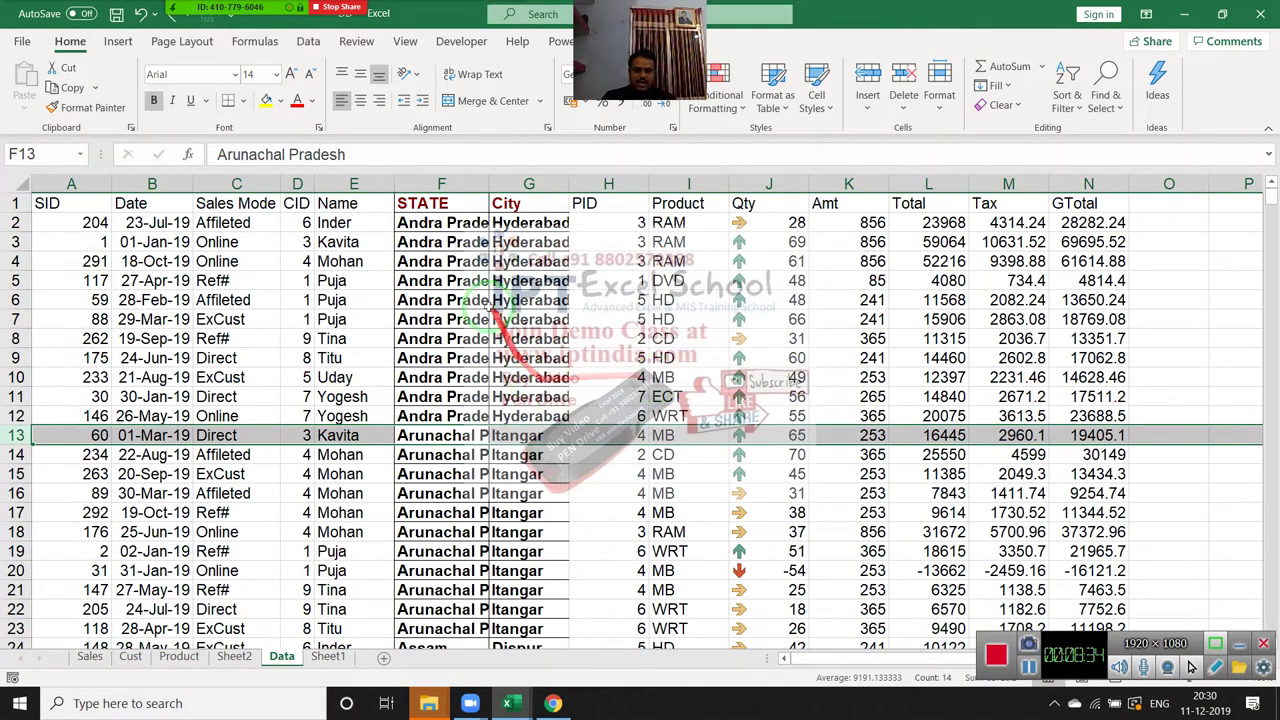
{"action": "left_click", "coordinate": [440, 191]}
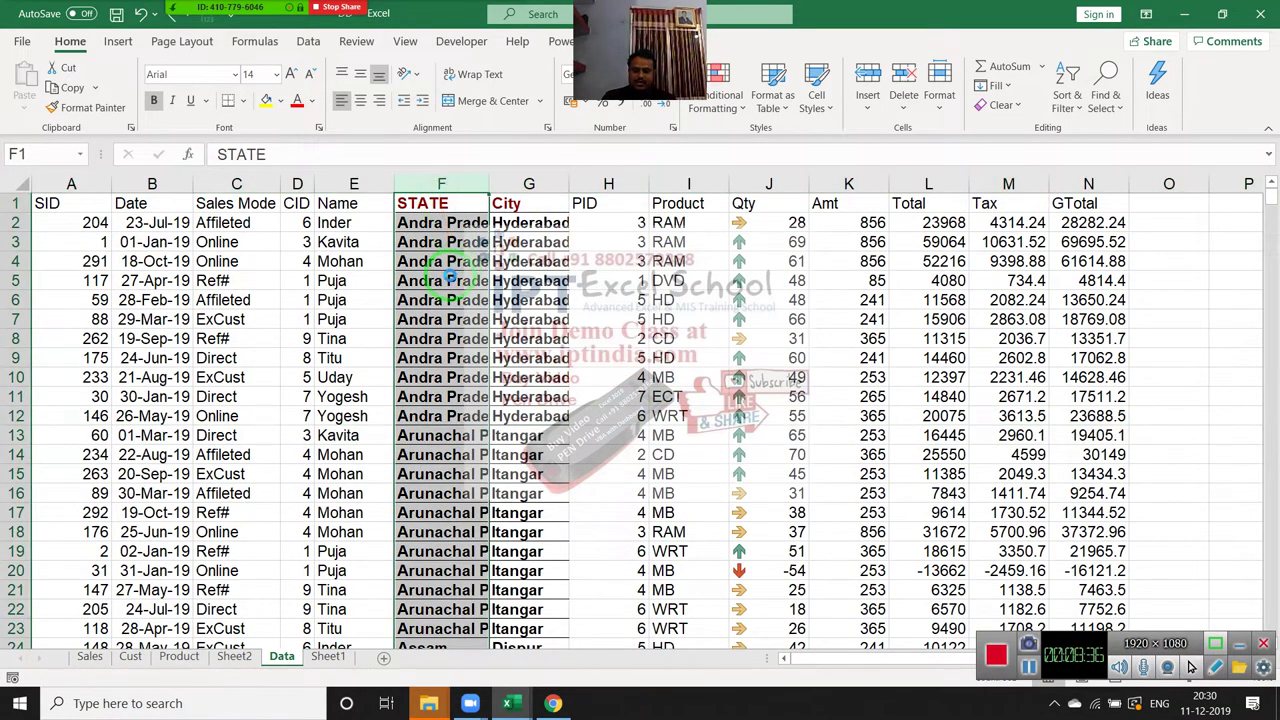
{"action": "key", "text": "ctrl+c"}
- Paste the STATE column into Sheet1 column I and remove duplicates, leaving 30 unique states
{"action": "left_click", "coordinate": [328, 657]}
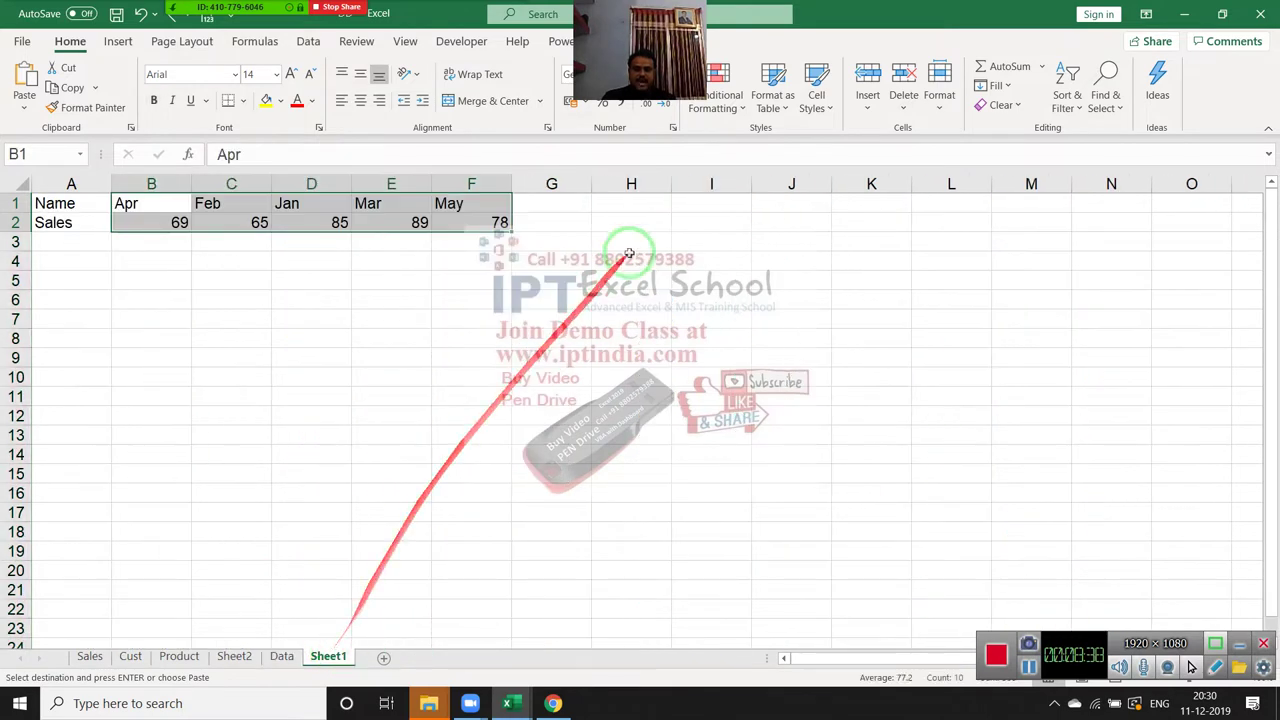
{"action": "left_click", "coordinate": [711, 203]}
{"action": "key", "text": "ctrl+v"}
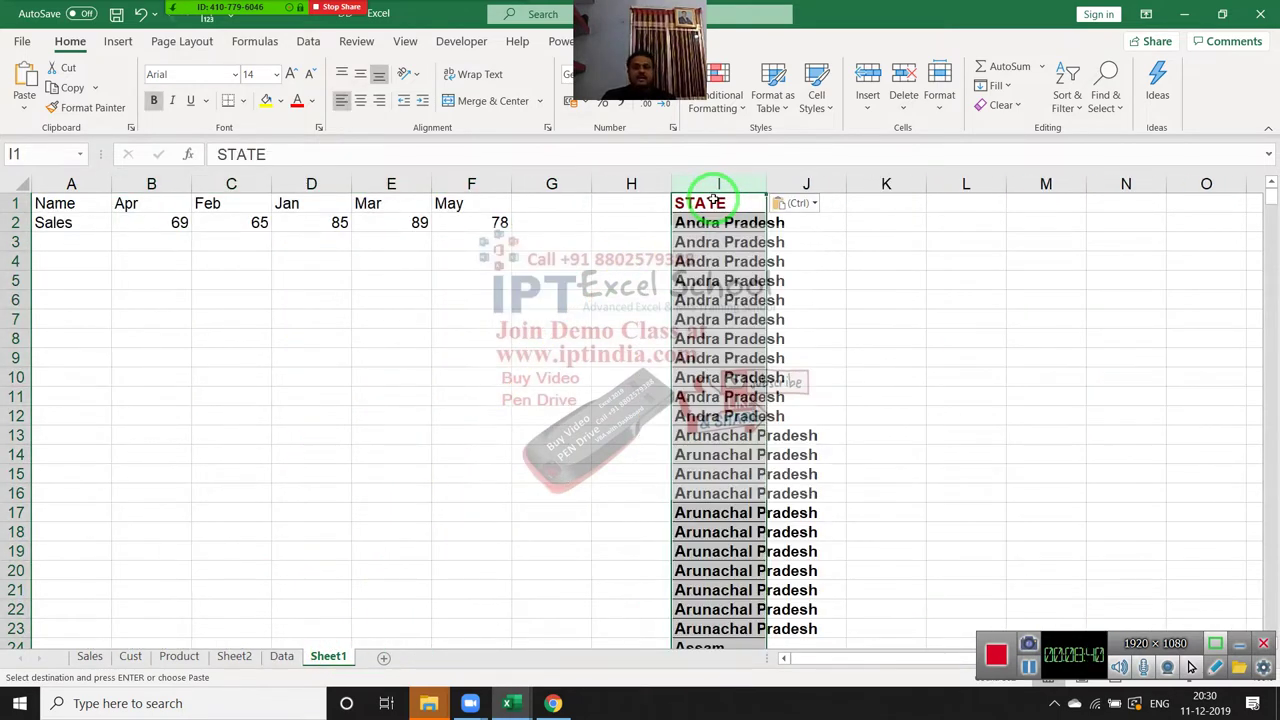
{"action": "left_click", "coordinate": [307, 41]}
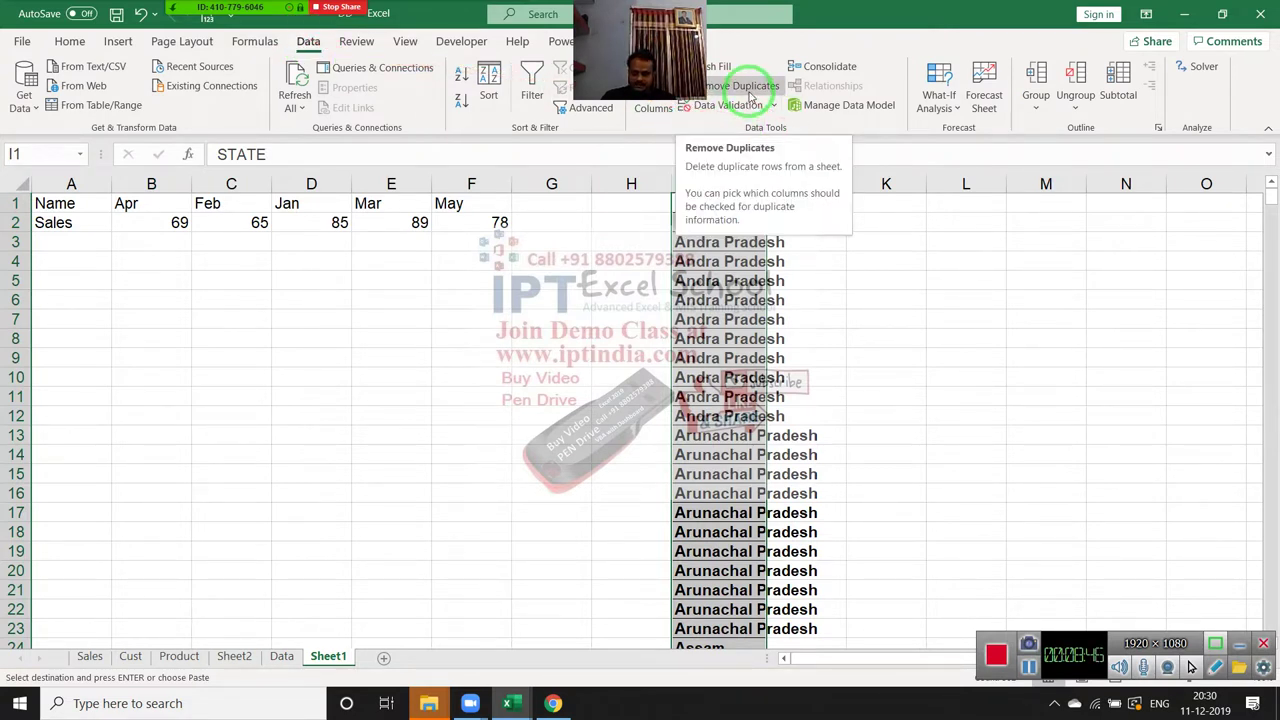
{"action": "left_click", "coordinate": [750, 92]}
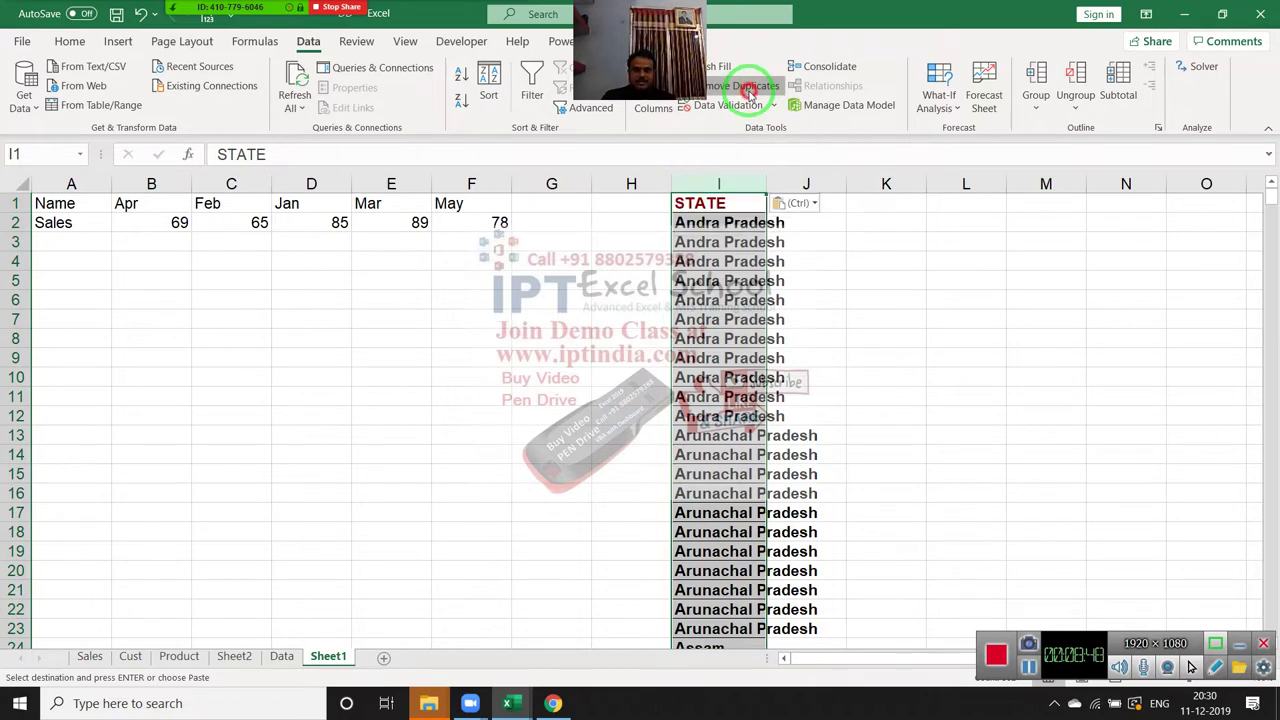
{"action": "left_click", "coordinate": [871, 540]}
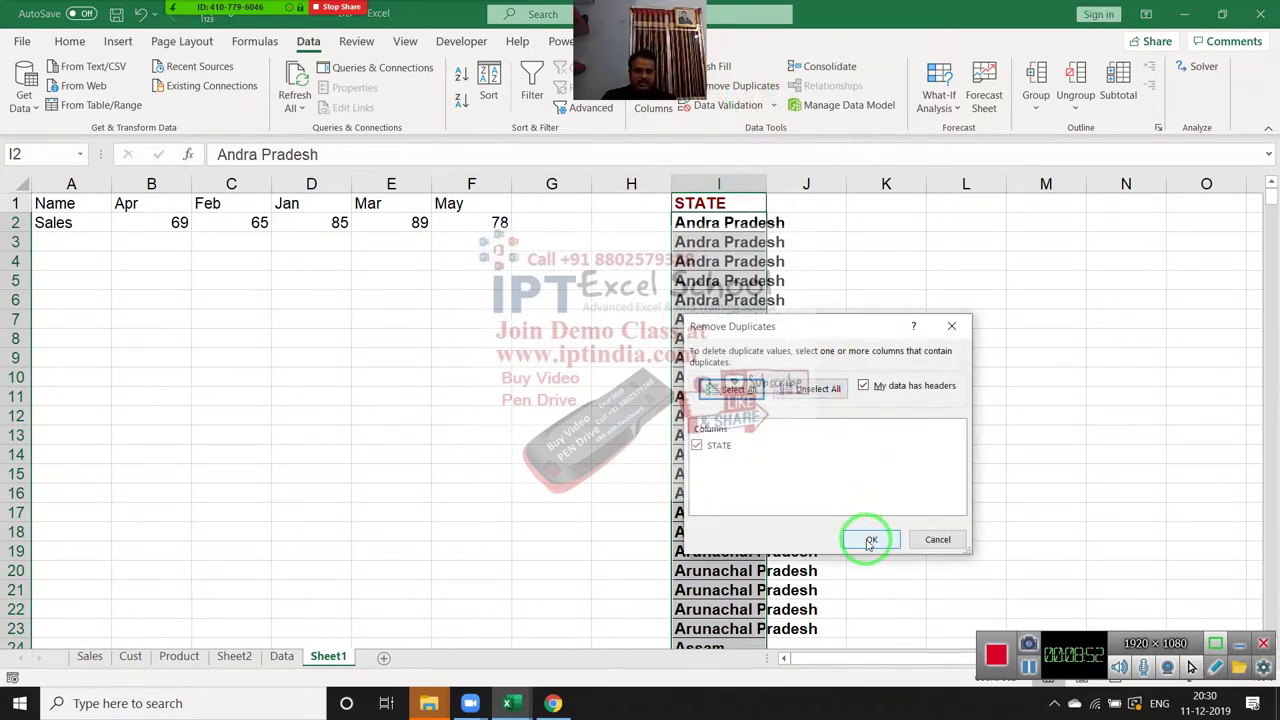
{"action": "left_click", "coordinate": [645, 400]}
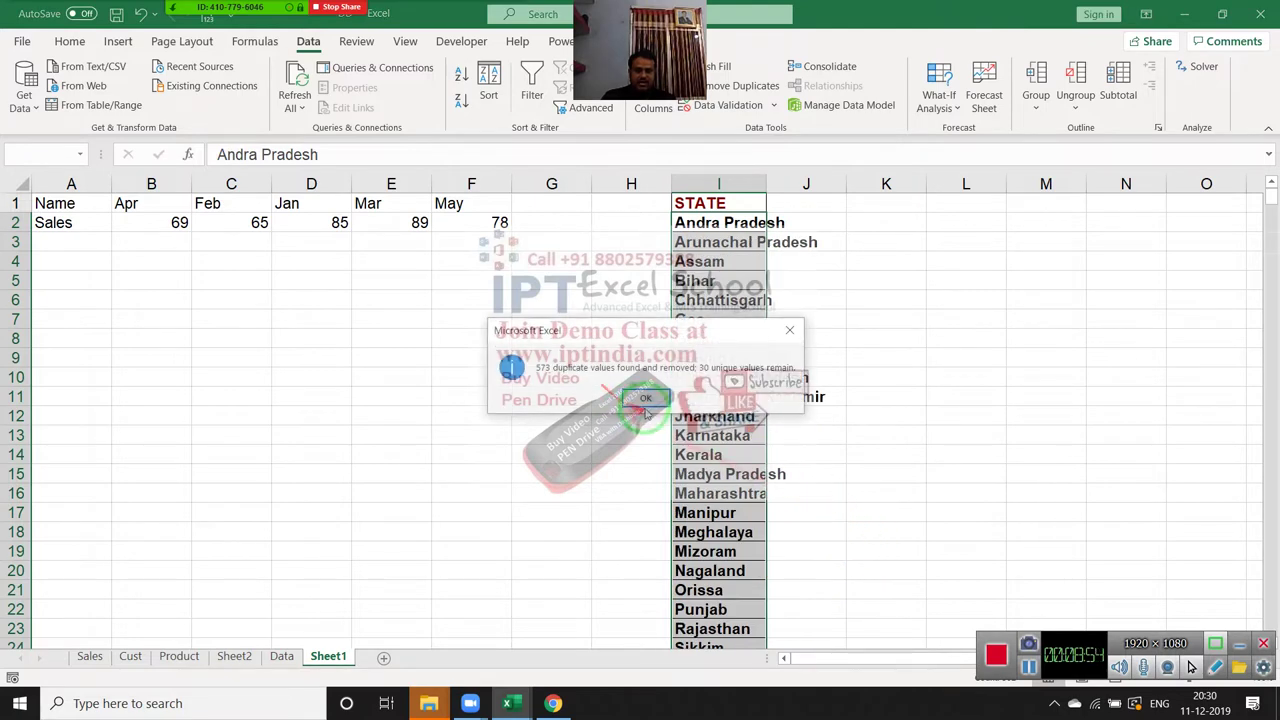
{"action": "left_click", "coordinate": [706, 218]}
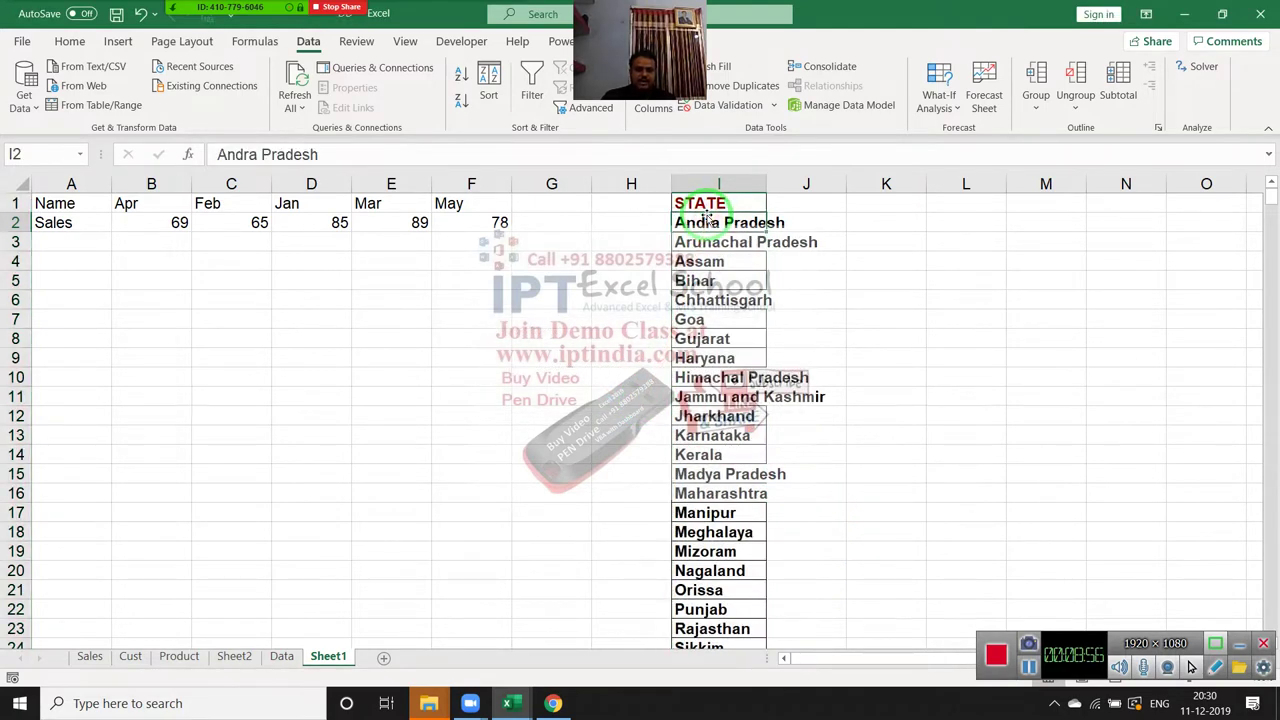
- Copy the unique state list I2:I30 and return to the Data sheet
{"action": "key", "text": "ctrl+shift+Down"}
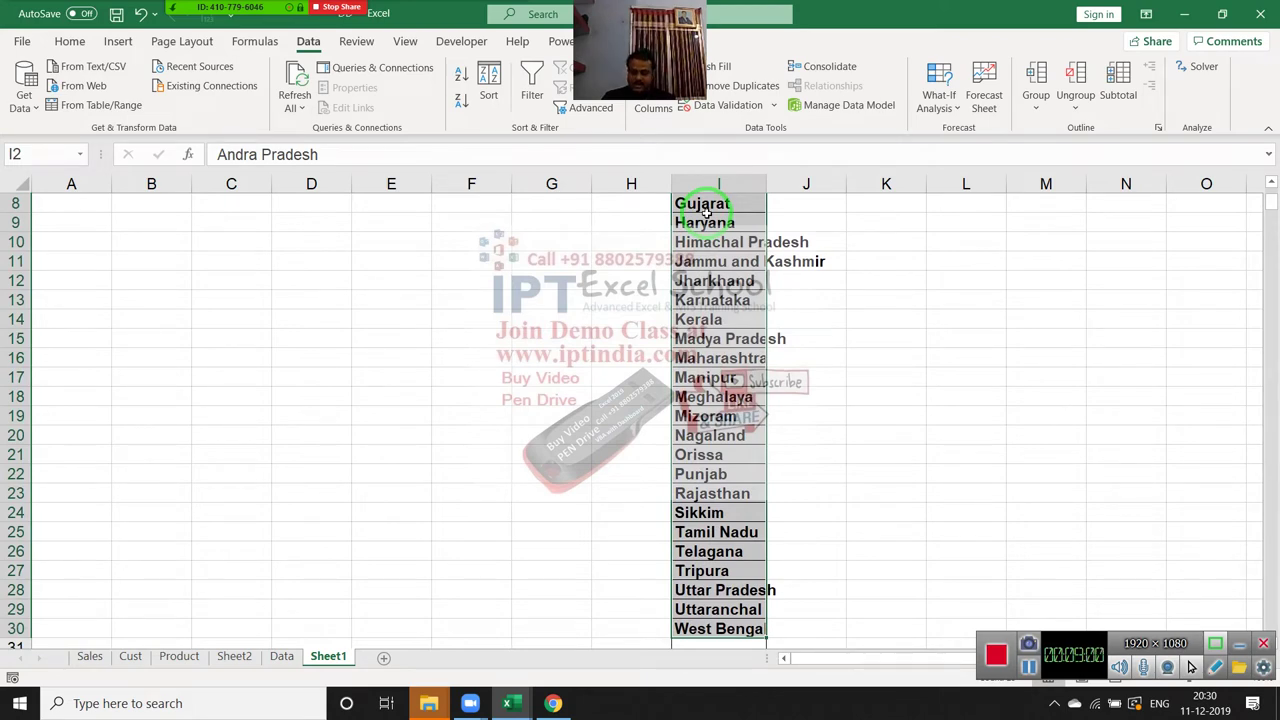
{"action": "key", "text": "ctrl+c"}
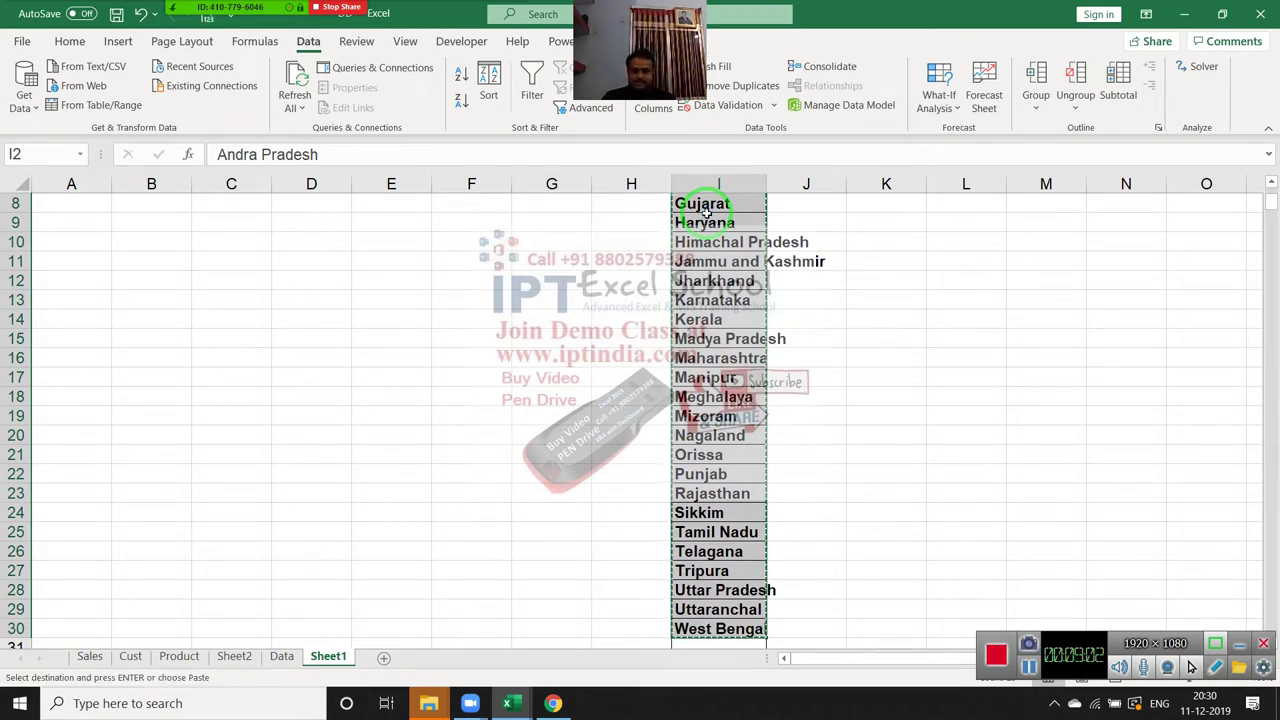
{"action": "left_click", "coordinate": [281, 656]}
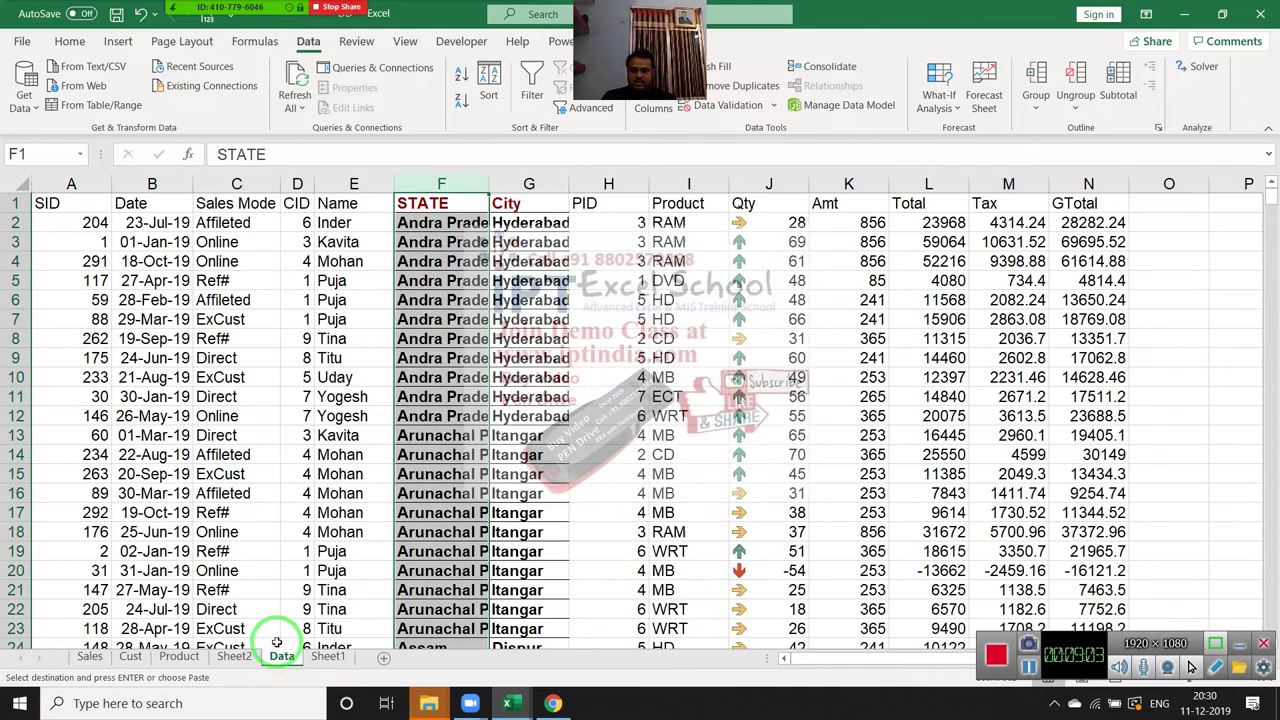
- Paste the unique state names below the STATE data, starting at F303
{"action": "left_click", "coordinate": [452, 513]}
{"action": "key", "text": "ctrl+Down"}
{"action": "key", "text": "Down"}
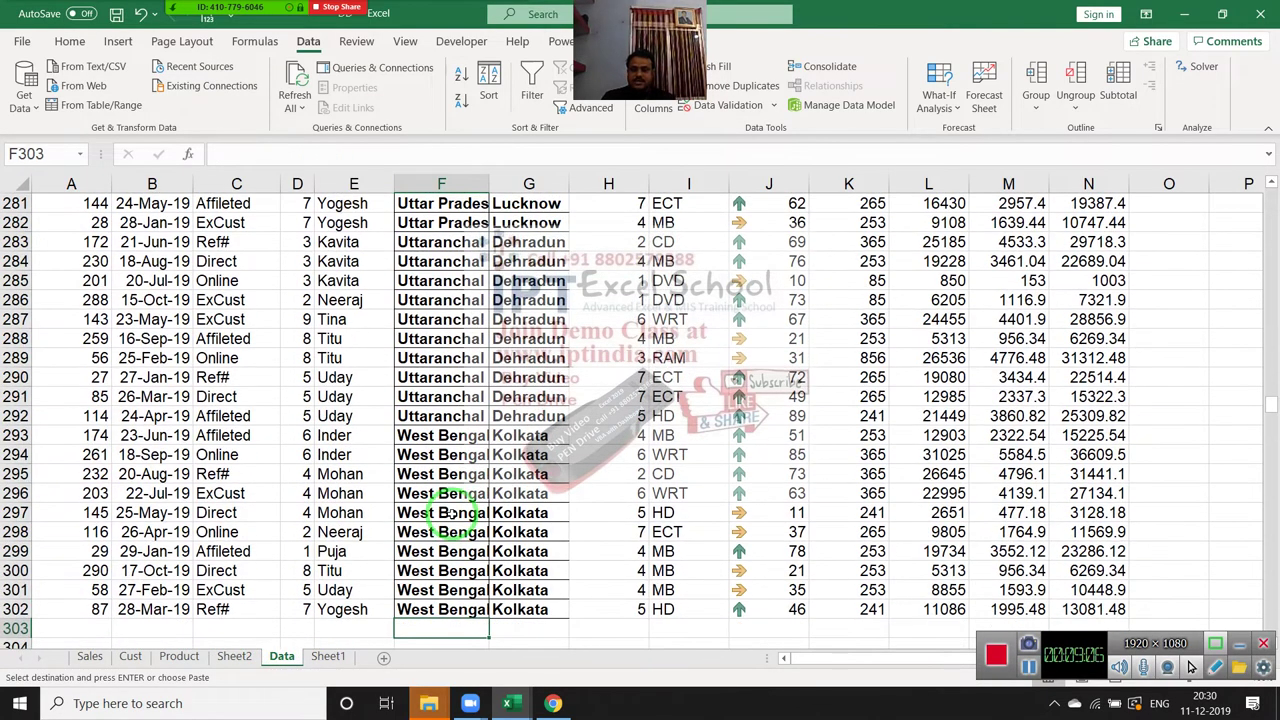
{"action": "key", "text": "ctrl+v"}
- Select the whole table A1:N331, including the appended state rows
{"action": "key", "text": "ctrl+Down"}
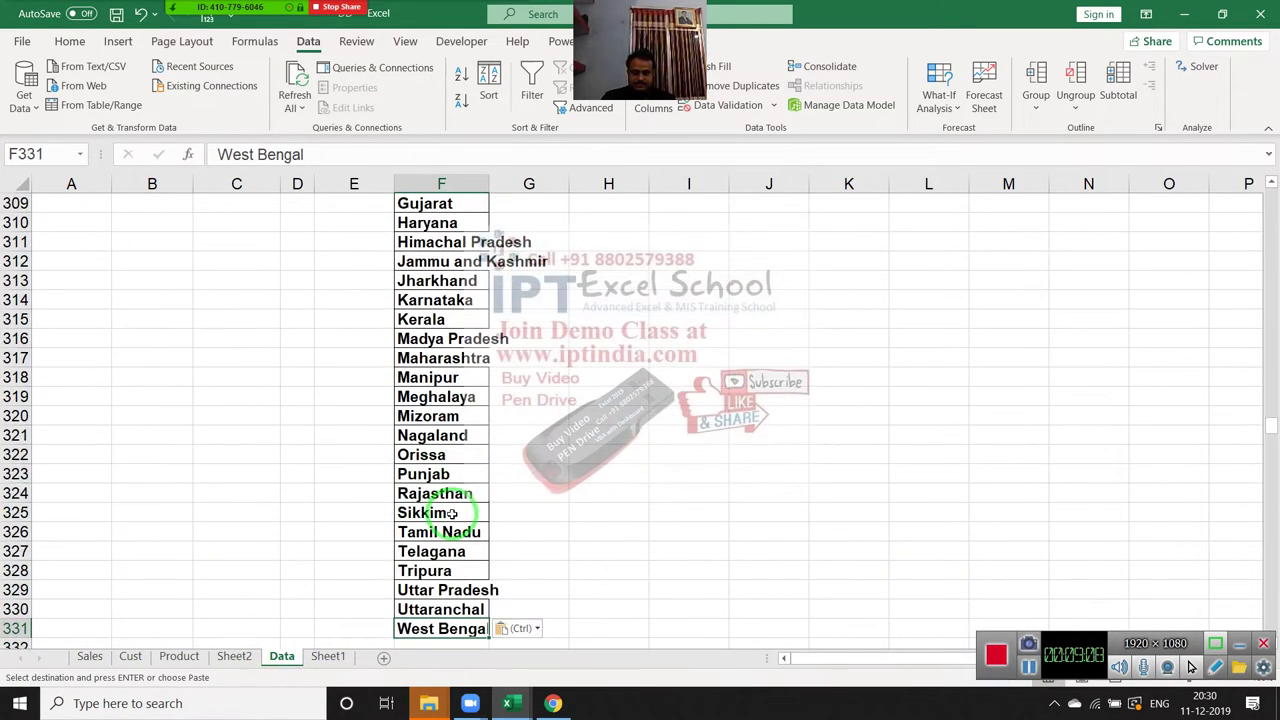
{"action": "key", "text": "ctrl+Up"}
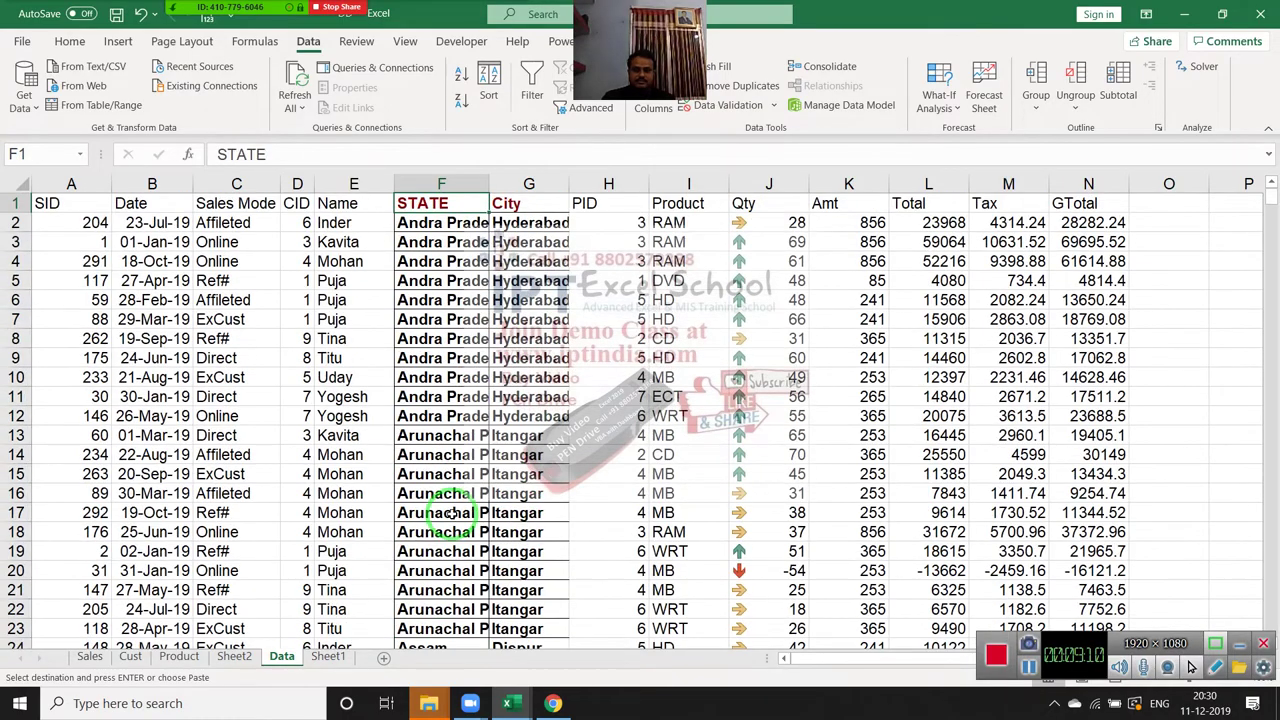
{"action": "key", "text": "ctrl+Down"}
{"action": "key", "text": "Down"}
{"action": "key", "text": "Up"}
{"action": "key", "text": "Left"}
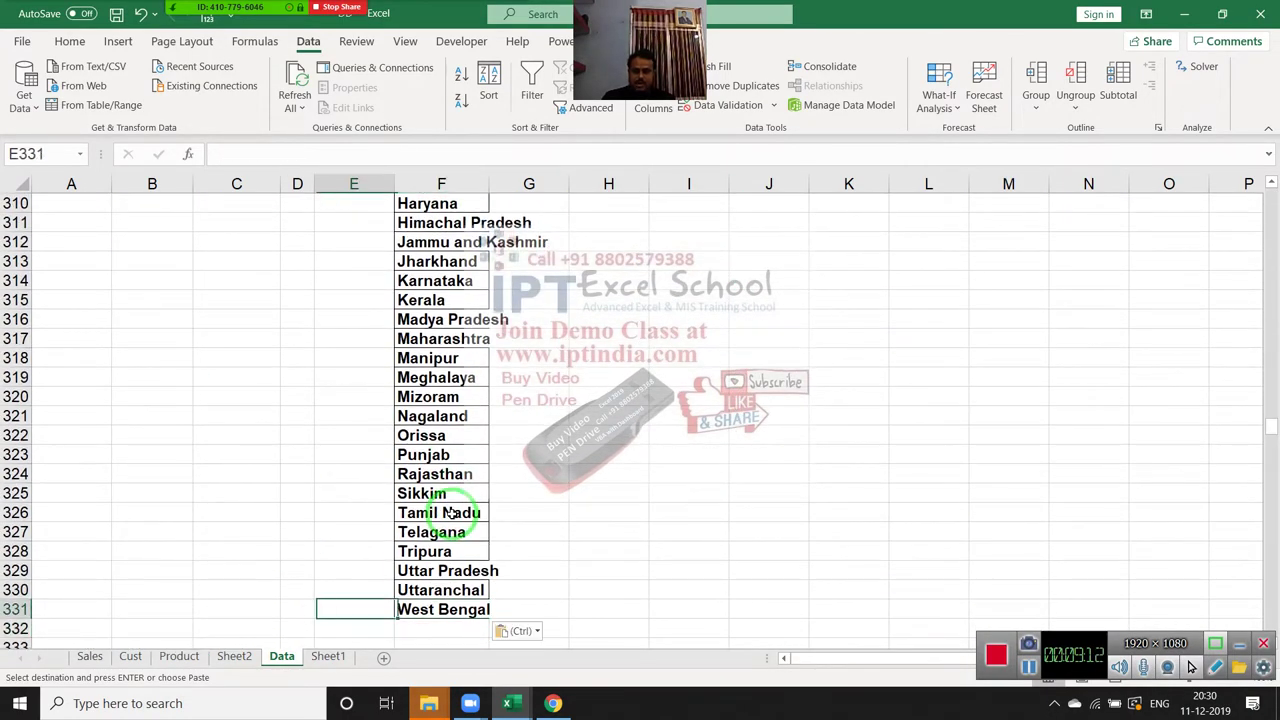
{"action": "key", "text": "Left"}
{"action": "key", "text": "Left"}
{"action": "key", "text": "Left"}
{"action": "key", "text": "Left"}
{"action": "key", "text": "ctrl+shift+Up"}
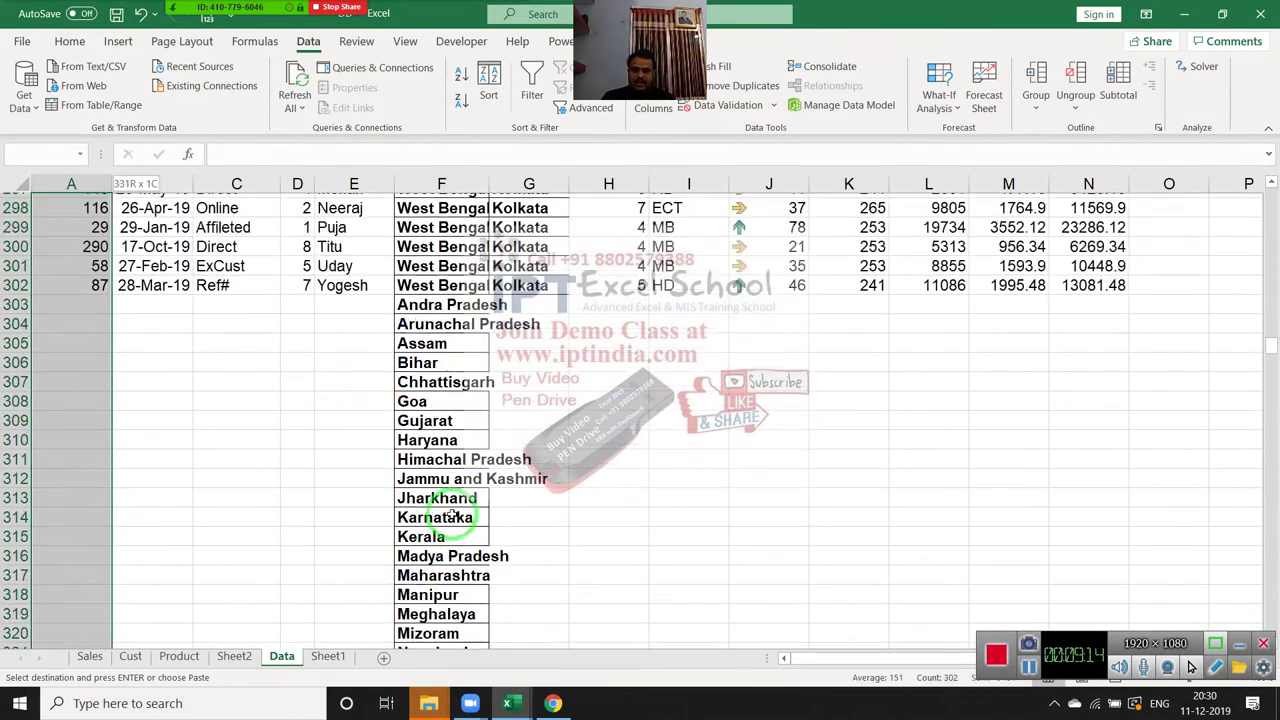
{"action": "key", "text": "shift+Right"}
{"action": "key", "text": "shift+Right"}
{"action": "key", "text": "shift+Right"}
{"action": "key", "text": "shift+Right"}
{"action": "key", "text": "shift+Right"}
{"action": "key", "text": "shift+Right"}
{"action": "key", "text": "shift+Right"}
{"action": "key", "text": "shift+Right"}
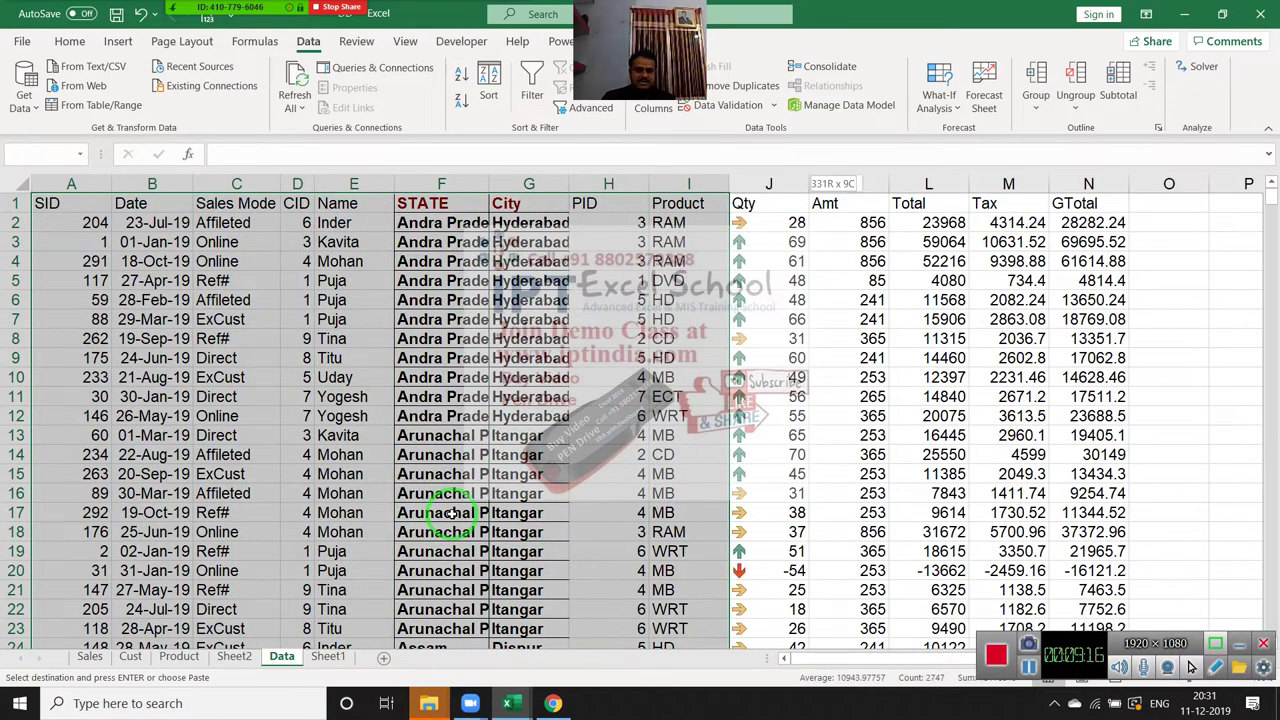
{"action": "key", "text": "shift+Right"}
{"action": "key", "text": "shift+Right"}
{"action": "key", "text": "shift+Right"}
{"action": "key", "text": "shift+Right"}
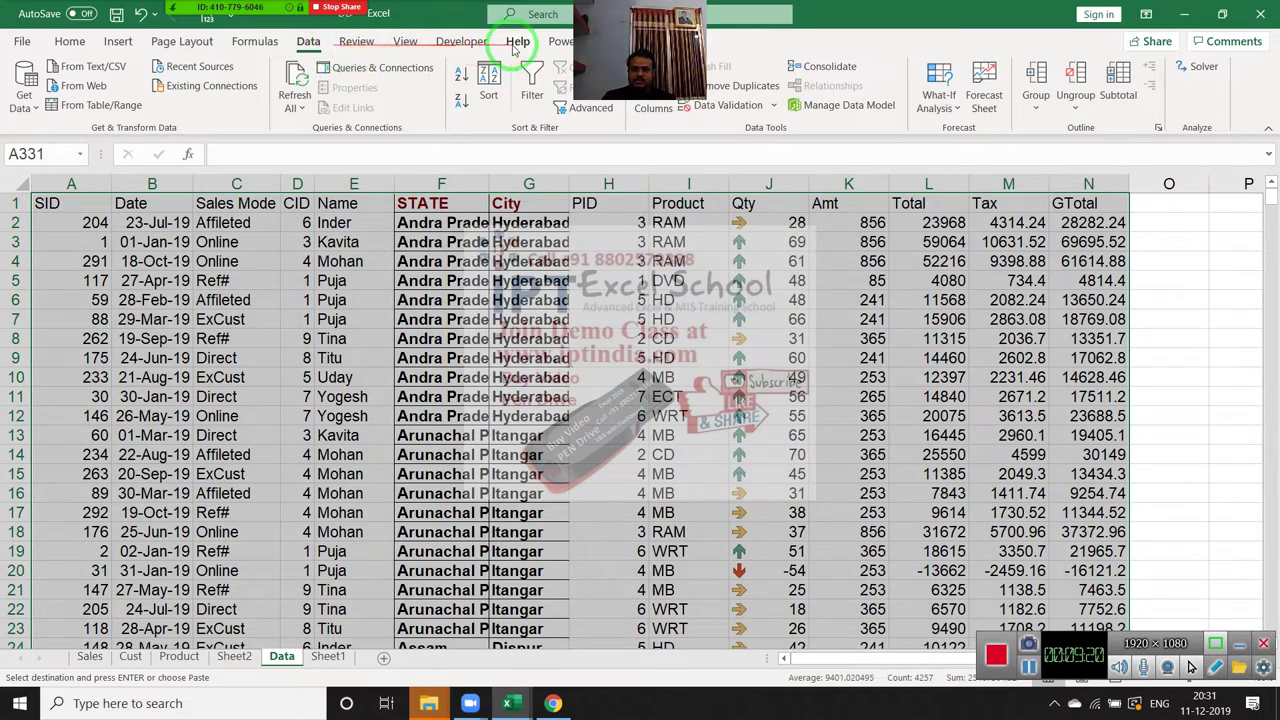
- Custom-sort the table by STATE, A to Z
{"action": "left_click", "coordinate": [80, 45]}
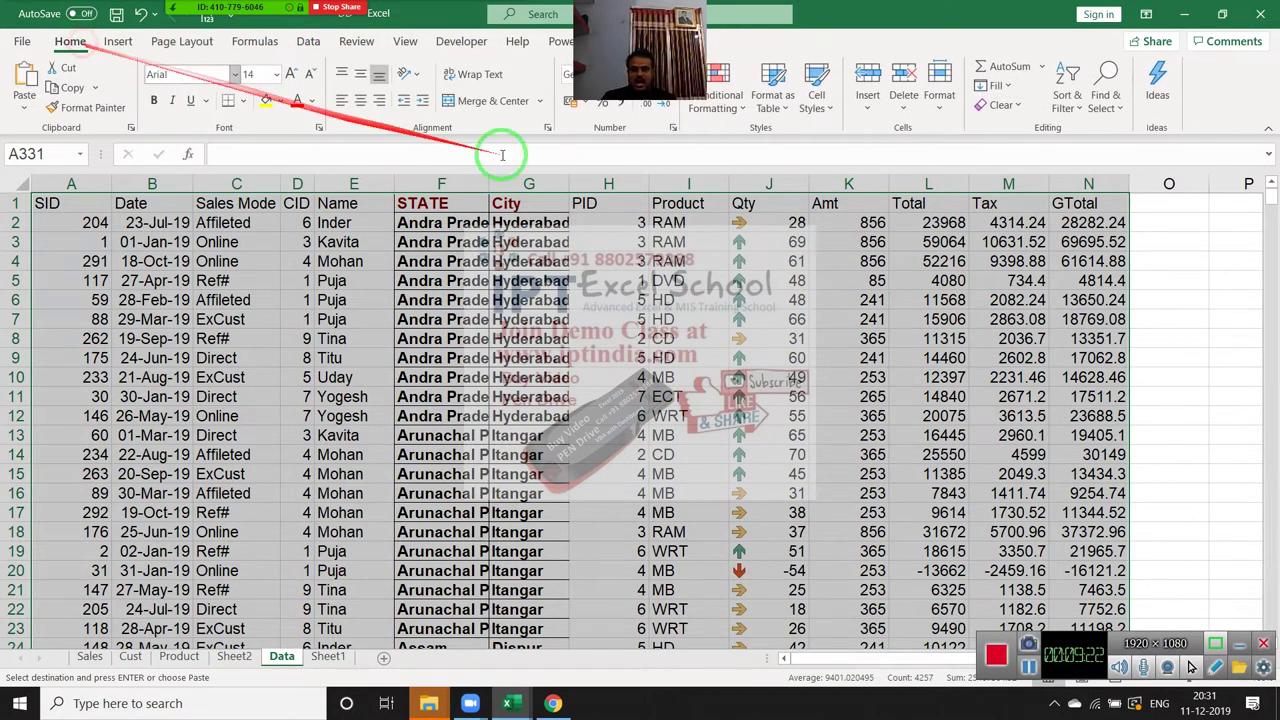
{"action": "left_click", "coordinate": [1115, 108]}
{"action": "left_click", "coordinate": [1068, 102]}
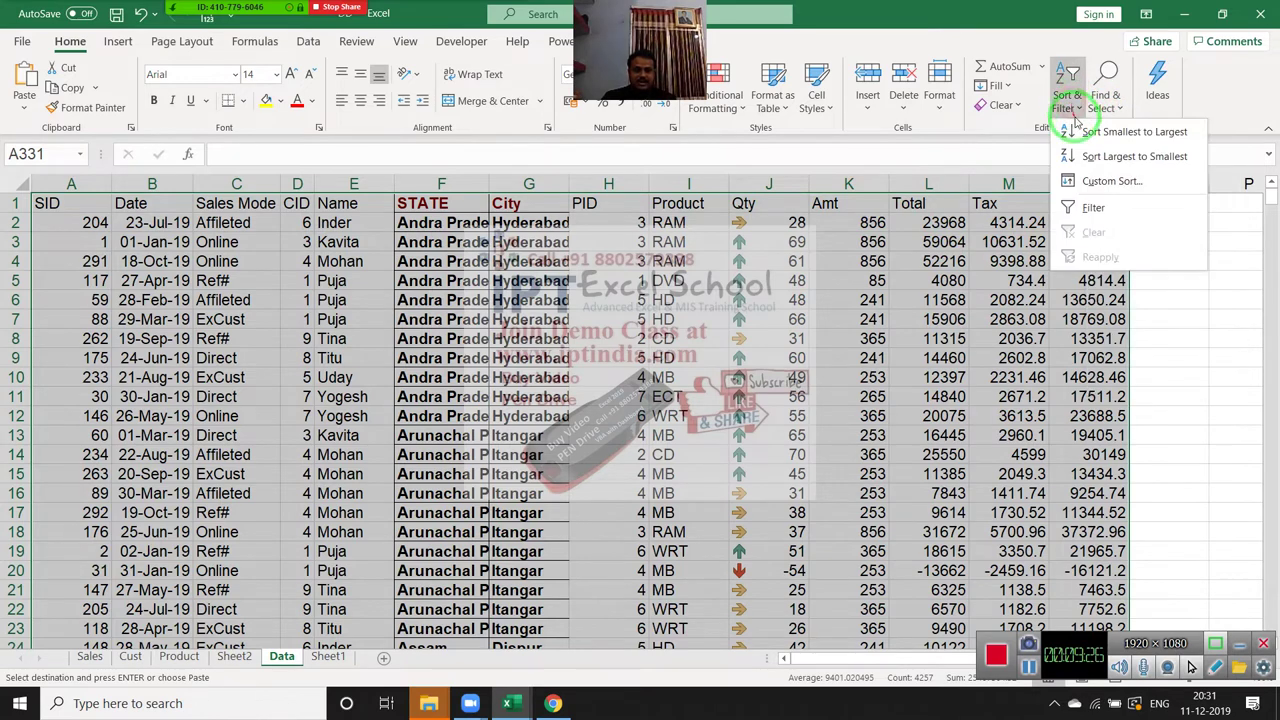
{"action": "left_click", "coordinate": [1100, 181]}
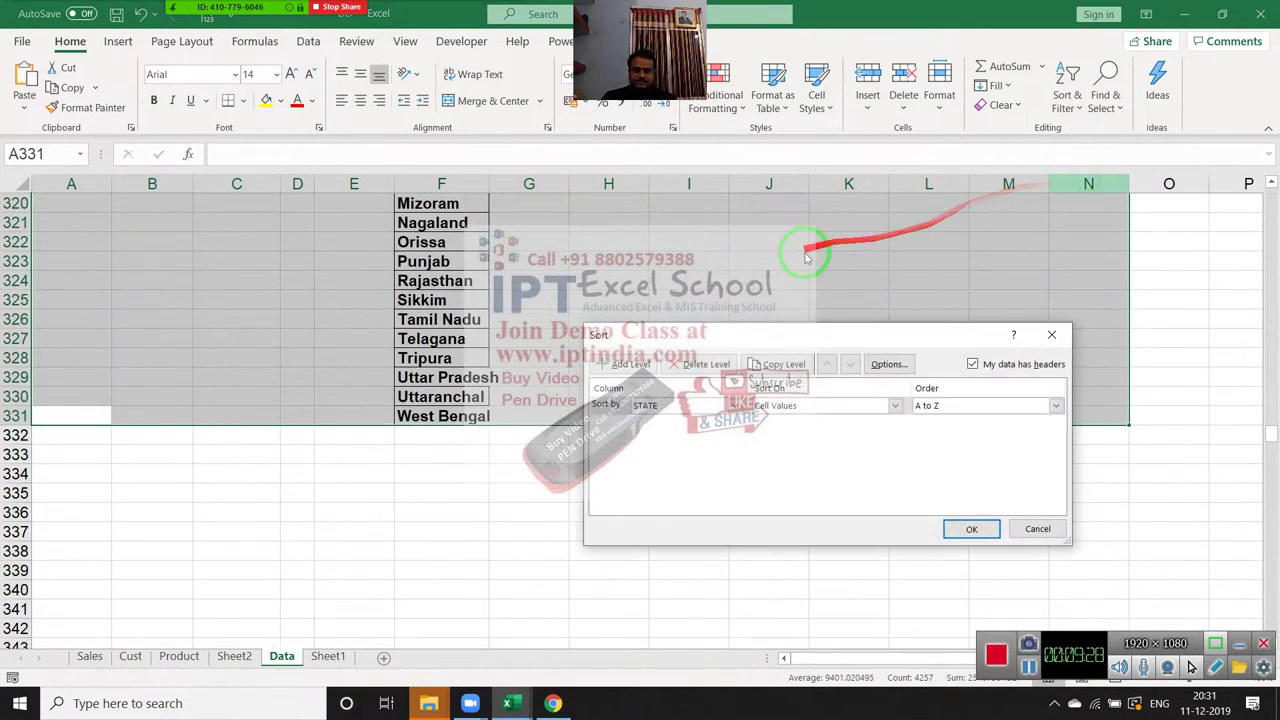
{"action": "left_click", "coordinate": [965, 529]}
- Check that each state group ends with its name-only separator row, then start a new blank workbook
{"action": "scroll", "coordinate": [850, 425], "scroll_direction": "up", "scroll_amount": 6}
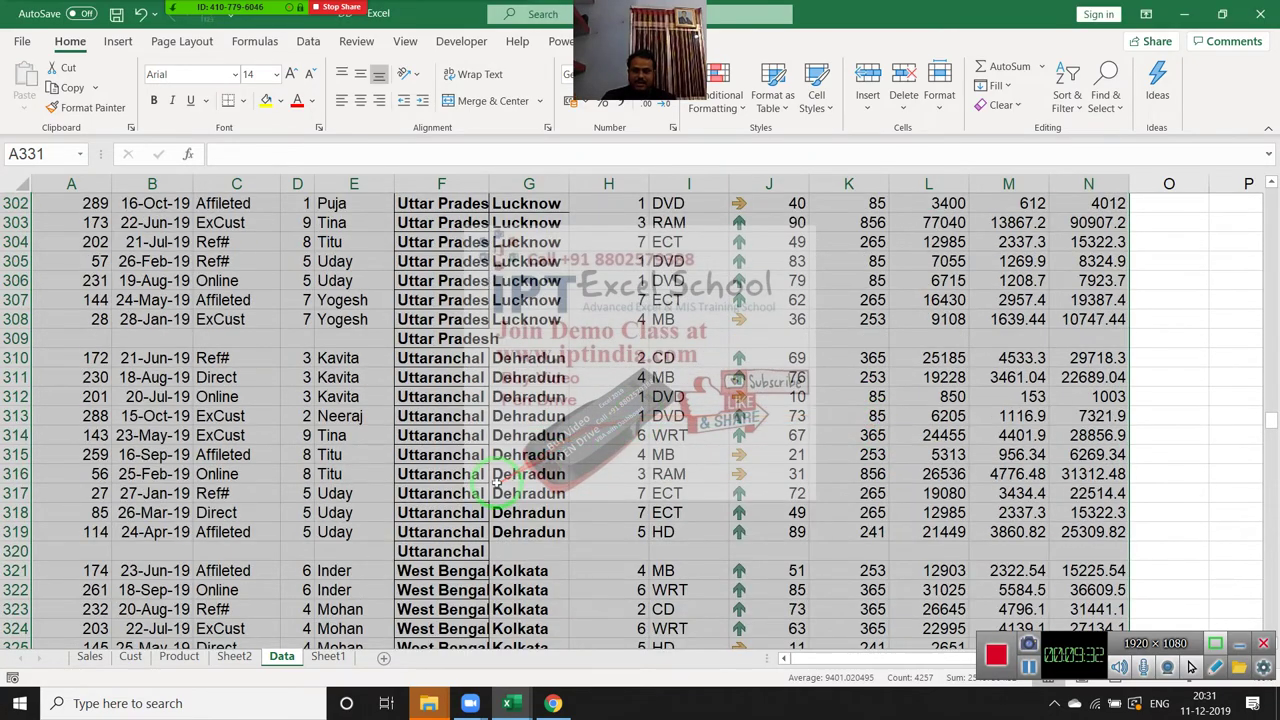
{"action": "left_click", "coordinate": [418, 339]}
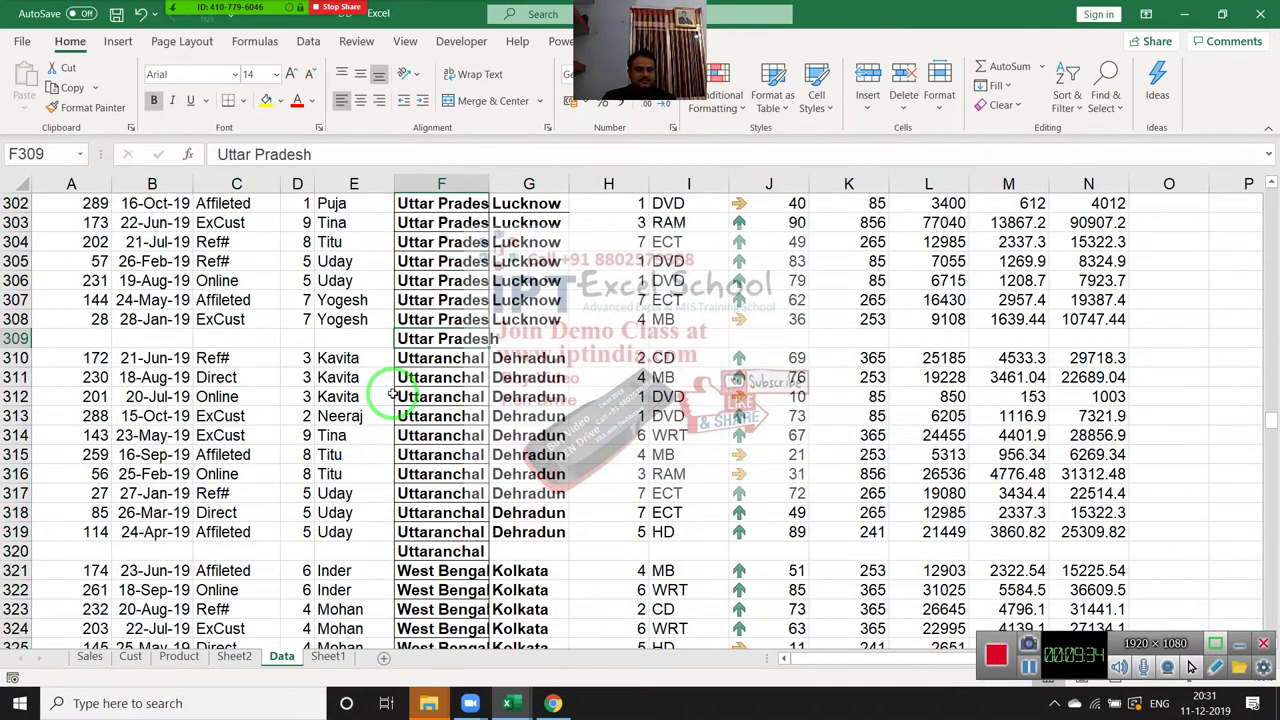
{"action": "scroll", "coordinate": [397, 393], "scroll_direction": "up", "scroll_amount": 4}
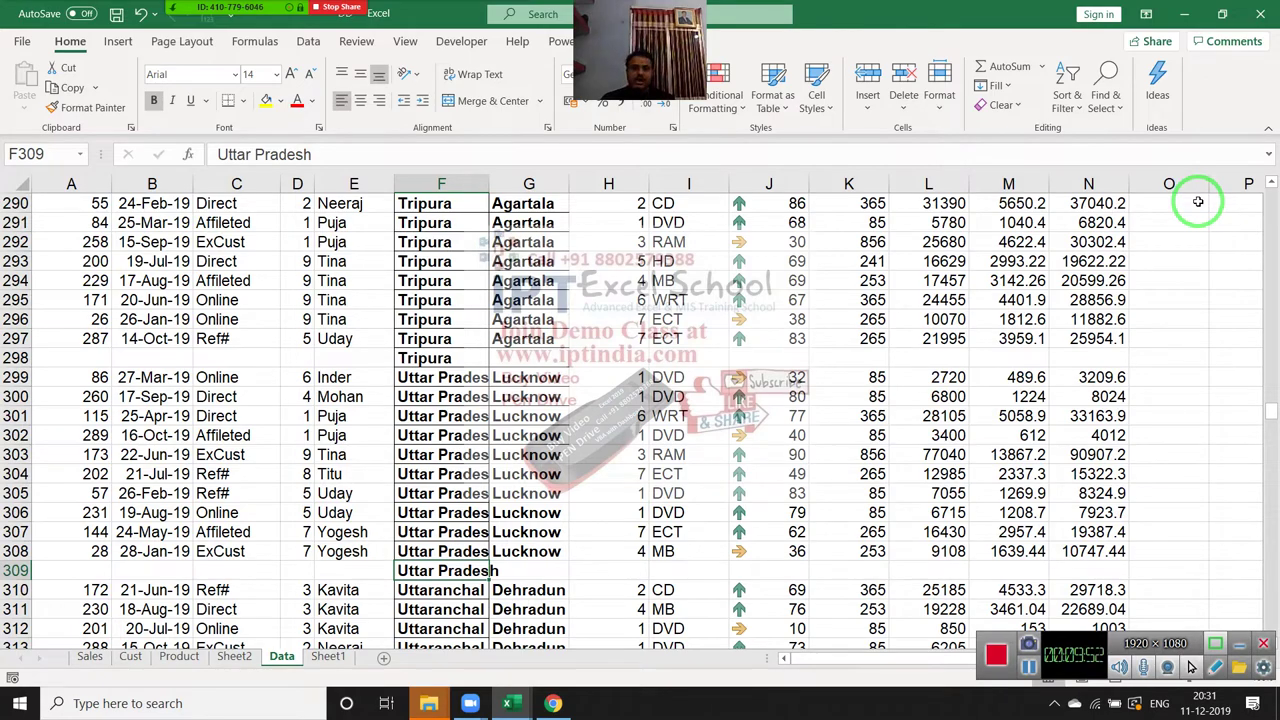
{"action": "scroll", "coordinate": [1189, 203], "scroll_direction": "up", "scroll_amount": 7}
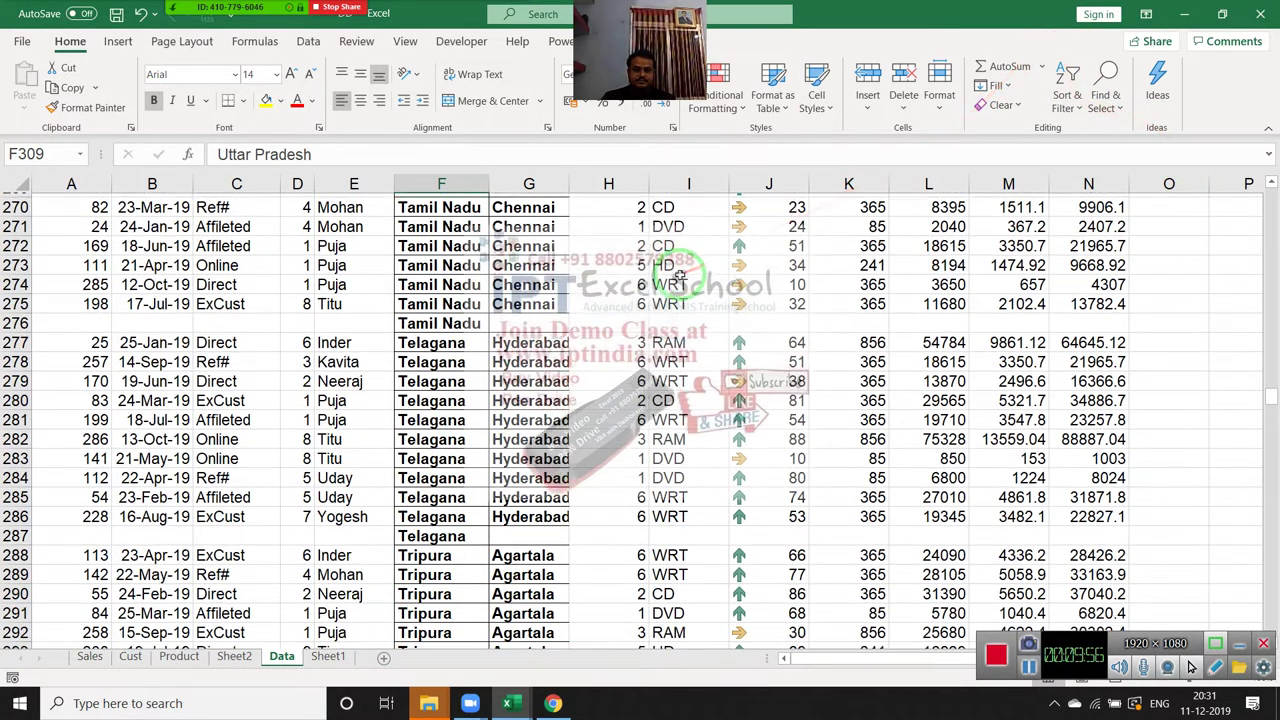
{"action": "scroll", "coordinate": [700, 270], "scroll_direction": "down", "scroll_amount": 5}
{"action": "scroll", "coordinate": [681, 262], "scroll_direction": "up", "scroll_amount": 7}
{"action": "scroll", "coordinate": [683, 262], "scroll_direction": "up", "scroll_amount": 1}
{"action": "scroll", "coordinate": [683, 262], "scroll_direction": "up", "scroll_amount": 6}
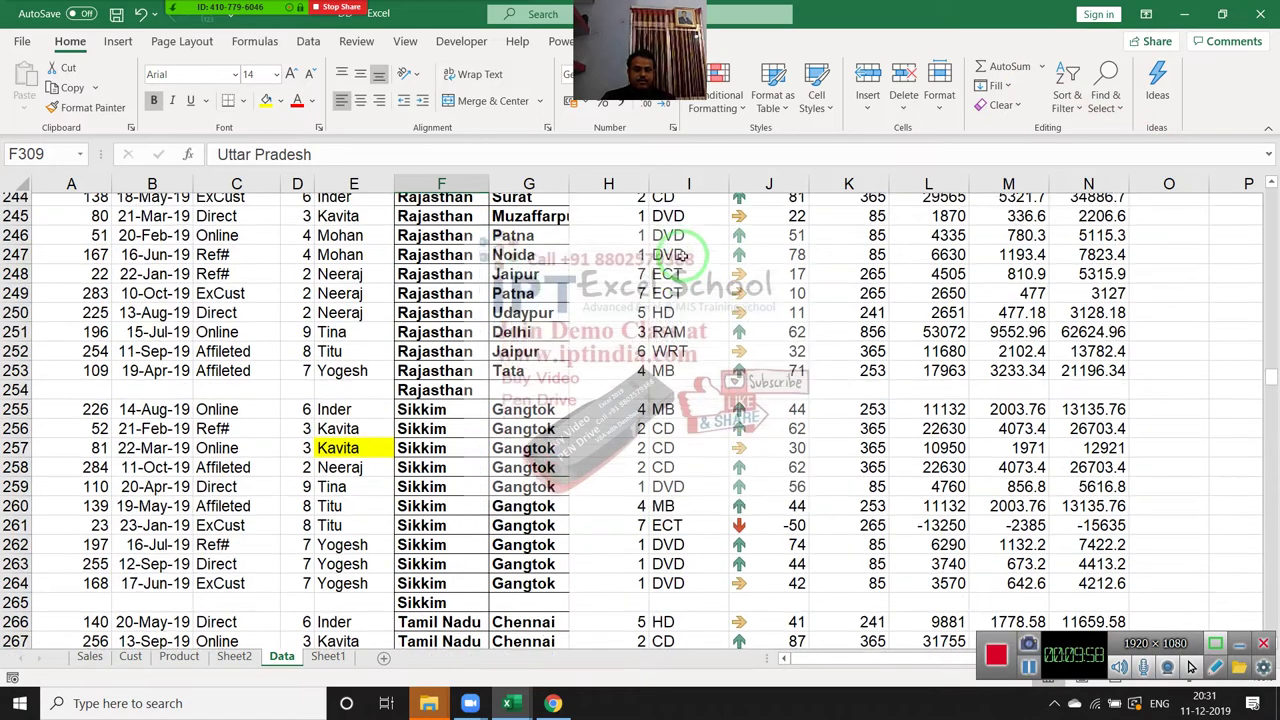
{"action": "scroll", "coordinate": [683, 260], "scroll_direction": "up", "scroll_amount": 6}
{"action": "scroll", "coordinate": [683, 258], "scroll_direction": "up", "scroll_amount": 12}
{"action": "scroll", "coordinate": [683, 257], "scroll_direction": "up", "scroll_amount": 10}
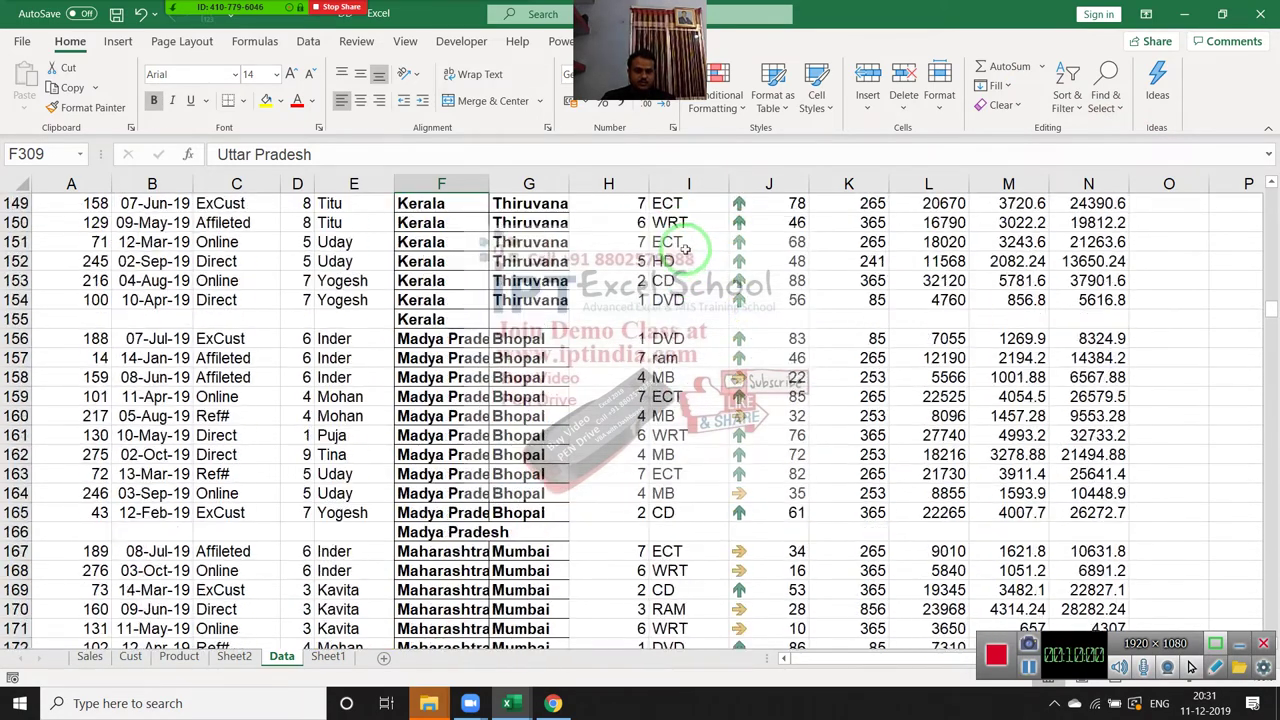
{"action": "left_click", "coordinate": [1271, 187]}
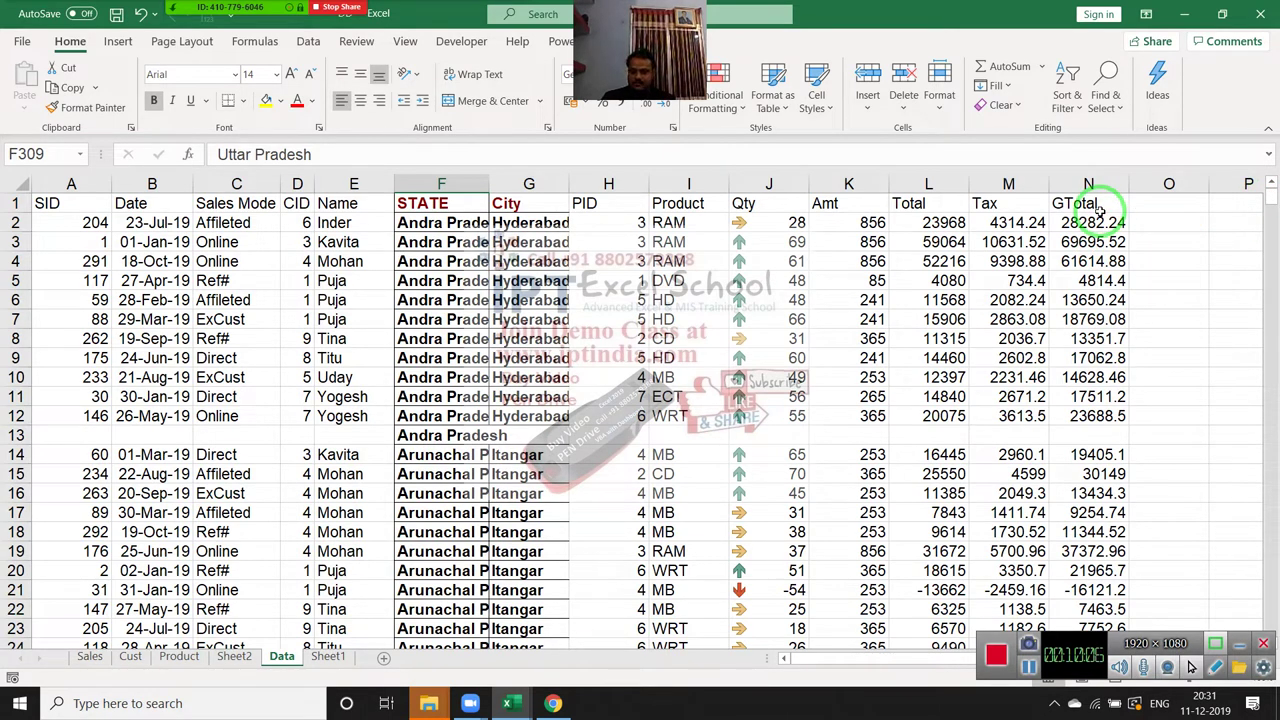
{"action": "key", "text": "ctrl+n"}
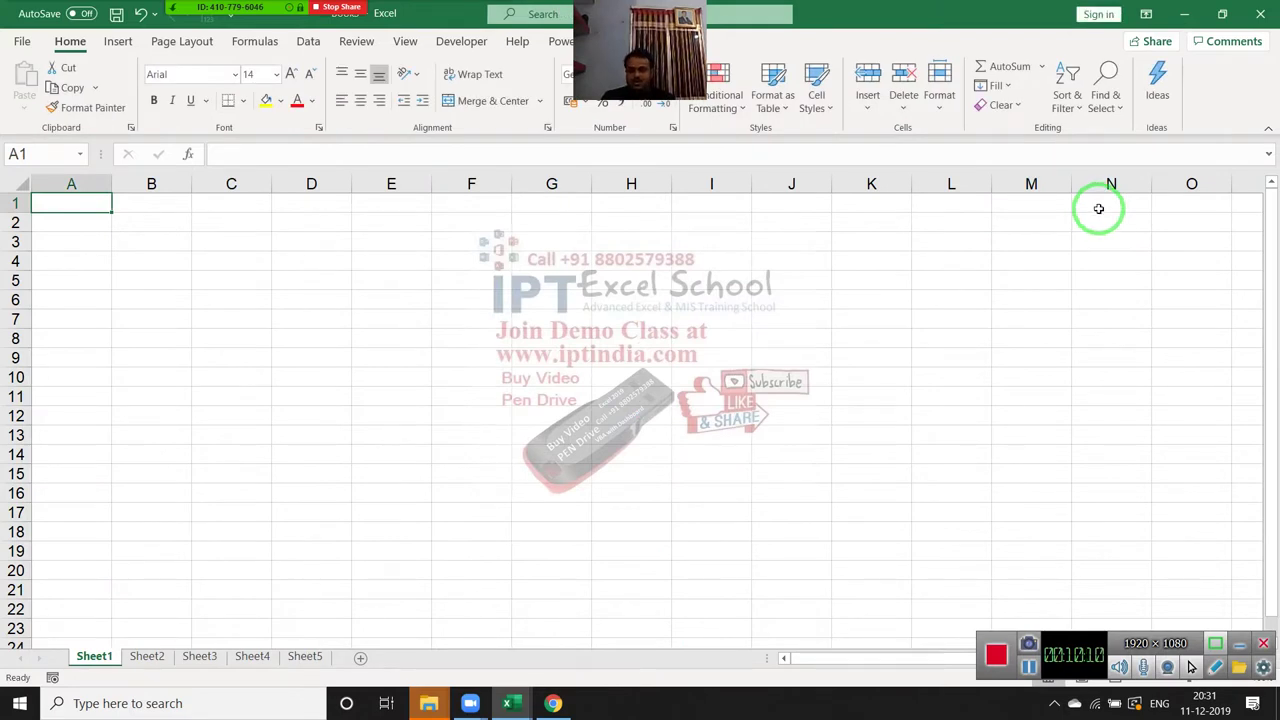
- Enter the Name header in A1 and fill ten names down to A11
{"action": "type", "text": "NAme"}
{"action": "key", "text": "Return"}
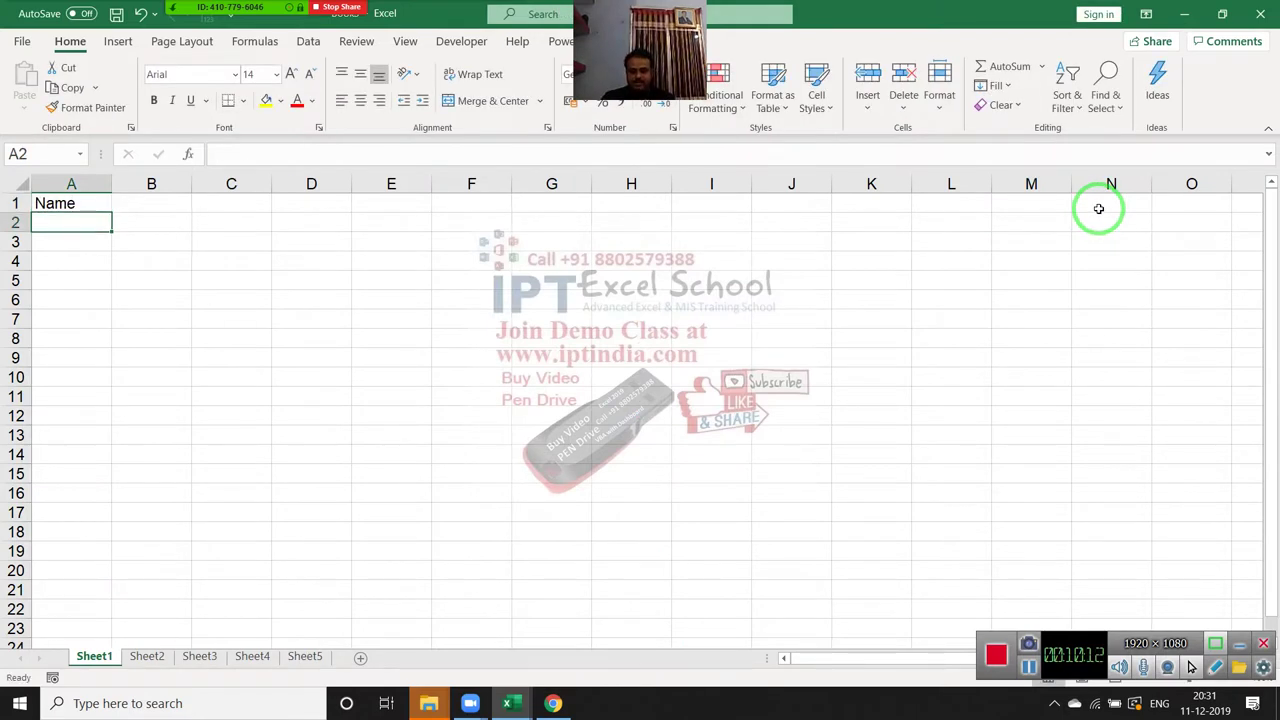
{"action": "type", "text": "Puja"}
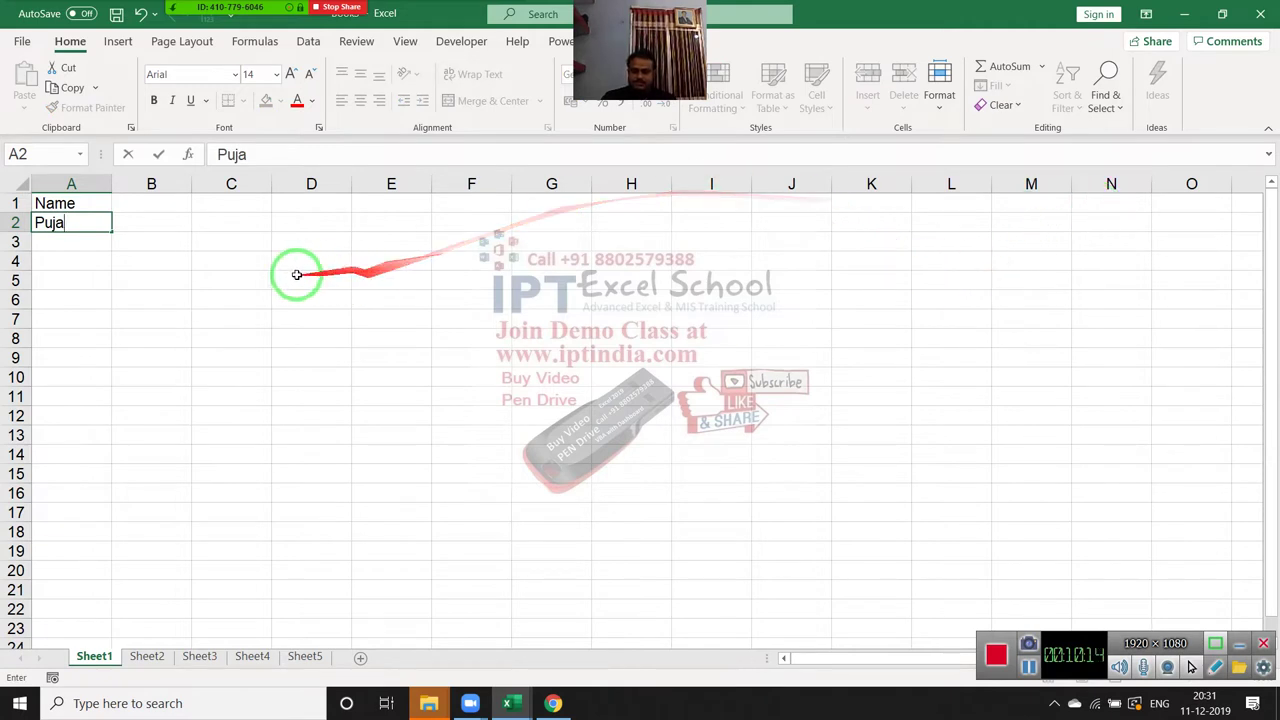
{"action": "left_click", "coordinate": [136, 258]}
{"action": "left_click", "coordinate": [92, 224]}
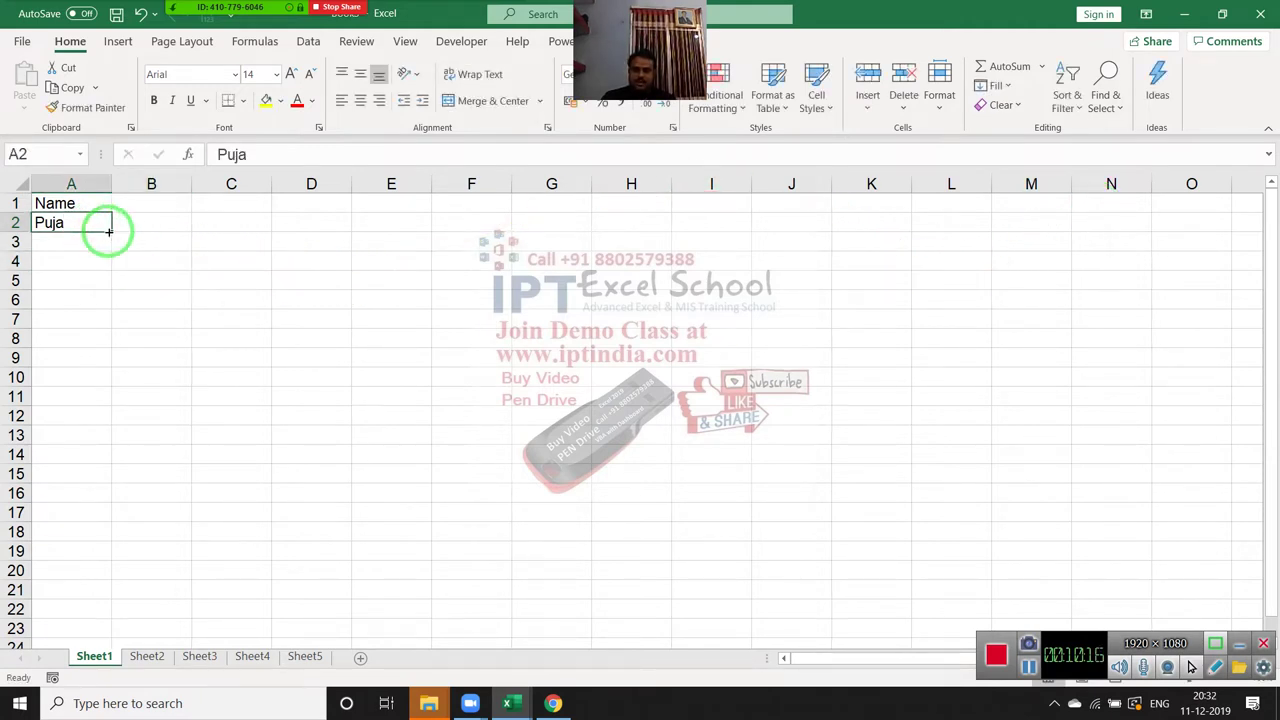
{"action": "left_click_drag", "start_coordinate": [110, 232], "coordinate": [93, 403]}
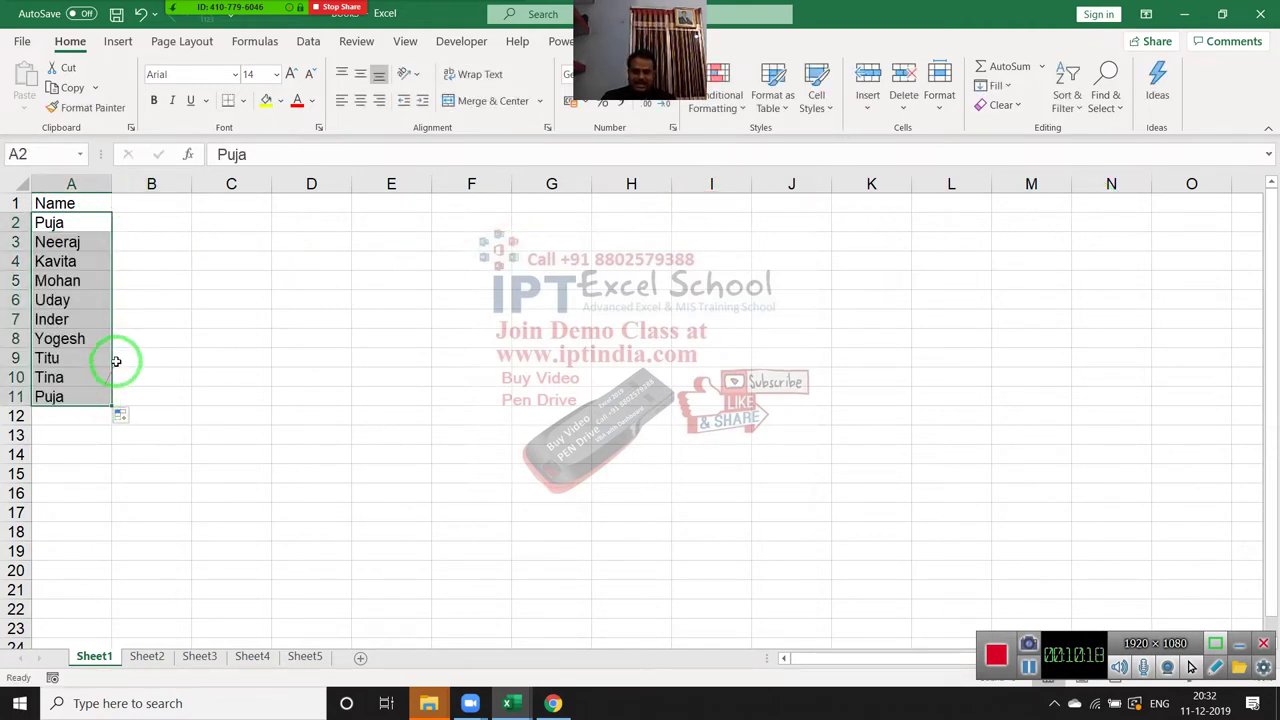
- Fill the headers P-1 through P-37 across row 1, from B1 to AL1
{"action": "left_click", "coordinate": [151, 203]}
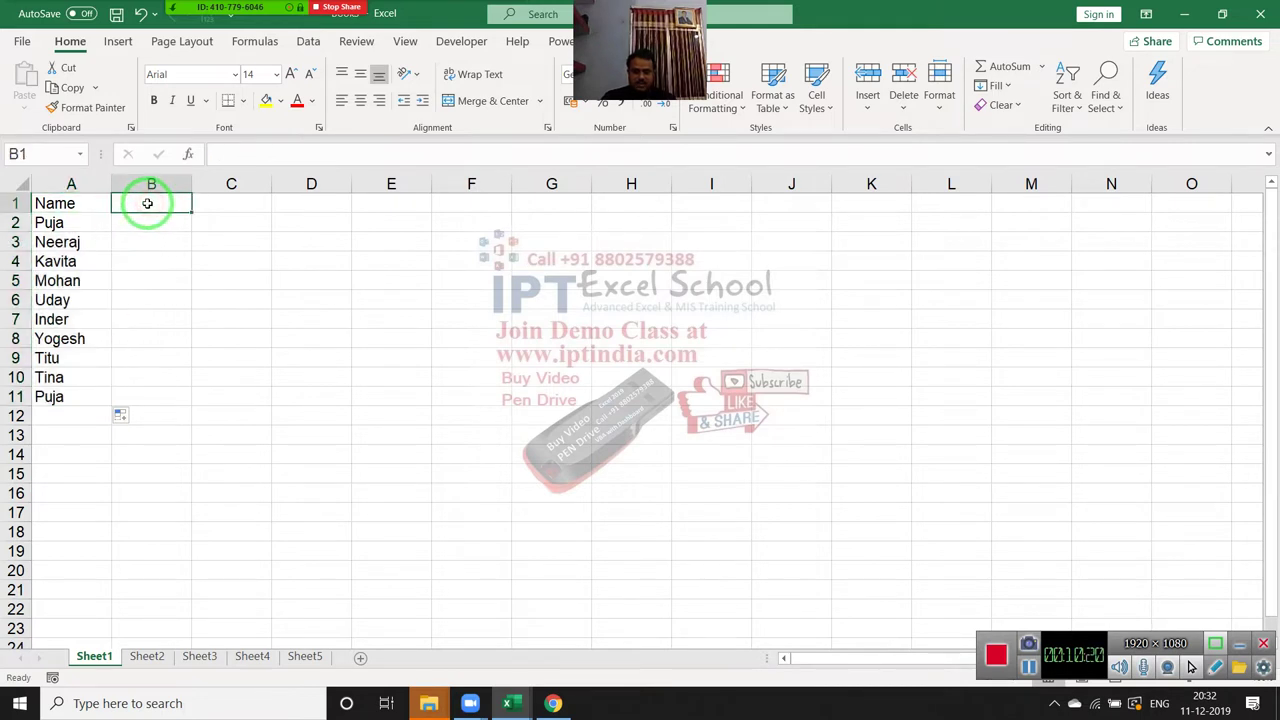
{"action": "type", "text": "P-1"}
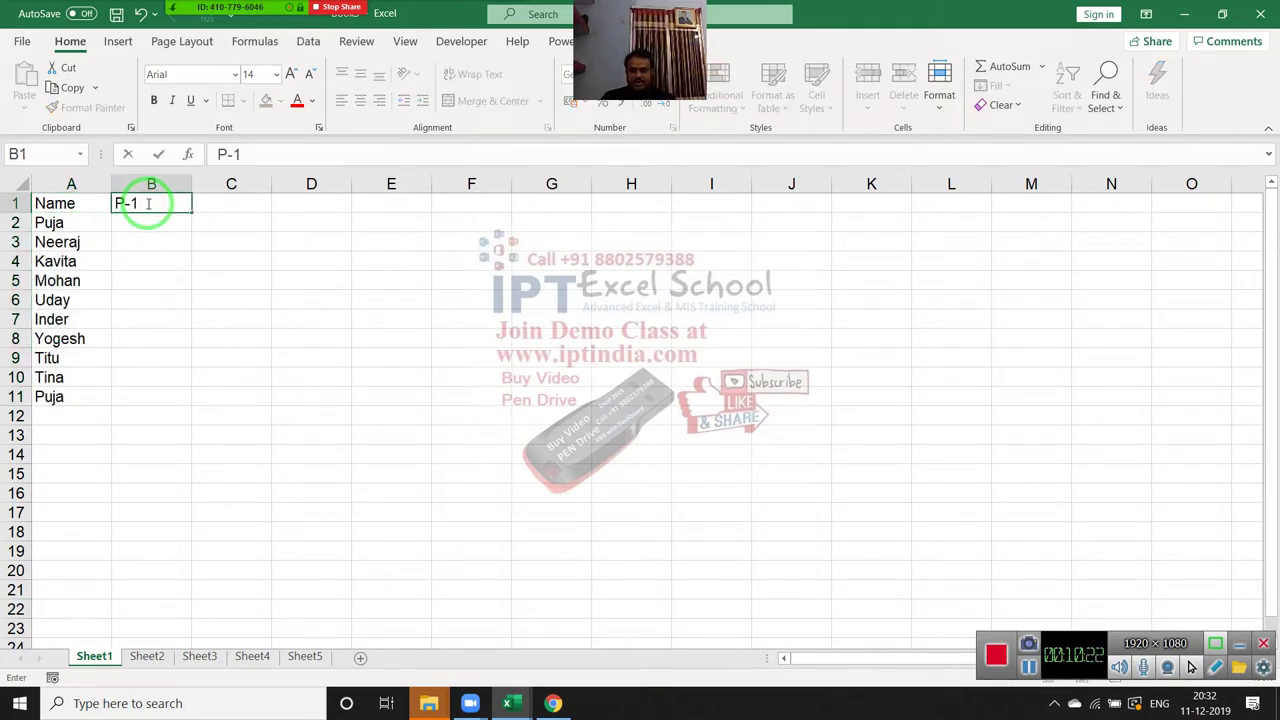
{"action": "key", "text": "Return"}
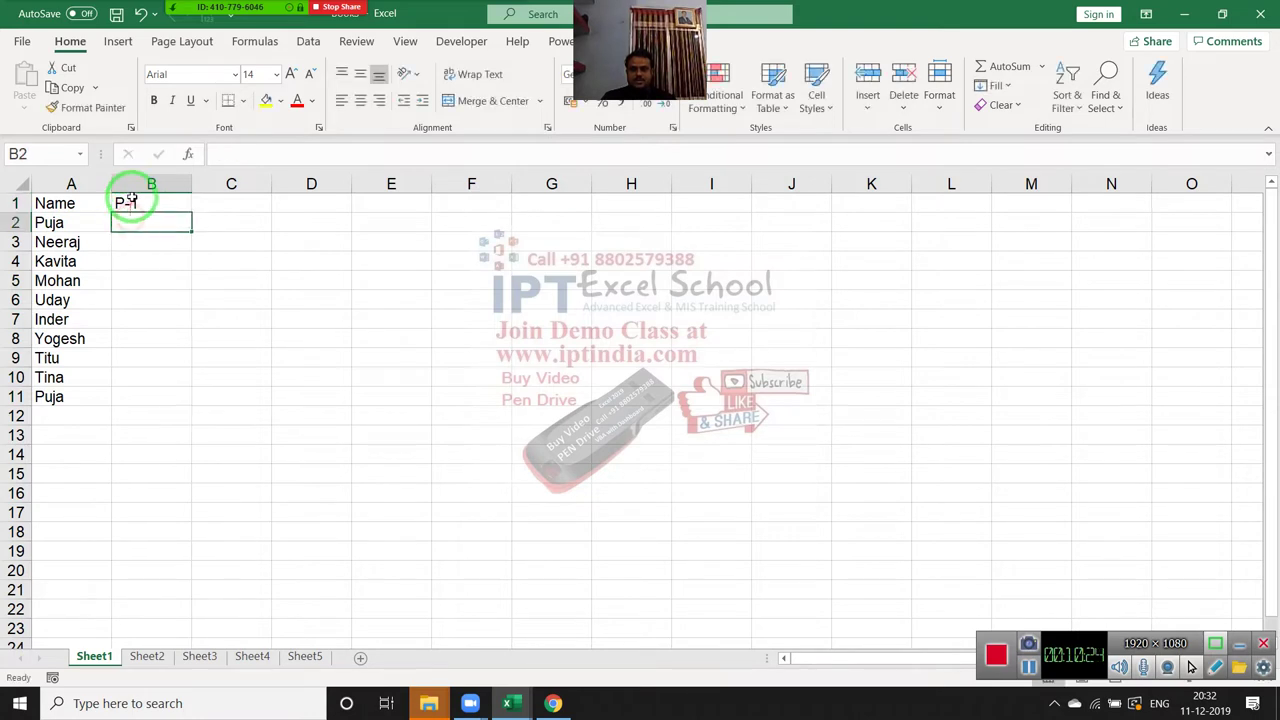
{"action": "left_click", "coordinate": [160, 205]}
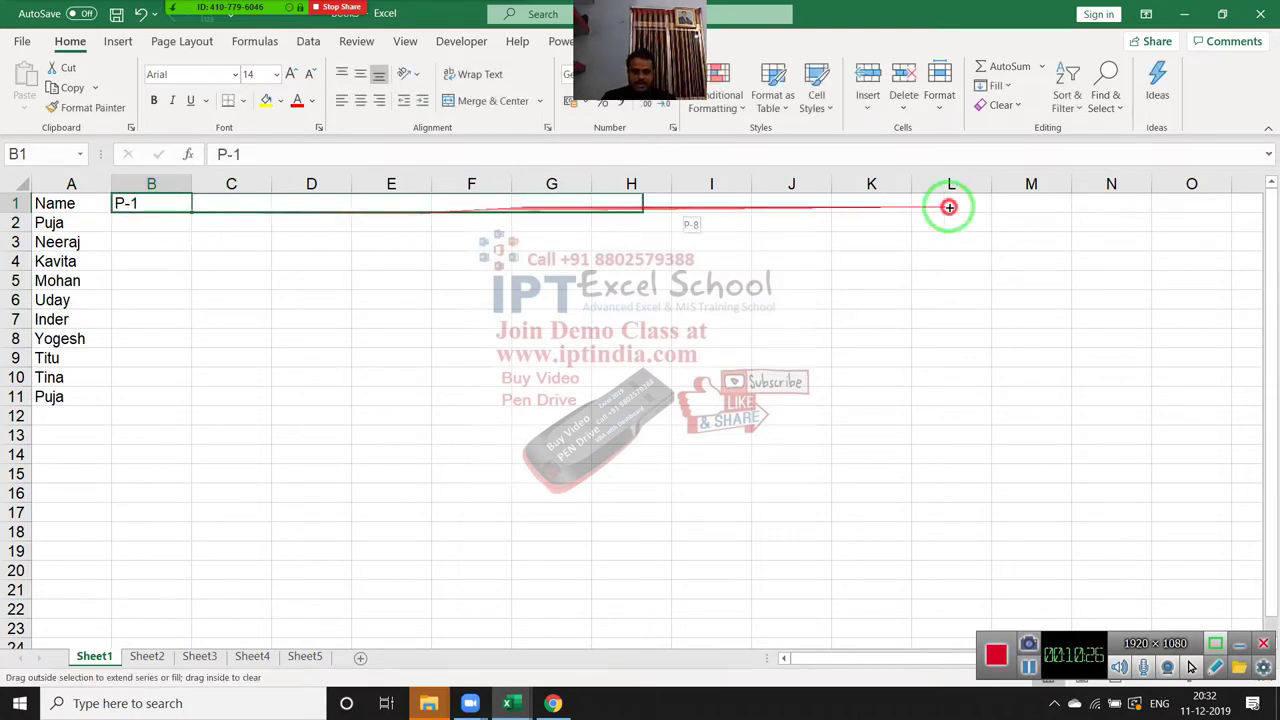
{"action": "left_click_drag", "start_coordinate": [190, 215], "coordinate": [1268, 222]}
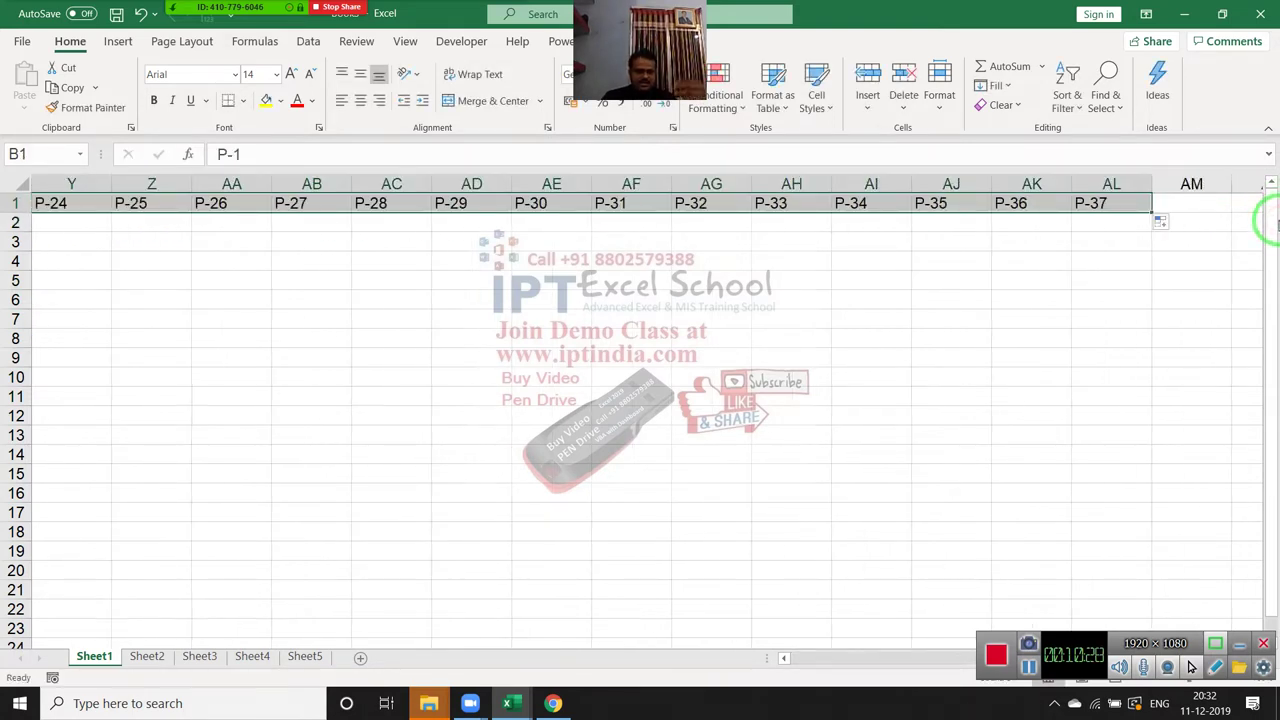
- Enter a RANDBETWEEN(10,90) formula in B2
{"action": "key", "text": "ctrl+Home"}
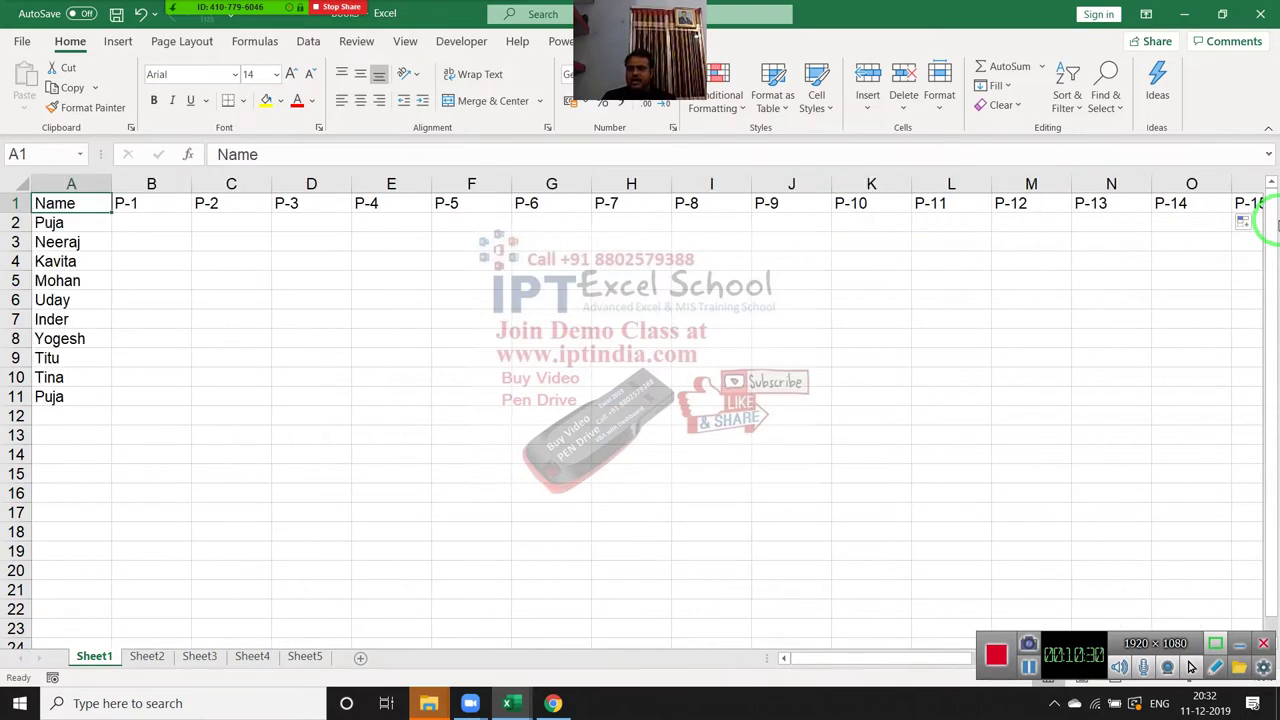
{"action": "key", "text": "Down"}
{"action": "key", "text": "Right"}
{"action": "type", "text": "=ra"}
{"action": "key", "text": "Down"}
{"action": "key", "text": "Down"}
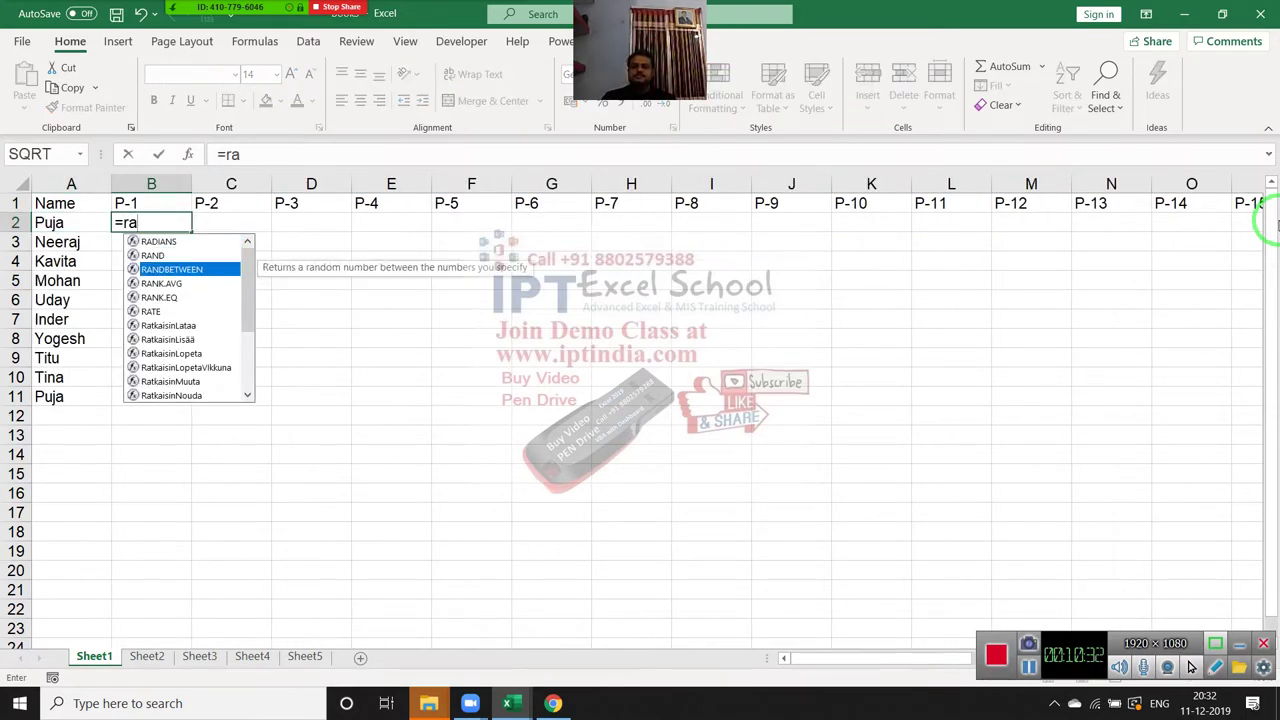
{"action": "key", "text": "Tab"}
{"action": "type", "text": "10,90"}
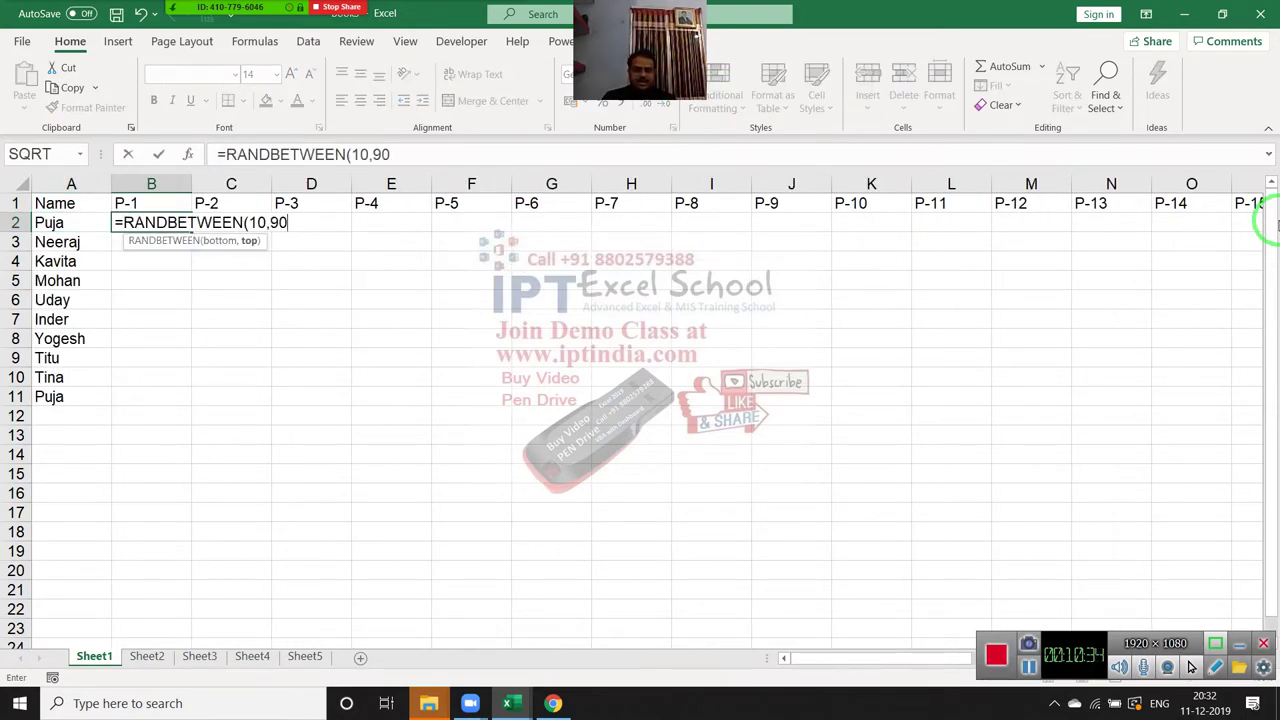
{"action": "key", "text": "Return"}
- Fill the RANDBETWEEN formula across the score grid B2:AL11
{"action": "key", "text": "Up"}
{"action": "key", "text": "Up"}
{"action": "key", "text": "ctrl+Right"}
{"action": "key", "text": "Down"}
{"action": "key", "text": "ctrl+shift+Left"}
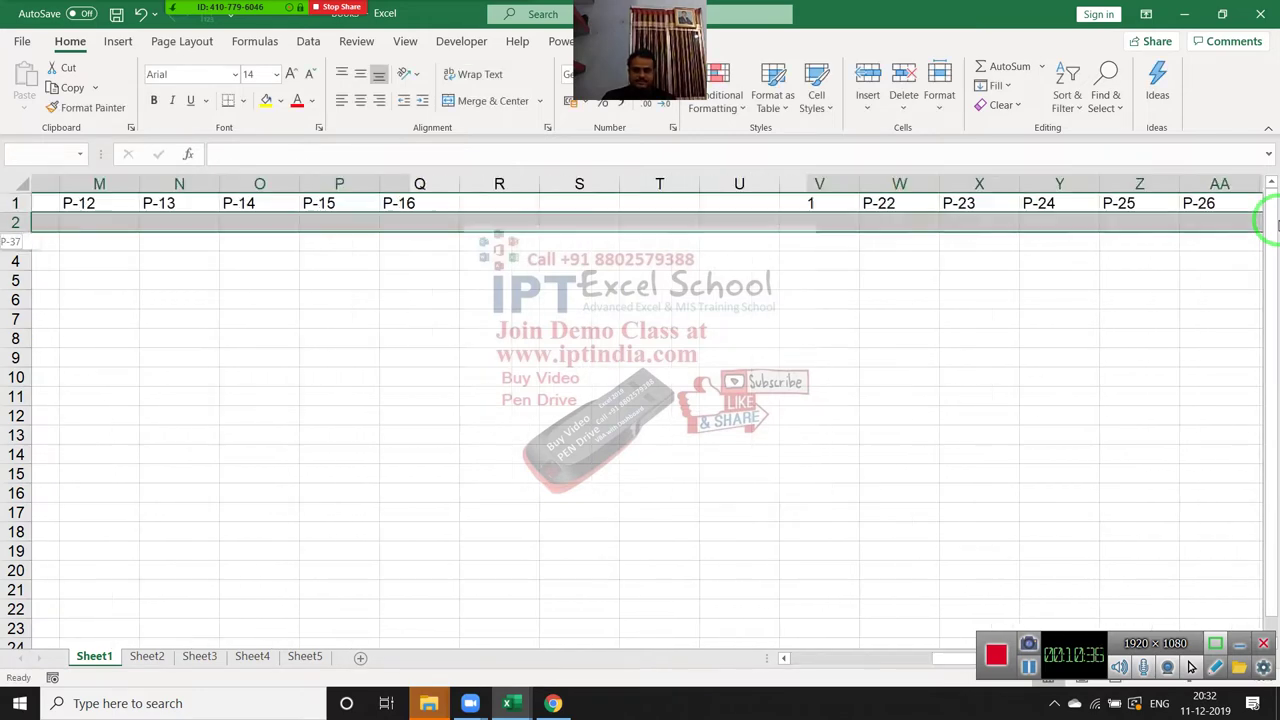
{"action": "key", "text": "shift+Down"}
{"action": "key", "text": "shift+Down"}
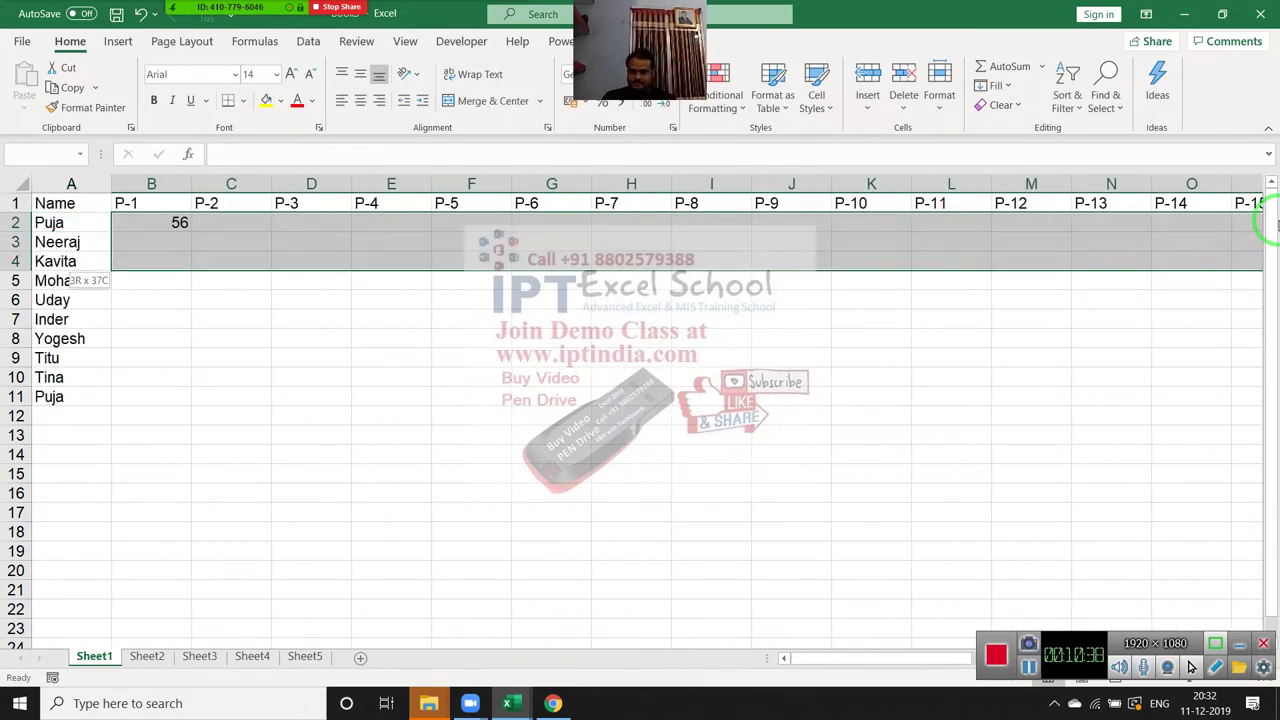
{"action": "key", "text": "shift+Down"}
{"action": "key", "text": "shift+Down"}
{"action": "key", "text": "shift+Down"}
{"action": "key", "text": "shift+Down"}
{"action": "key", "text": "ctrl+r"}
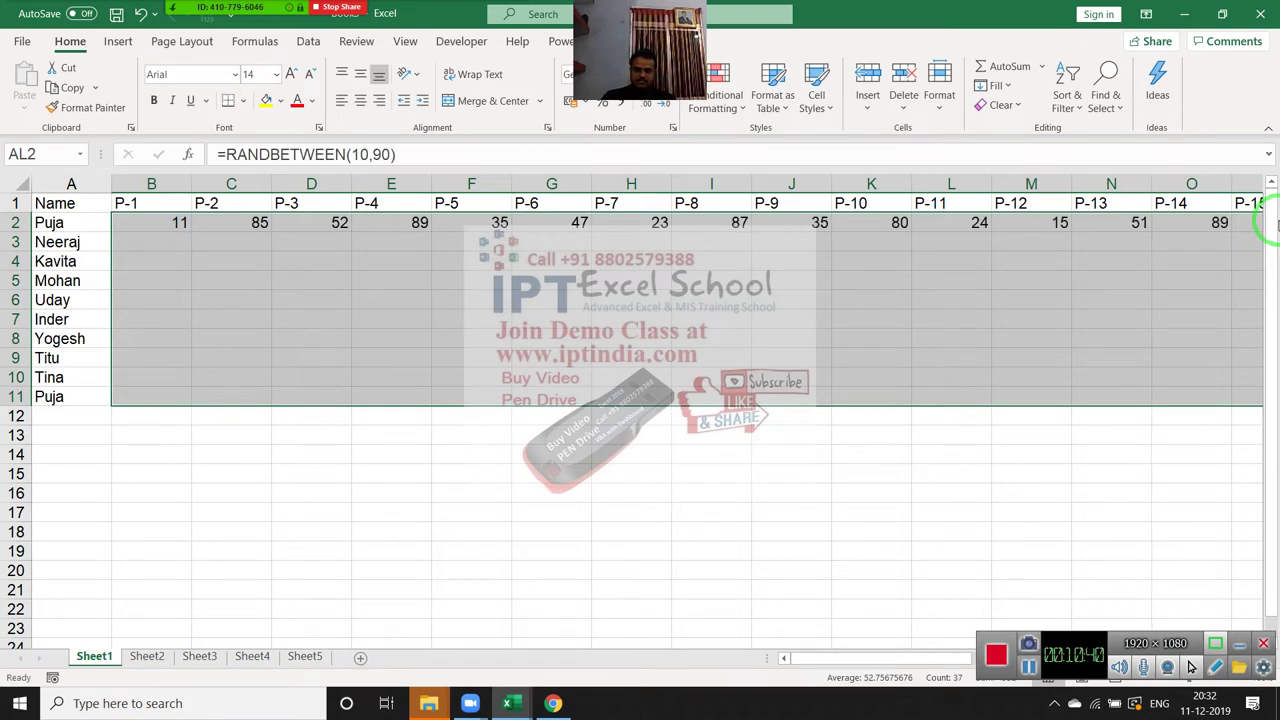
{"action": "key", "text": "ctrl+d"}
- Paste the B2:AL11 scores back as fixed values and return to A2
{"action": "key", "text": "ctrl+c"}
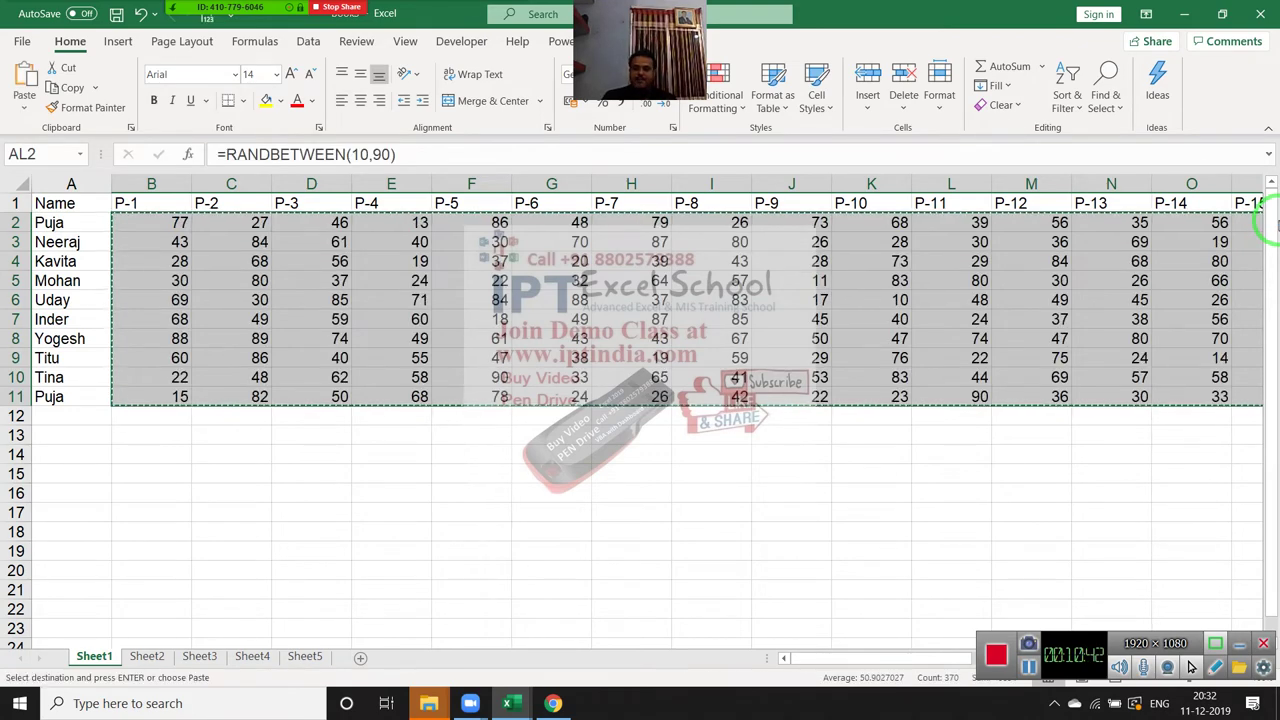
{"action": "left_click_drag", "start_coordinate": [1190, 178], "coordinate": [788, 20]}
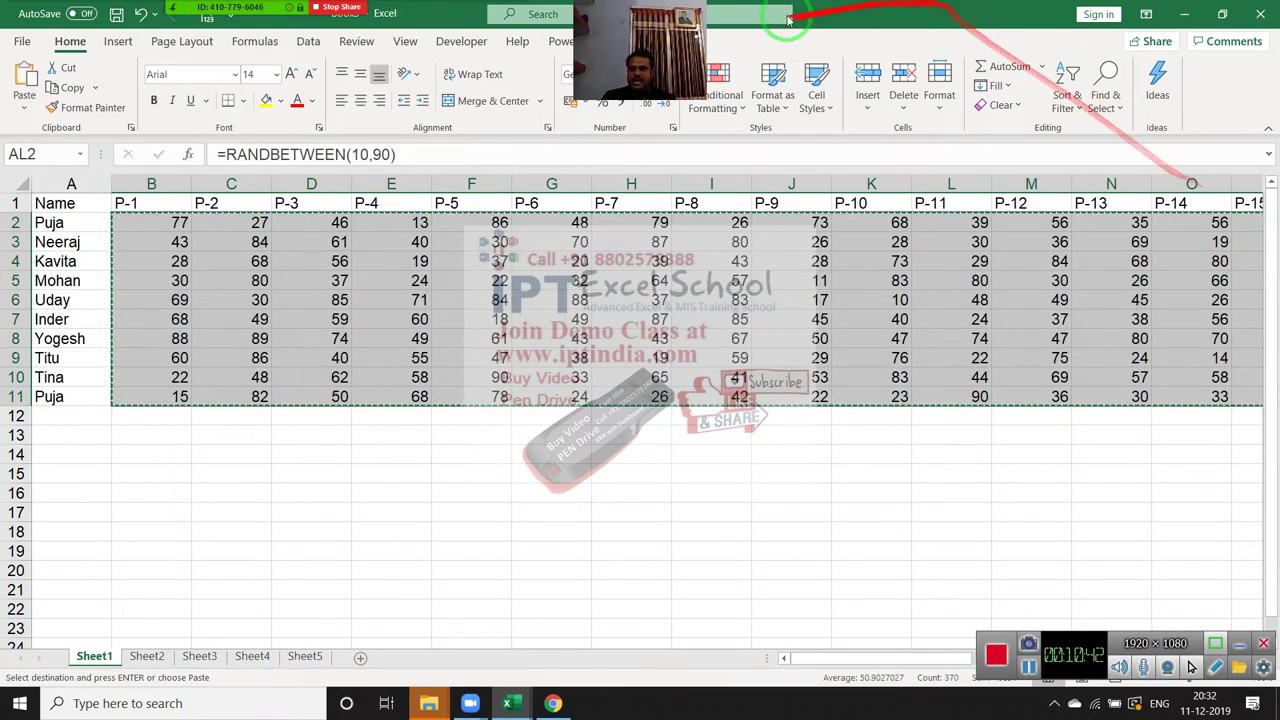
{"action": "left_click", "coordinate": [24, 107]}
{"action": "left_click", "coordinate": [21, 234]}
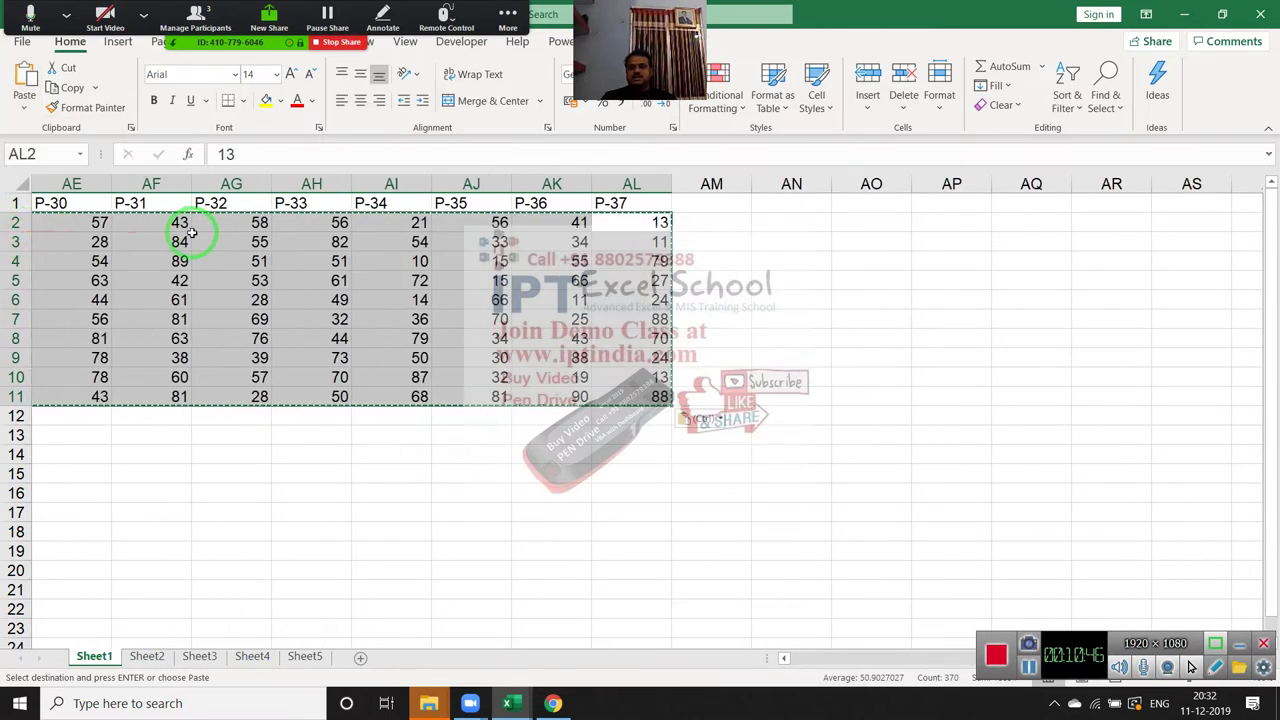
{"action": "key", "text": "ctrl+Left"}
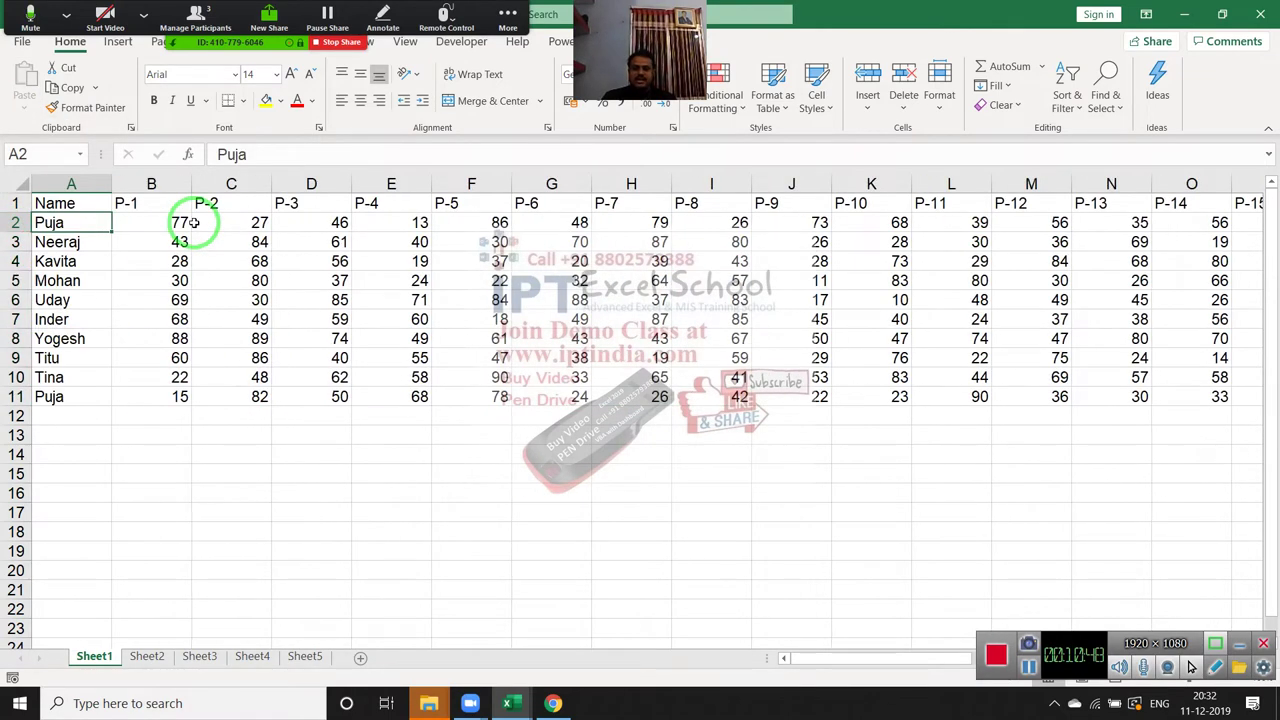
{"action": "key", "text": "Right"}
{"action": "key", "text": "Right"}
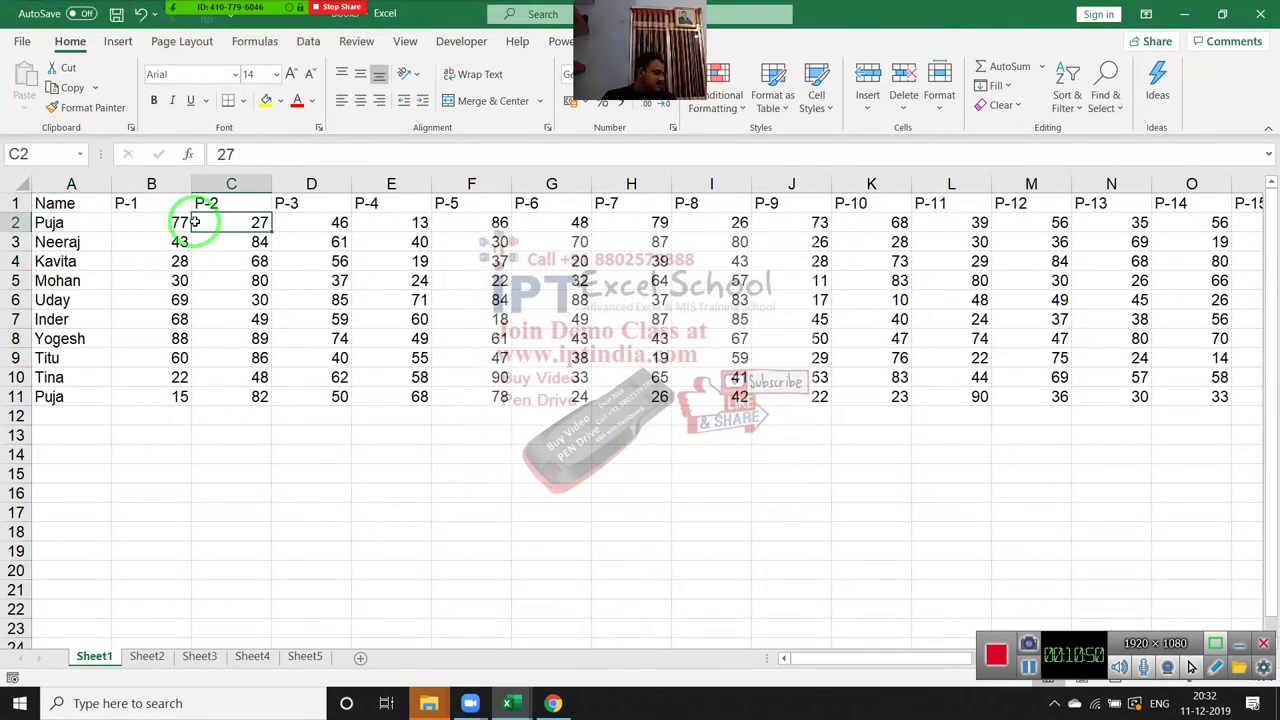
{"action": "key", "text": "Left"}
{"action": "key", "text": "Left"}
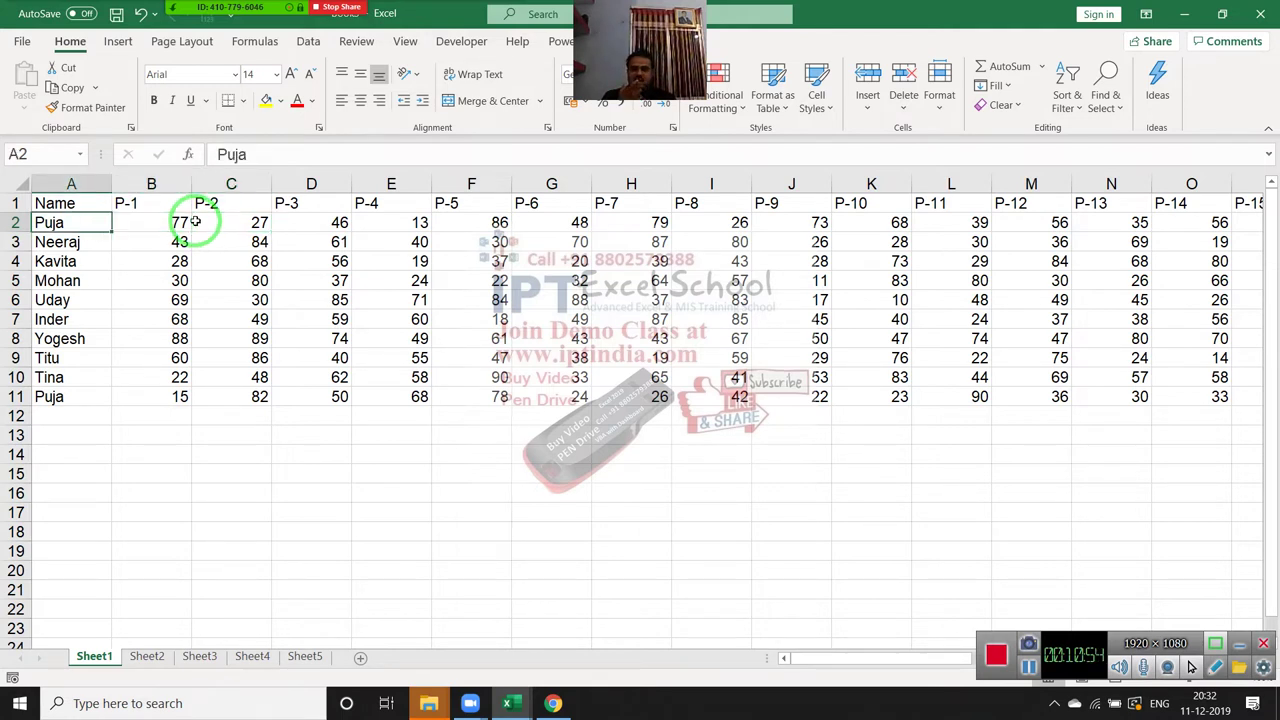
- Insert a blank column C before P-2 and give it the header %
{"action": "key", "text": "Right"}
{"action": "key", "text": "Right"}
{"action": "key", "text": "ctrl+space"}
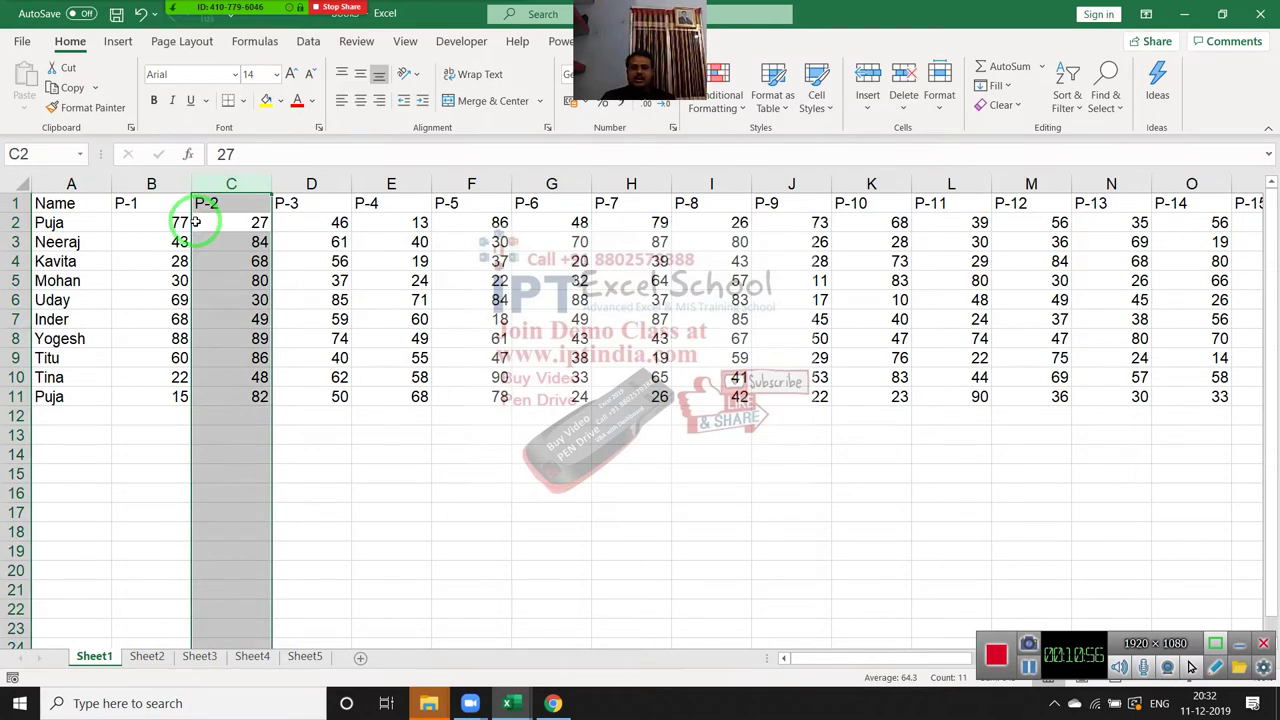
{"action": "key", "text": "ctrl+shift+plus"}
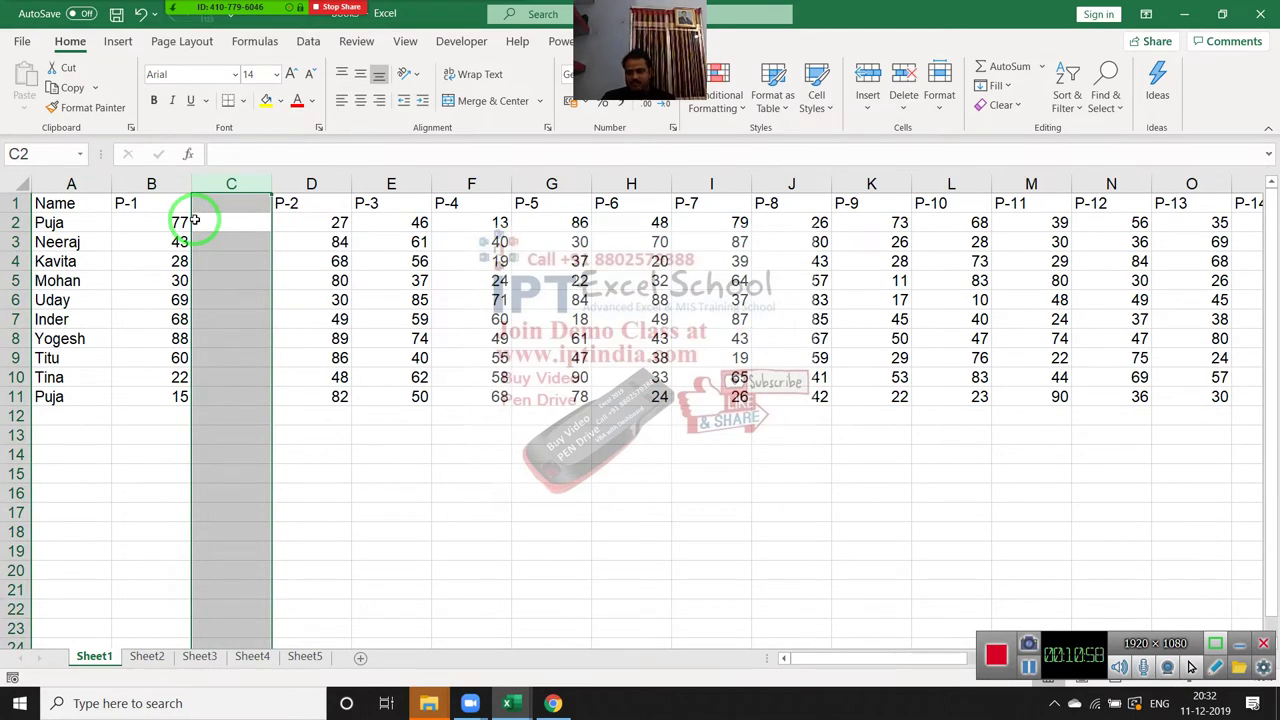
{"action": "key", "text": "Up"}
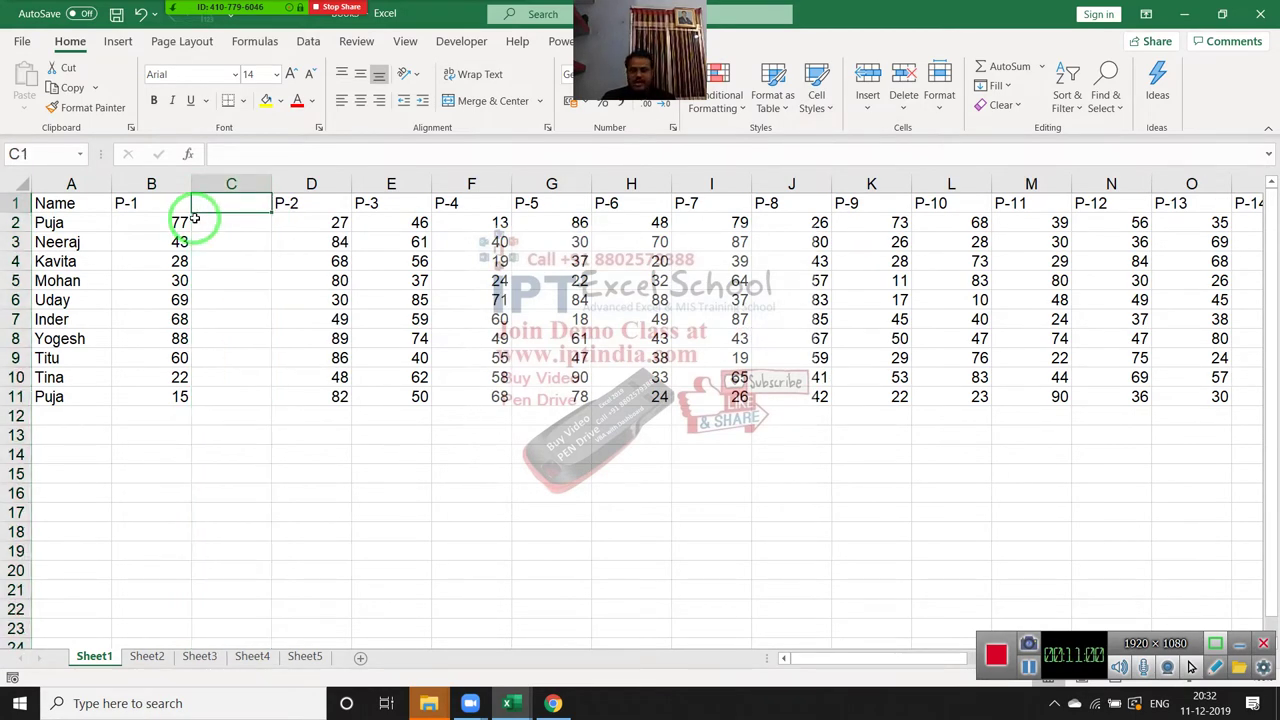
{"action": "type", "text": "%"}
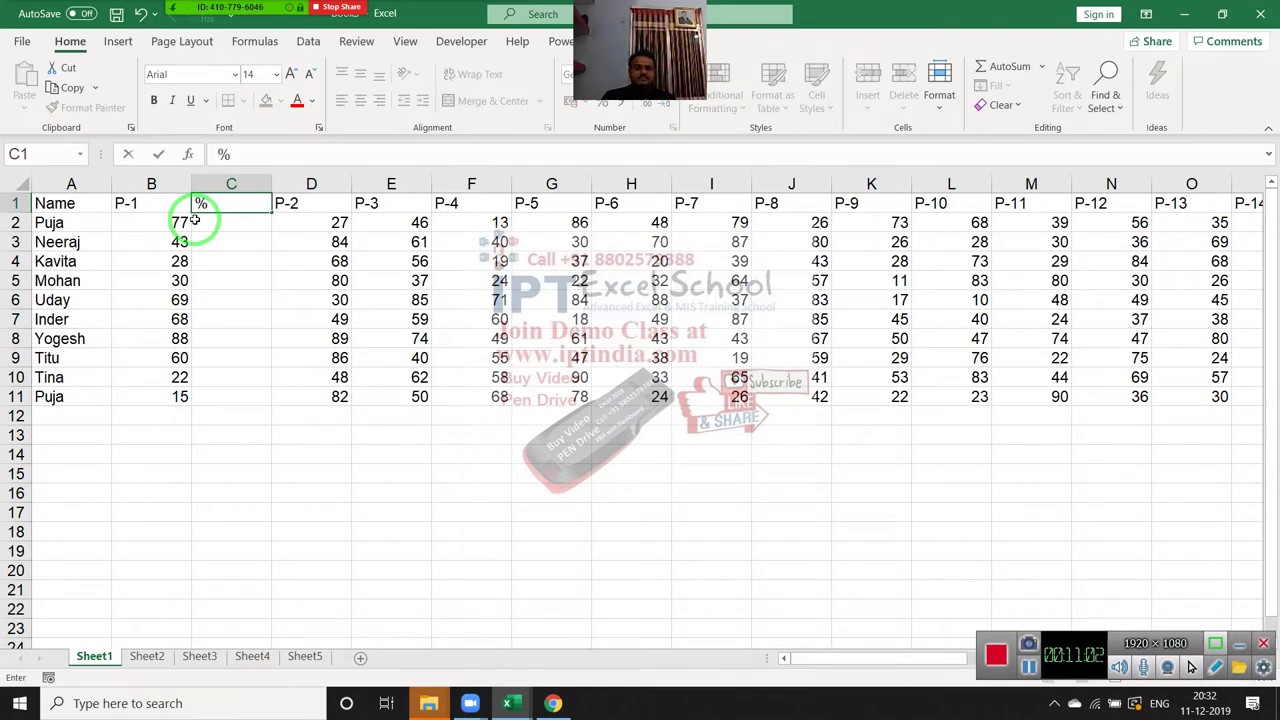
{"action": "key", "text": "Return"}
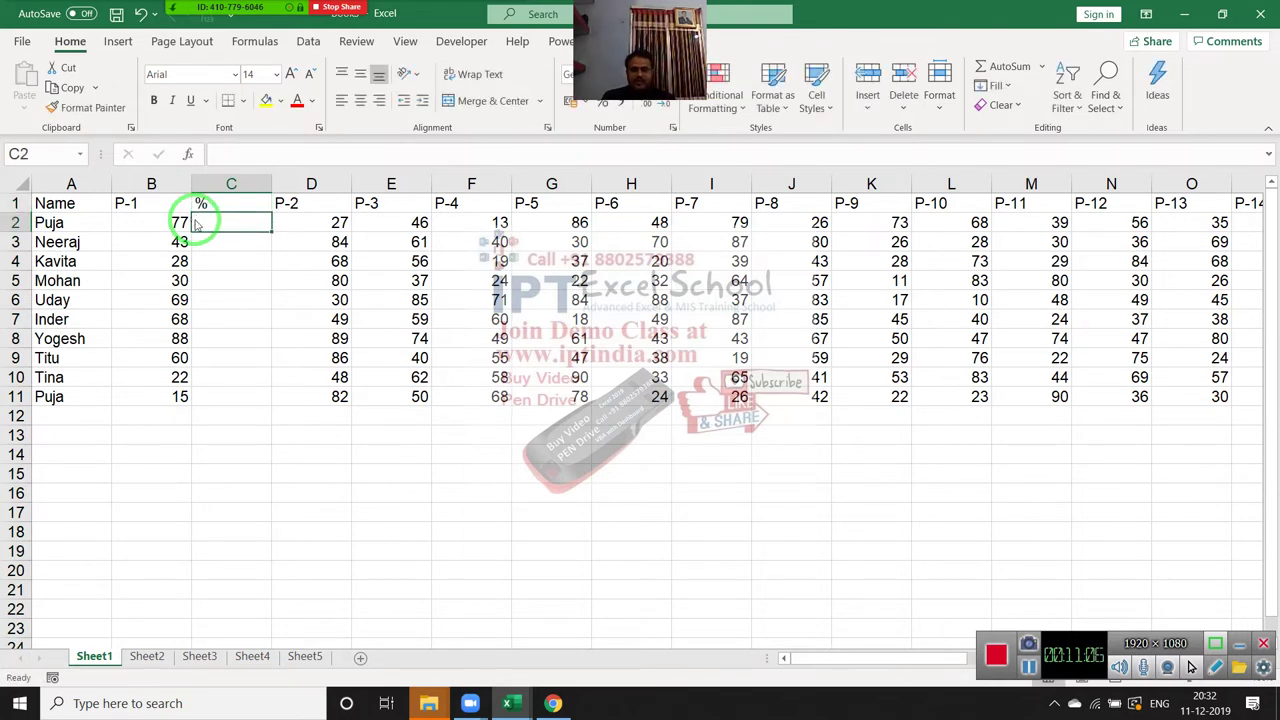
- Enter =B2/70 in C2, format it as Percent, and fill it down to C11
{"action": "type", "text": "="}
{"action": "key", "text": "Left"}
{"action": "type", "text": "/"}
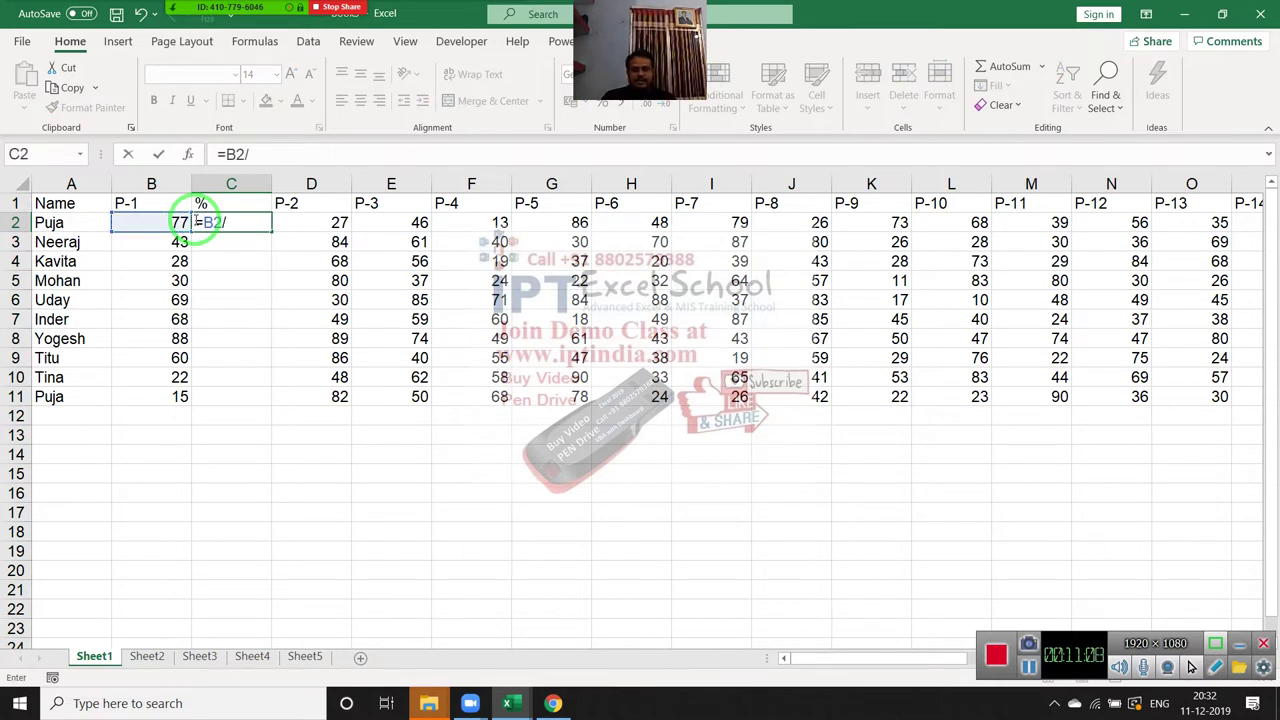
{"action": "key", "text": "Return"}
{"action": "left_click", "coordinate": [200, 222]}
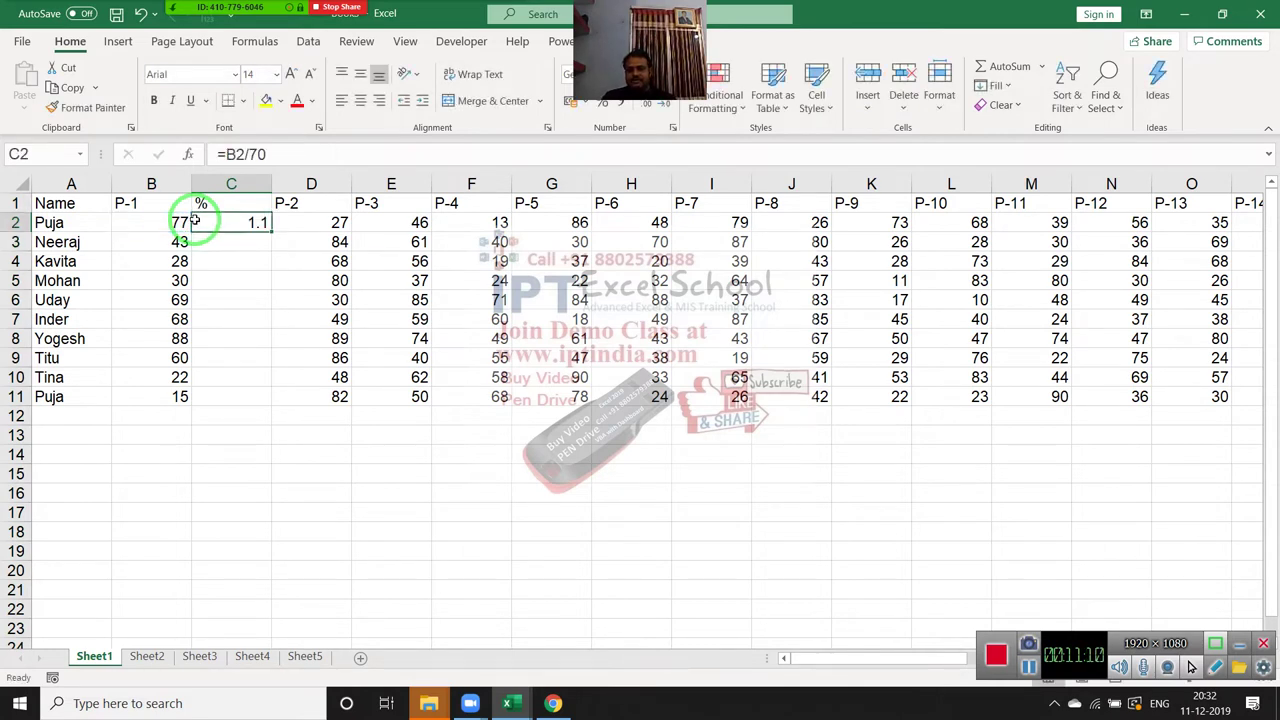
{"action": "left_click_drag", "start_coordinate": [215, 226], "coordinate": [576, 180]}
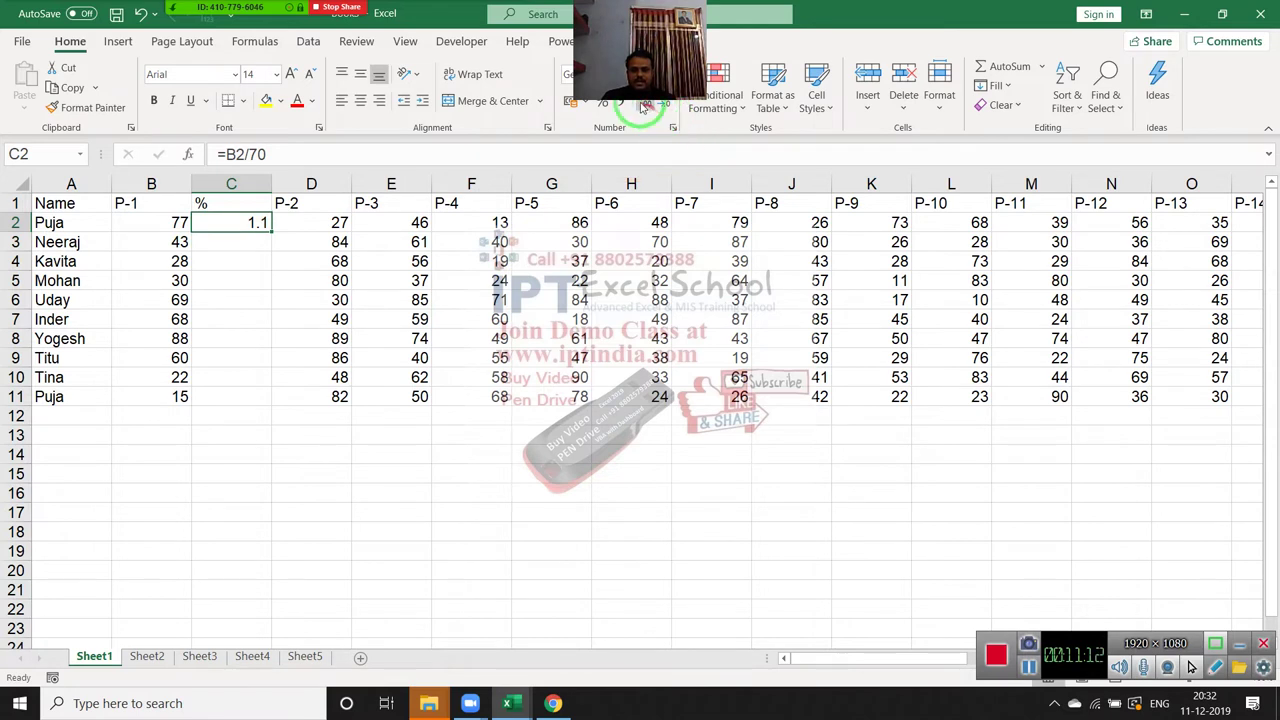
{"action": "left_click", "coordinate": [604, 103]}
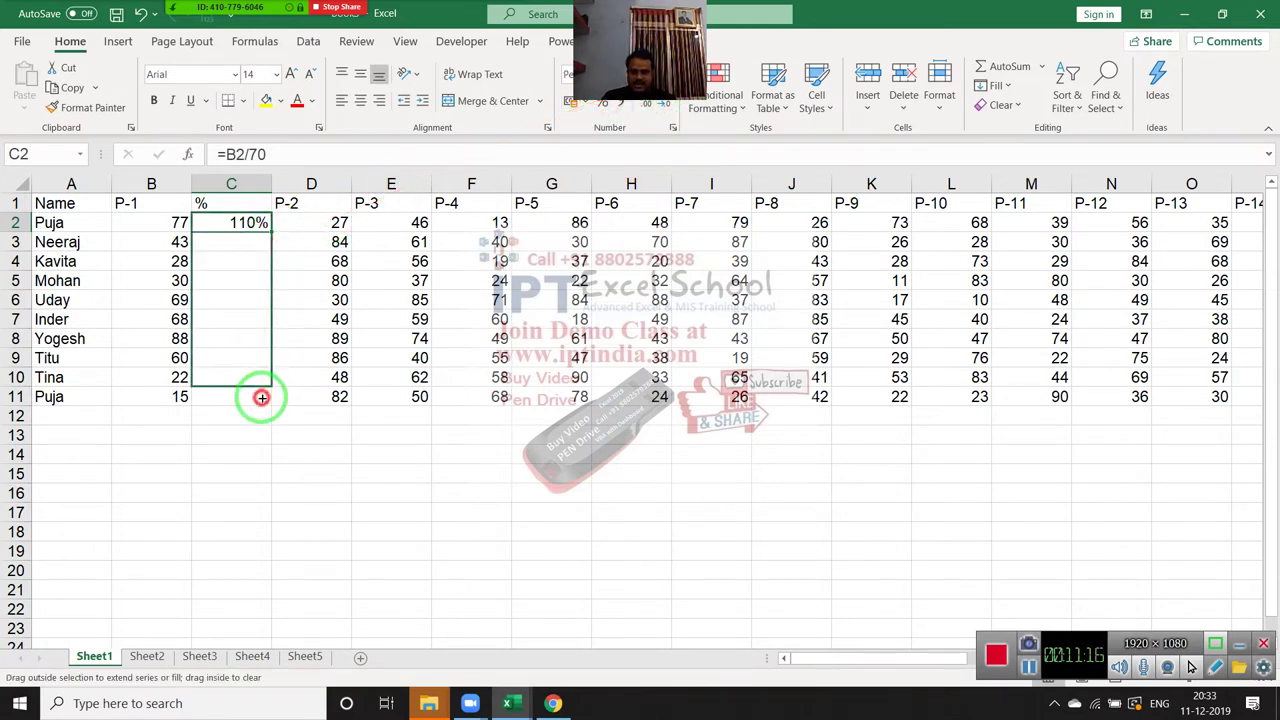
{"action": "left_click_drag", "start_coordinate": [273, 230], "coordinate": [262, 400]}
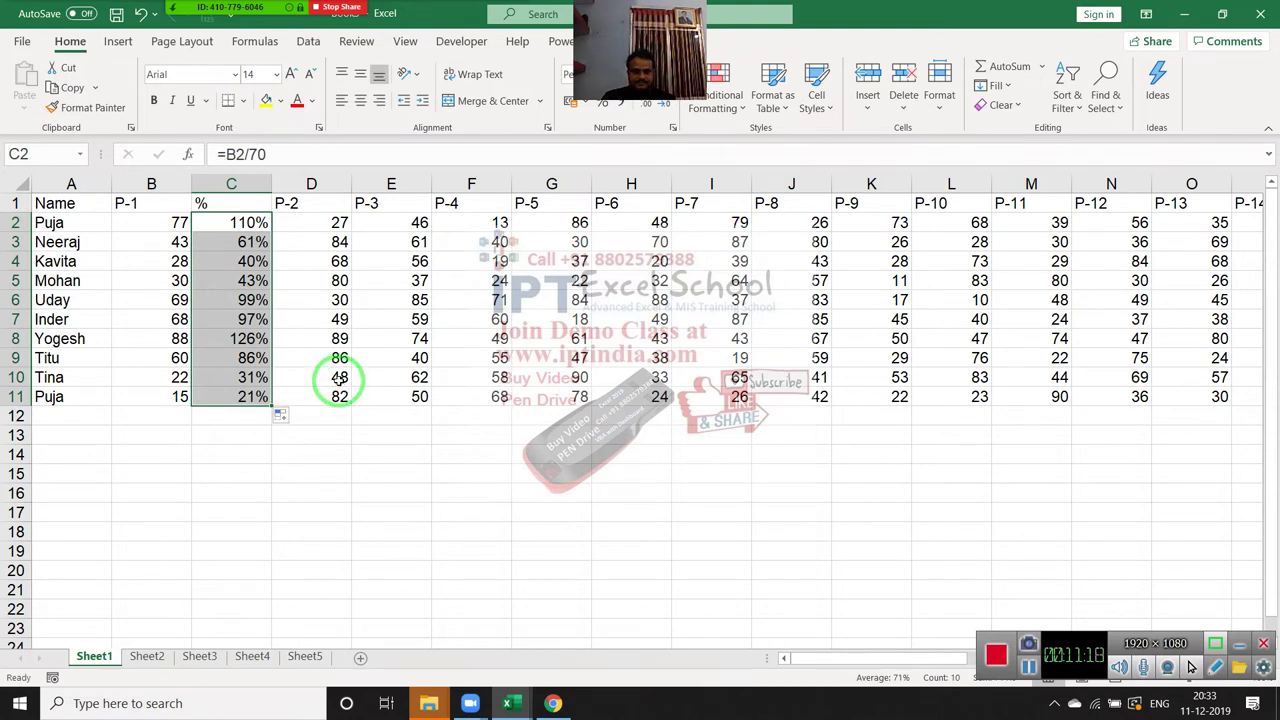
{"action": "left_click", "coordinate": [335, 299]}
{"action": "left_click", "coordinate": [410, 197]}
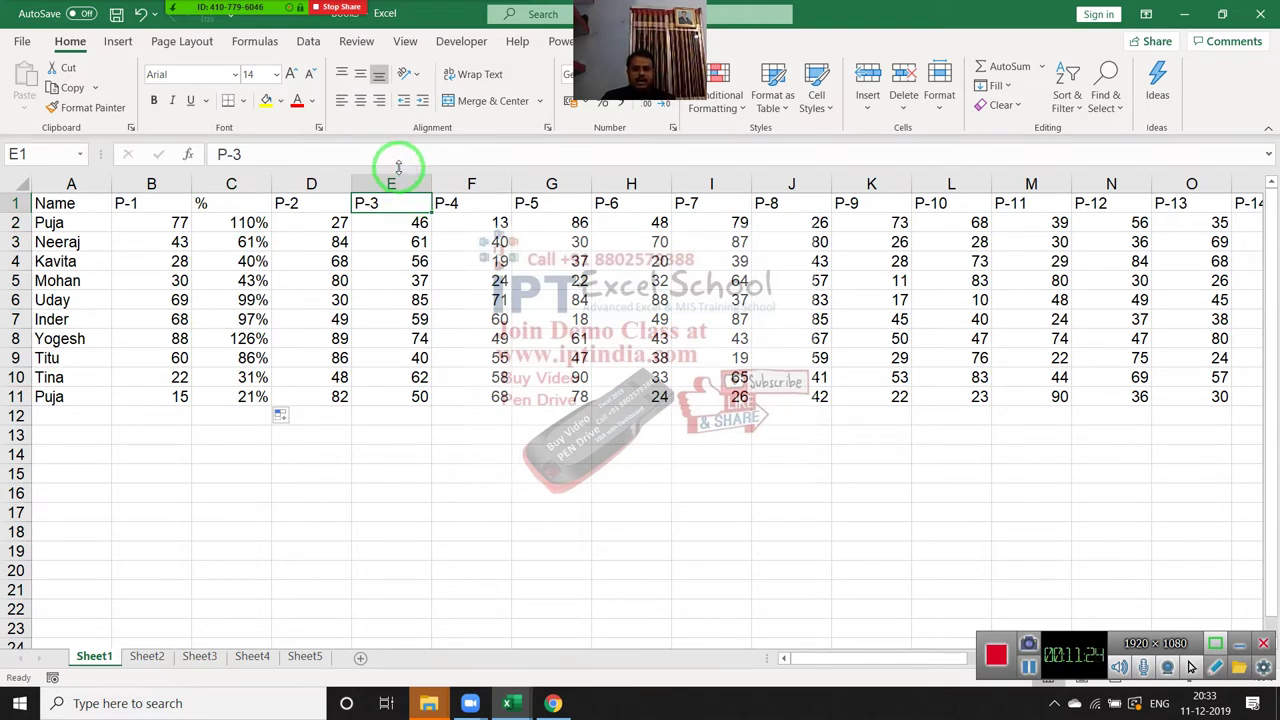
- Insert a blank column E before P-3 and give it the header %
{"action": "left_click", "coordinate": [391, 184]}
{"action": "key", "text": "ctrl+shift+plus"}
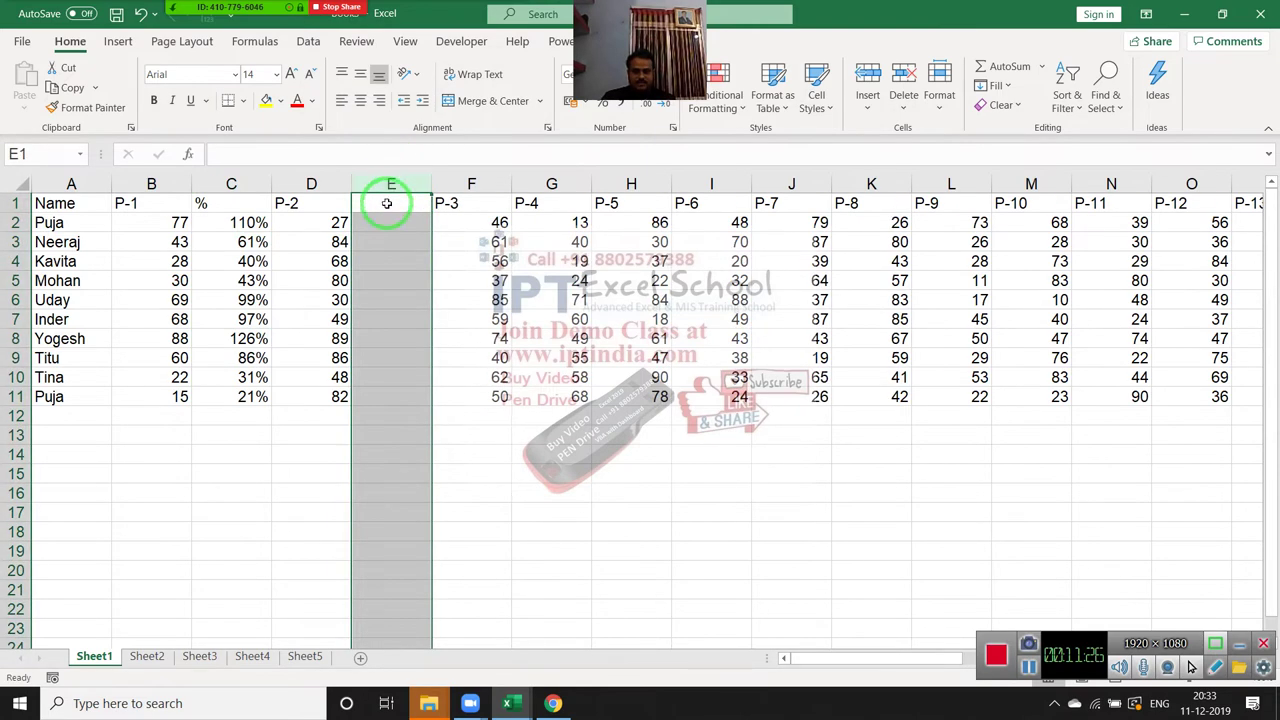
{"action": "left_click", "coordinate": [387, 203]}
{"action": "type", "text": "%"}
{"action": "key", "text": "Return"}
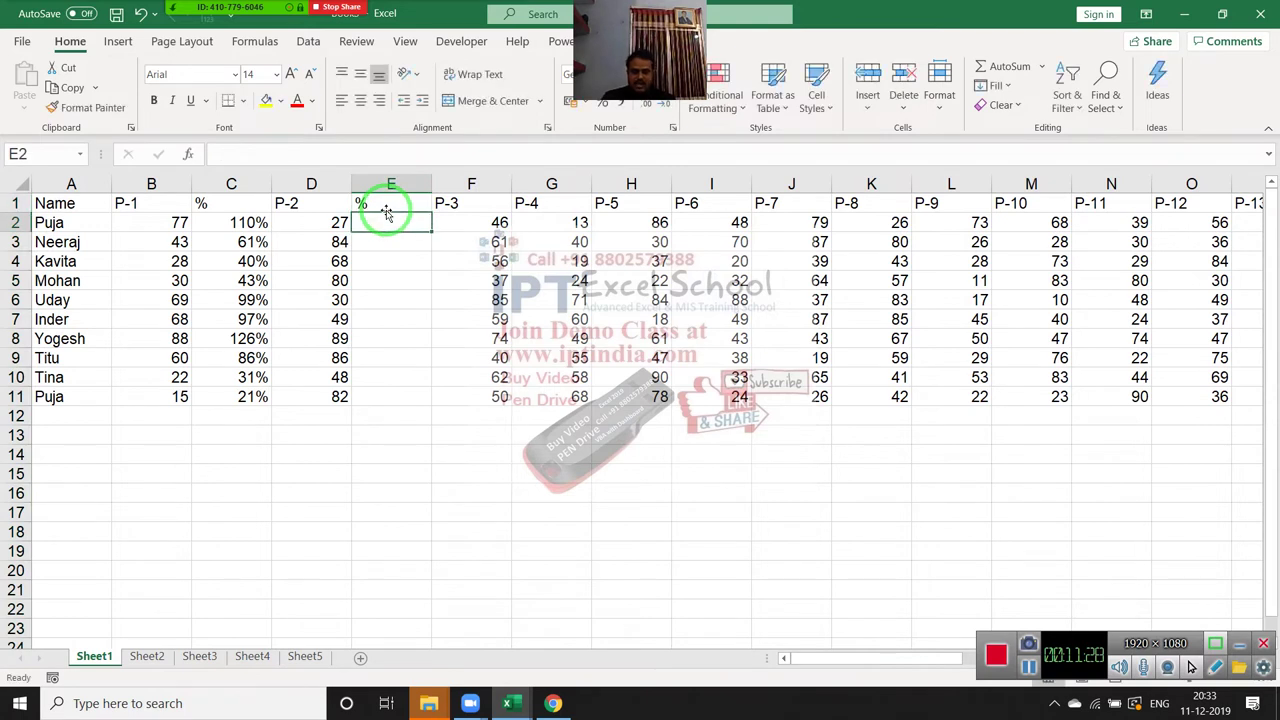
- Enter =D2/70 in E2, fill it down to row 11, and format as Percent
{"action": "type", "text": "="}
{"action": "key", "text": "Left"}
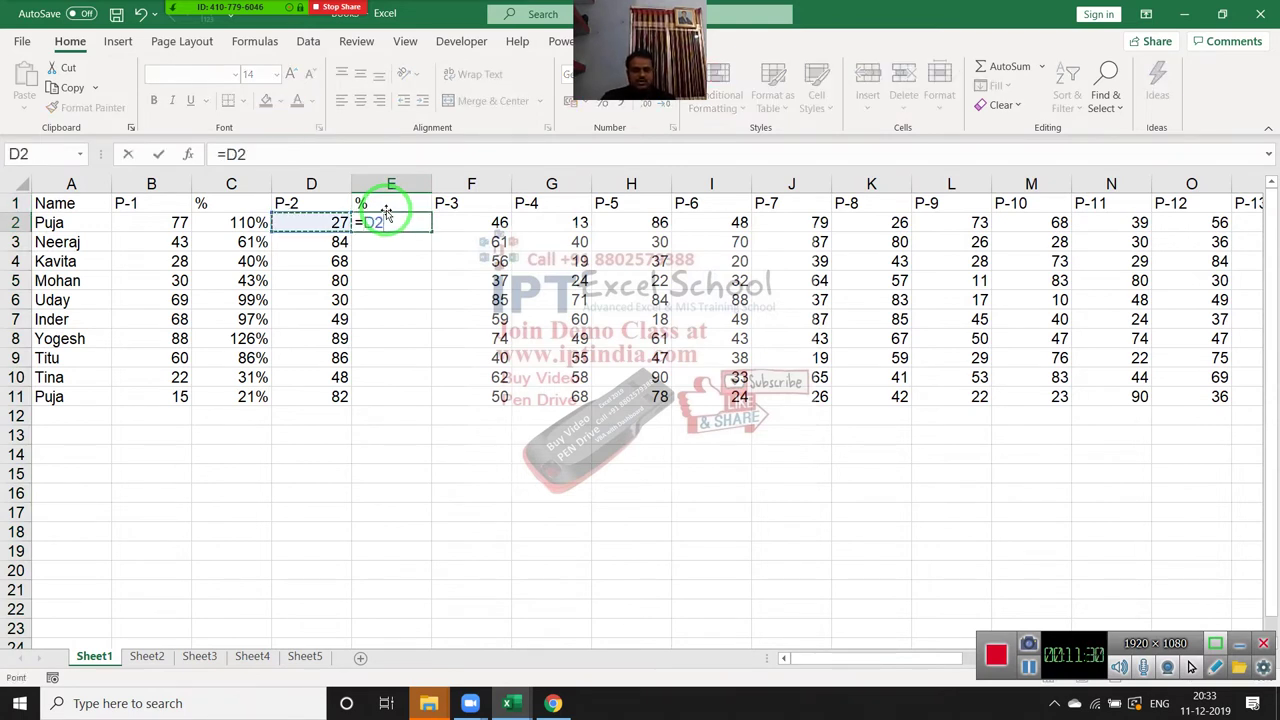
{"action": "type", "text": "/70"}
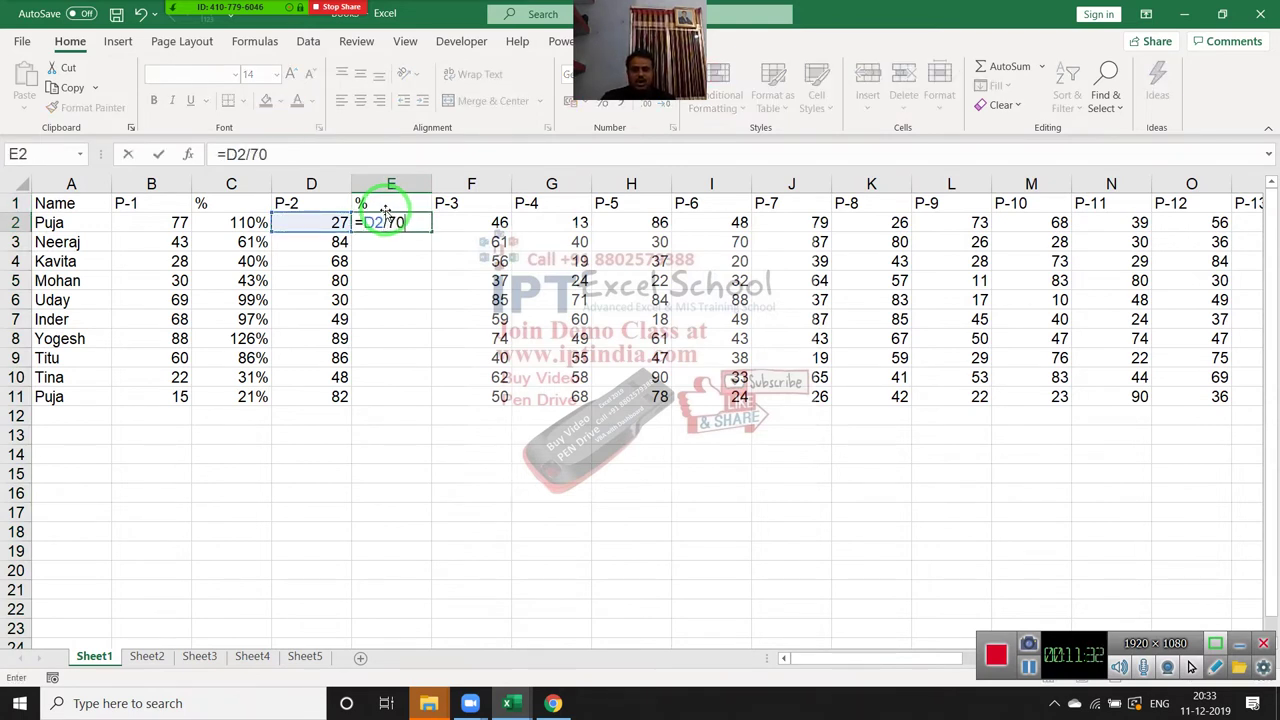
{"action": "key", "text": "Return"}
{"action": "left_click", "coordinate": [405, 220]}
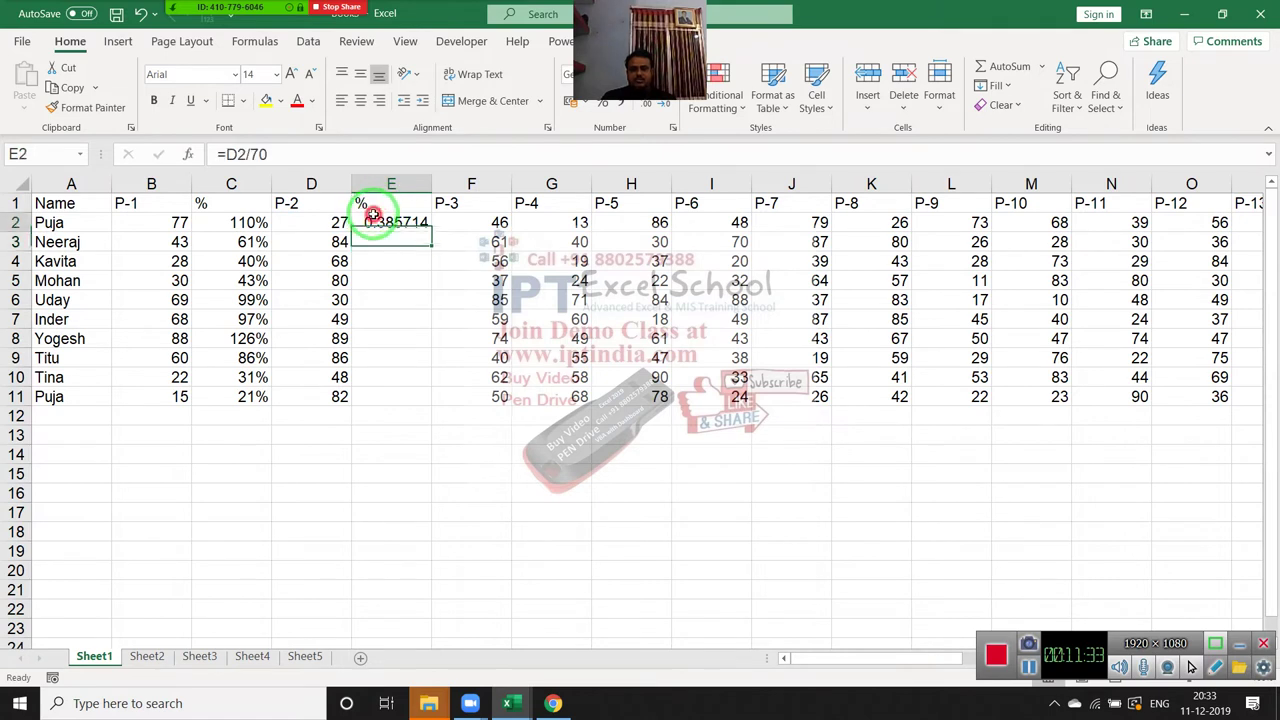
{"action": "double_click", "coordinate": [430, 231]}
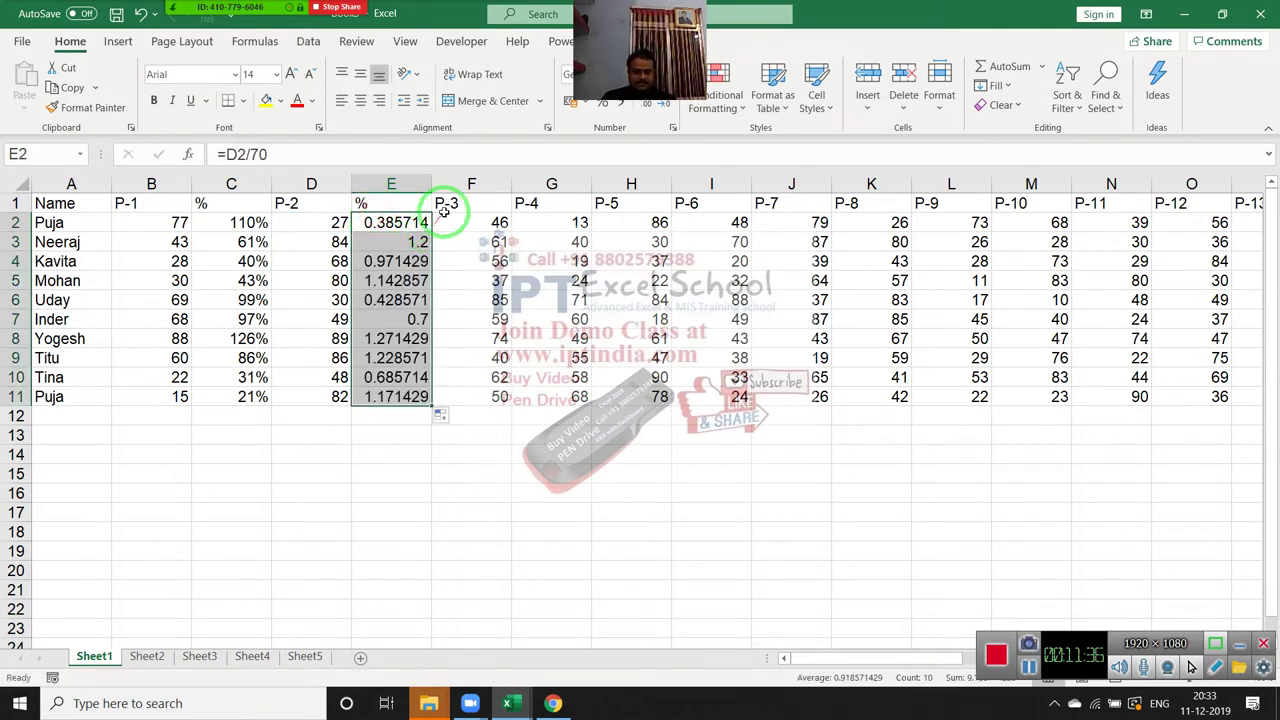
{"action": "left_click", "coordinate": [602, 103]}
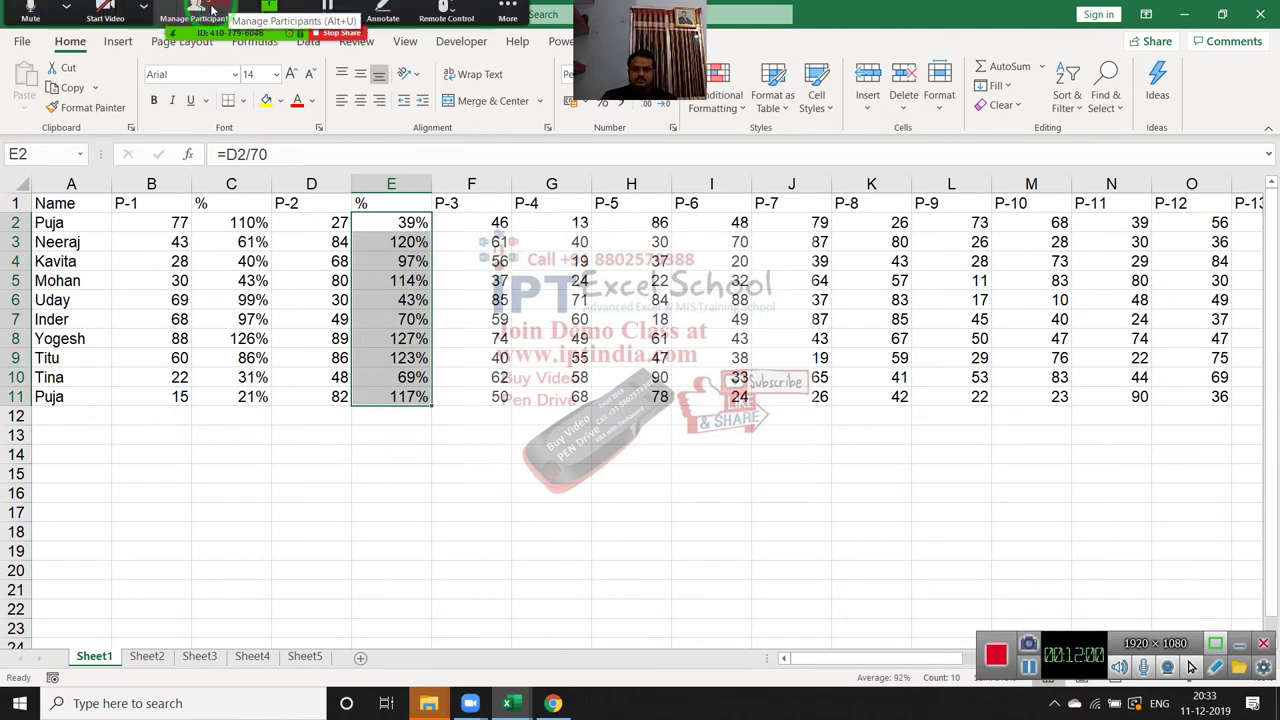
{"action": "left_click", "coordinate": [195, 12]}
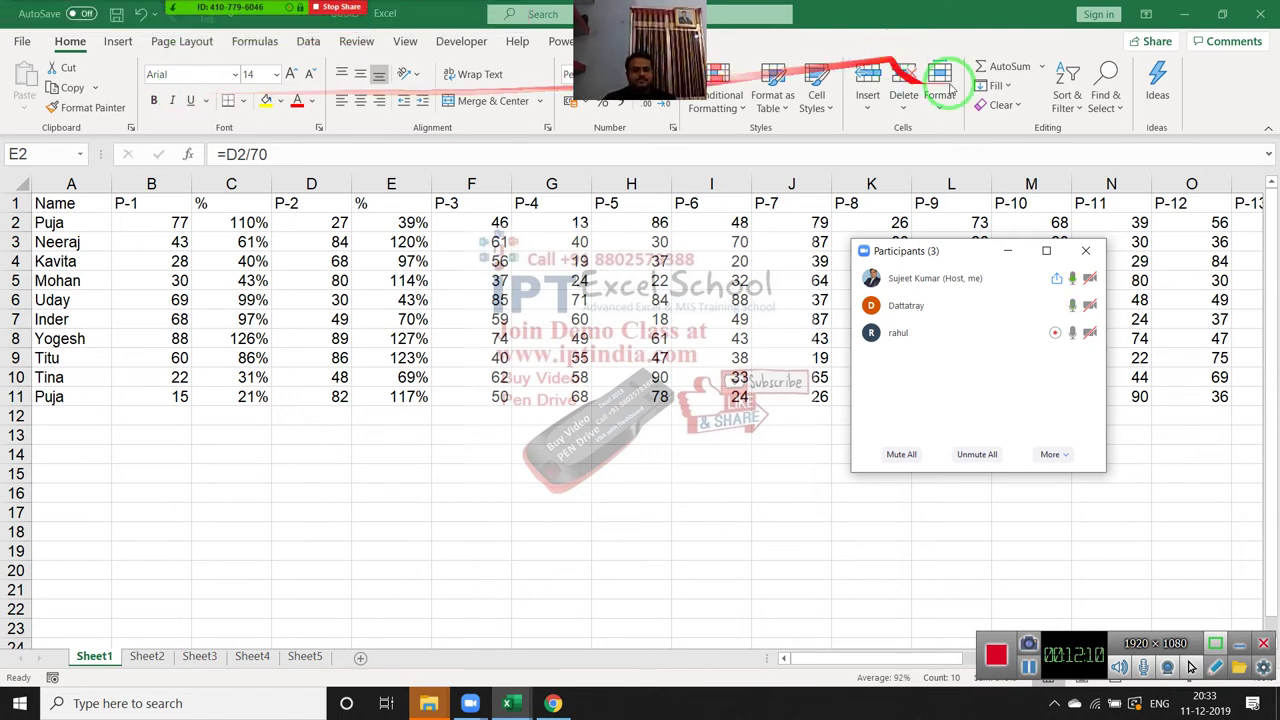
{"action": "left_click", "coordinate": [1093, 258]}
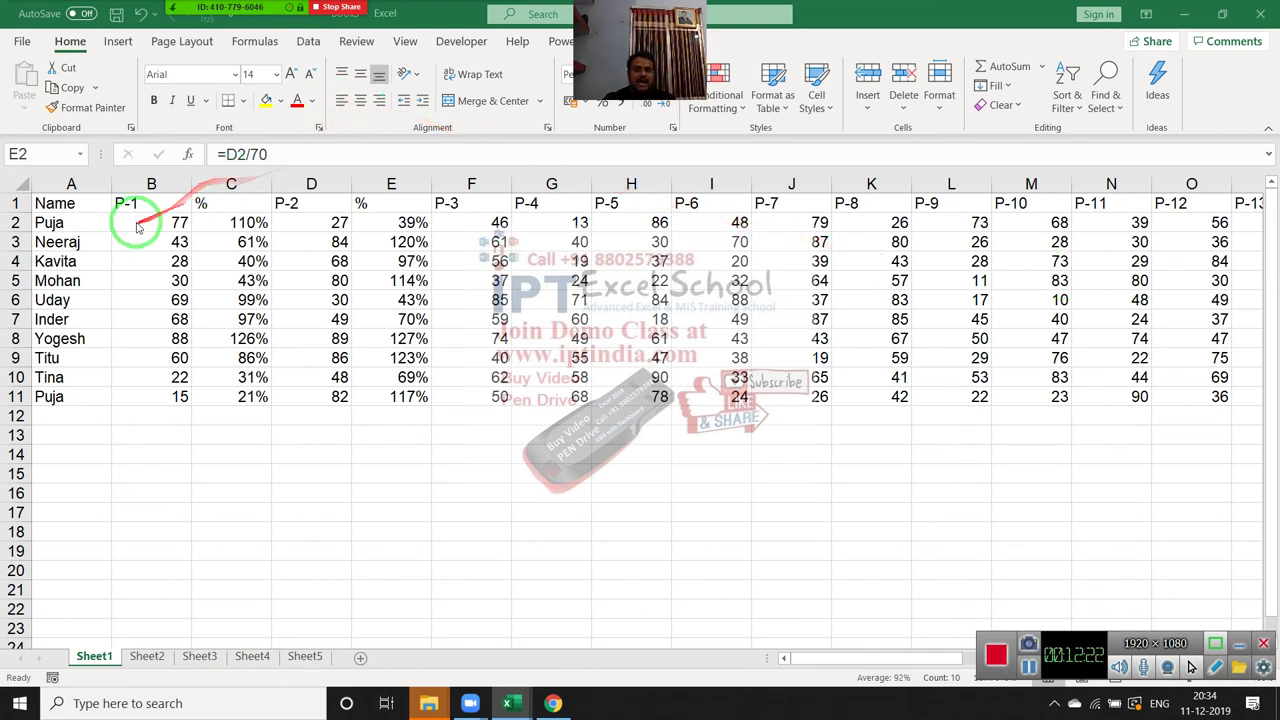
{"action": "mouse_move", "coordinate": [220, 226]}
{"action": "left_mouse_down"}
{"action": "mouse_move", "coordinate": [220, 432]}
{"action": "mouse_move", "coordinate": [220, 224]}
{"action": "left_mouse_up"}
{"action": "left_click", "coordinate": [220, 432]}
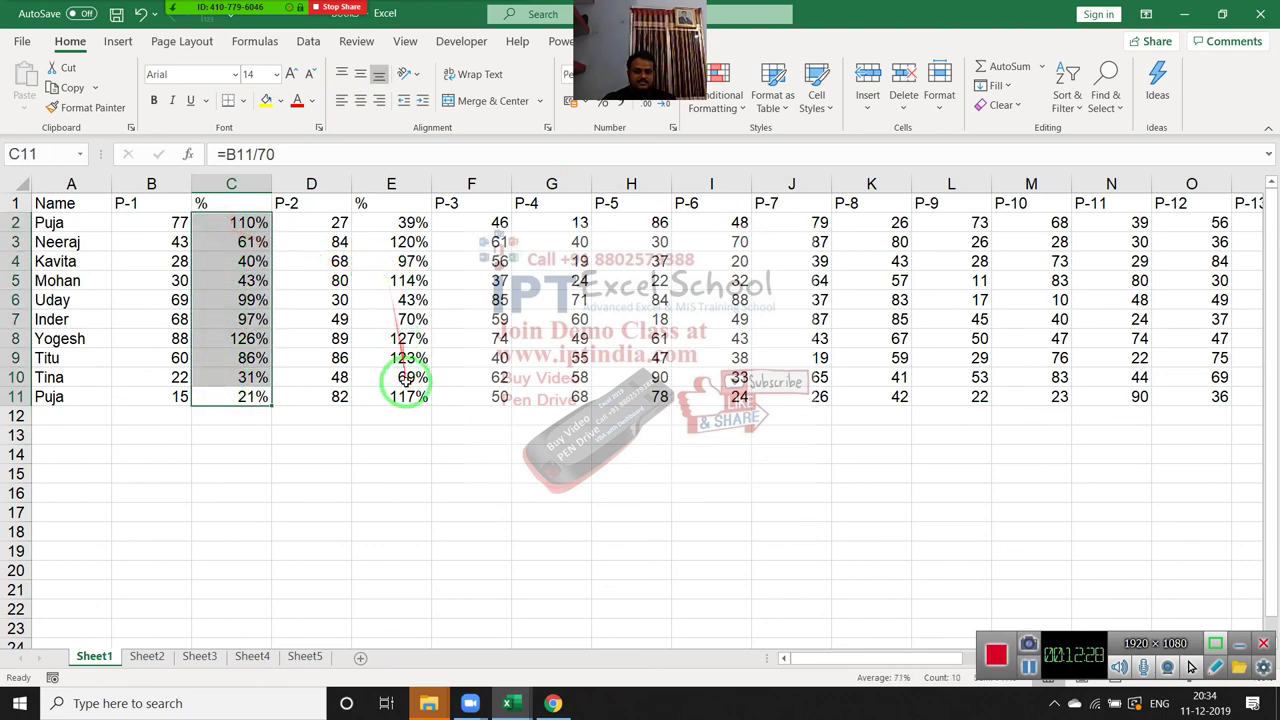
{"action": "left_click_drag", "start_coordinate": [405, 396], "coordinate": [389, 222]}
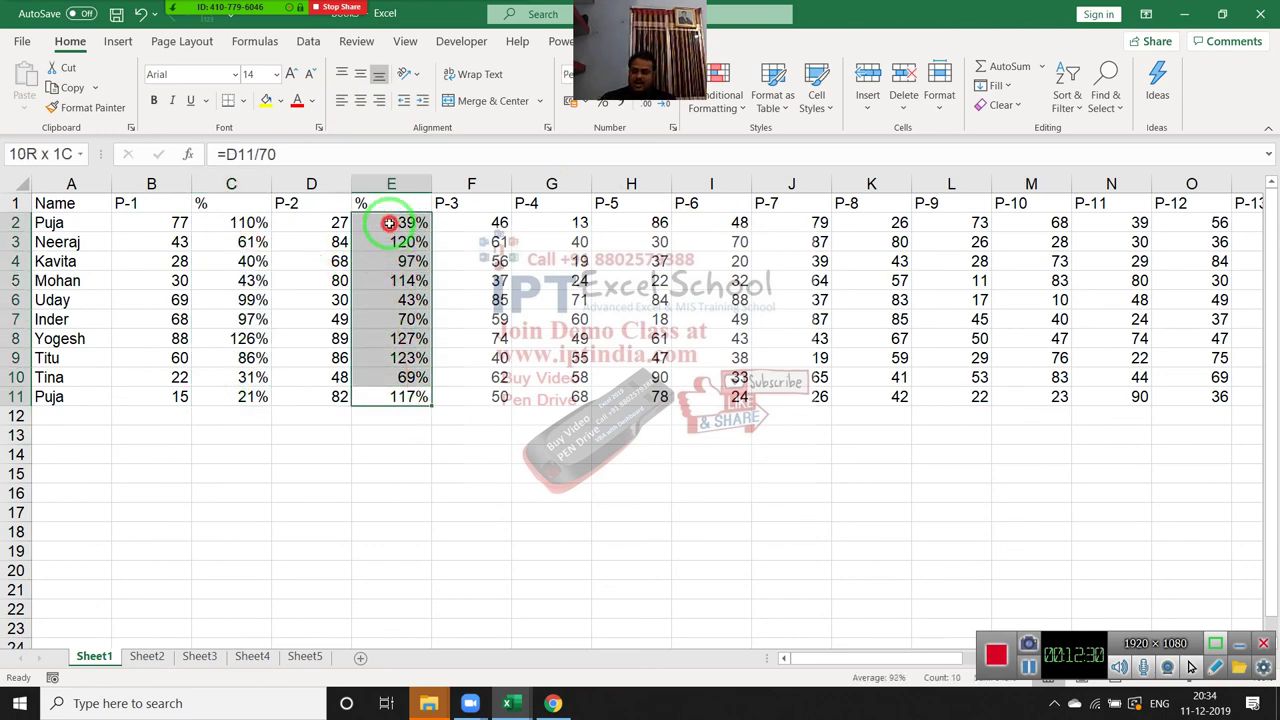